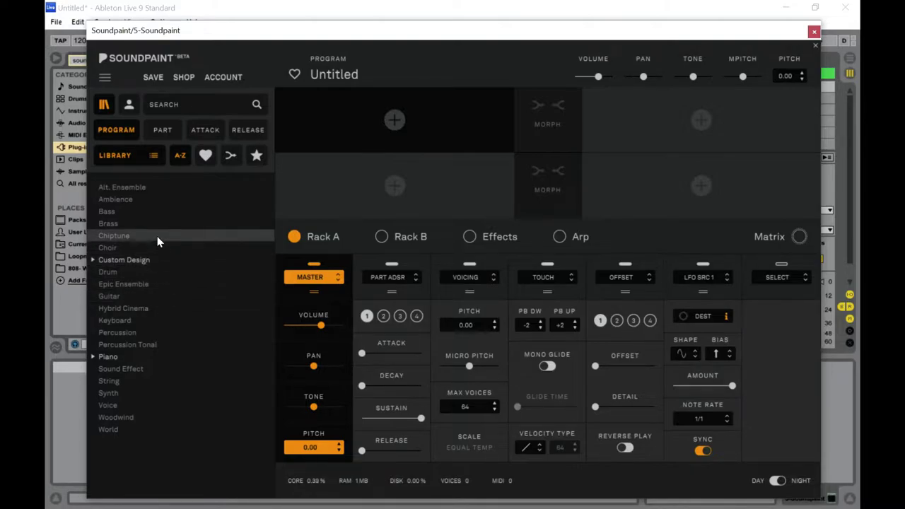
Load the program Custom - Angels & Voices TF from the Custom - Free Angels folder in Custom Design
click(154, 260)
click(150, 273)
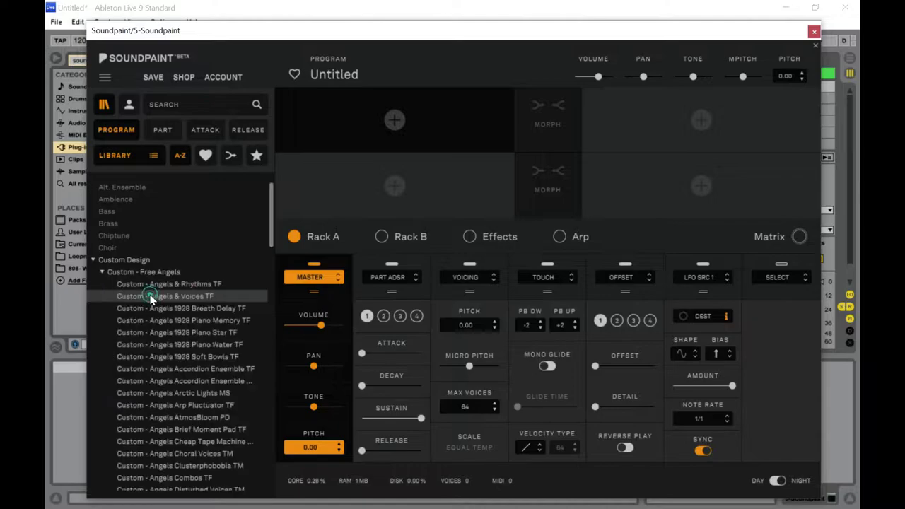
click(210, 296)
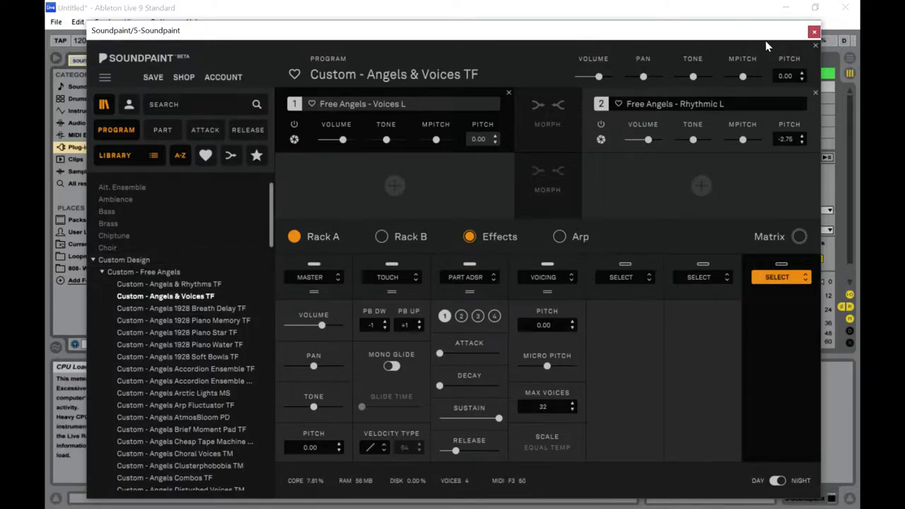
Close the Soundpaint plug-in window and move the Soundpaint track to the first track position
click(816, 34)
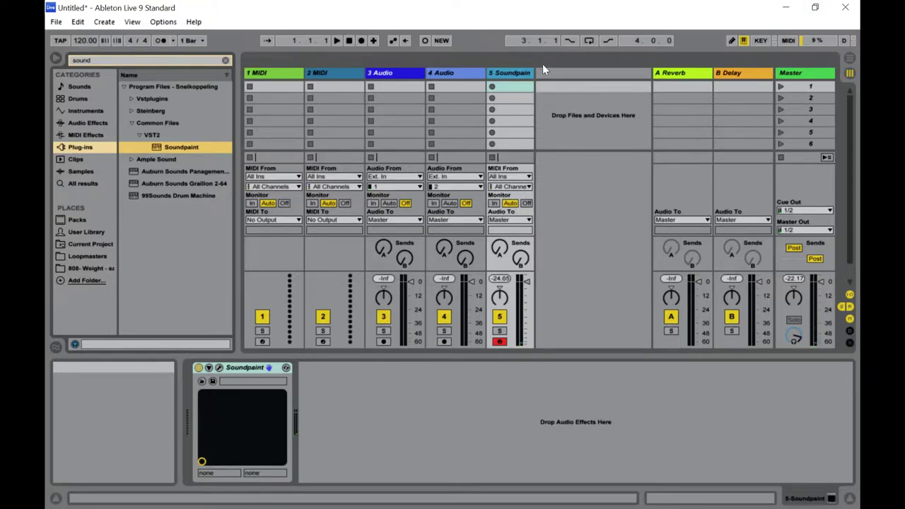
drag(261, 74, 262, 74)
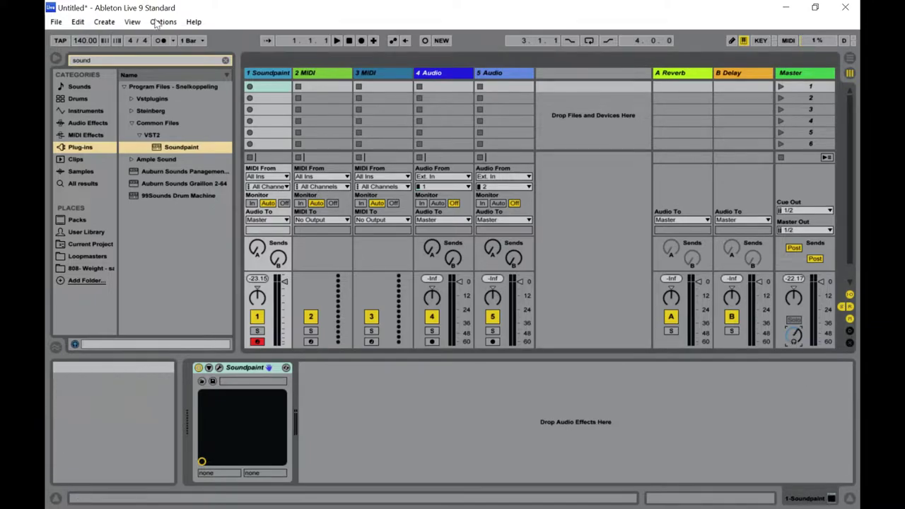
click(362, 40)
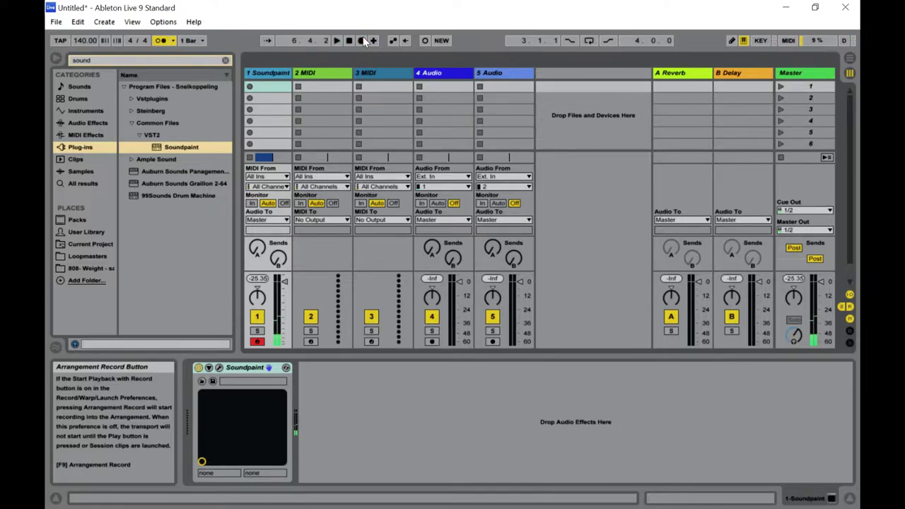
click(360, 41)
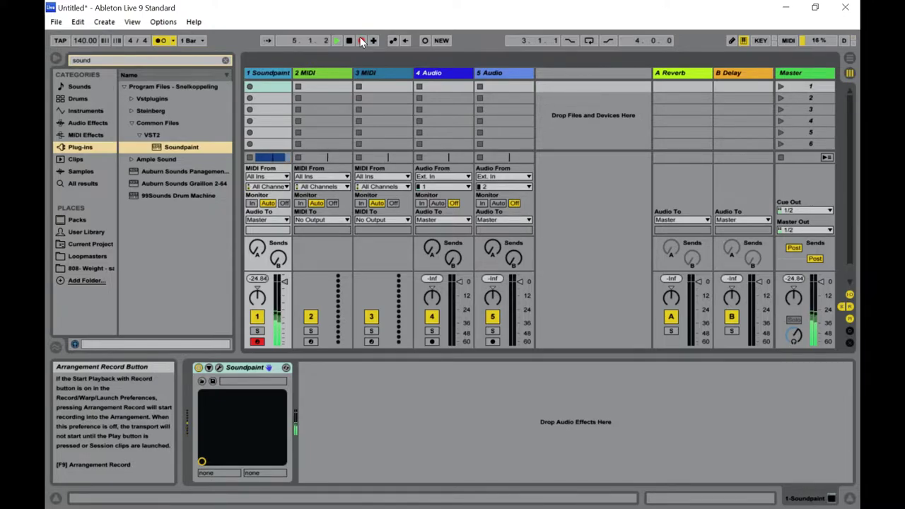
key(space)
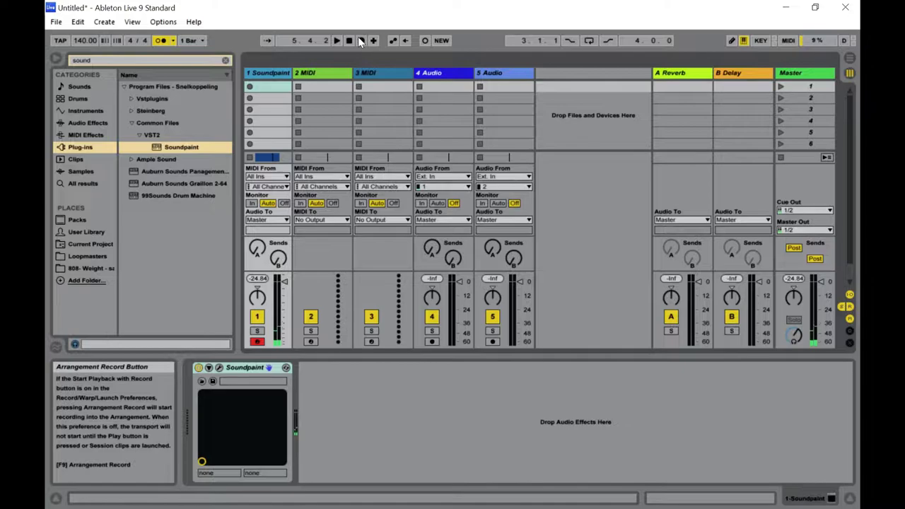
click(361, 41)
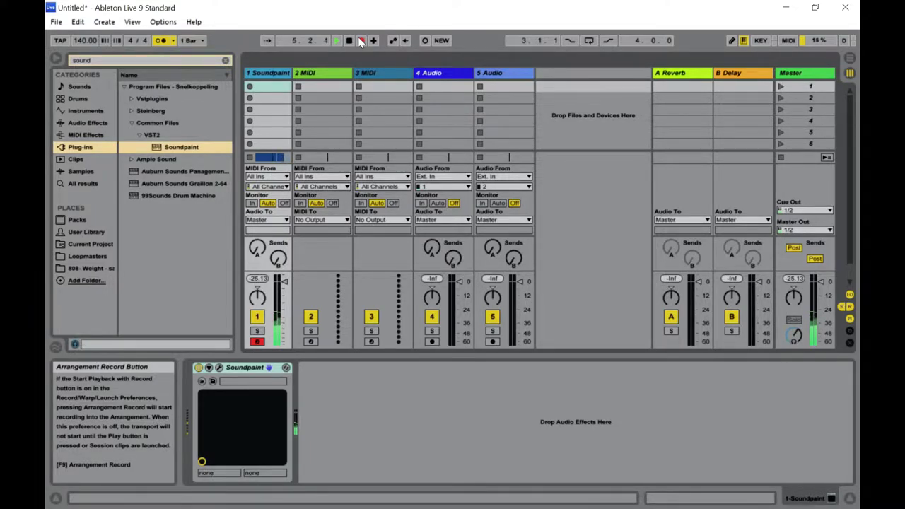
Record a MIDI take of four held D2-E2-F2 chords on the Soundpaint track
click(361, 41)
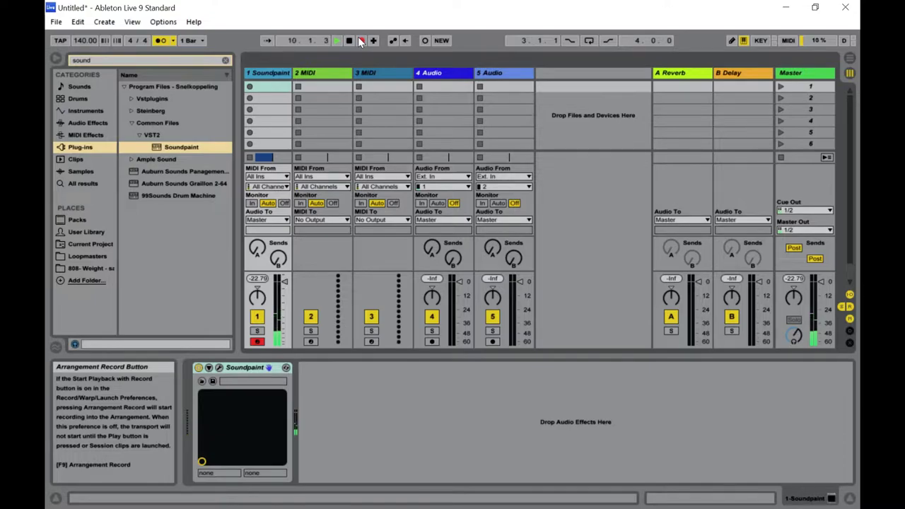
click(361, 40)
Switch to the arrangement and unfold the Soundpaint track, making it slightly taller
key(Tab)
drag(271, 64, 268, 76)
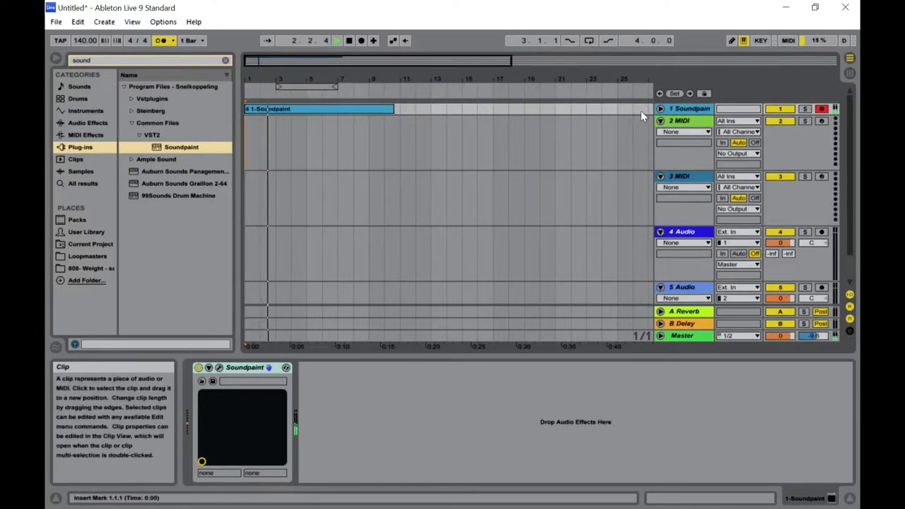
click(660, 108)
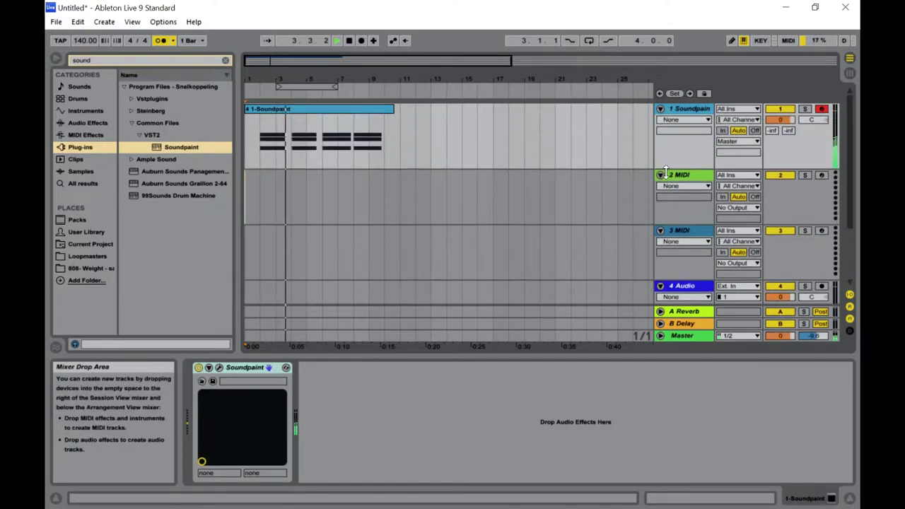
drag(665, 174, 601, 185)
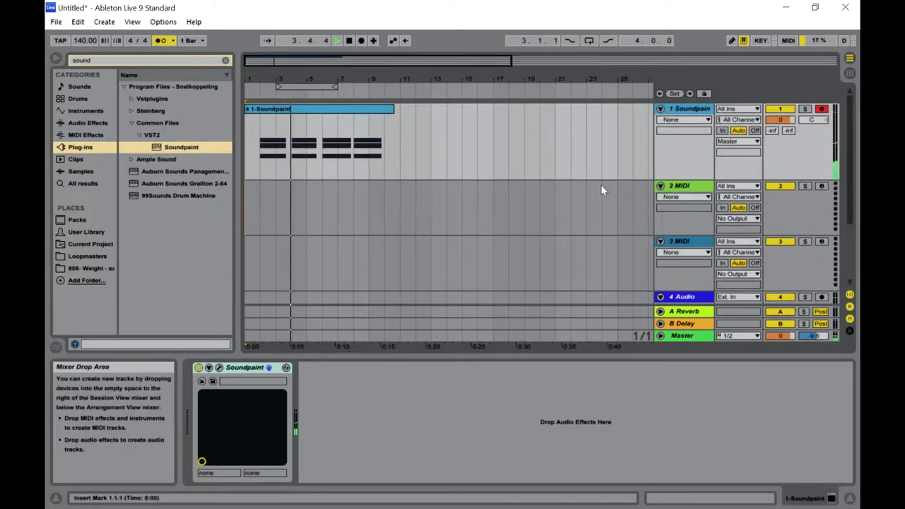
Trim the recorded Soundpaint clip to eight bars starting at bar 1, and loop playback over that same eight-bar range
click(249, 112)
mouse_move(249, 112)
mouse_down()
mouse_move(253, 120)
mouse_move(249, 113)
mouse_up()
drag(337, 86, 378, 88)
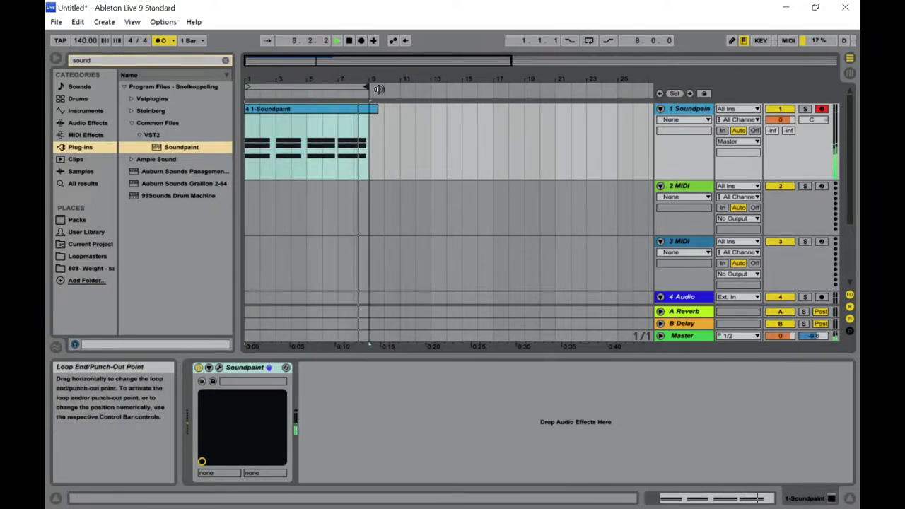
click(362, 141)
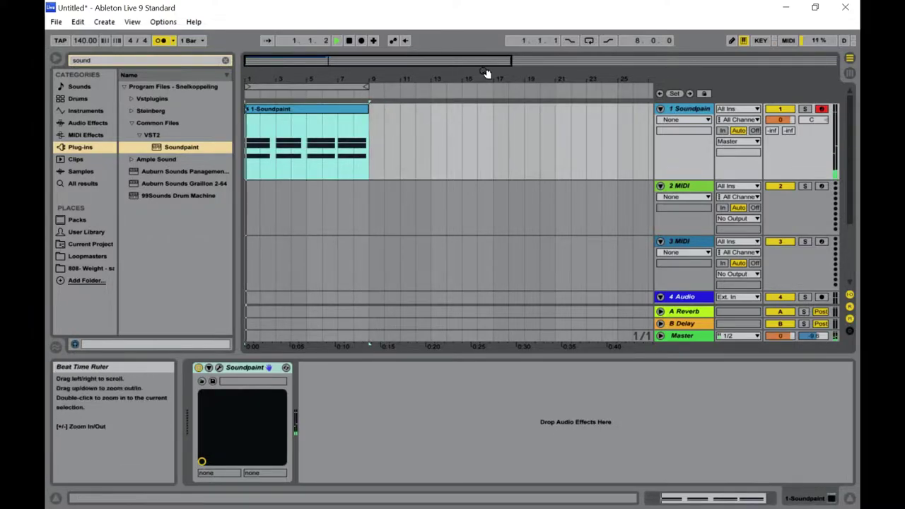
click(589, 40)
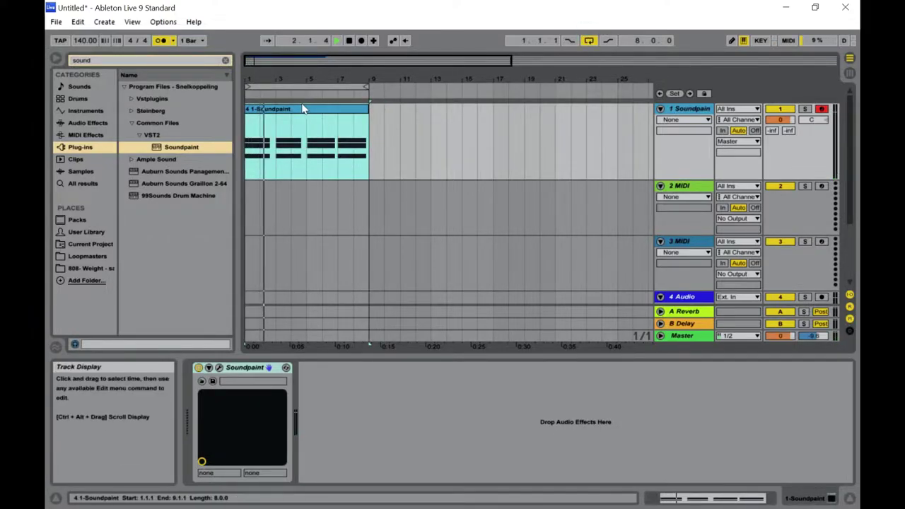
Open the Soundpaint clip's notes and quantize all of them
double_click(312, 123)
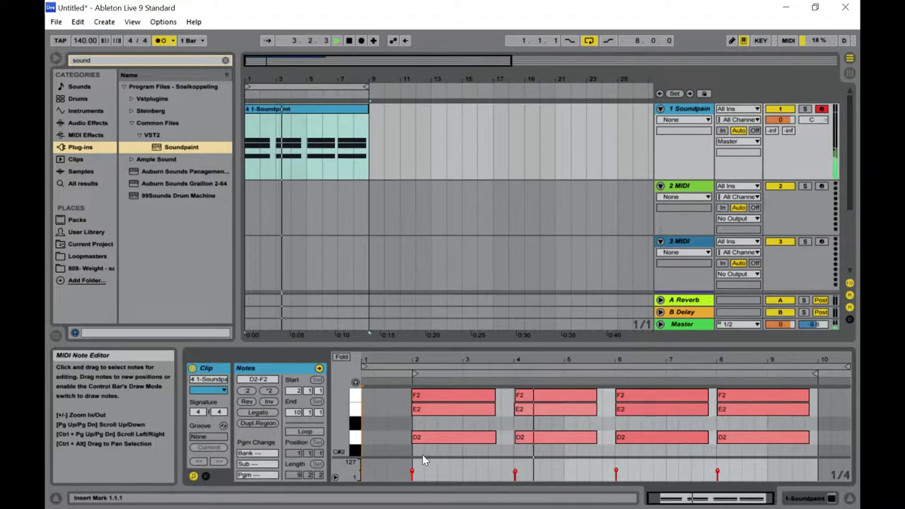
drag(423, 456, 845, 398)
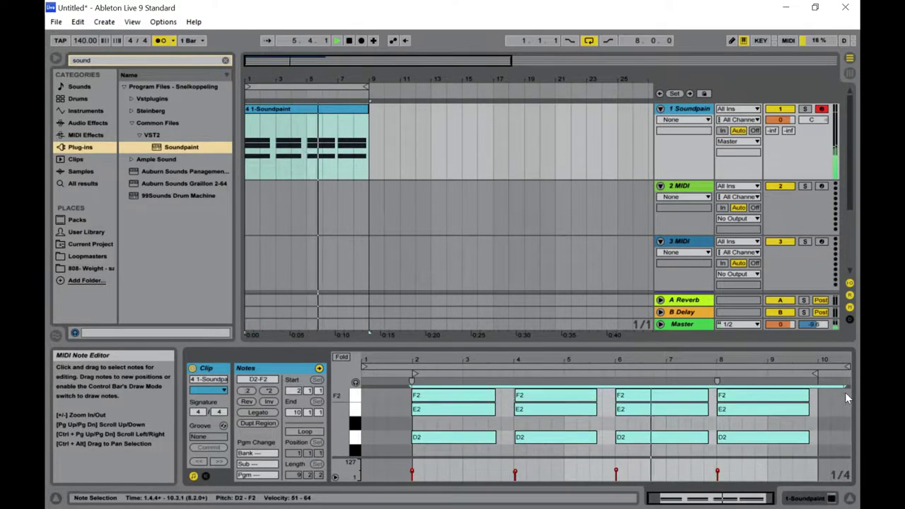
right_click(535, 396)
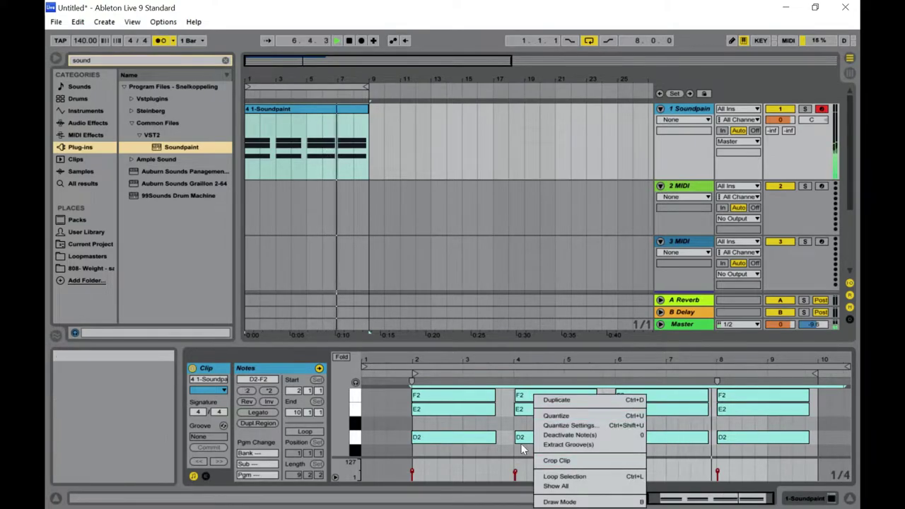
click(623, 454)
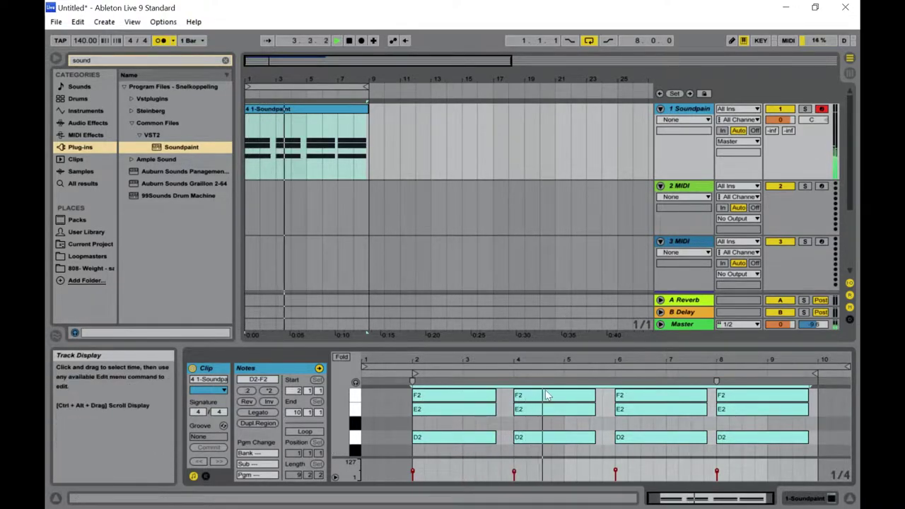
Adjust the note ends of the first, third and fourth chords so each chord lasts about 1.3.0
click(516, 463)
key(ctrl+a)
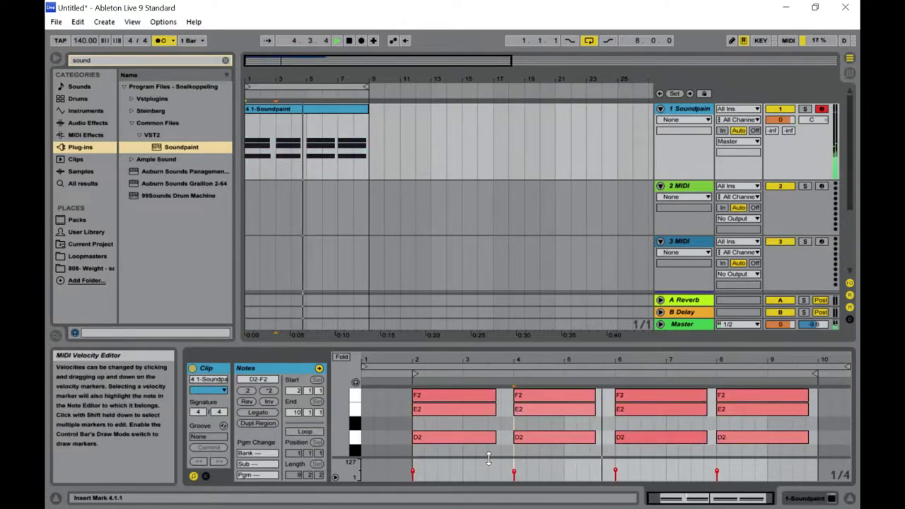
drag(486, 453, 501, 393)
drag(684, 461, 702, 396)
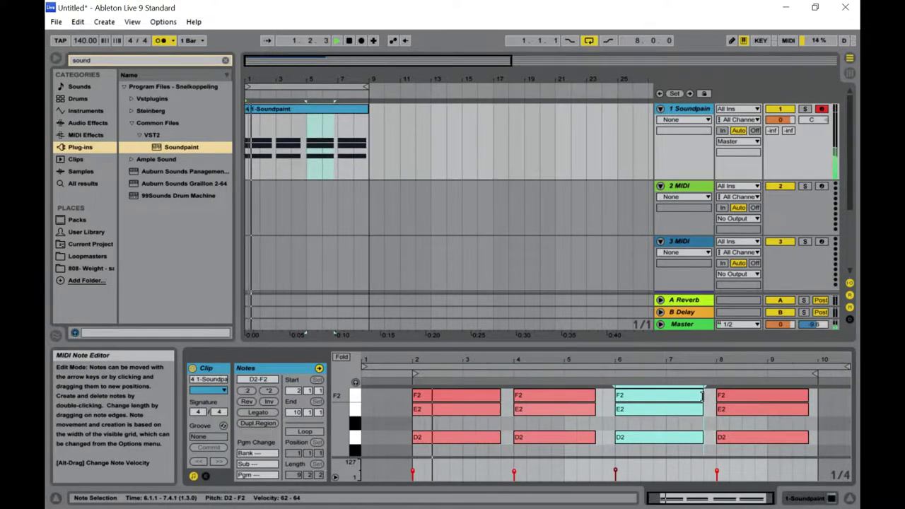
drag(768, 452, 805, 396)
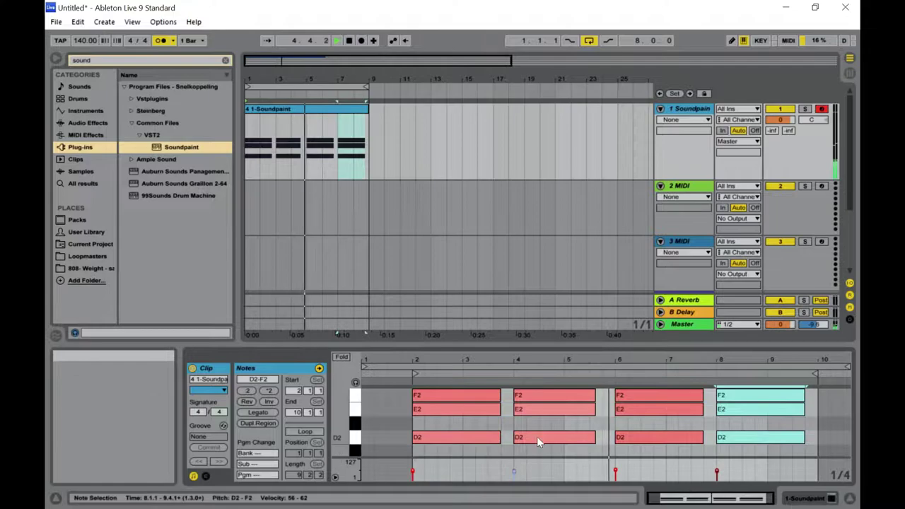
Turn off the metronome, then open the Soundpaint plug-in window from the Soundpaint track in the session view
click(161, 40)
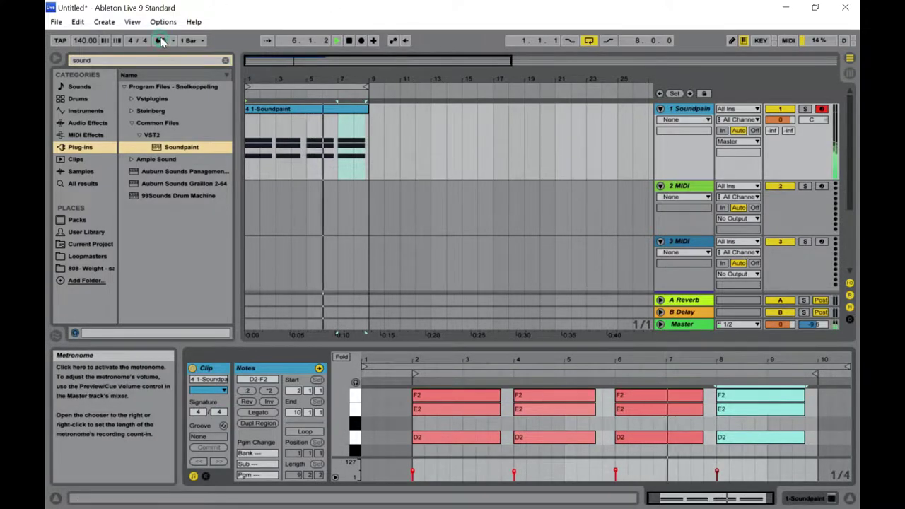
key(Tab)
click(269, 73)
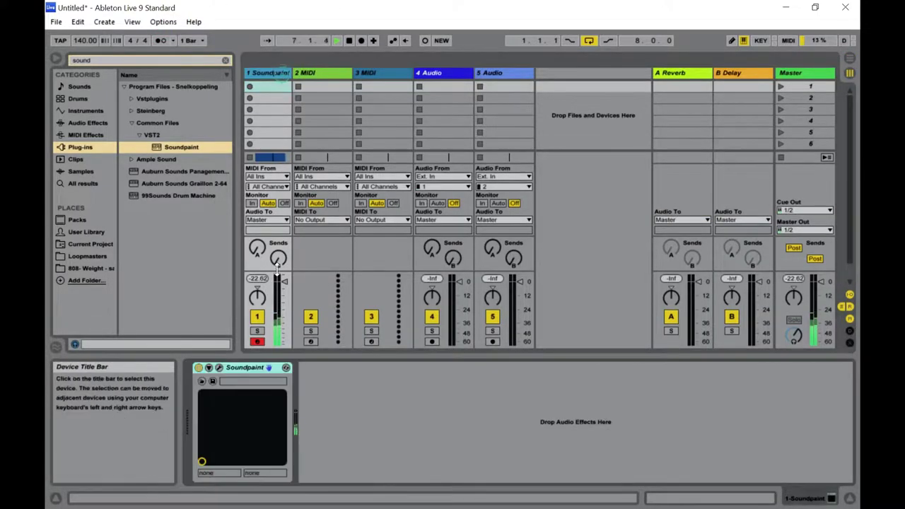
click(218, 368)
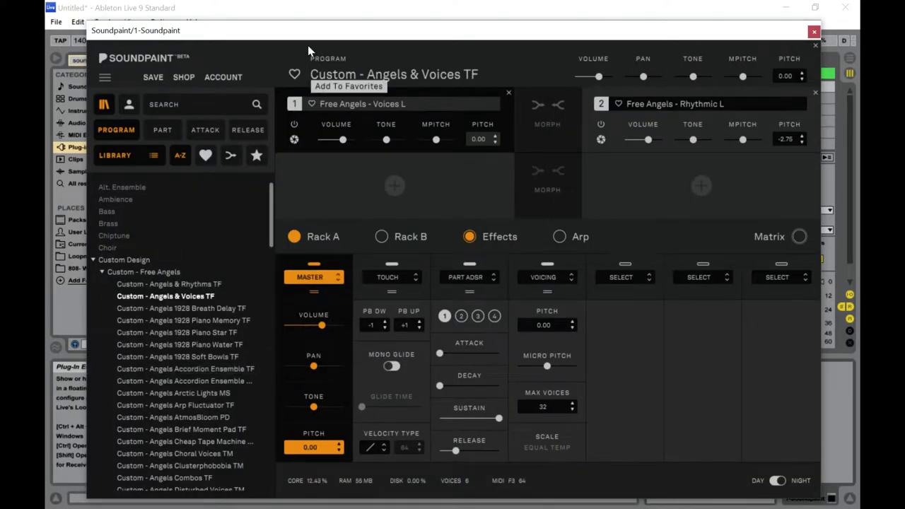
drag(316, 33, 316, 8)
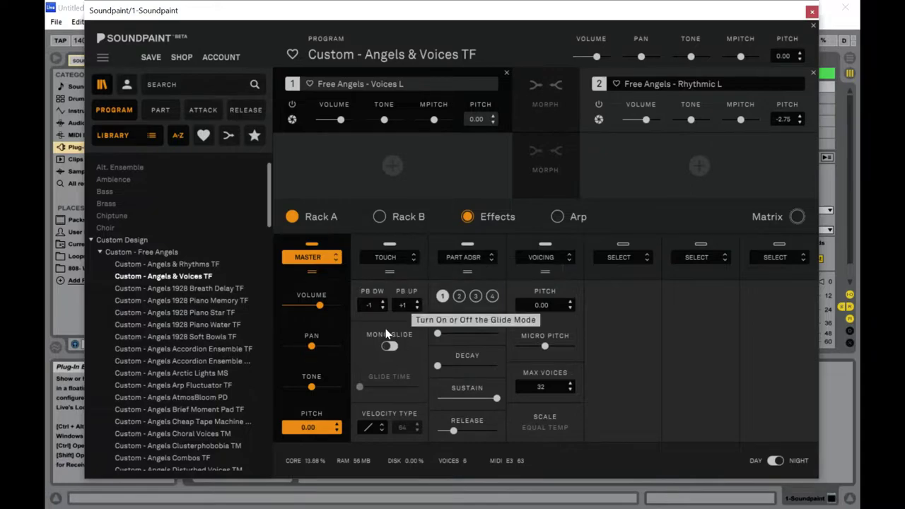
Raise the program's master volume slightly and set the Part ADSR decay of part 1 to about 1.3 seconds
drag(320, 304, 326, 306)
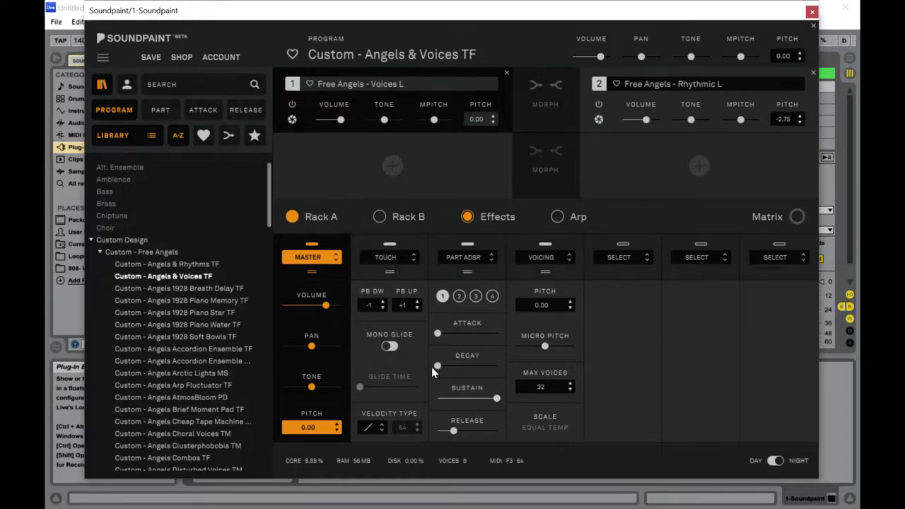
drag(437, 367, 481, 367)
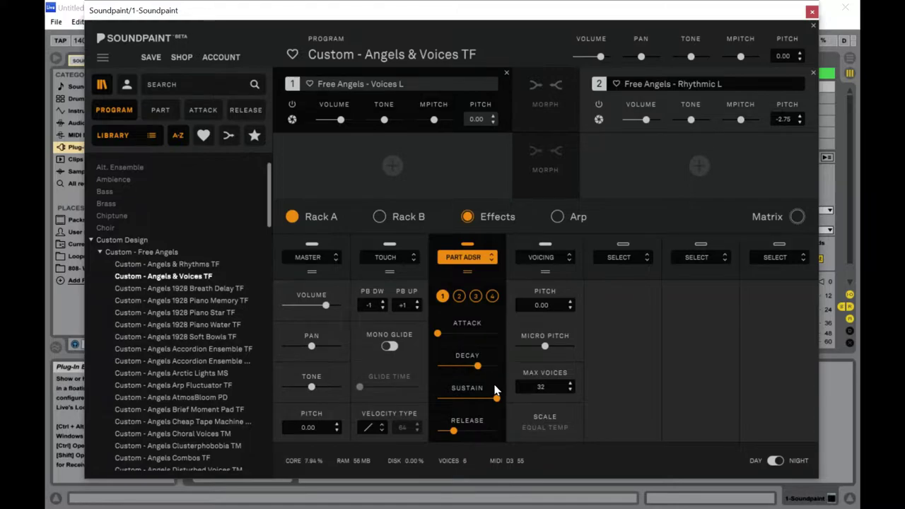
drag(477, 368, 468, 372)
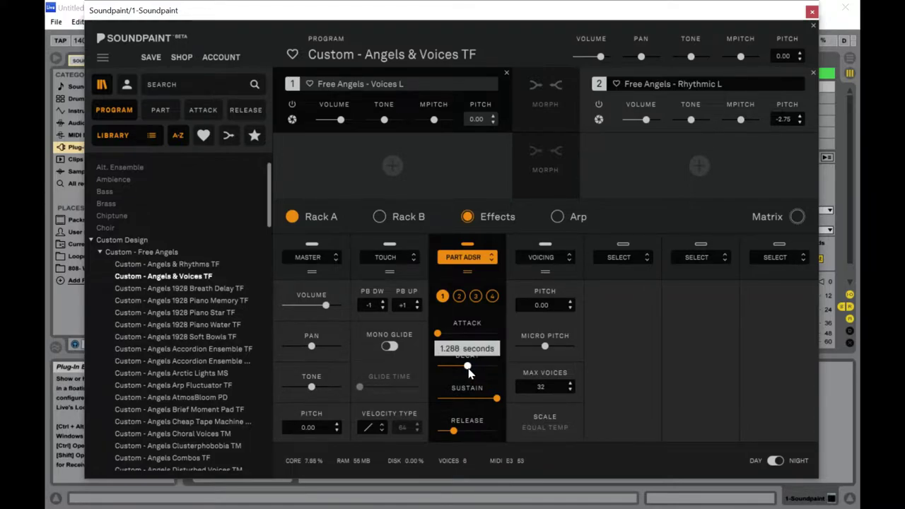
mouse_move(469, 372)
mouse_down()
mouse_move(496, 375)
mouse_move(464, 367)
mouse_up()
click(495, 366)
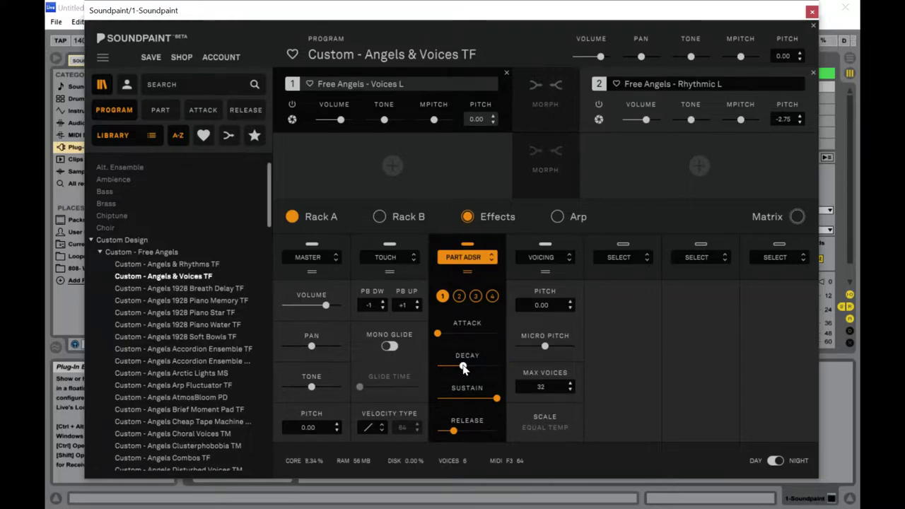
drag(463, 366, 469, 366)
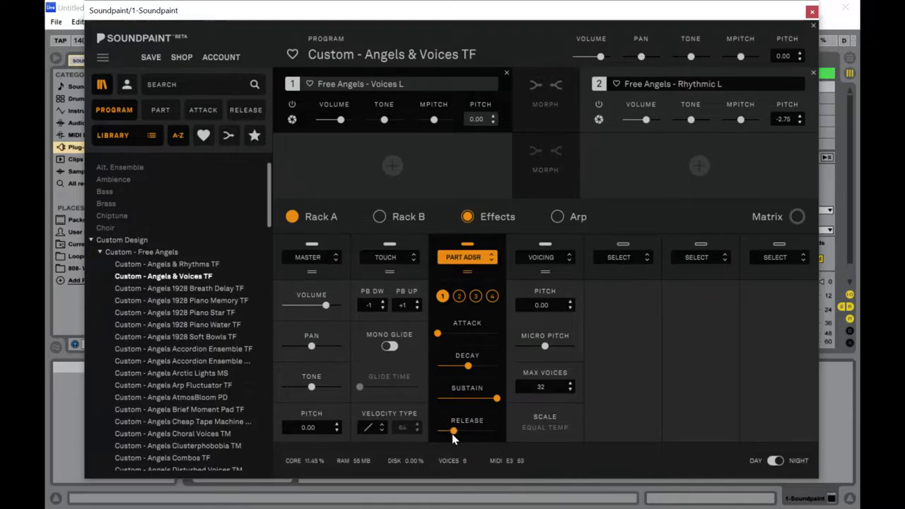
Lengthen the Part ADSR release of part 1, trying about 5.9 and 1.55 seconds and finishing just below the middle of its range
drag(454, 438, 482, 433)
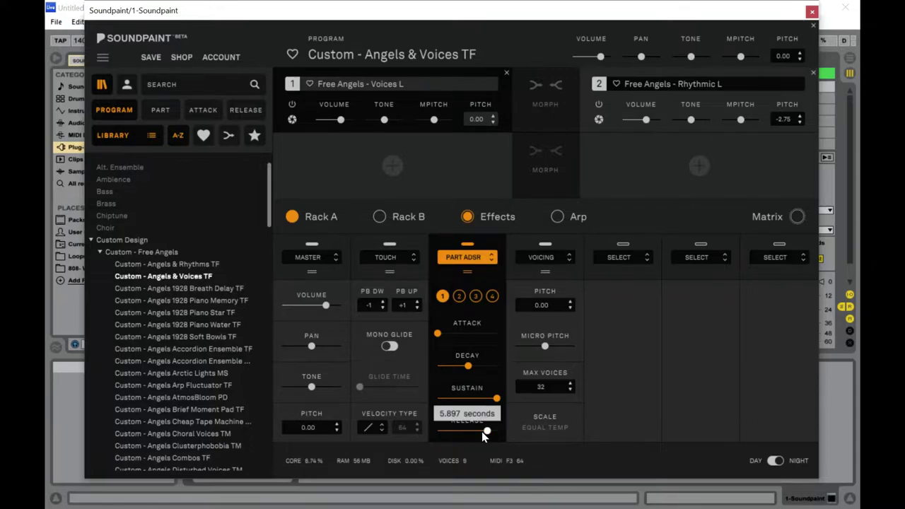
drag(482, 434, 470, 435)
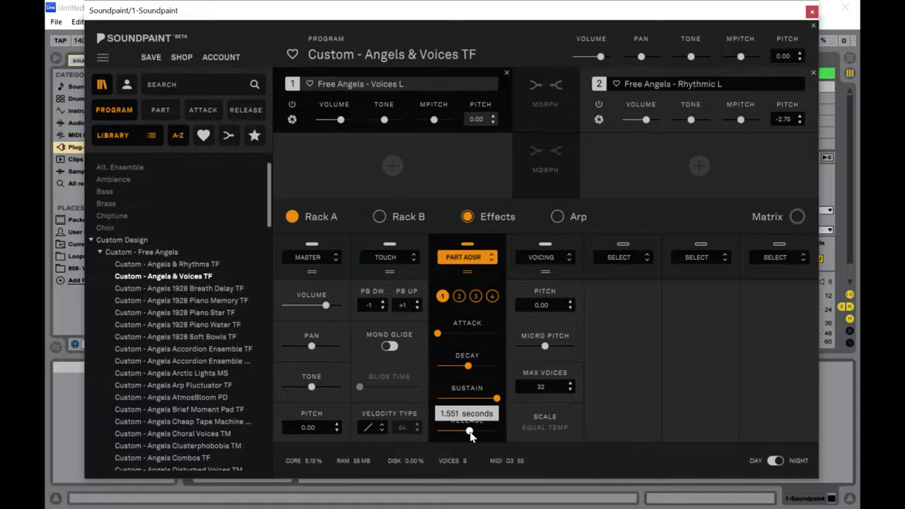
drag(470, 434, 482, 433)
mouse_move(465, 436)
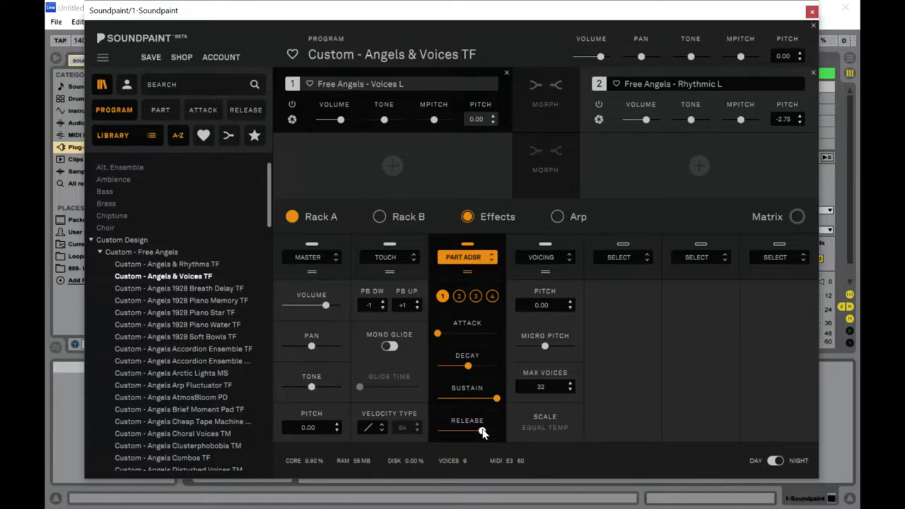
drag(483, 433, 465, 433)
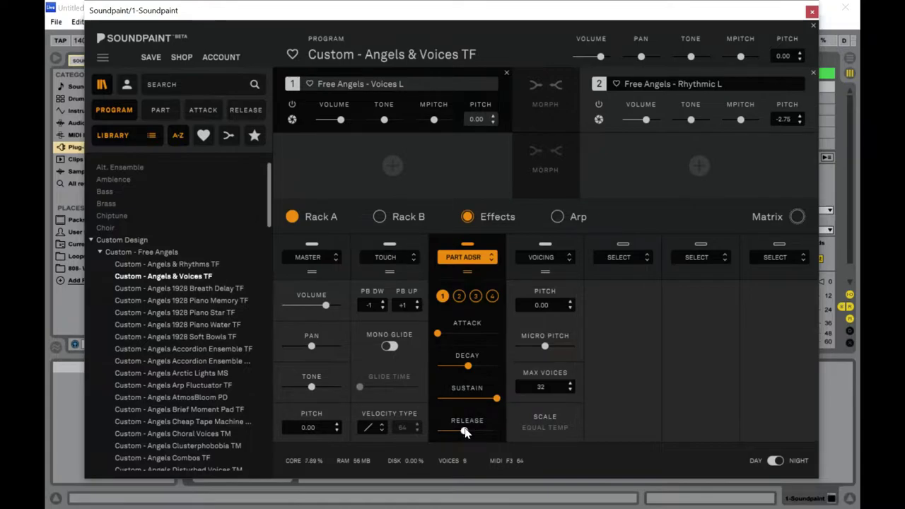
Shorten the Part ADSR release of part 1, trying about 0.92 seconds and finishing around a third of its range, then close the plug-in window
drag(465, 433, 483, 433)
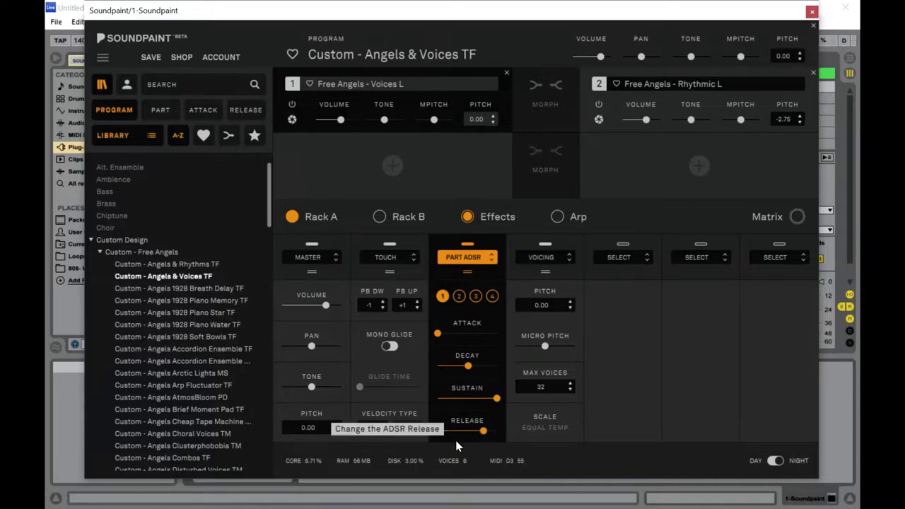
drag(480, 430, 464, 439)
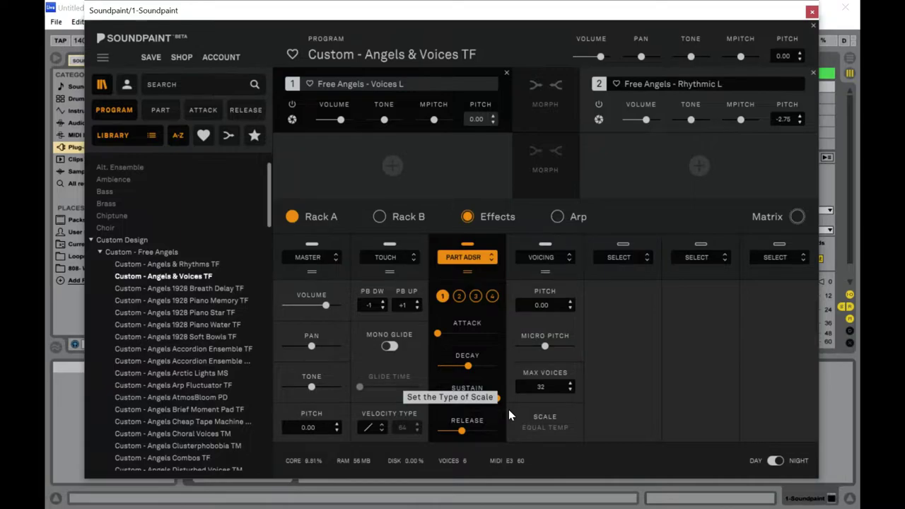
click(812, 13)
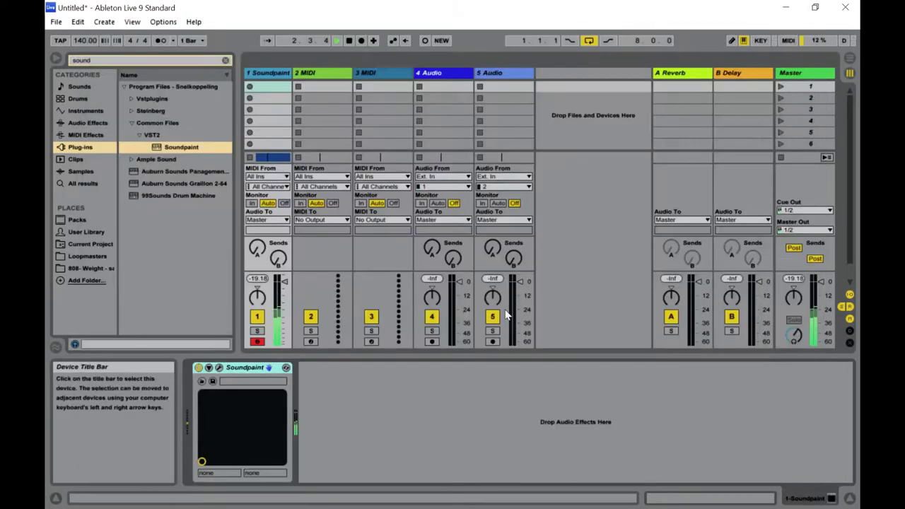
click(221, 369)
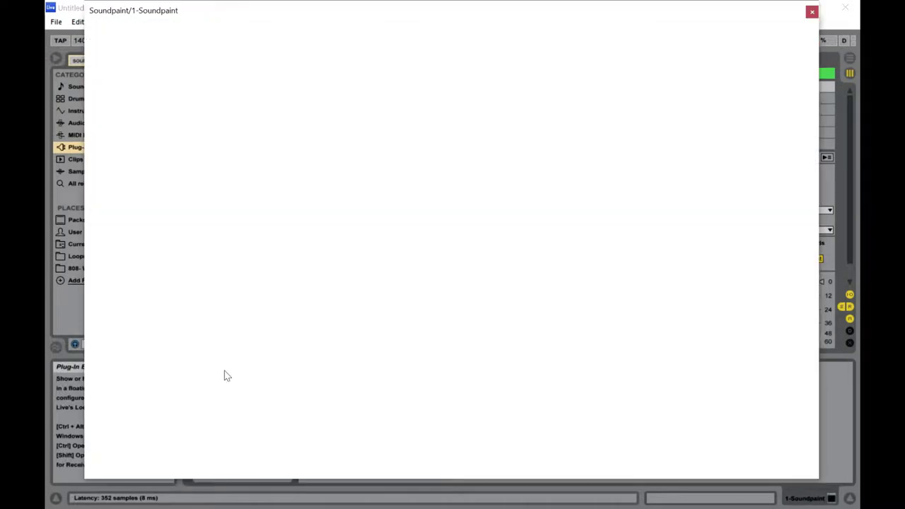
drag(460, 436, 464, 430)
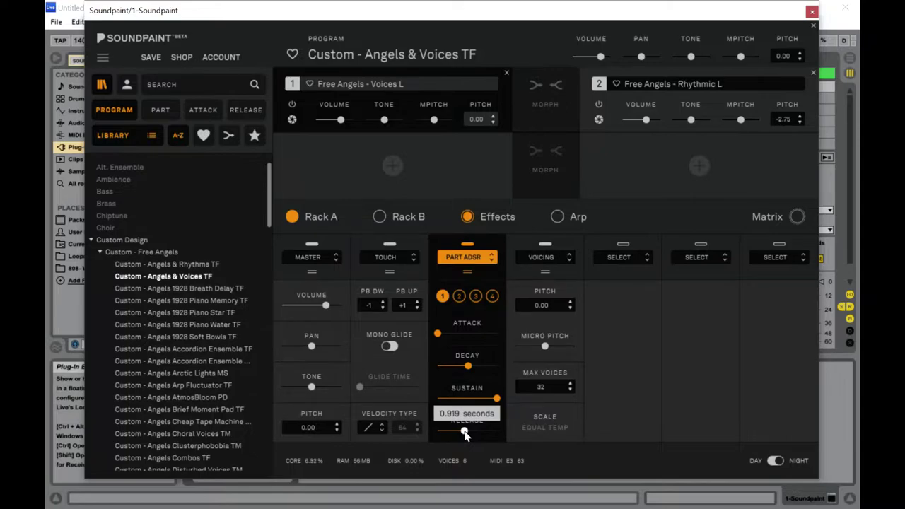
drag(465, 434, 462, 437)
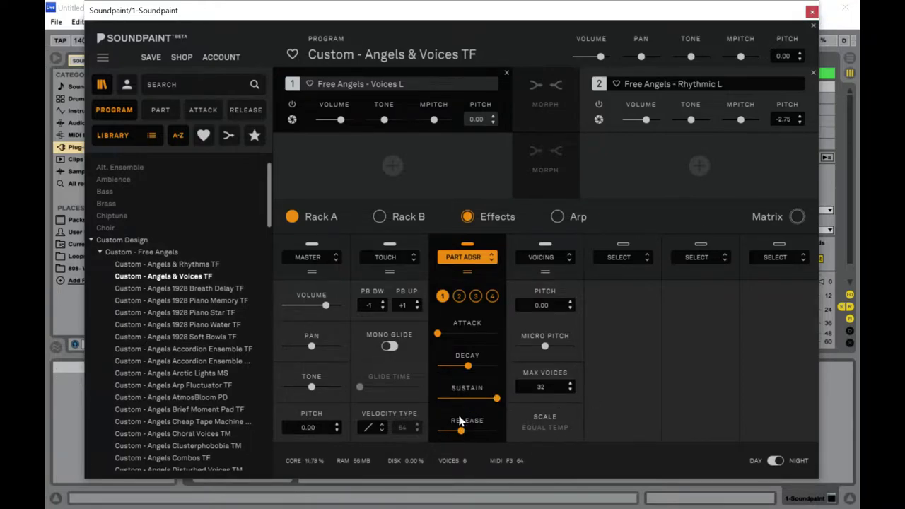
drag(457, 434, 451, 432)
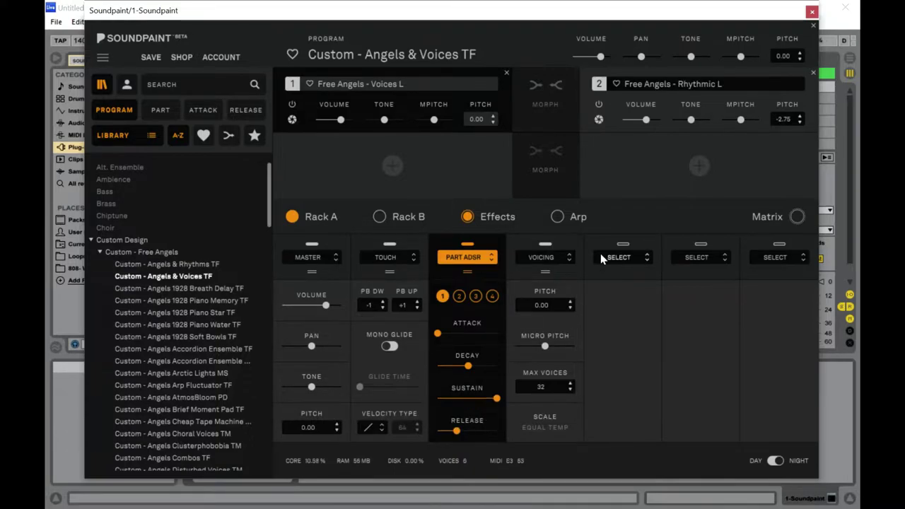
click(814, 16)
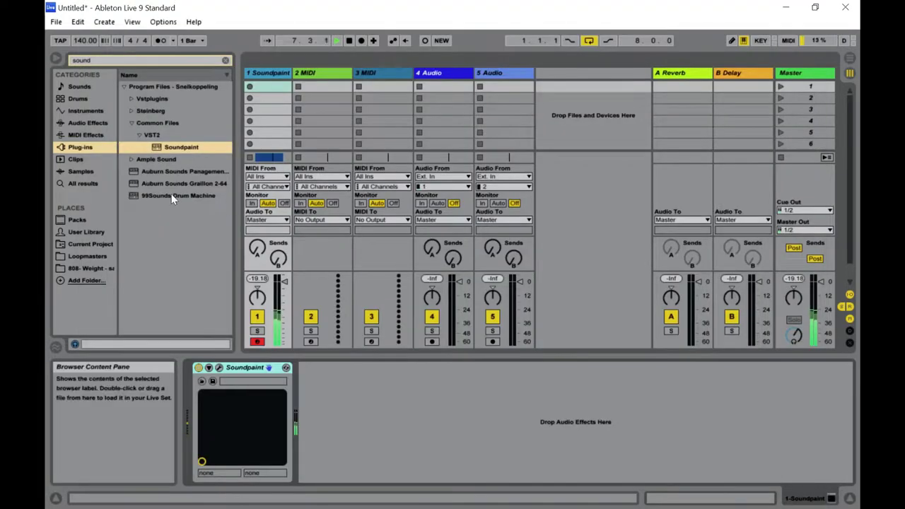
Reopen Soundpaint, lower part 1's tone slightly, try another pitch for it and return that to 0.00, then close the plug-in window
click(219, 369)
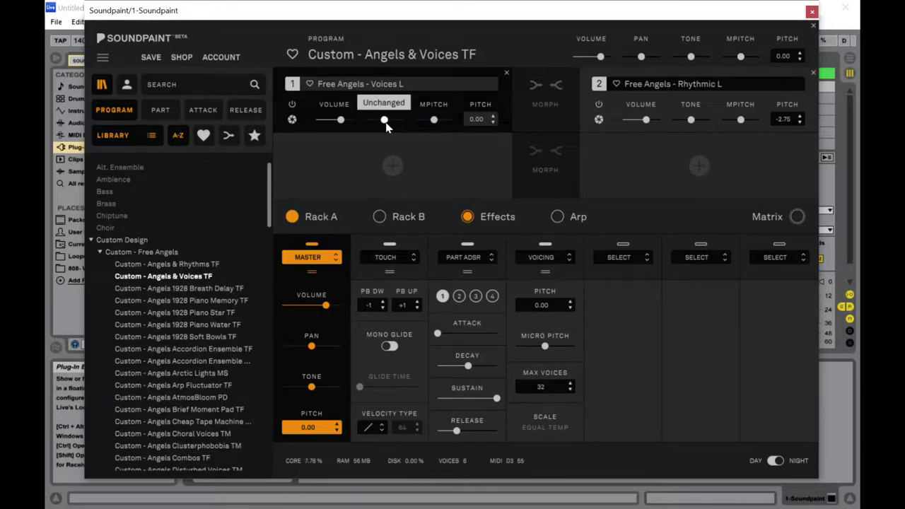
mouse_move(384, 120)
mouse_down()
mouse_move(399, 121)
mouse_move(380, 124)
mouse_up()
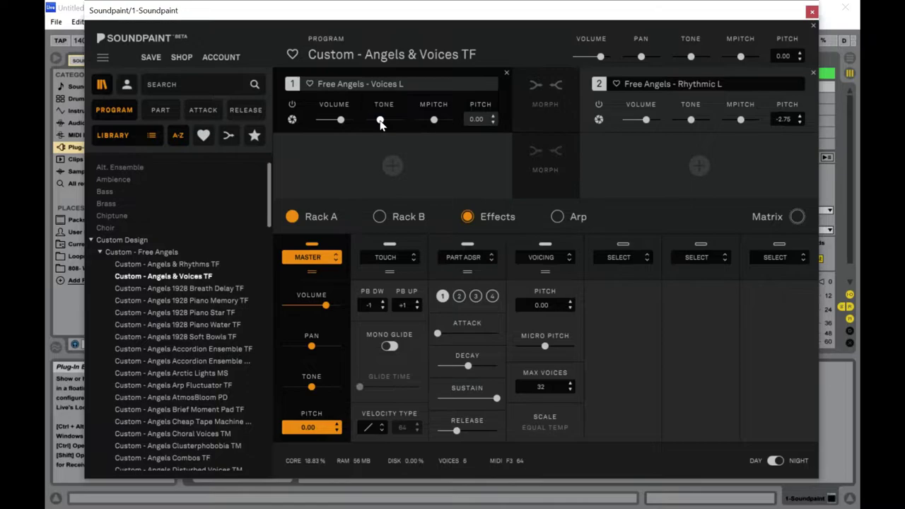
click(493, 118)
click(493, 117)
click(493, 122)
click(494, 122)
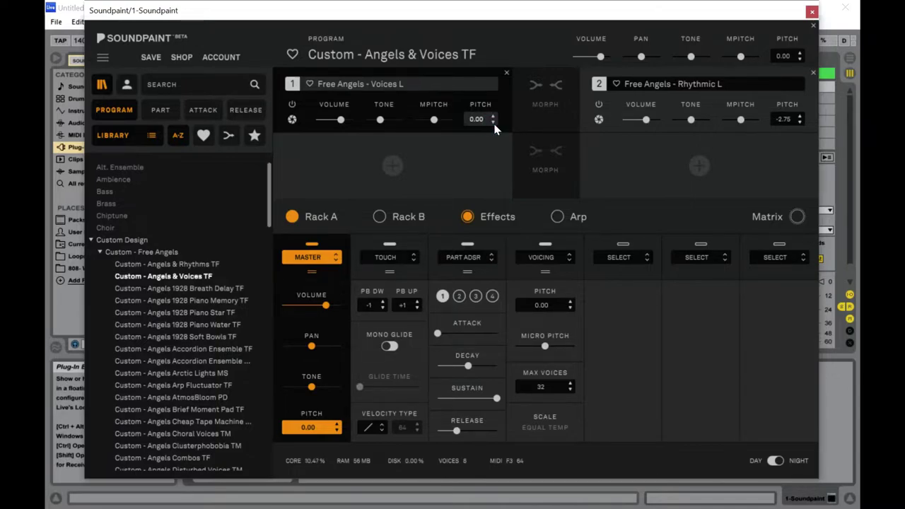
click(813, 13)
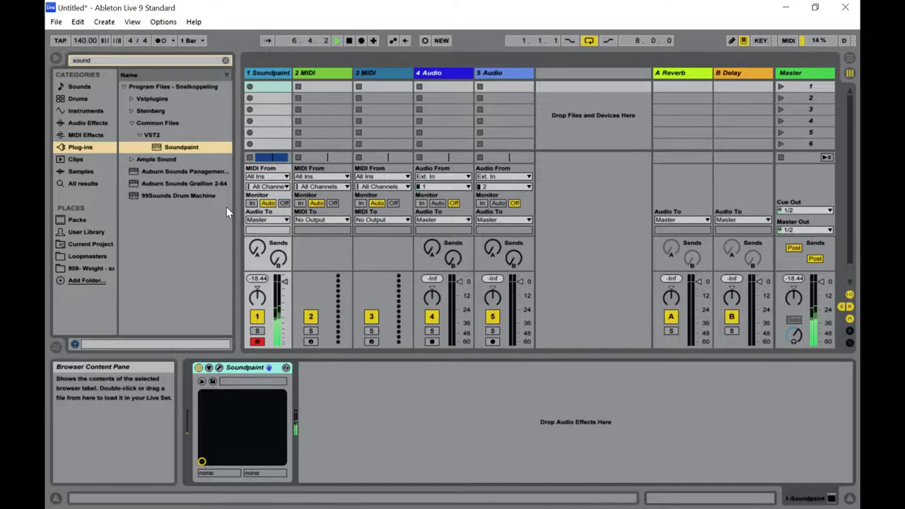
Move both audio tracks directly after the Soundpaint track, ahead of the two MIDI tracks
click(434, 73)
drag(306, 82, 308, 78)
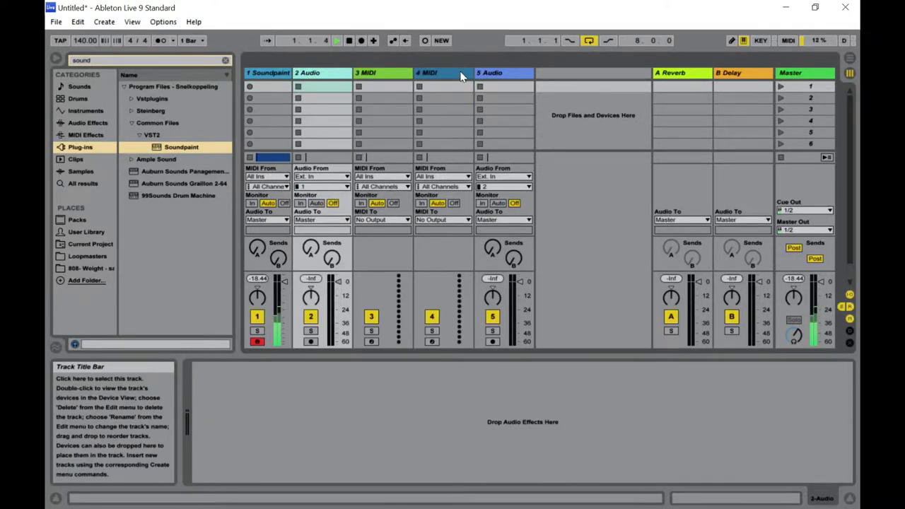
click(493, 77)
drag(493, 78, 356, 79)
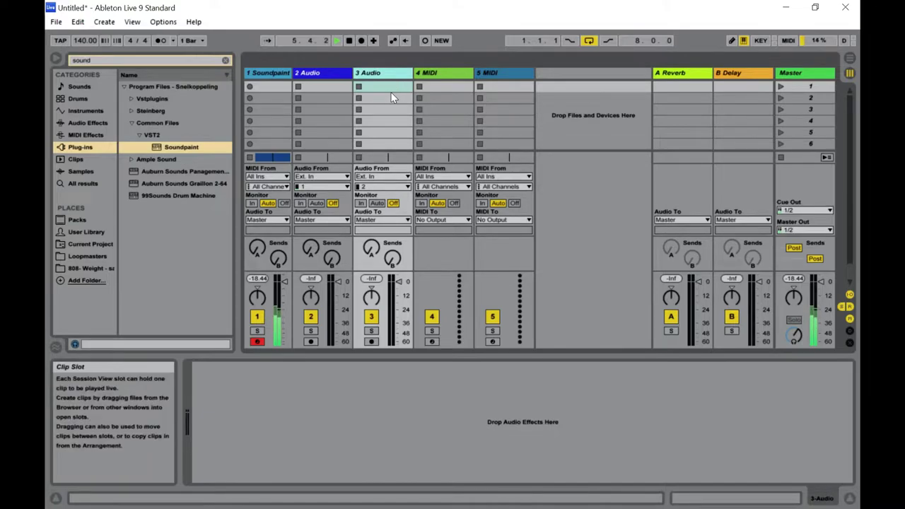
Insert three more audio tracks after the two existing ones
key(ctrl+t)
key(ctrl+t)
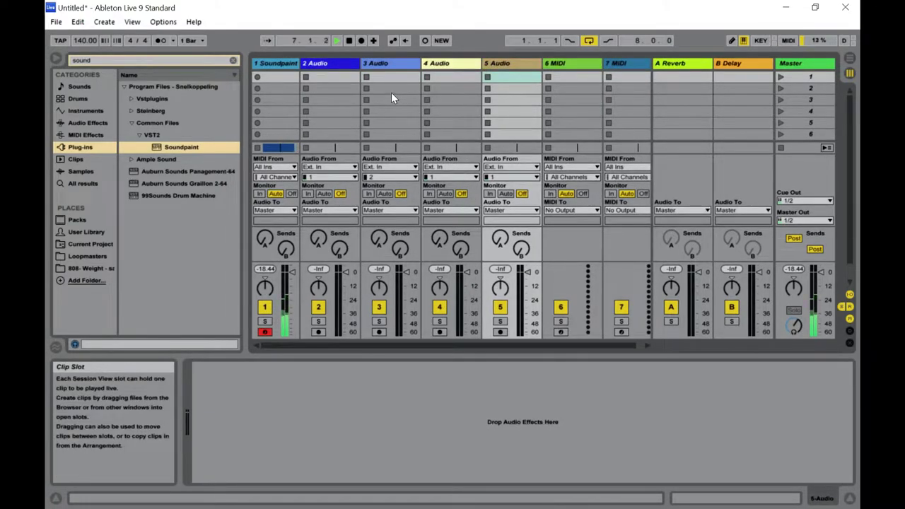
key(ctrl+t)
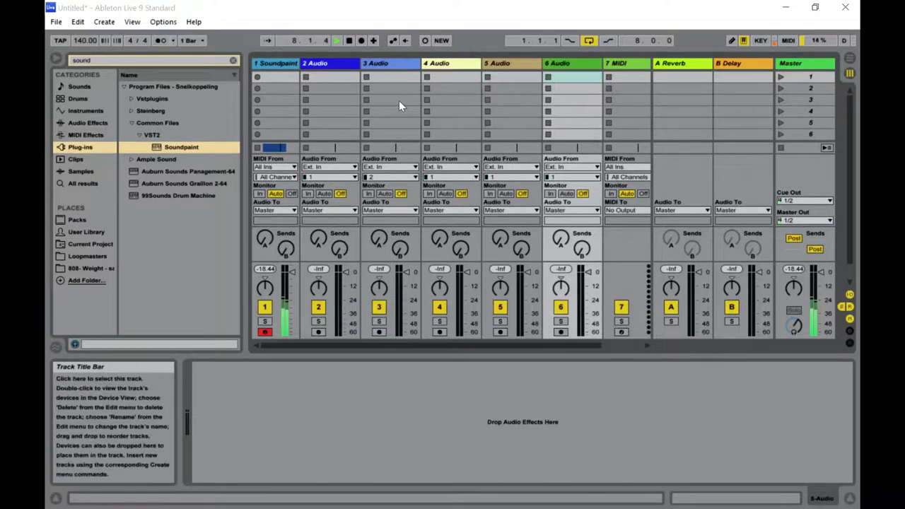
Switch to the DrumKits2 folder in File Explorer, enlarge the window and find the Slate Digital sample packs
key(alt+Tab)
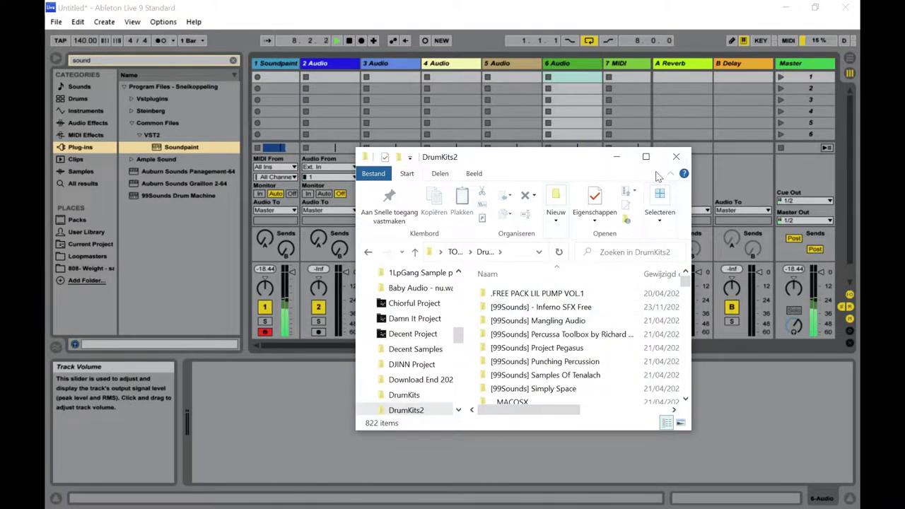
click(646, 156)
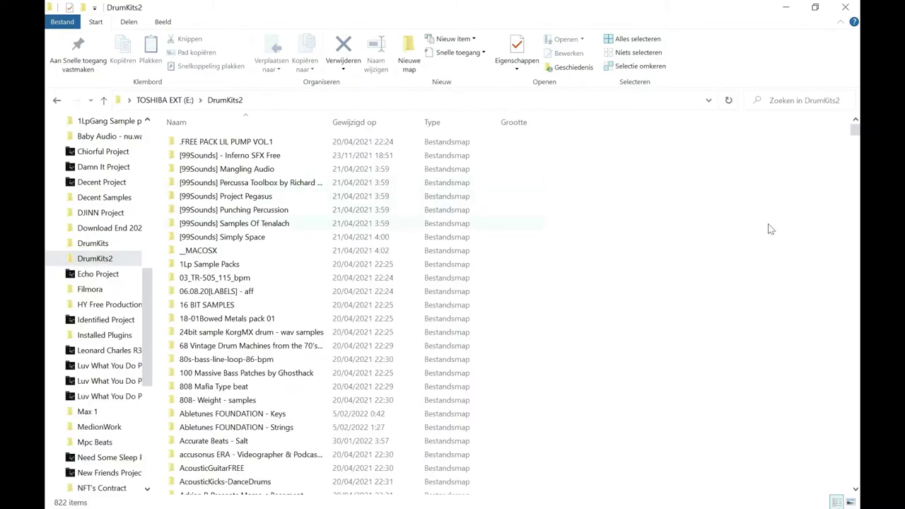
scroll(855, 298, down, 20)
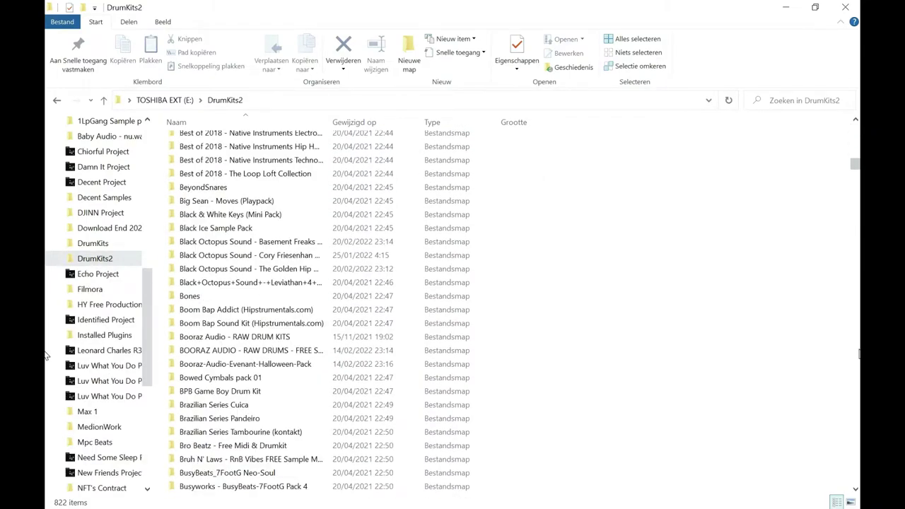
drag(857, 195, 857, 428)
drag(44, 430, 856, 450)
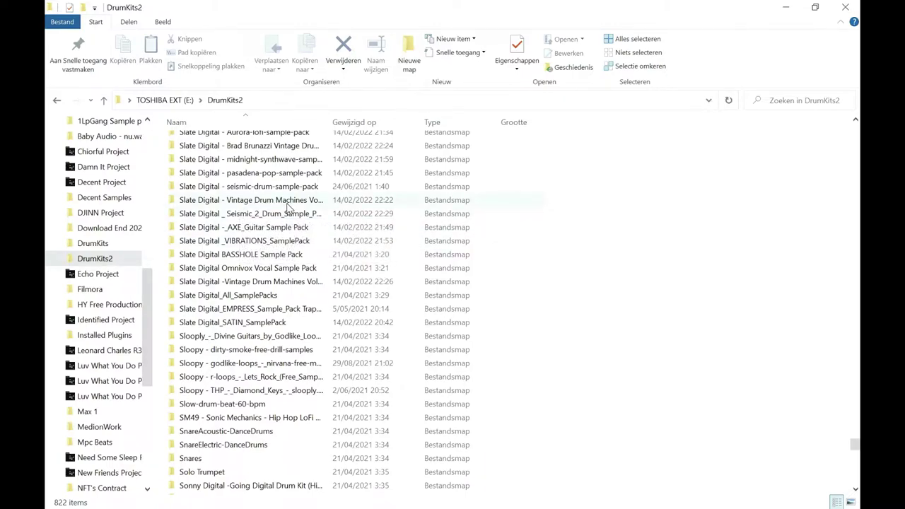
scroll(290, 208, up, 1)
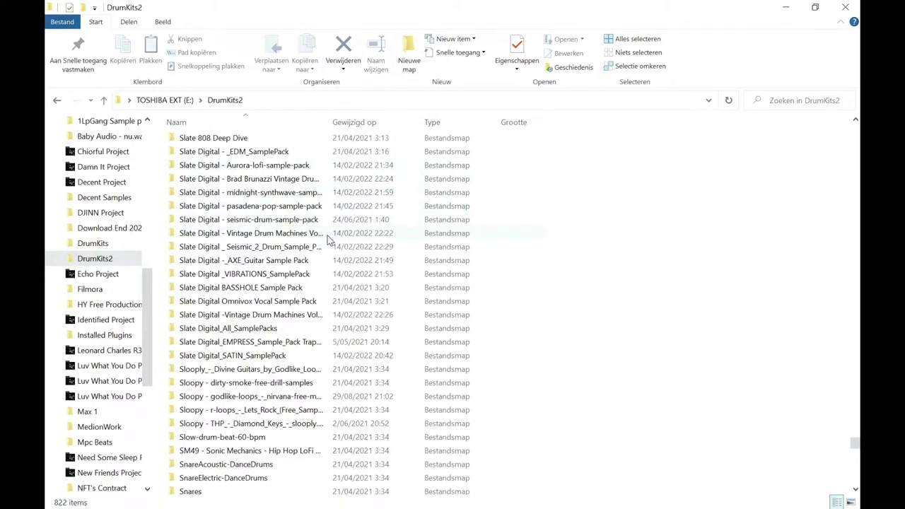
Look through the drum loop and drum one-shot folders of Slate Digital _VIBRATIONS_SamplePack, then return to the DrumKits2 folder
double_click(309, 274)
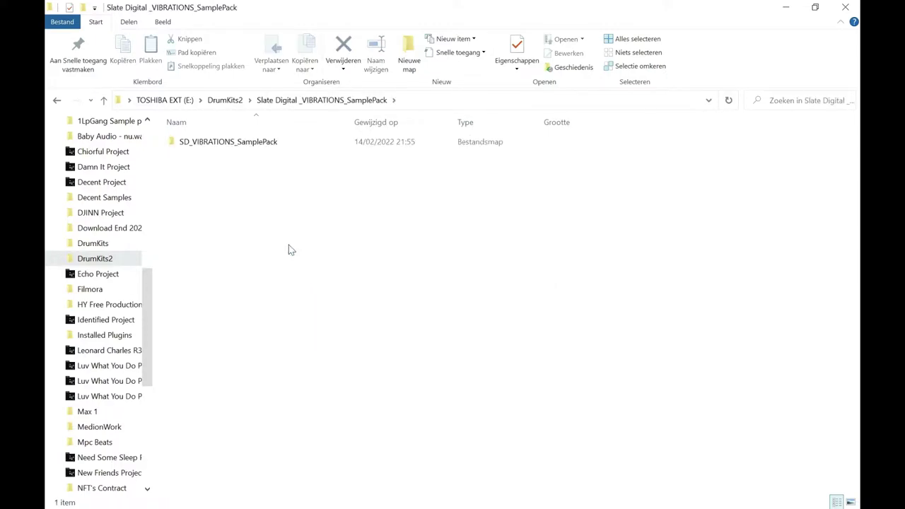
double_click(253, 143)
double_click(212, 144)
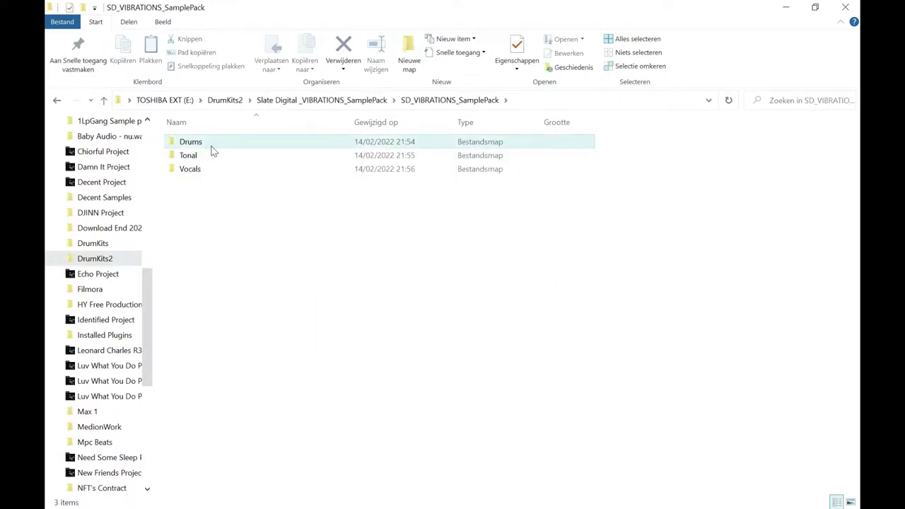
double_click(224, 145)
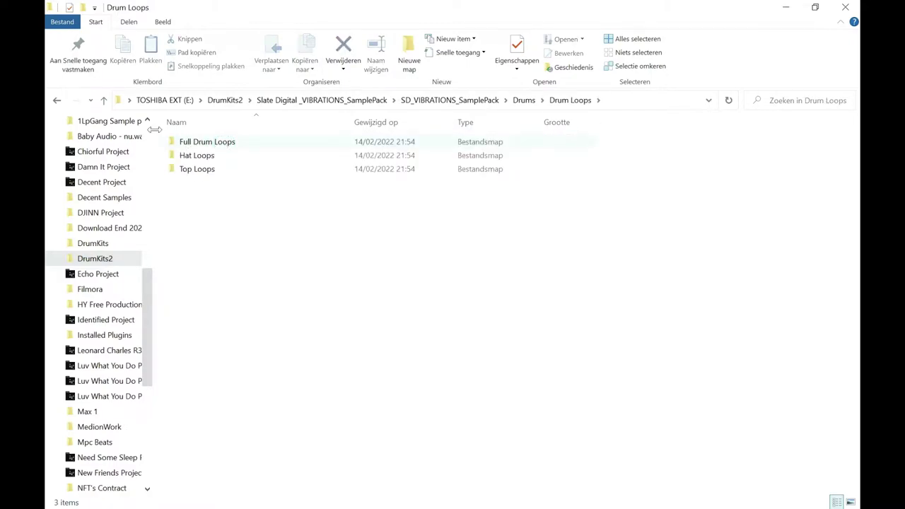
click(56, 101)
click(203, 158)
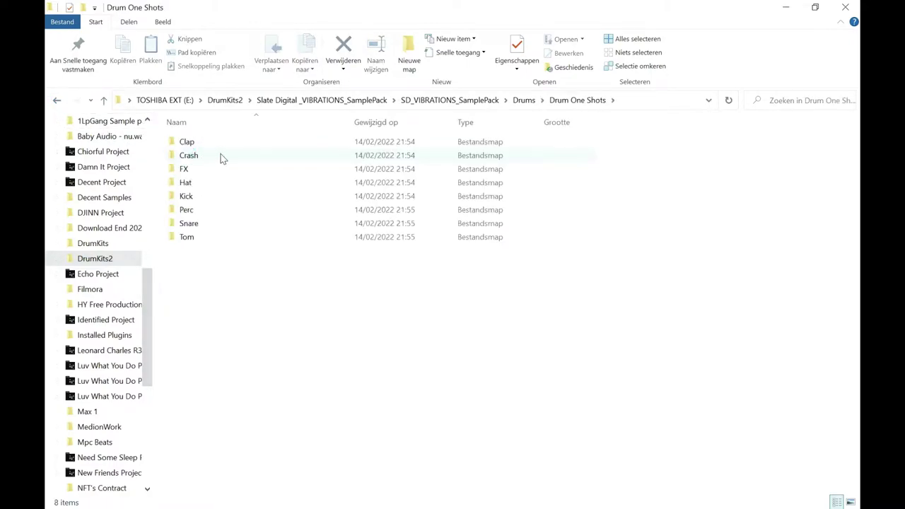
click(56, 103)
click(55, 102)
click(56, 103)
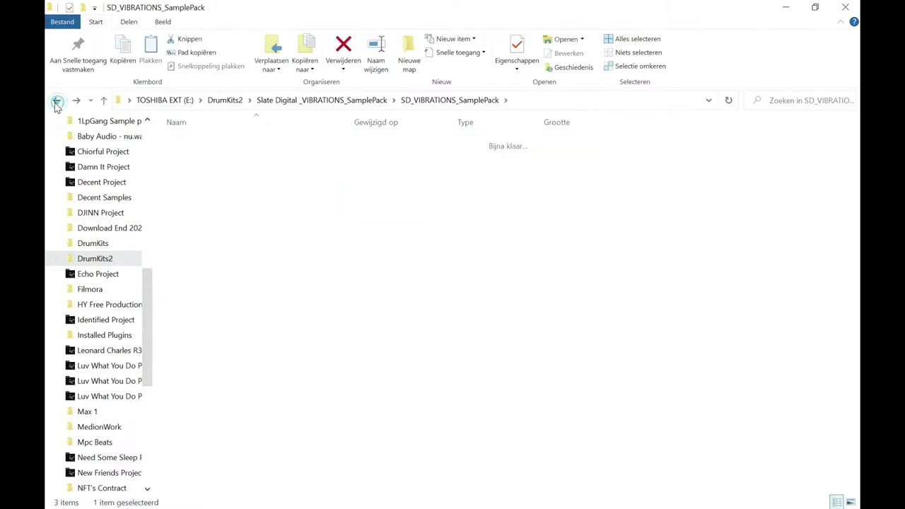
click(57, 103)
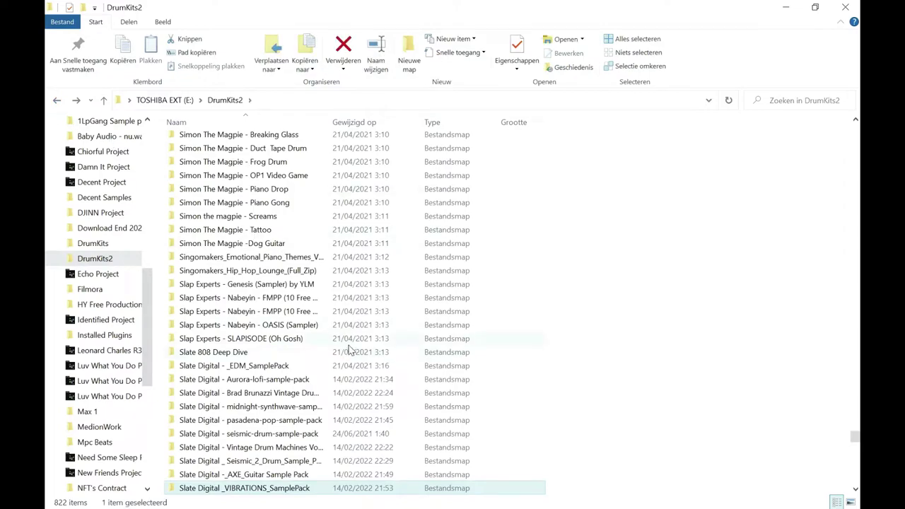
Open the Kick folder among the One Shots of the Slate Digital - seismic-drum-sample-pack
double_click(295, 435)
double_click(206, 156)
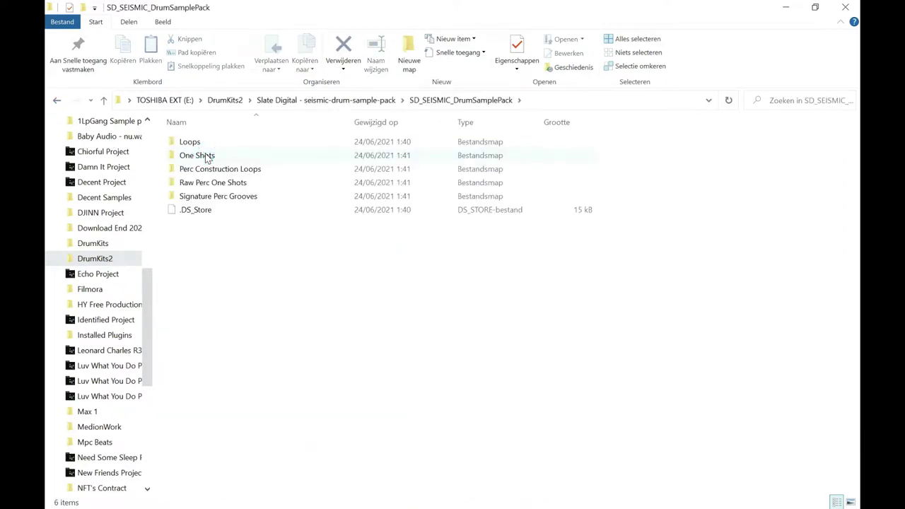
double_click(199, 156)
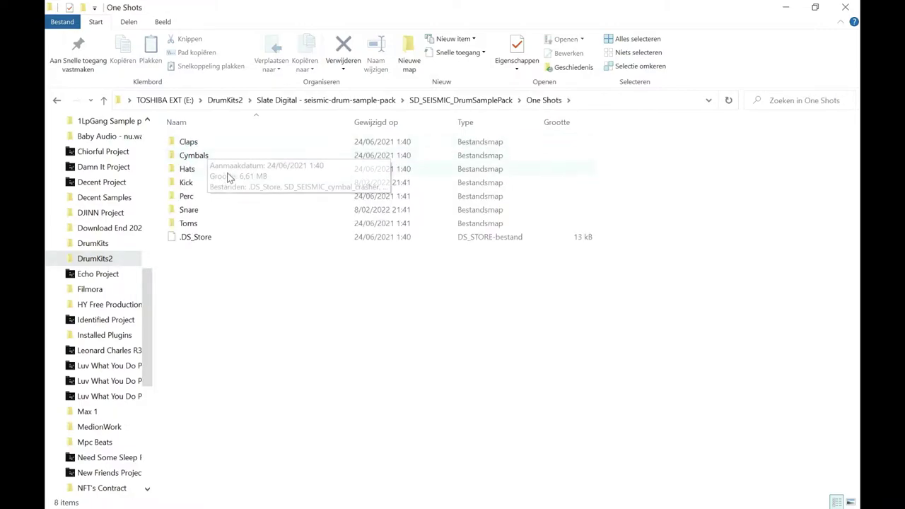
double_click(205, 184)
Audition the SD_SEISMIC_kick_attack and SD_SEISMIC_kick_blam samples, then close the music player
click(195, 155)
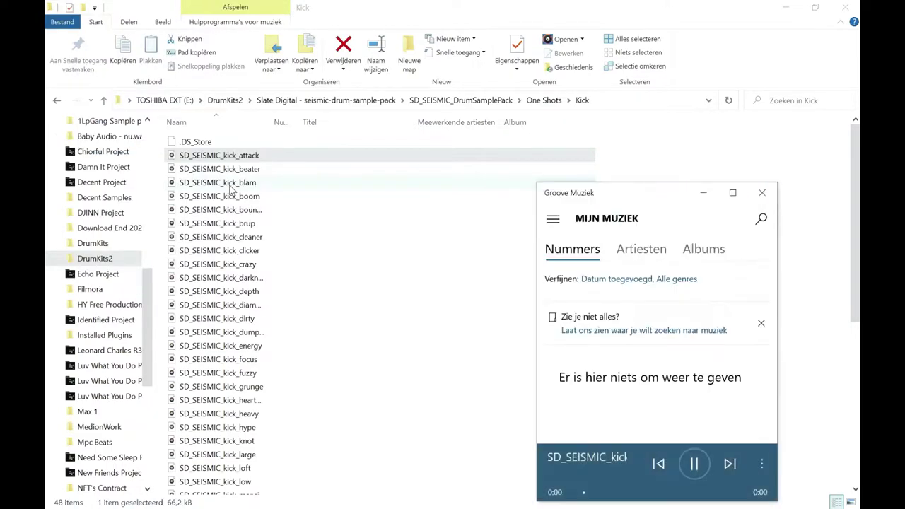
double_click(231, 184)
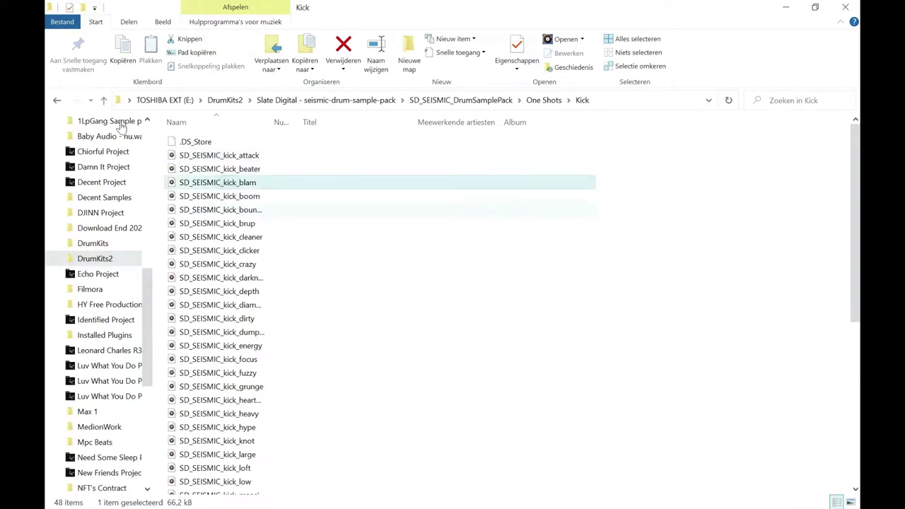
click(57, 102)
click(76, 100)
double_click(239, 156)
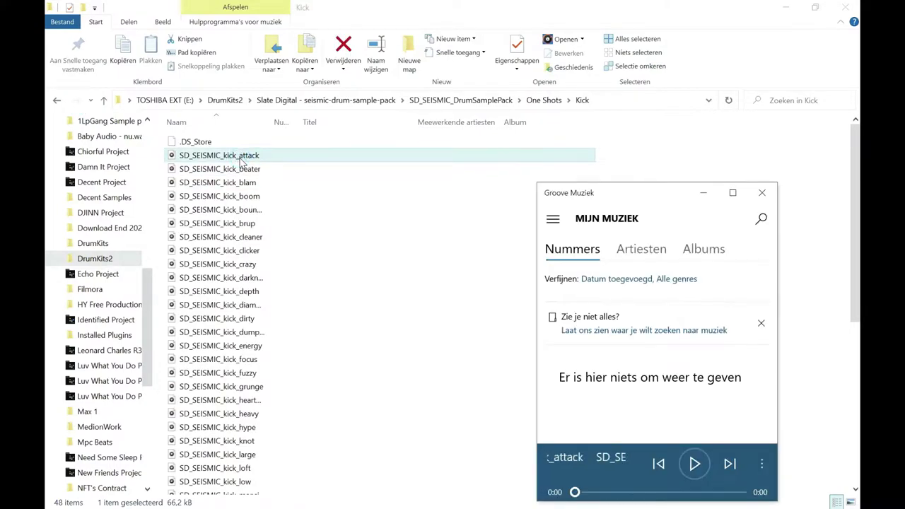
click(761, 193)
Shrink the Kick folder window over Ableton Live's arrangement and place SD_SEISMIC_kick_attack at bar 1 of audio track 2
click(815, 7)
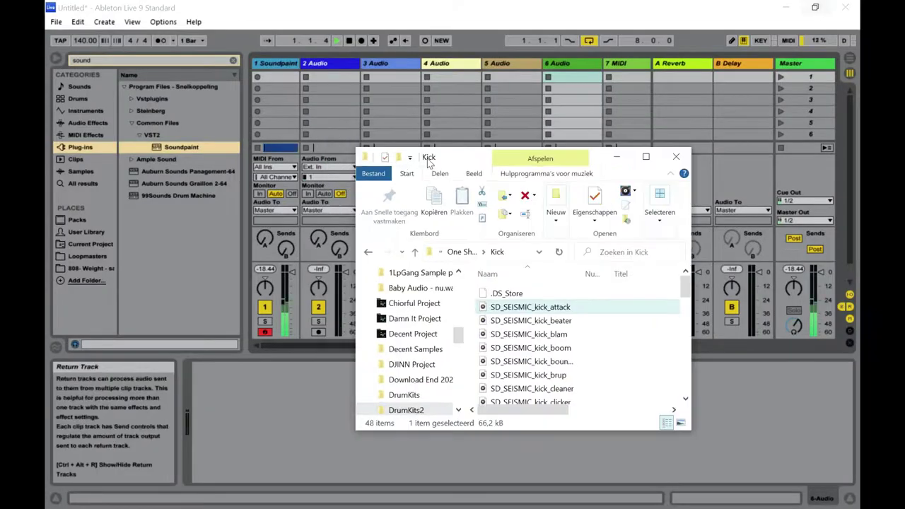
click(275, 495)
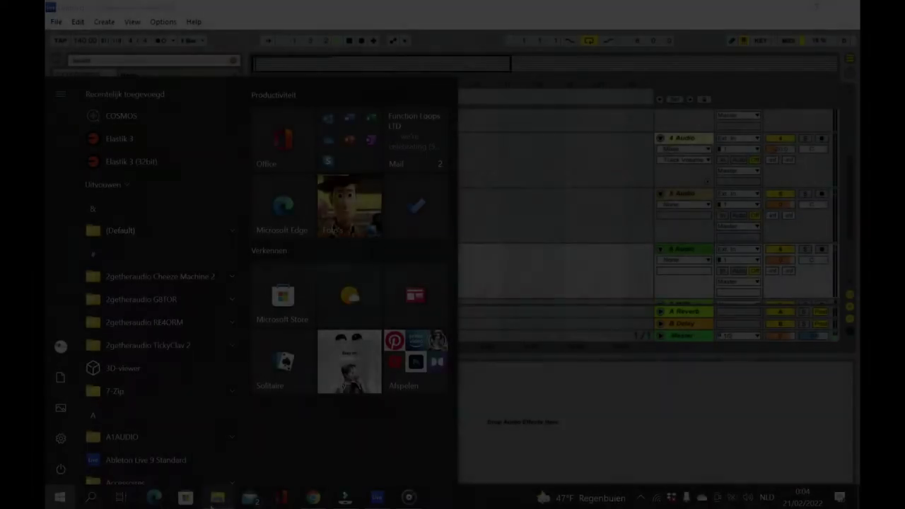
click(219, 502)
drag(495, 279, 446, 286)
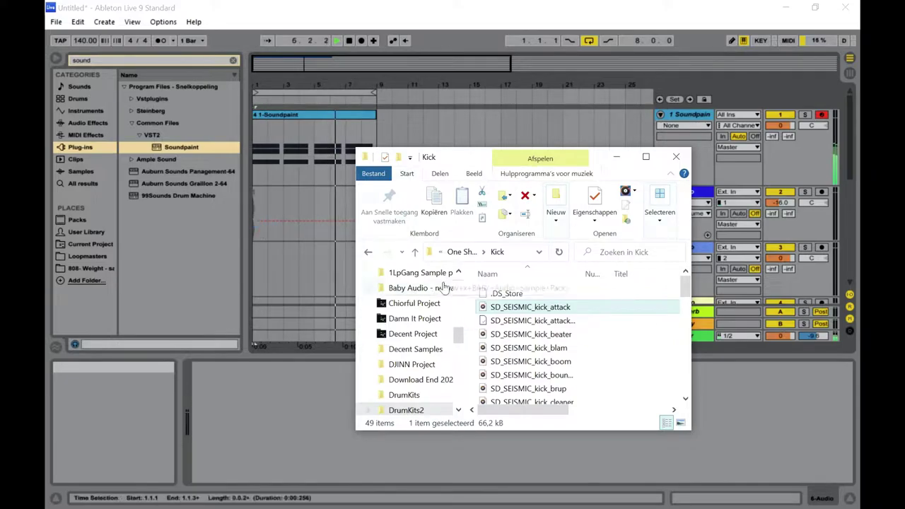
Open the Snare folder among the One Shots and audition the SD_SEISMIC snare samples clippy, bud, brisk and blip
click(368, 253)
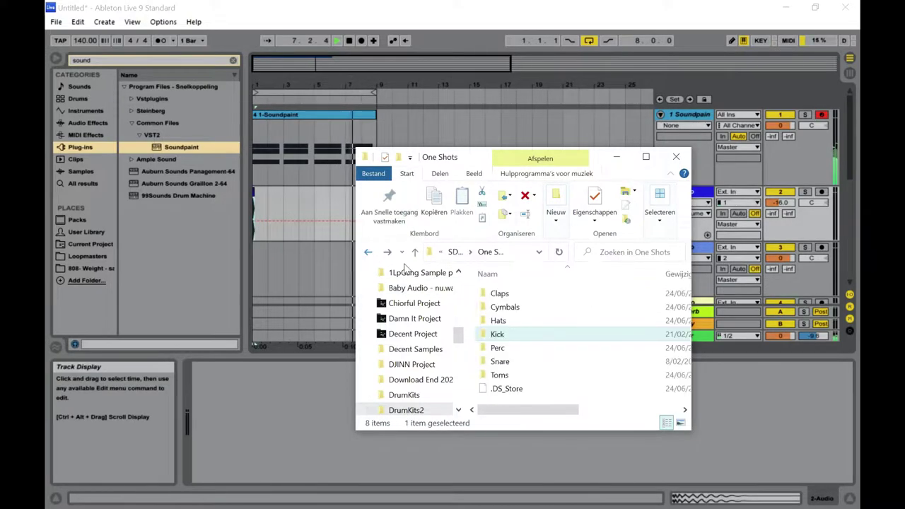
double_click(512, 364)
click(526, 350)
double_click(531, 346)
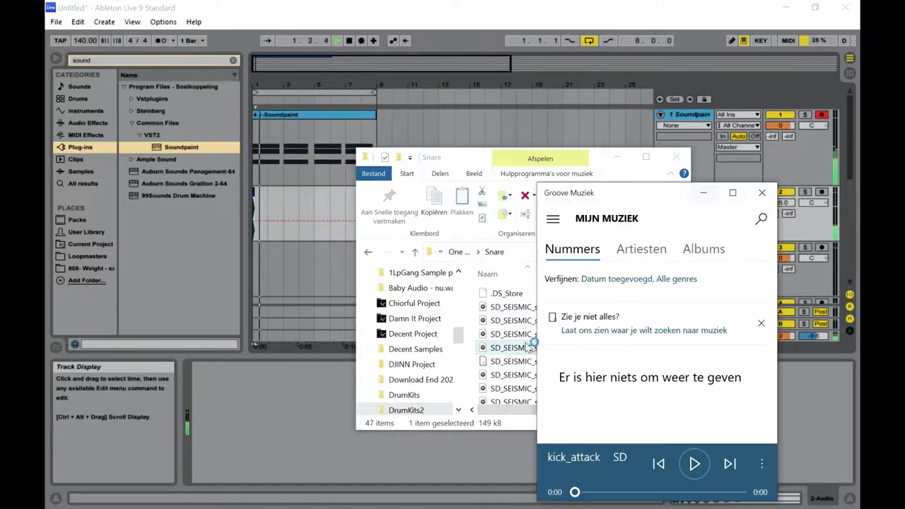
double_click(518, 333)
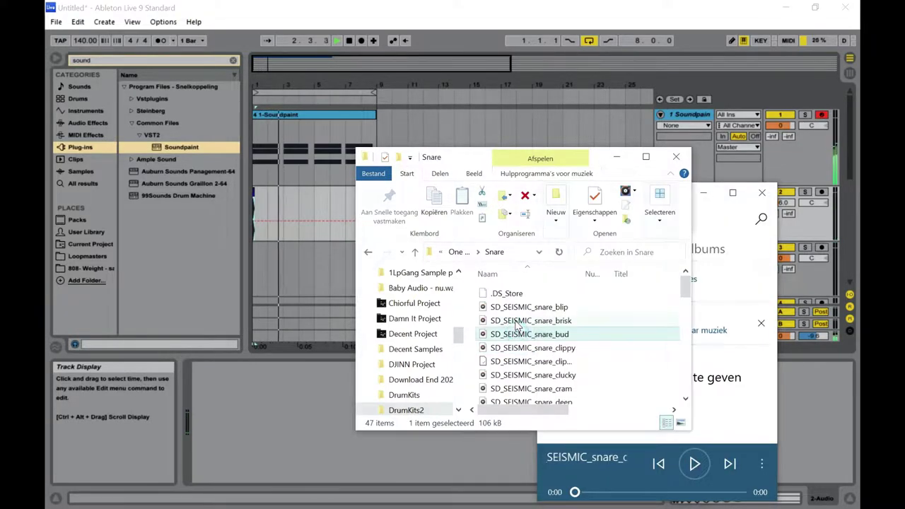
double_click(518, 321)
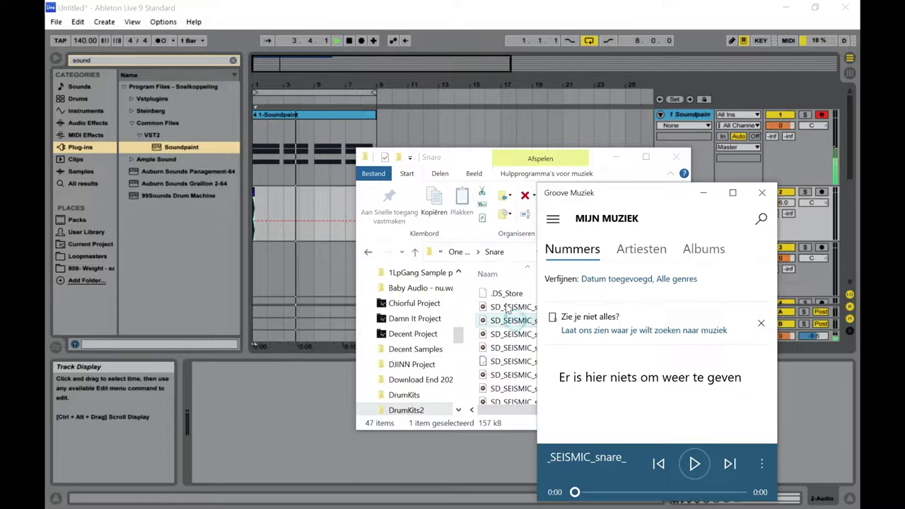
double_click(509, 308)
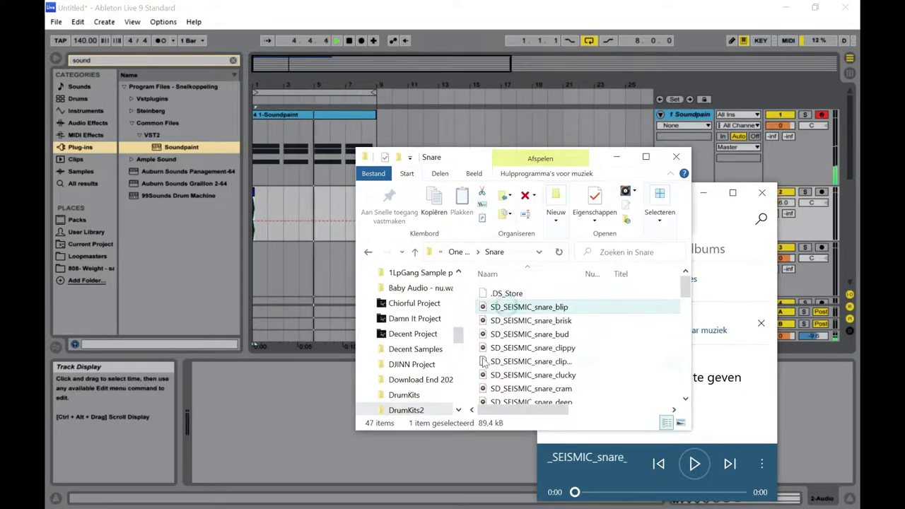
Audition the SD_SEISMIC snare samples cram, fat, filler and flam in the Snare folder
double_click(500, 389)
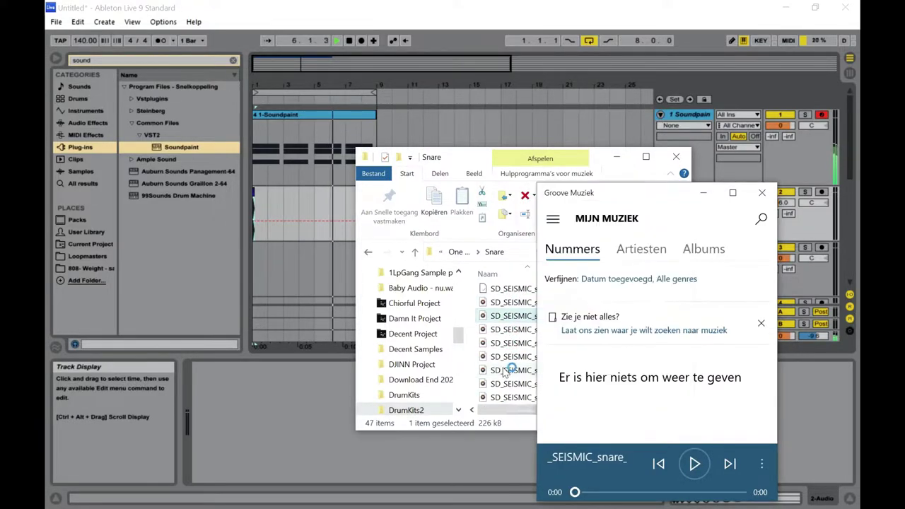
double_click(499, 374)
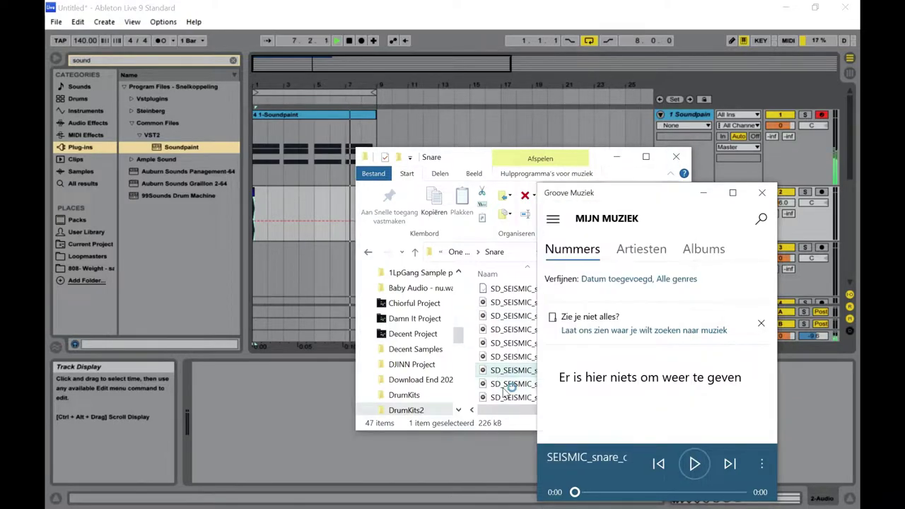
double_click(503, 386)
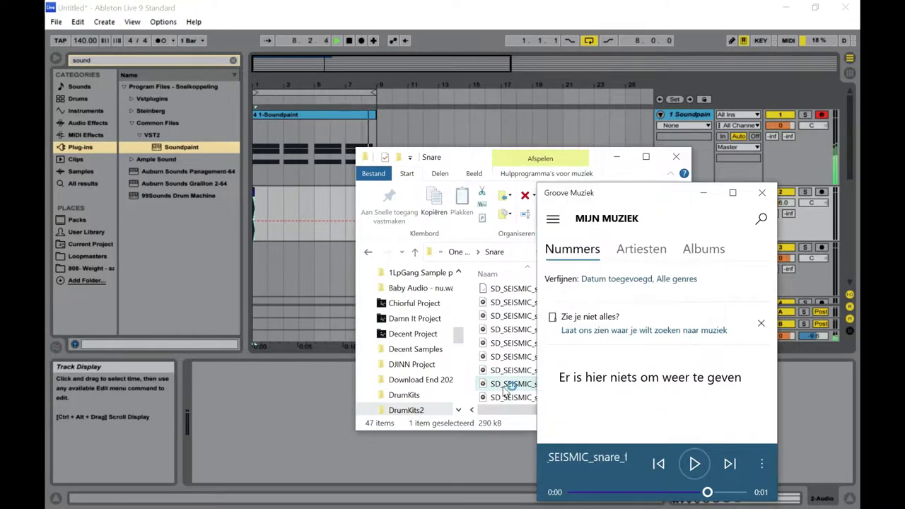
double_click(509, 399)
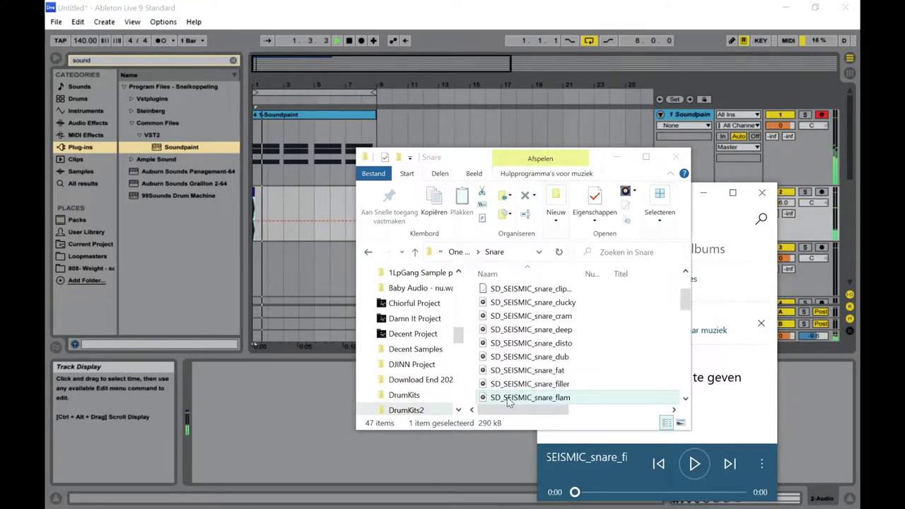
Place SD_SEISMIC_snare_filler at bar 2 of audio track 3 and set the arrangement to a fixed 1/8 grid
drag(508, 385, 270, 269)
drag(266, 73, 266, 127)
right_click(294, 263)
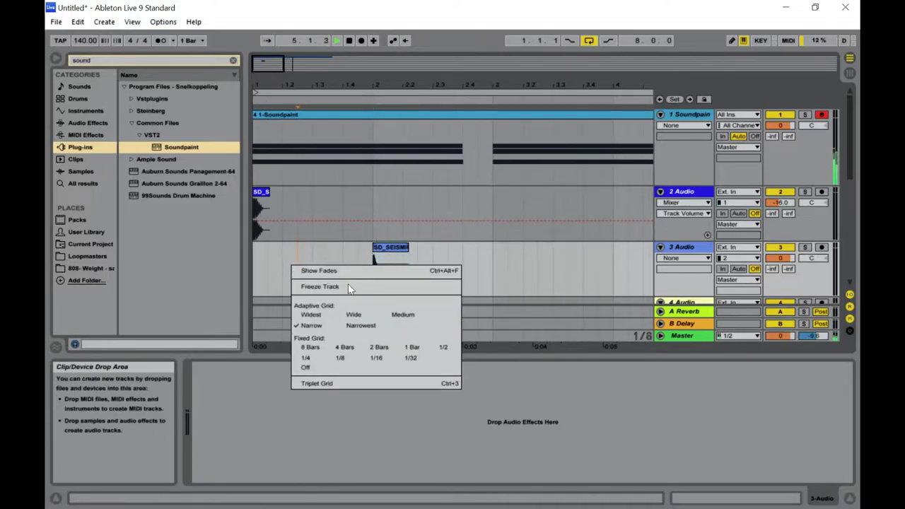
click(342, 358)
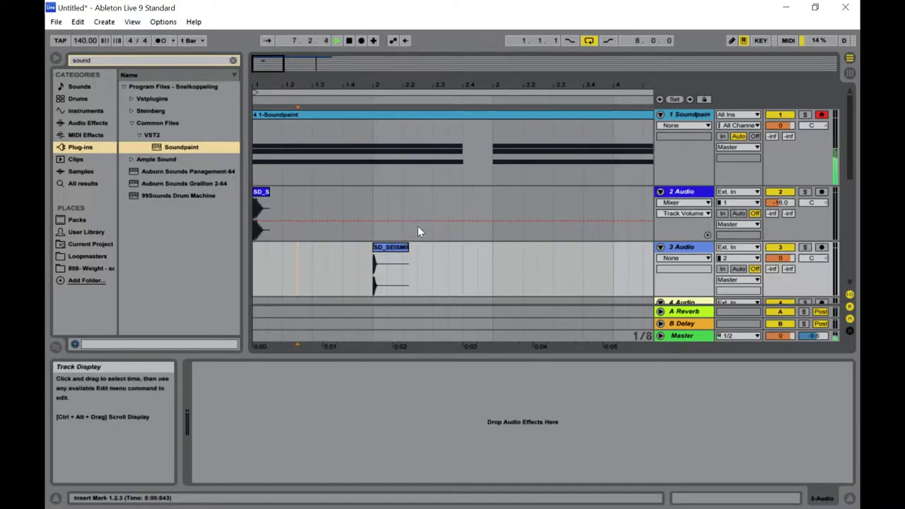
Try the snare clip at the start of bar 3 on audio track 3 and stop playback
drag(394, 251, 508, 255)
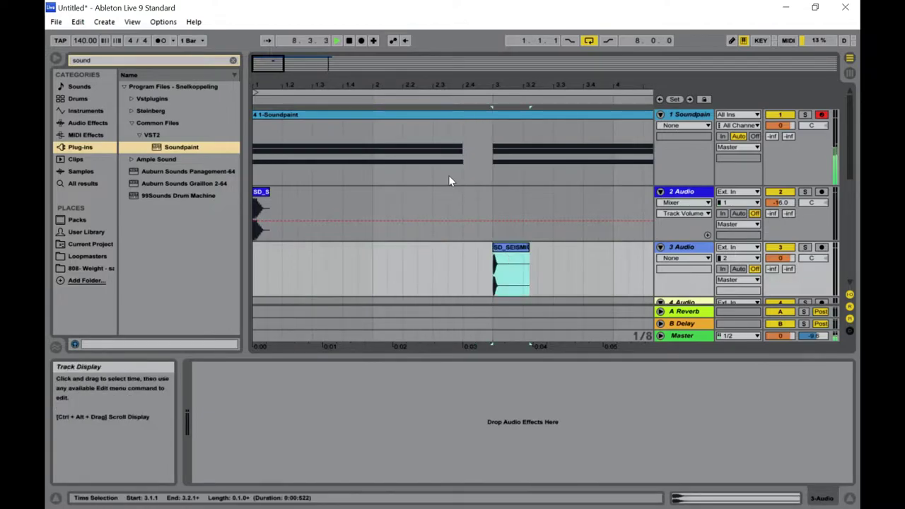
key(Tab)
key(Tab)
key(space)
click(434, 116)
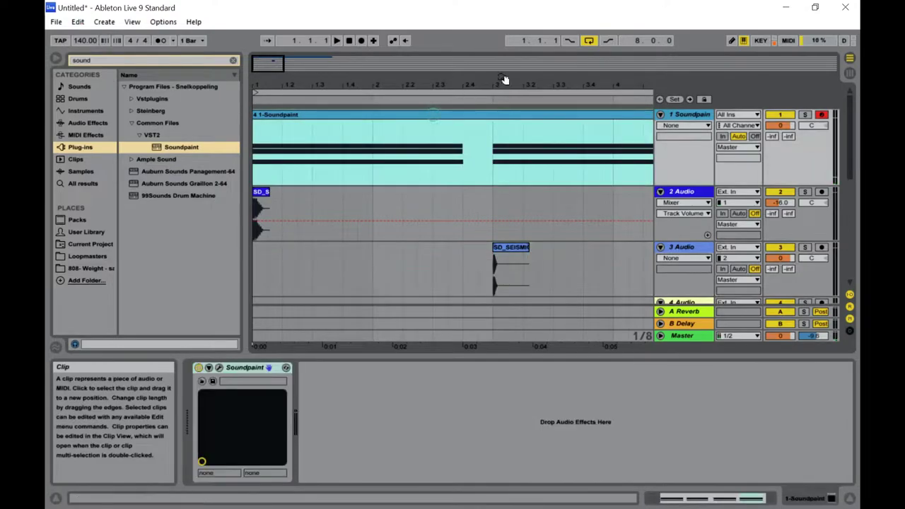
Move the snare clip to beat 1.3 on audio track 3, checking its timing in playback
drag(283, 64, 283, 80)
drag(612, 249, 374, 236)
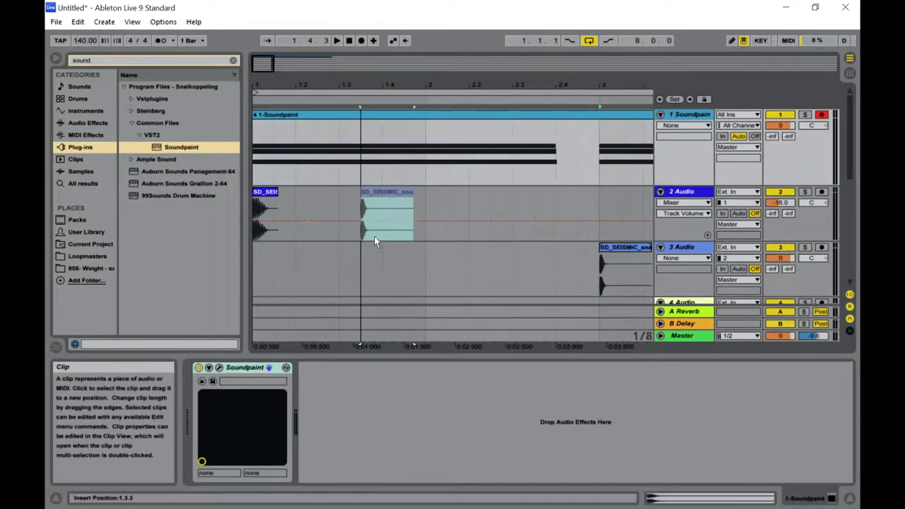
drag(279, 63, 280, 74)
drag(626, 206, 537, 203)
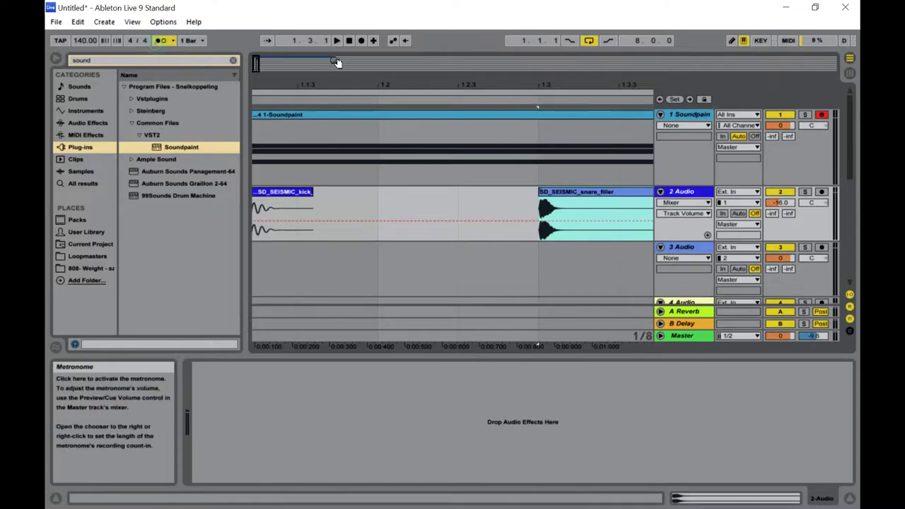
key(space)
click(388, 121)
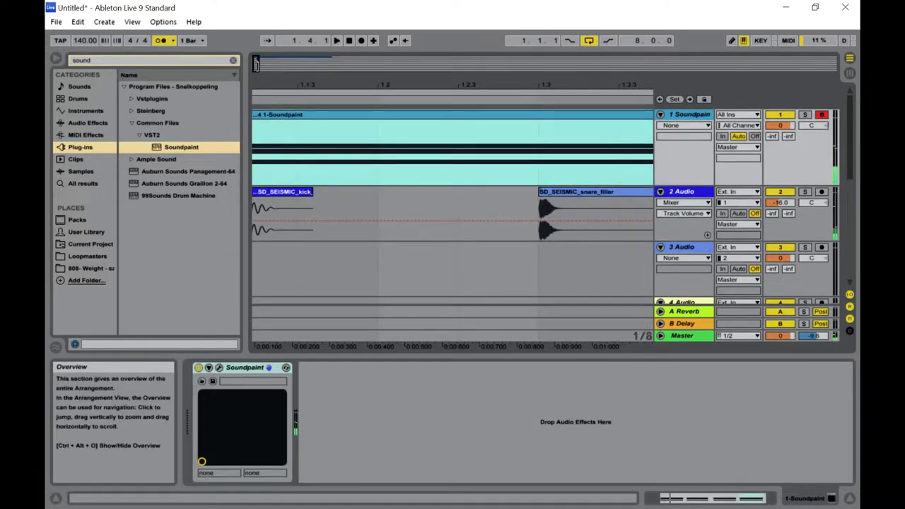
drag(263, 65, 265, 77)
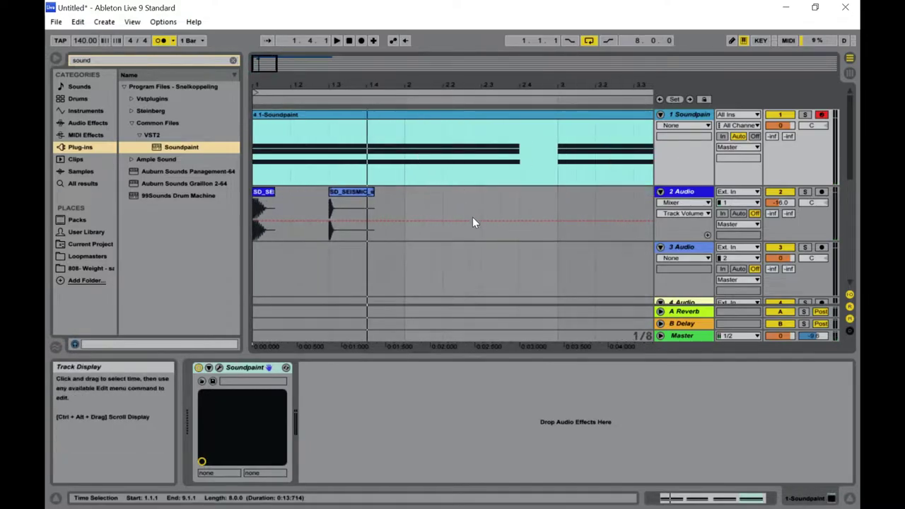
drag(334, 199, 336, 255)
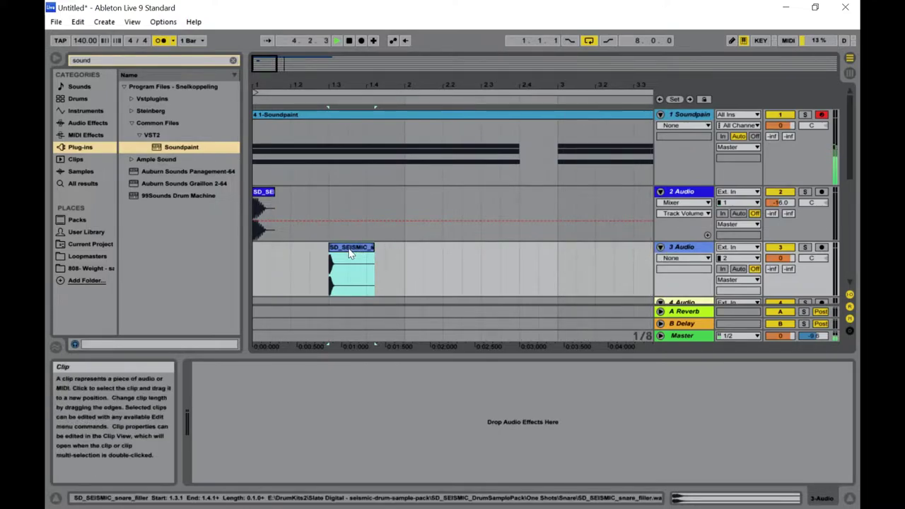
Try repeating bars 1 and 2 of the kick and snare tracks along the arrangement, deleting the excess copy at bar 11
drag(553, 204, 233, 279)
key(ctrl+d)
key(ctrl+d)
key(ctrl+d)
key(ctrl+d)
key(ctrl+d)
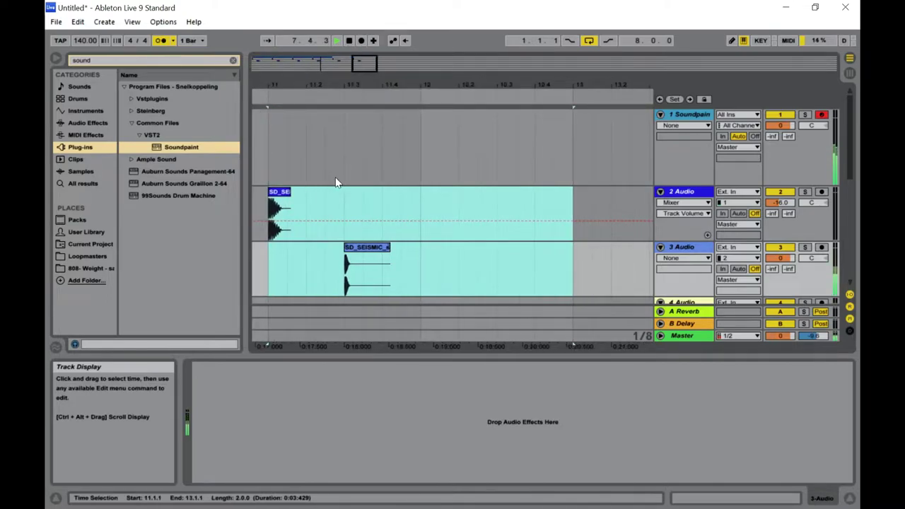
key(Delete)
drag(364, 68, 300, 66)
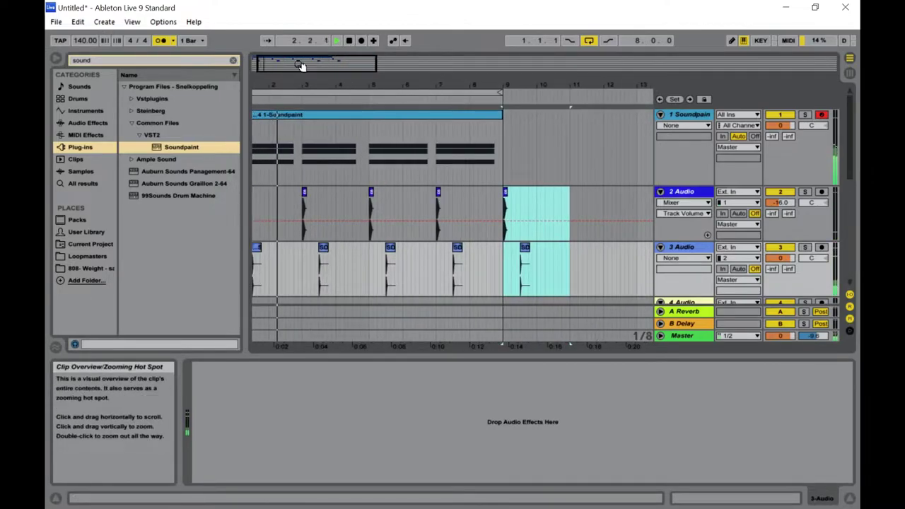
Undo the two-bar duplications of the kick and snare and clear the selection
key(ctrl+z)
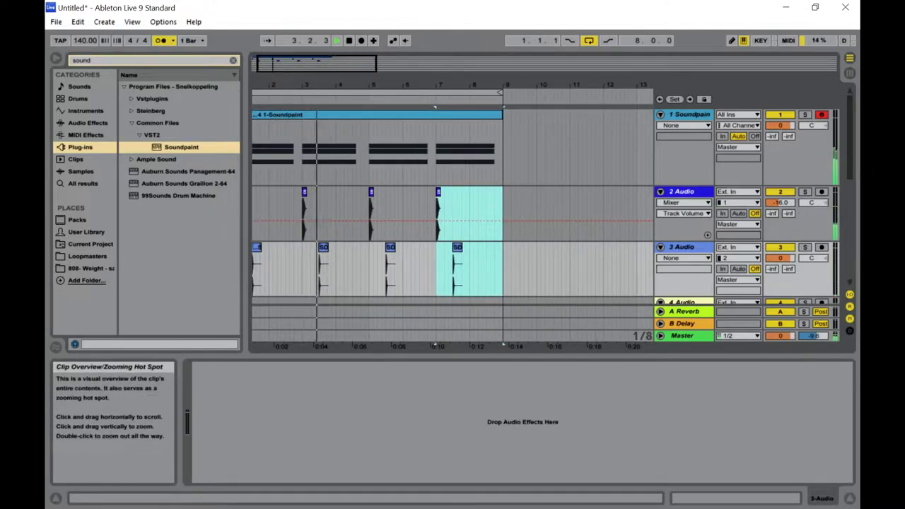
drag(300, 65, 276, 92)
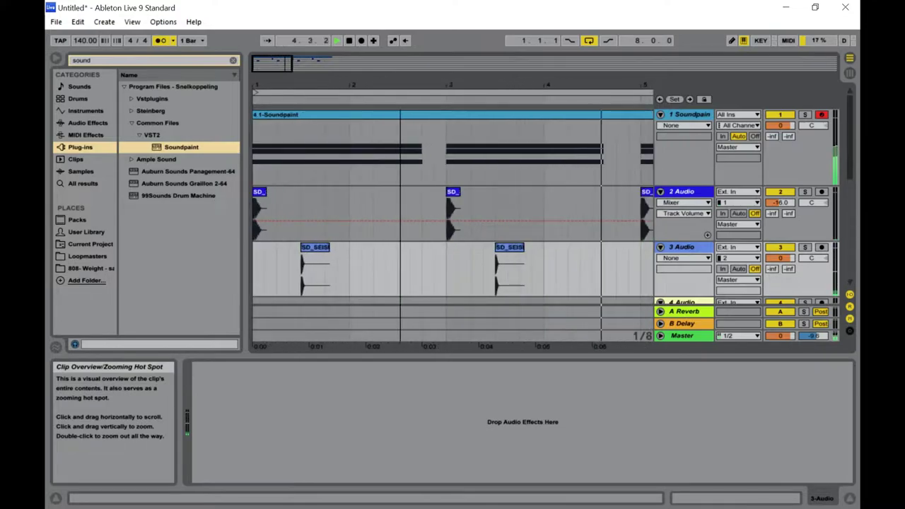
key(ctrl+z)
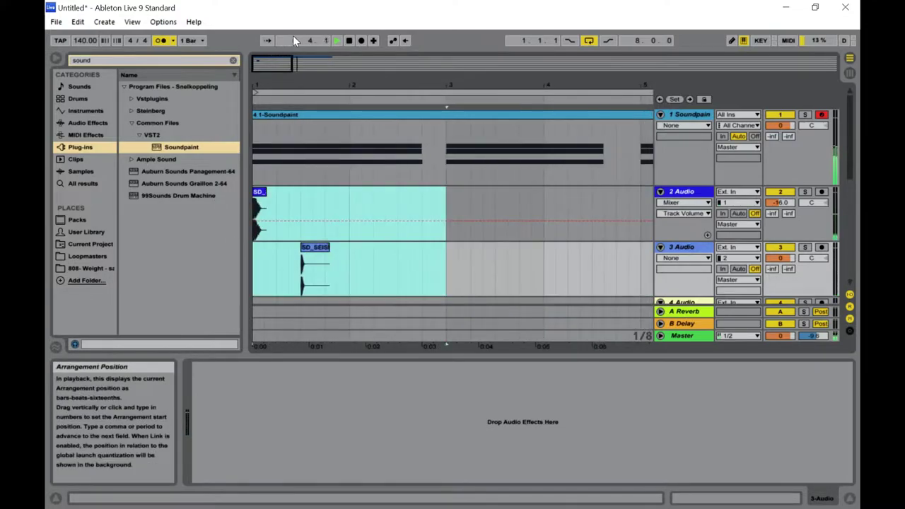
click(382, 251)
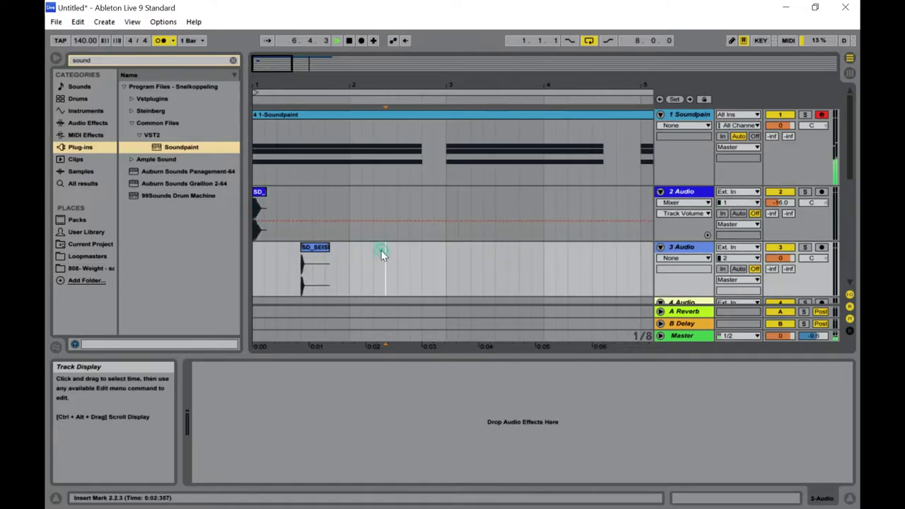
Duplicate bar 1 of the kick and snare on audio tracks 2 and 3 in every bar through bar 8
drag(350, 198, 234, 301)
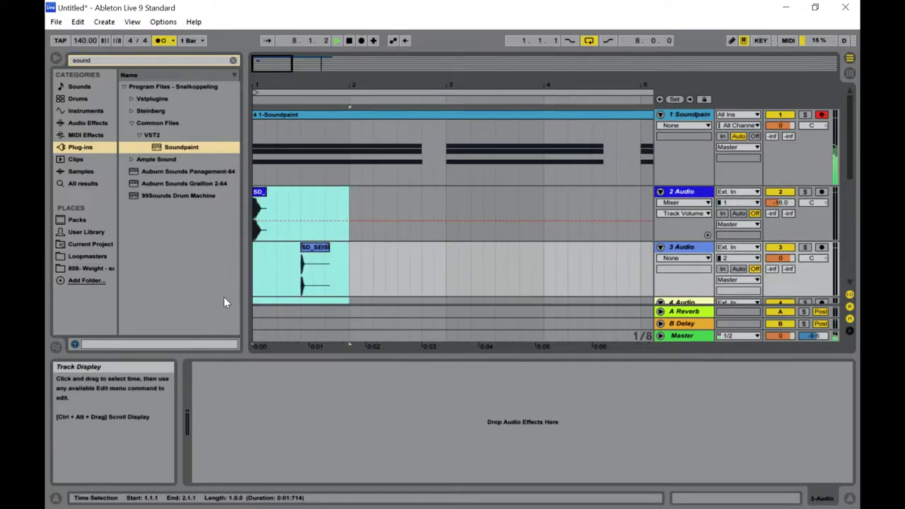
key(ctrl+d)
key(ctrl+d)
key(ctrl+d)
key(ctrl+d)
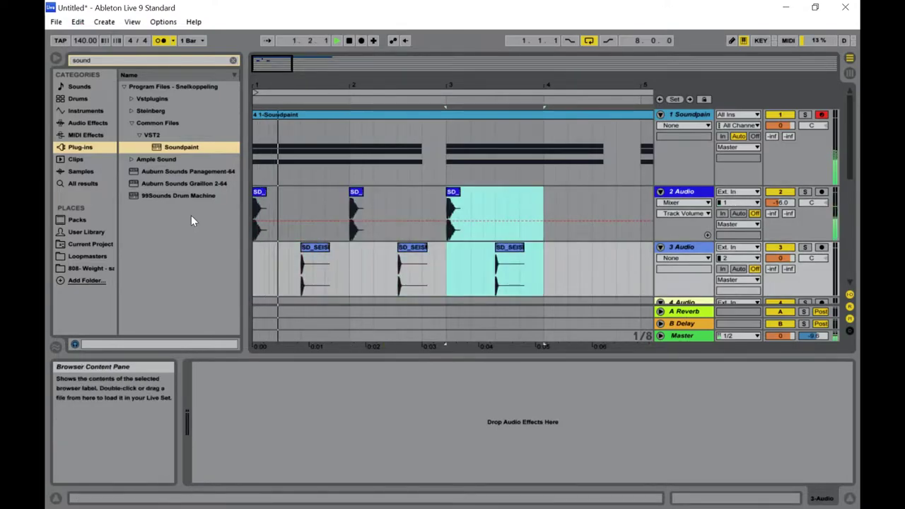
key(ctrl+d)
key(ctrl+d)
key(ctrl+d)
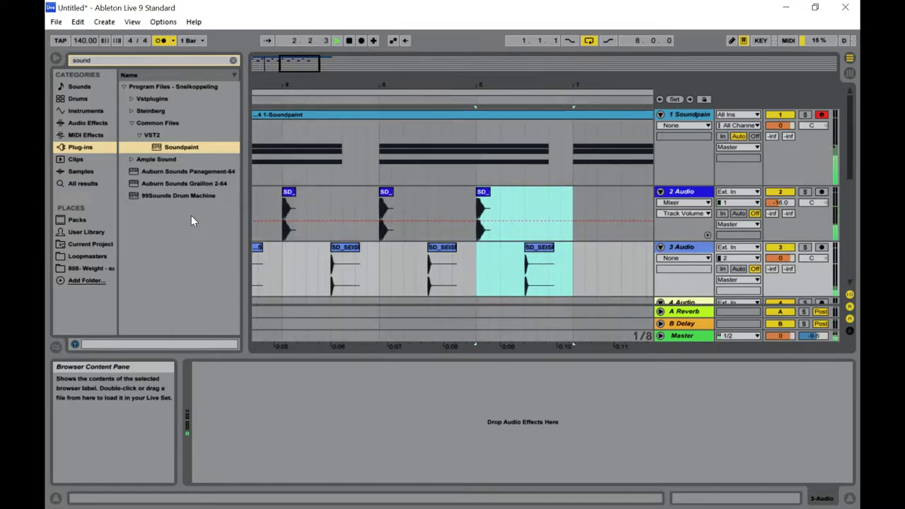
Set the volume of audio track 3 to -4 dB and audio track 2 to -8 dB in the mixer
key(Tab)
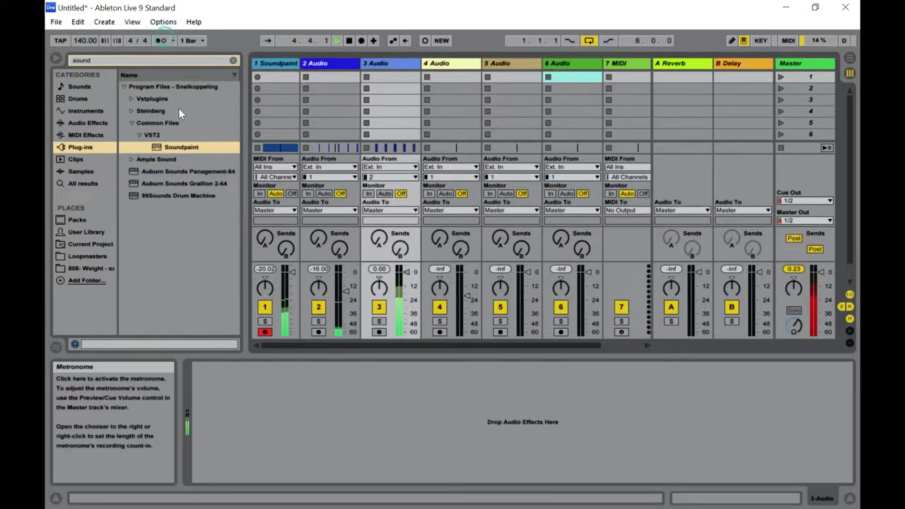
key(Tab)
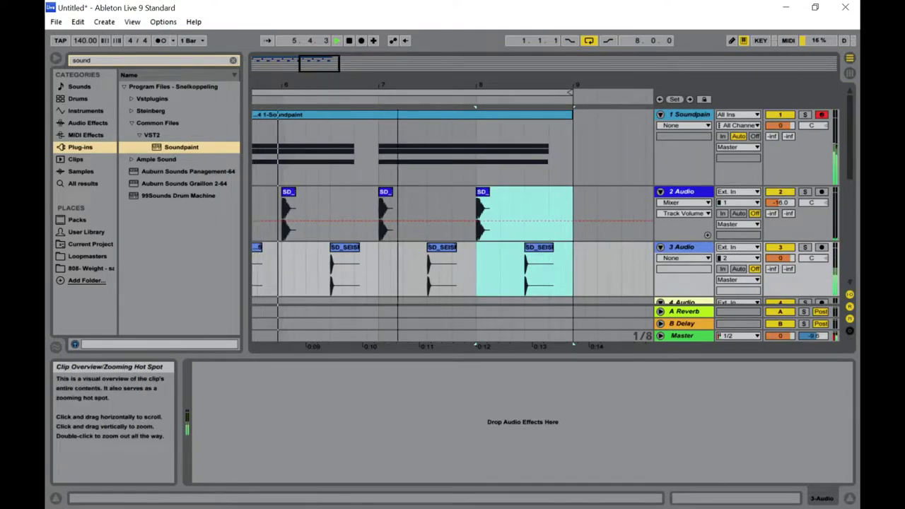
drag(318, 62, 304, 108)
key(Tab)
drag(408, 272, 408, 286)
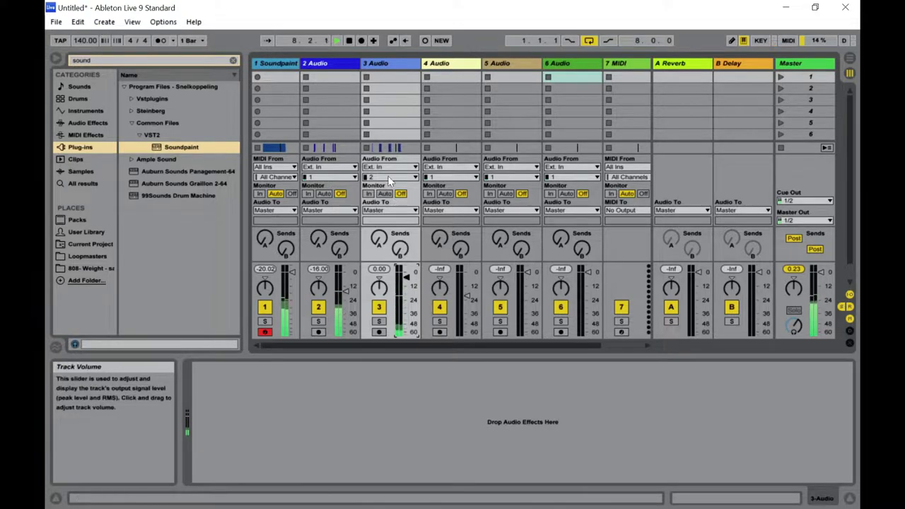
key(Tab)
key(Tab)
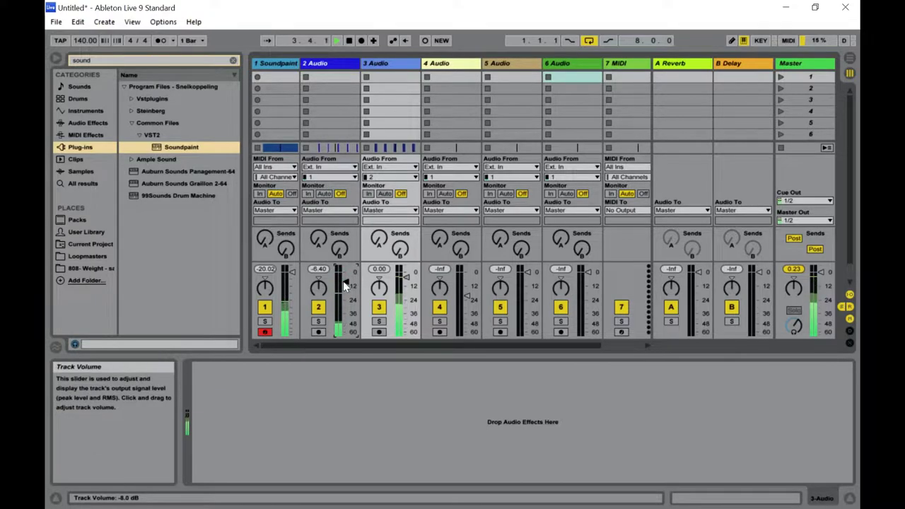
key(Tab)
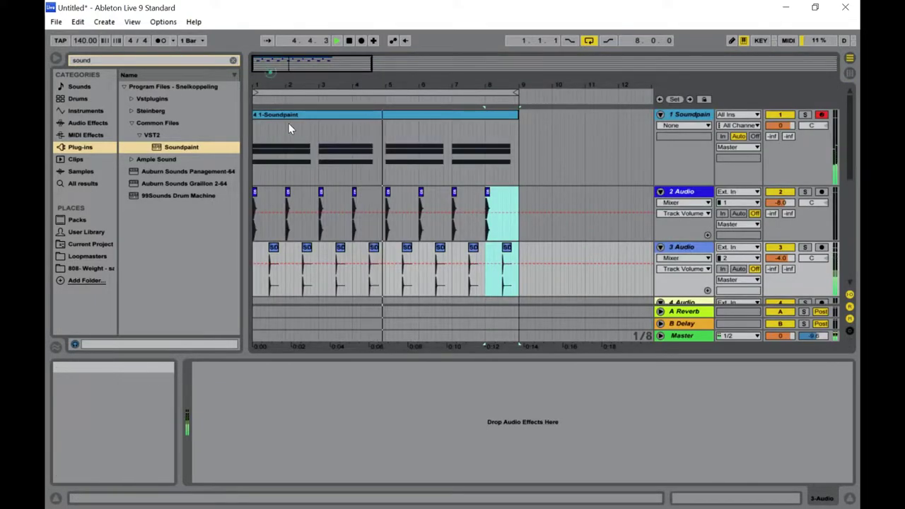
Duplicate the first three beats of bar 1 on audio track 2 to add a kick at 1.4.1
key(plus)
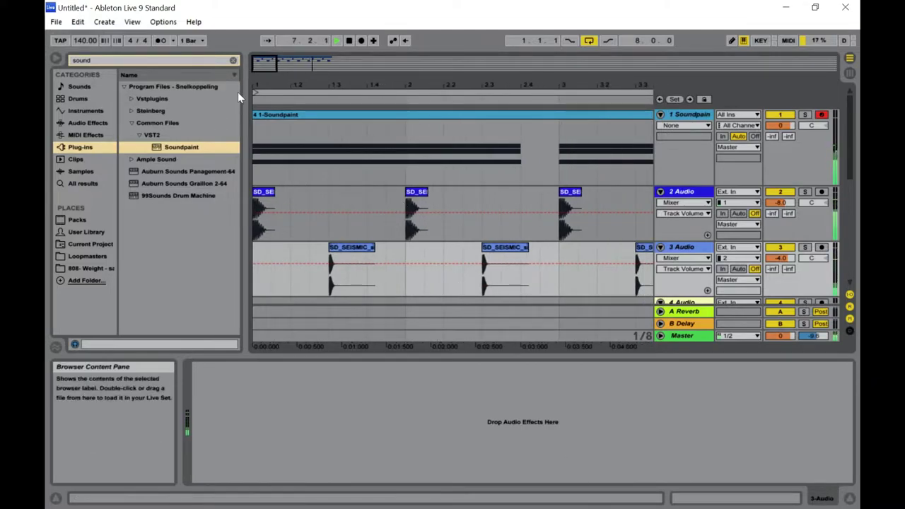
drag(260, 61, 262, 66)
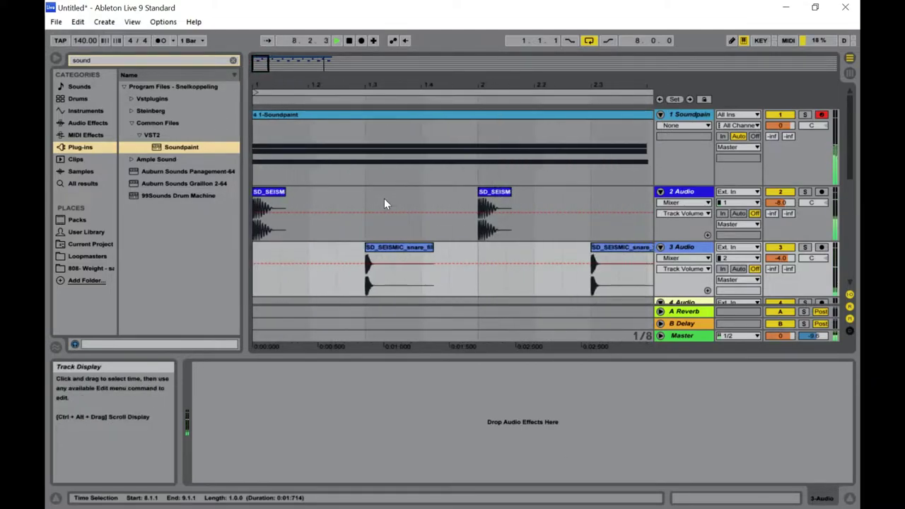
drag(423, 202, 260, 224)
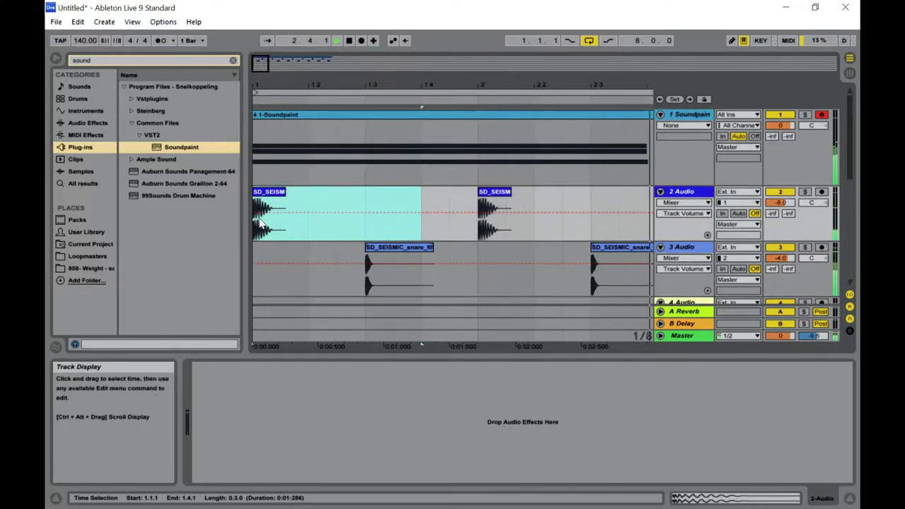
key(ctrl+d)
Copy the kick at the start of bar 3 and paste it at 2.4.3 on audio track 2
mouse_move(265, 63)
mouse_down()
mouse_move(264, 49)
mouse_move(271, 61)
mouse_up()
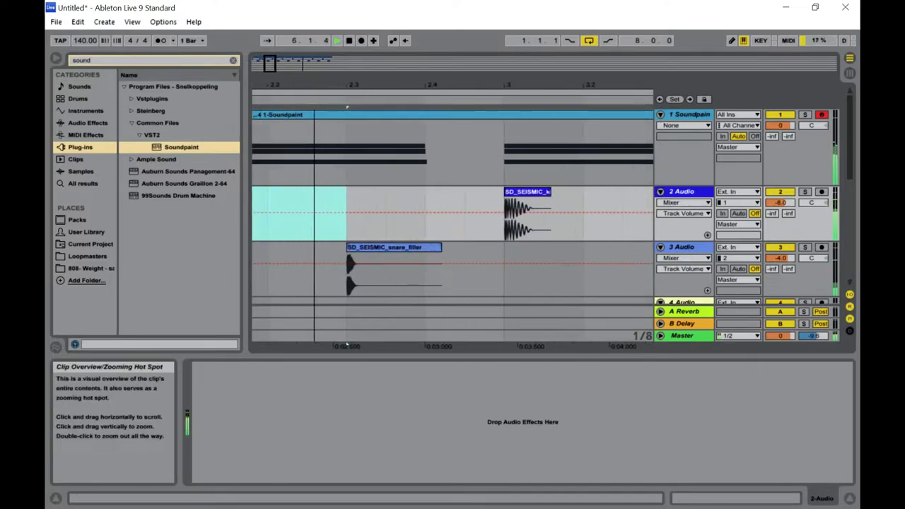
click(532, 223)
right_click(523, 225)
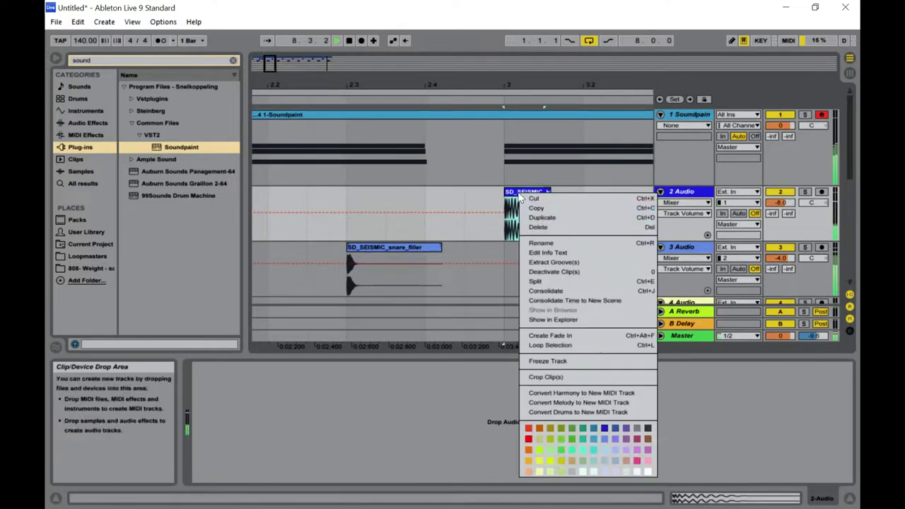
click(470, 234)
right_click(469, 235)
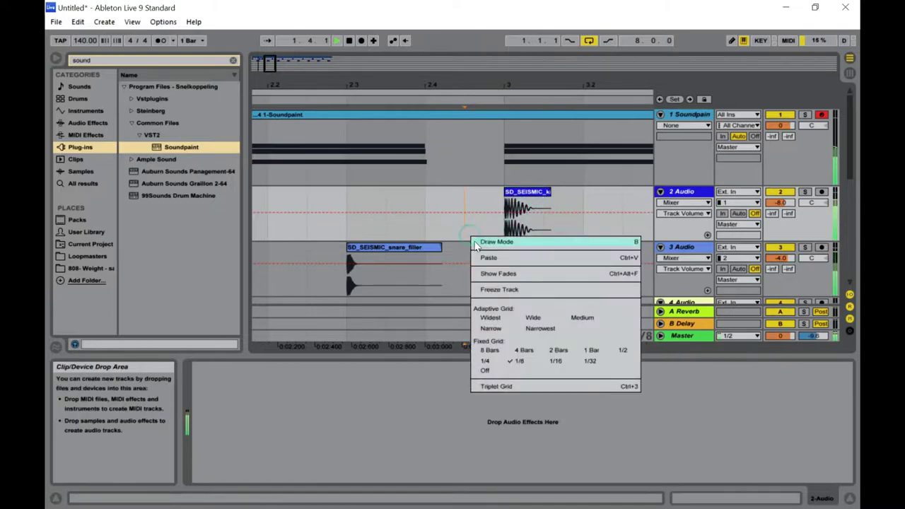
click(488, 258)
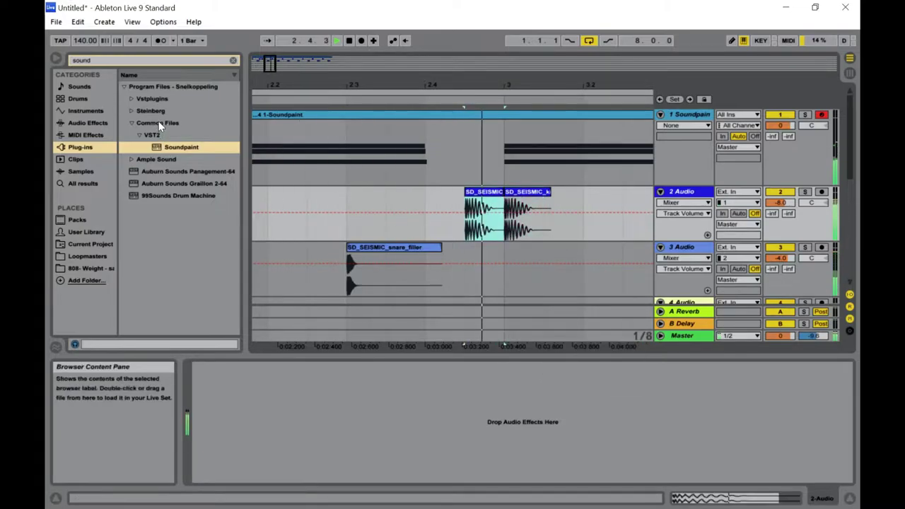
Trim the kick at 4.1.1 to end at 4.1.3 and duplicate its one-beat selection to 4.2.1
drag(269, 62, 277, 64)
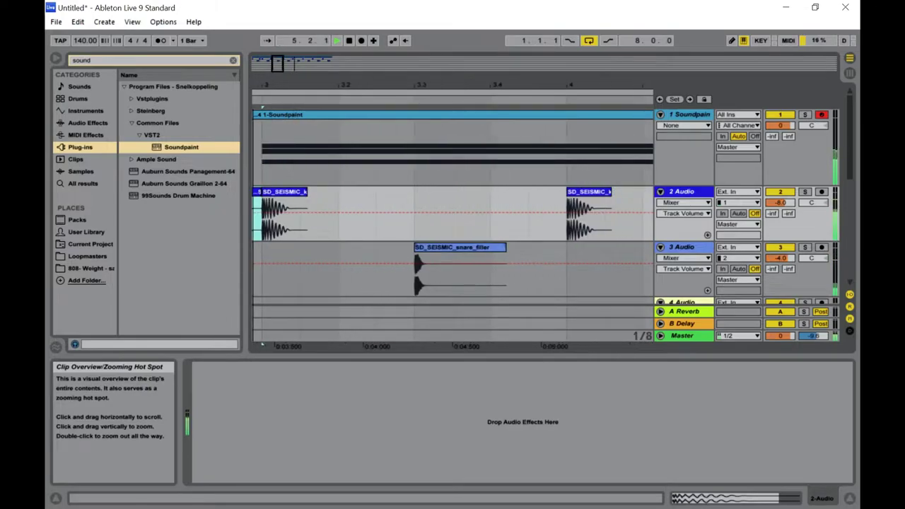
click(591, 192)
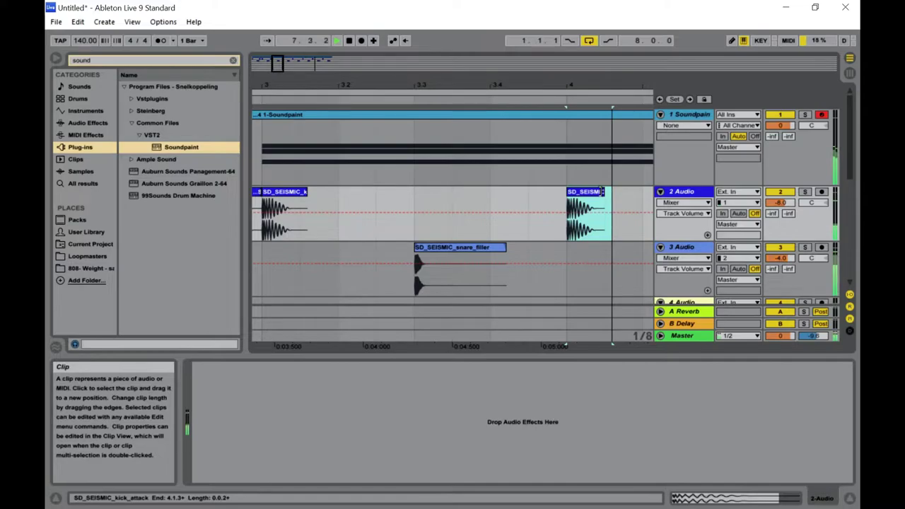
drag(641, 218, 593, 195)
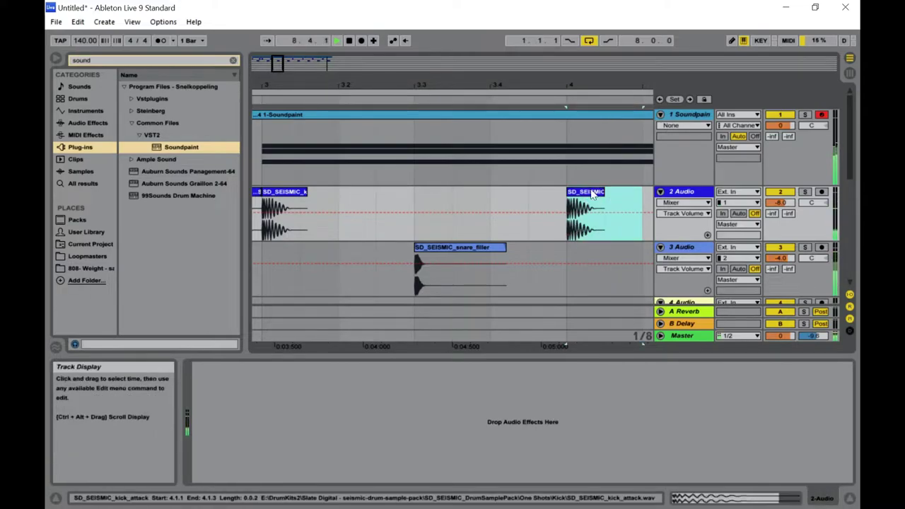
key(ctrl+d)
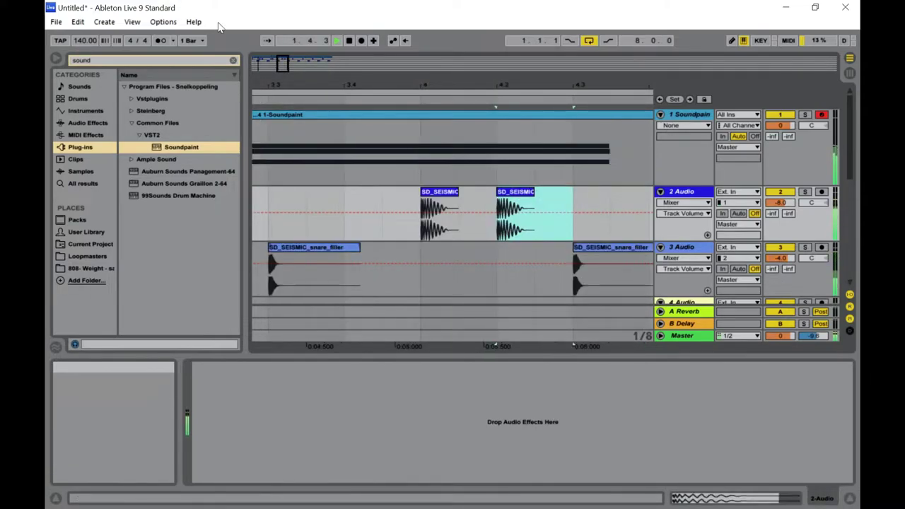
Delete the added kick at 2.4.3 on audio track 2
drag(282, 63, 275, 64)
click(325, 198)
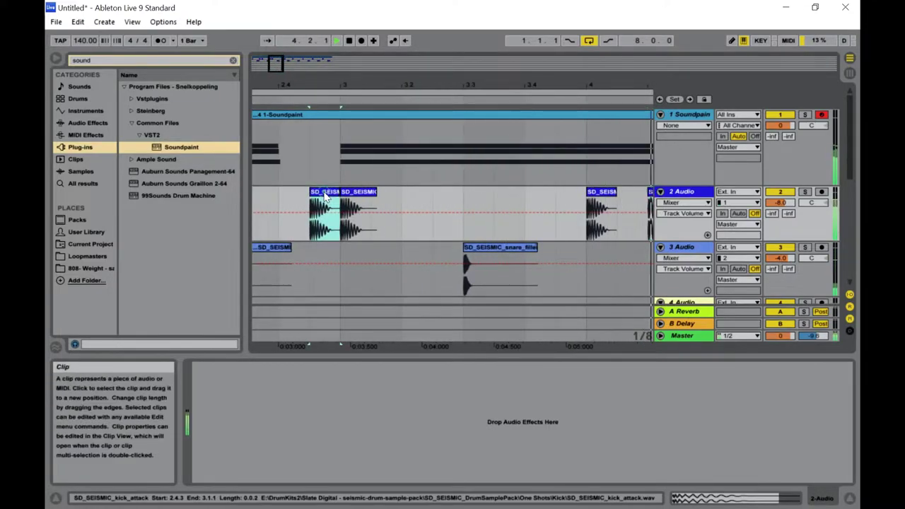
key(Delete)
Move the kick at 4.2.1 back to 3.4.3 and paste another kick at 3.4.1
drag(285, 58, 277, 62)
click(591, 202)
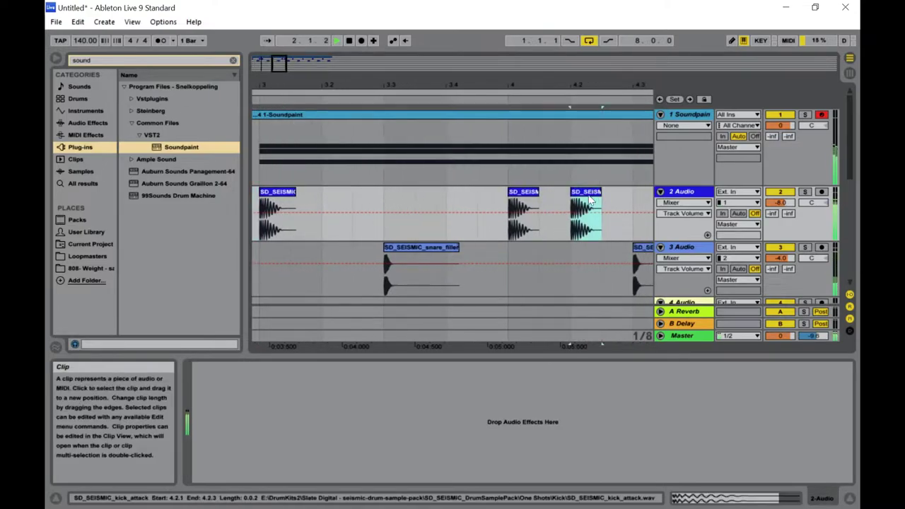
drag(591, 201, 496, 202)
drag(278, 63, 282, 63)
drag(282, 62, 277, 62)
click(420, 227)
right_click(420, 227)
click(436, 248)
Duplicate the bar 5 kick to 5.4.1 and the bar 6 kick to 6.2.1 on audio track 2
mouse_move(342, 83)
mouse_down()
mouse_move(326, 63)
mouse_move(331, 76)
mouse_up()
drag(545, 230, 331, 225)
key(ctrl+d)
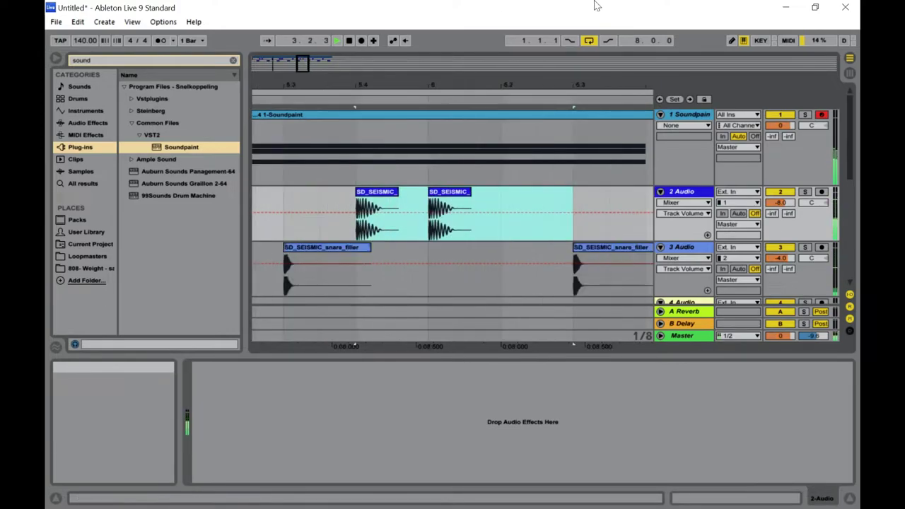
click(466, 203)
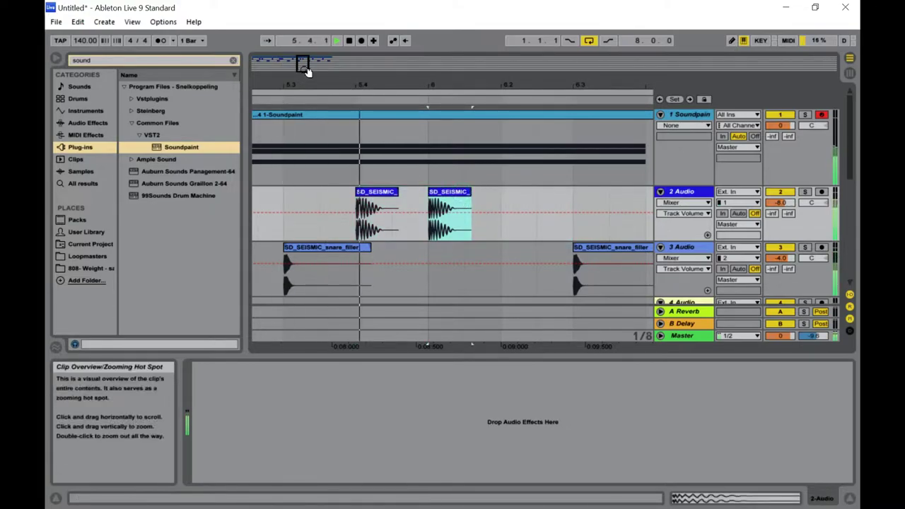
drag(486, 218, 422, 229)
key(ctrl+d)
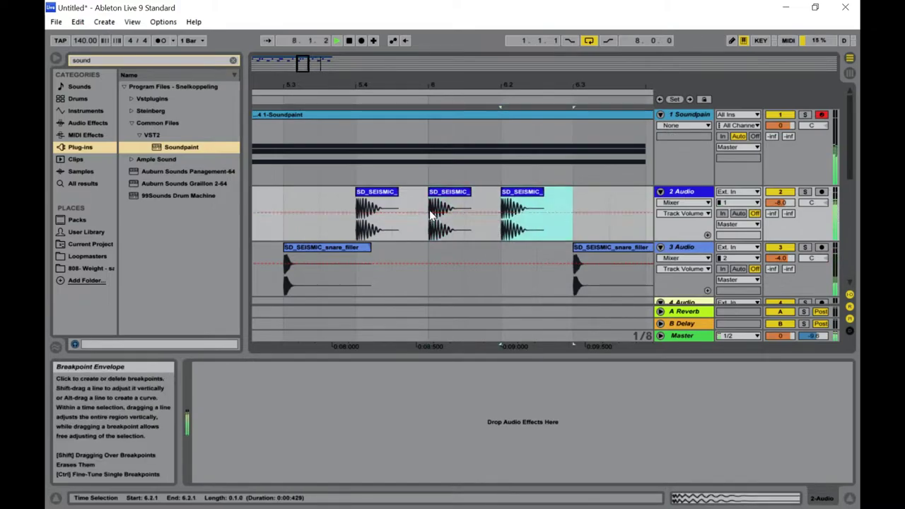
Duplicate the first beat of bar 8 on audio track 2 to add a kick at 8.2.1
drag(303, 62, 320, 80)
click(532, 193)
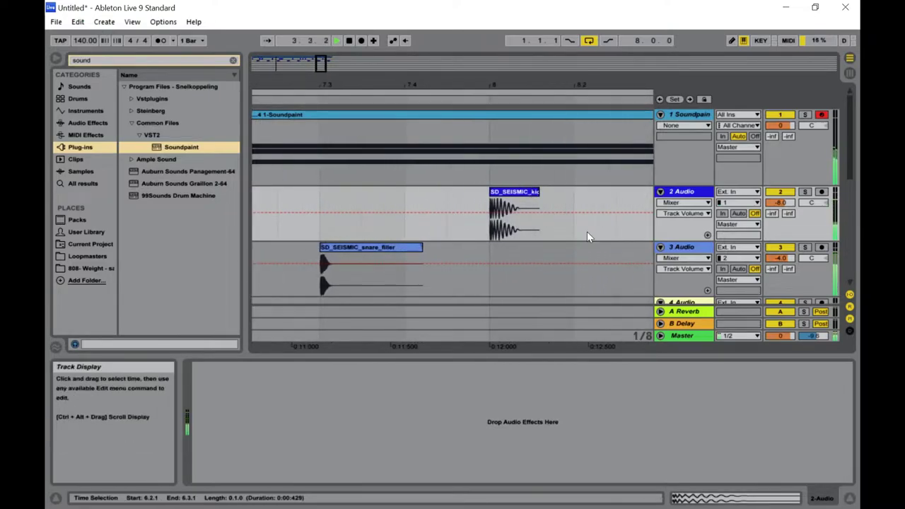
drag(577, 235, 488, 233)
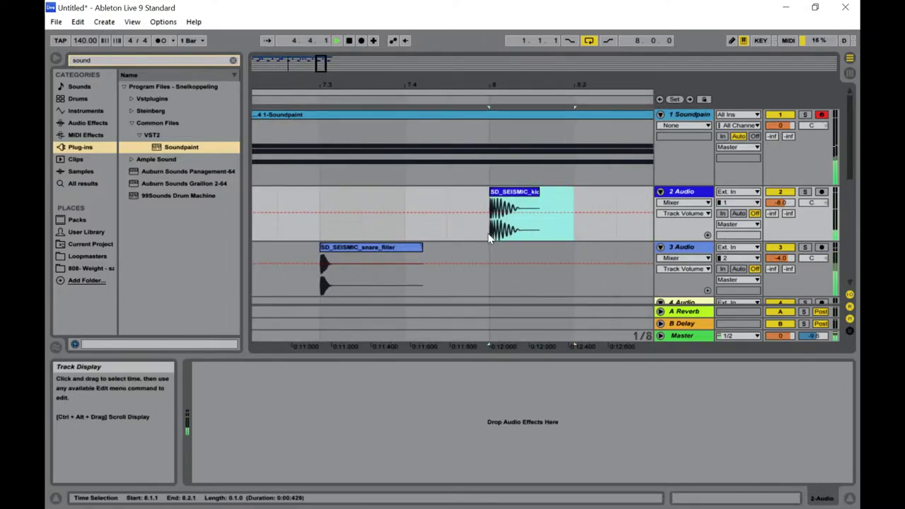
key(ctrl+d)
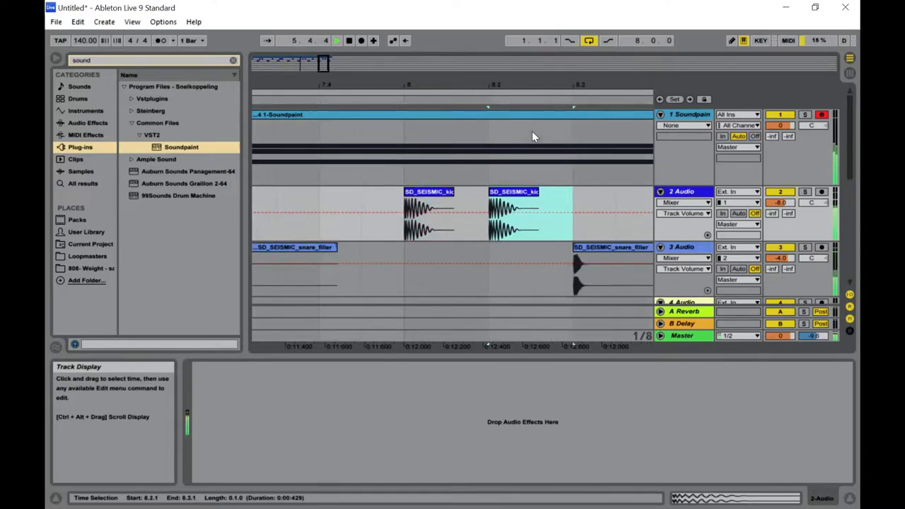
key(Tab)
key(Tab)
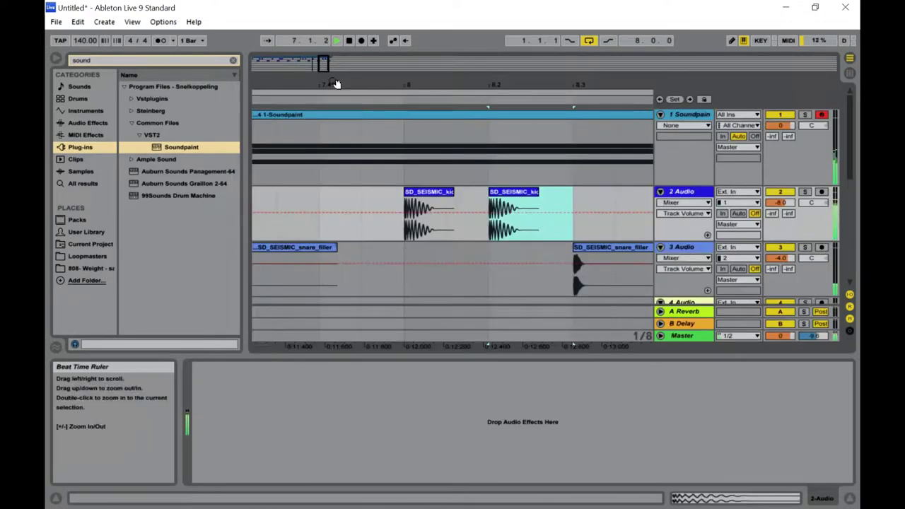
Try shortening the snare at 2.3.1 to half a beat and duplicating it to 2.3.3 on audio track 3
drag(317, 62, 302, 69)
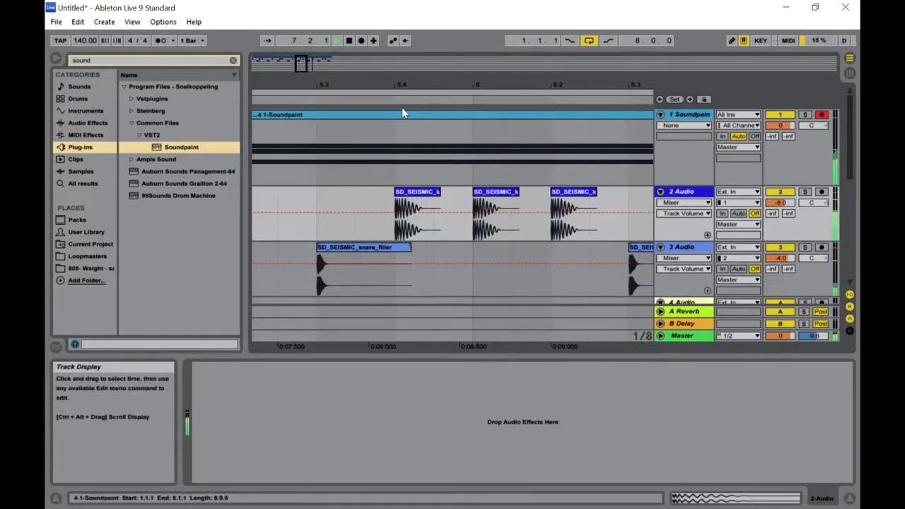
drag(300, 62, 264, 65)
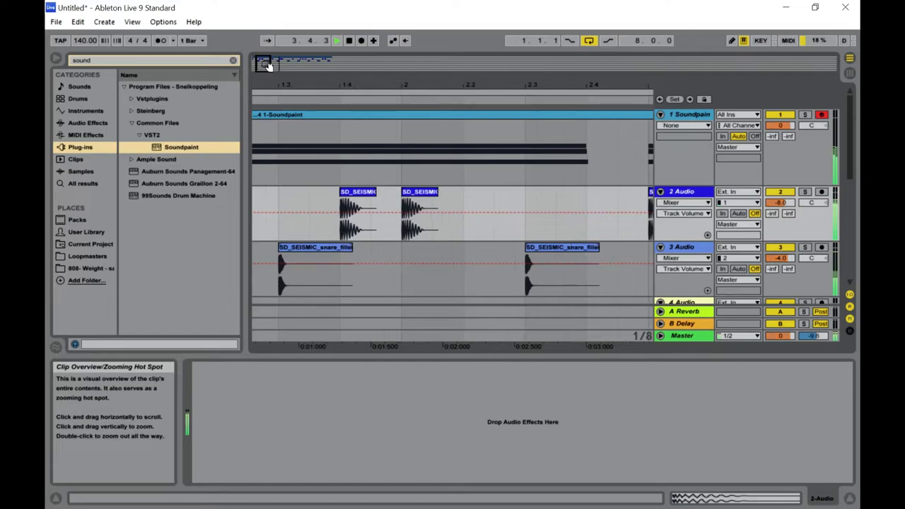
drag(599, 247, 557, 247)
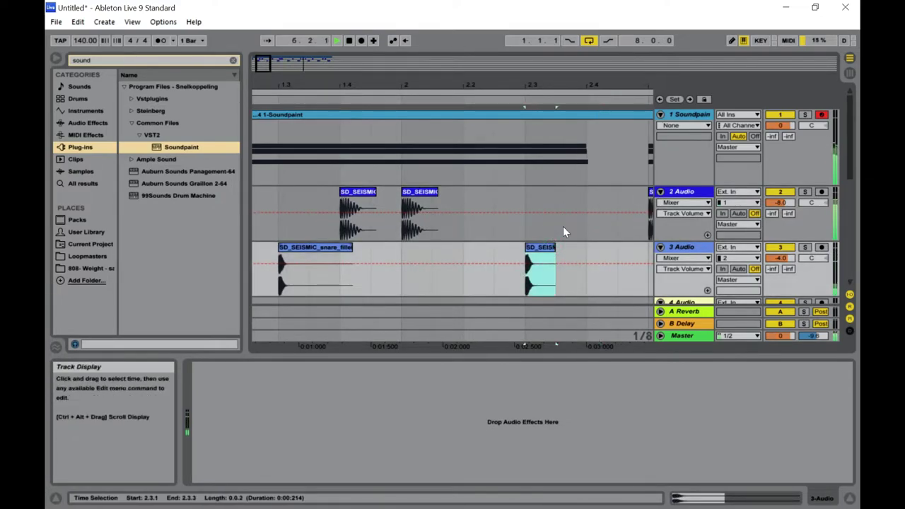
key(ctrl+d)
key(Tab)
key(Tab)
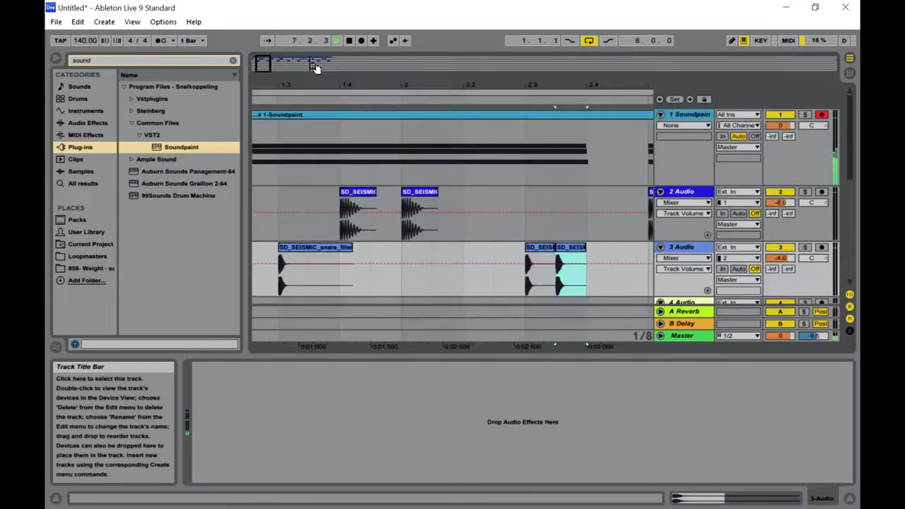
drag(262, 64, 260, 62)
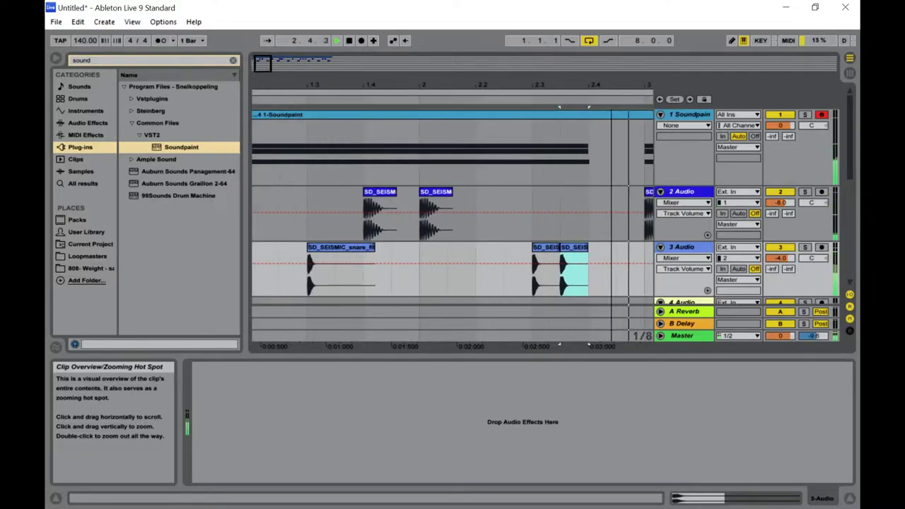
double_click(280, 63)
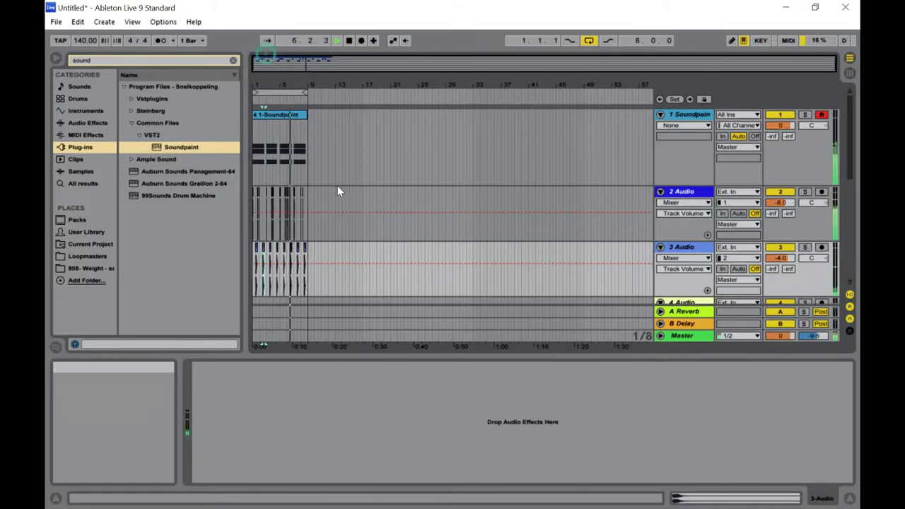
Shorten the snare at 1.3.1 to half a beat and duplicate it to 1.3.3 on audio track 3
drag(304, 61, 248, 64)
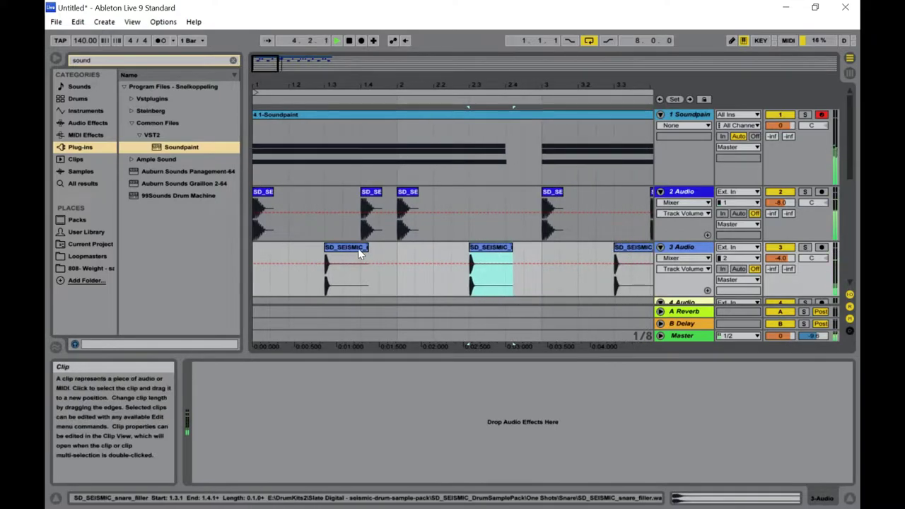
drag(366, 247, 330, 256)
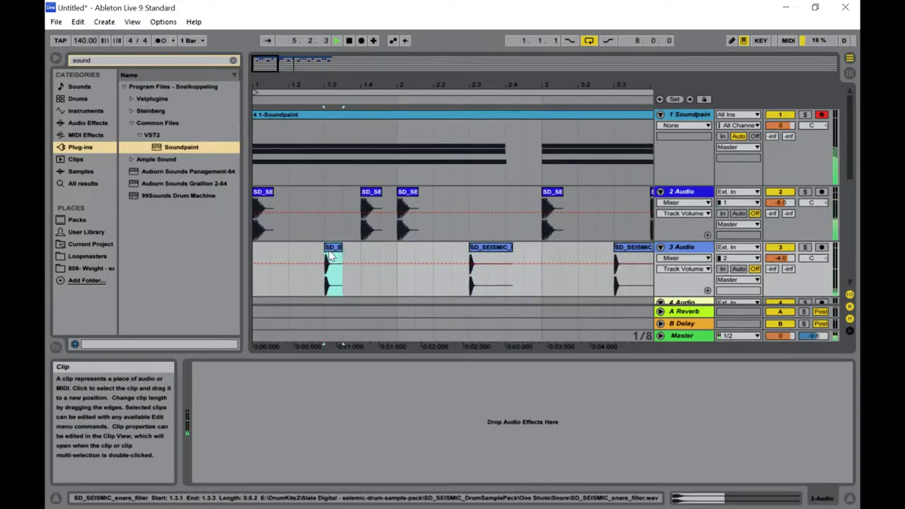
key(ctrl+d)
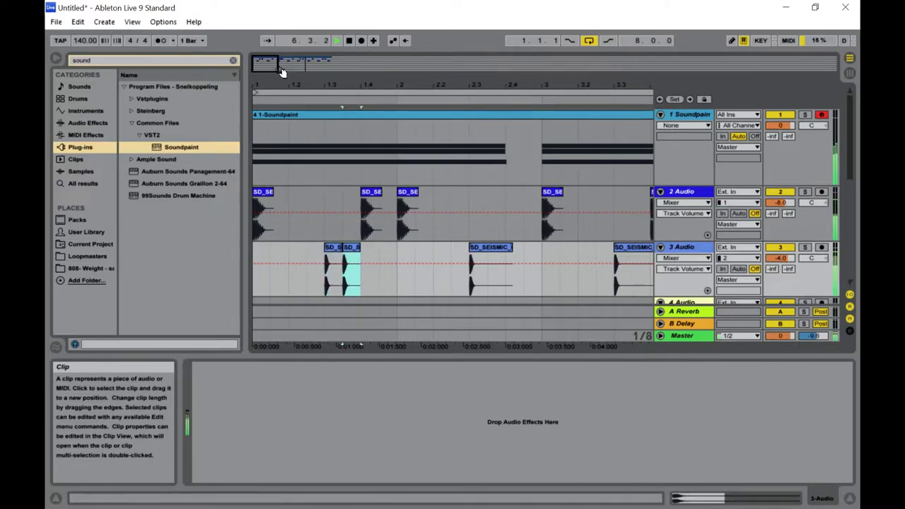
Trim the snare at 2.3.1 to one beat and duplicate it to 2.4.1
drag(262, 62, 260, 71)
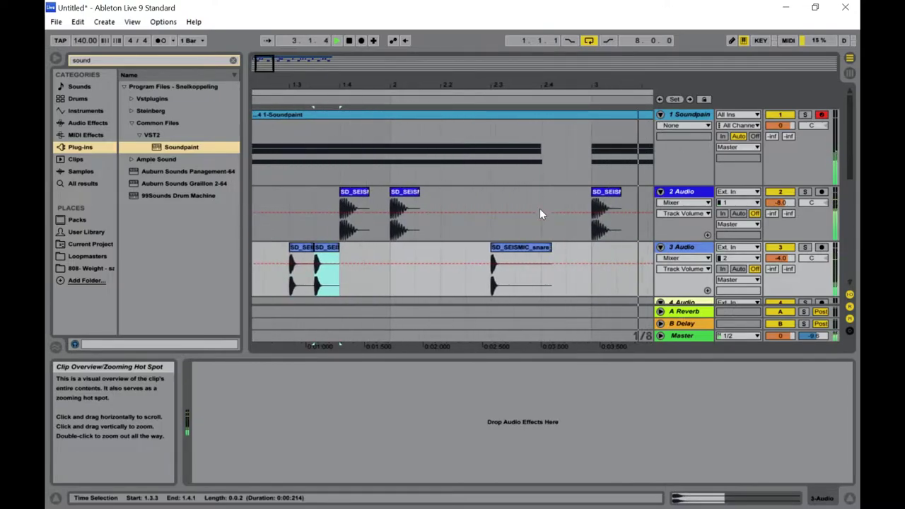
click(548, 248)
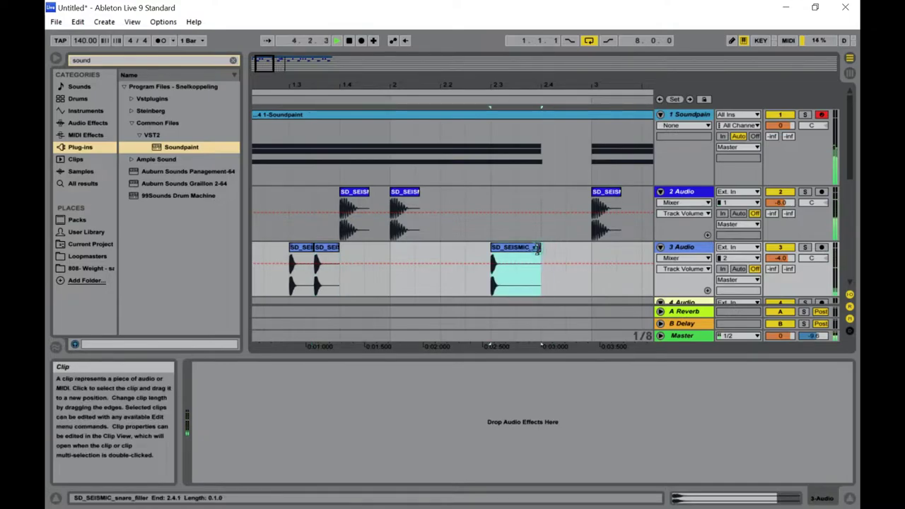
key(ctrl+d)
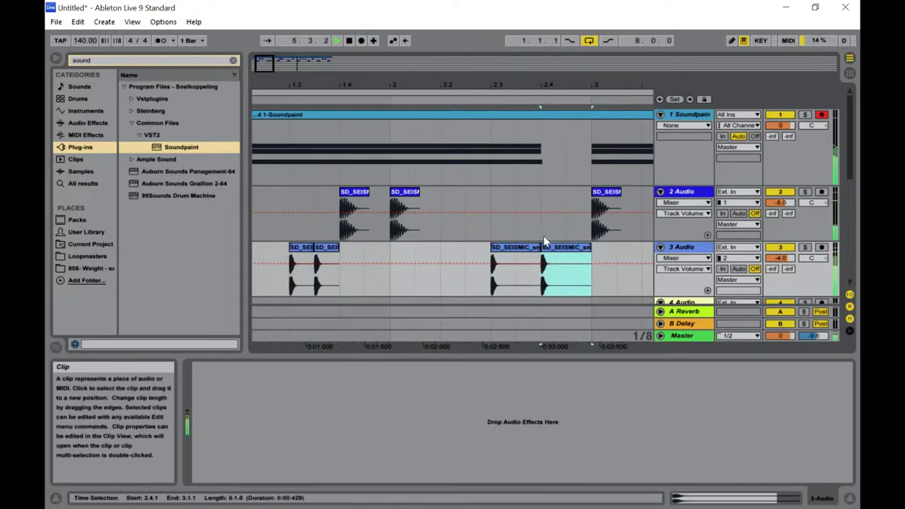
Shorten the snare at 4.3.1 to half a beat and duplicate it to 4.3.3 and 4.4.1 on audio track 3
mouse_move(300, 64)
mouse_down()
mouse_move(263, 64)
mouse_move(284, 64)
mouse_up()
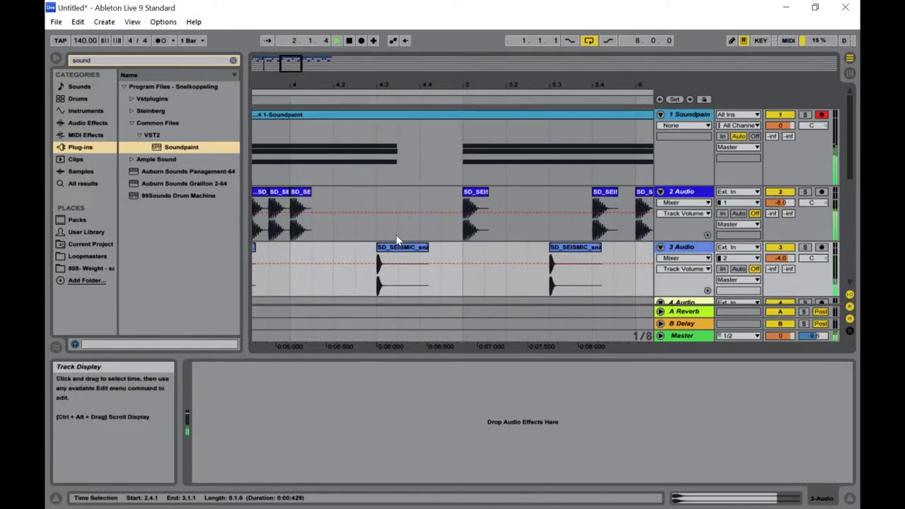
click(421, 250)
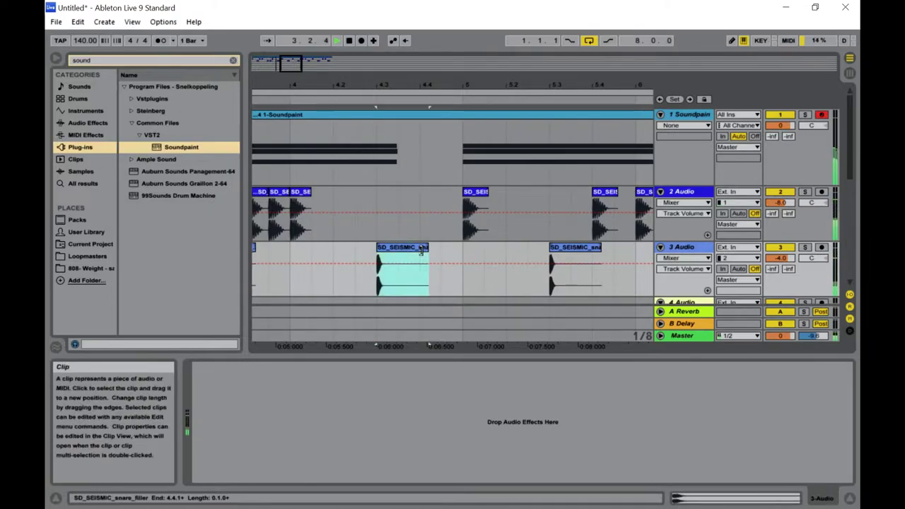
drag(403, 249, 399, 249)
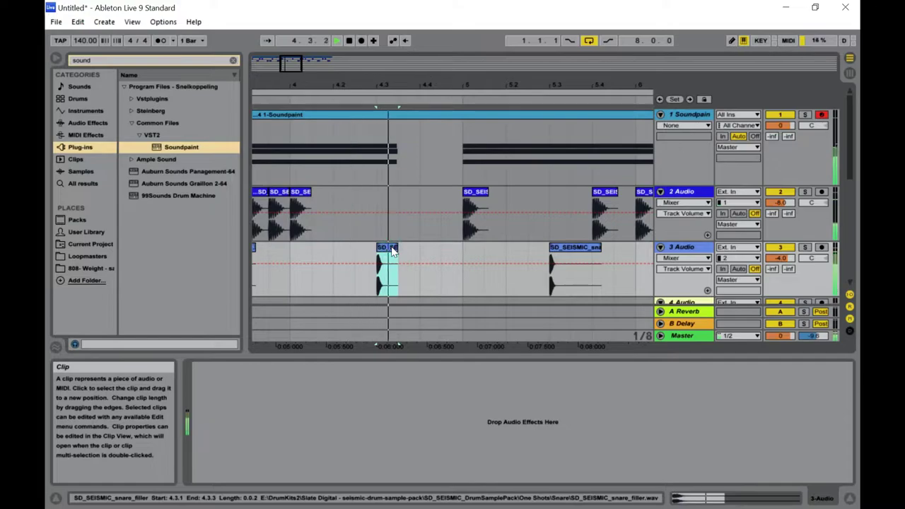
key(ctrl+d)
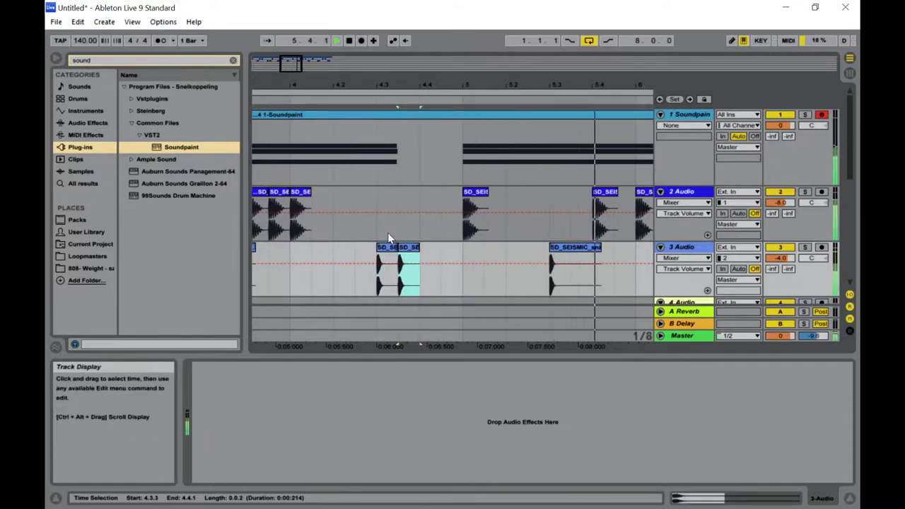
key(ctrl+d)
Shorten the snare at 5.3.1 to half a beat and duplicate it to 5.3.3 on audio track 3
mouse_move(290, 62)
mouse_down()
mouse_move(321, 64)
mouse_move(297, 68)
mouse_up()
click(620, 265)
drag(579, 248, 501, 249)
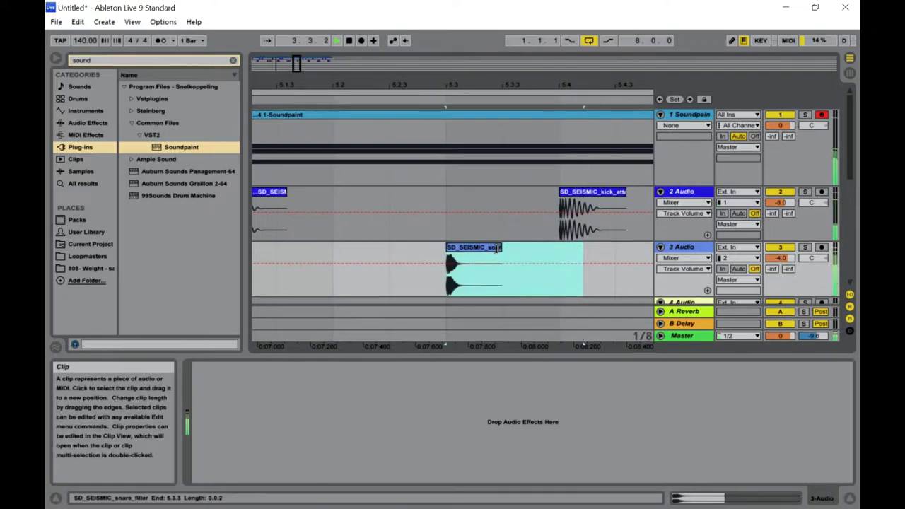
drag(484, 252, 502, 249)
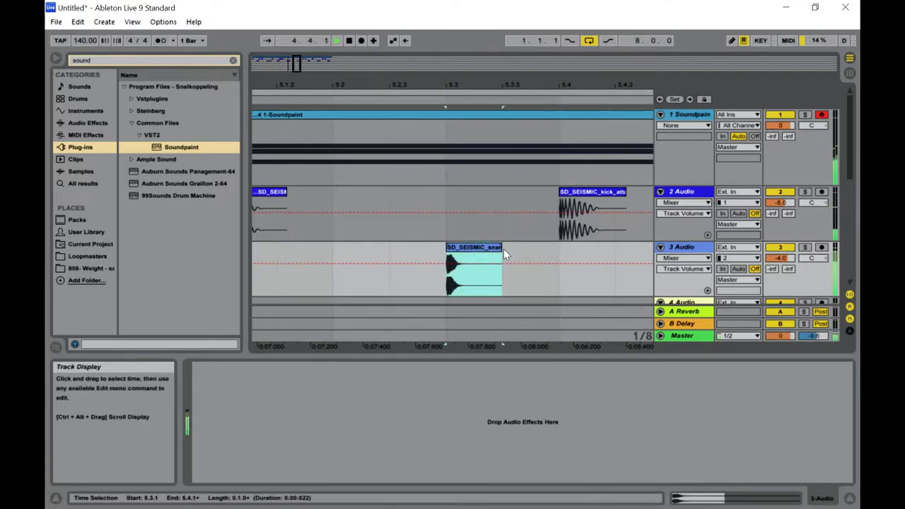
key(ctrl+d)
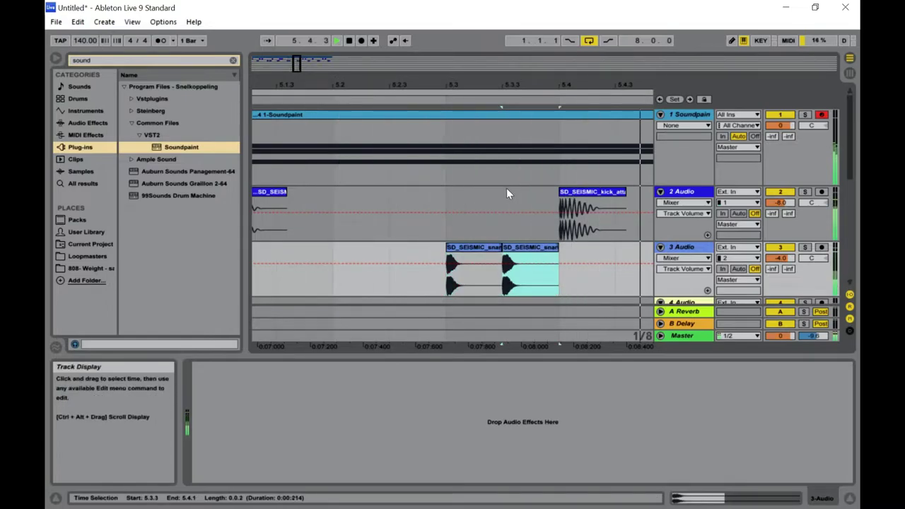
Trim the snare at 7.3.1 to one beat and duplicate it to 7.4.1 on audio track 3
drag(299, 59, 317, 63)
drag(563, 246, 539, 244)
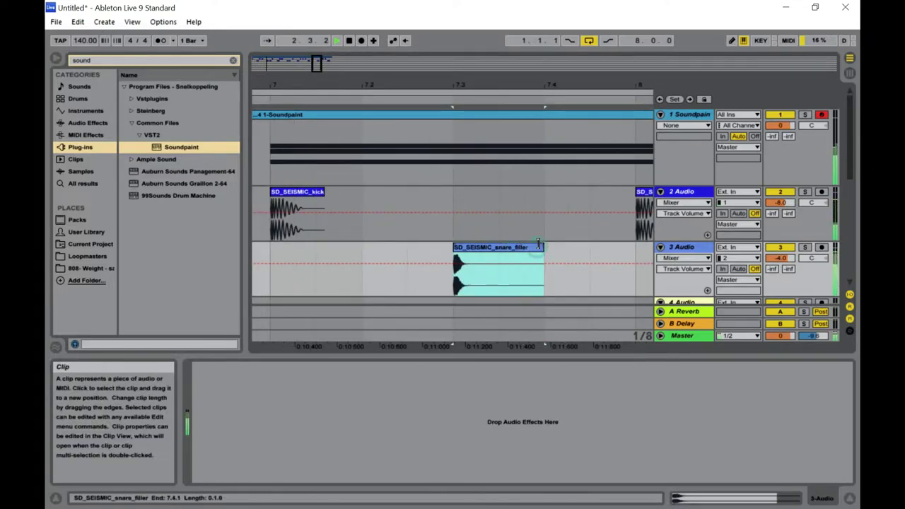
key(ctrl+d)
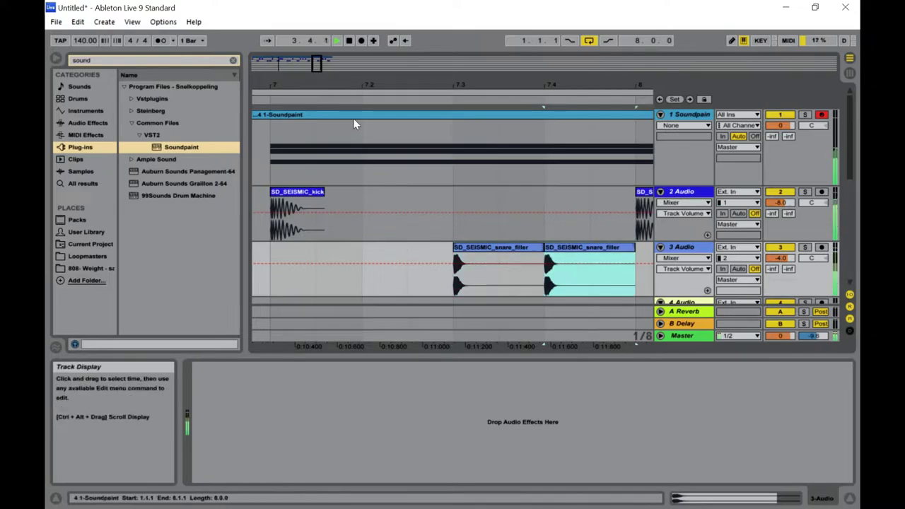
Shorten the snare at 8.3.1 to half a beat and duplicate it to 8.3.3 and 8.4.1 on audio track 3
drag(317, 62, 326, 63)
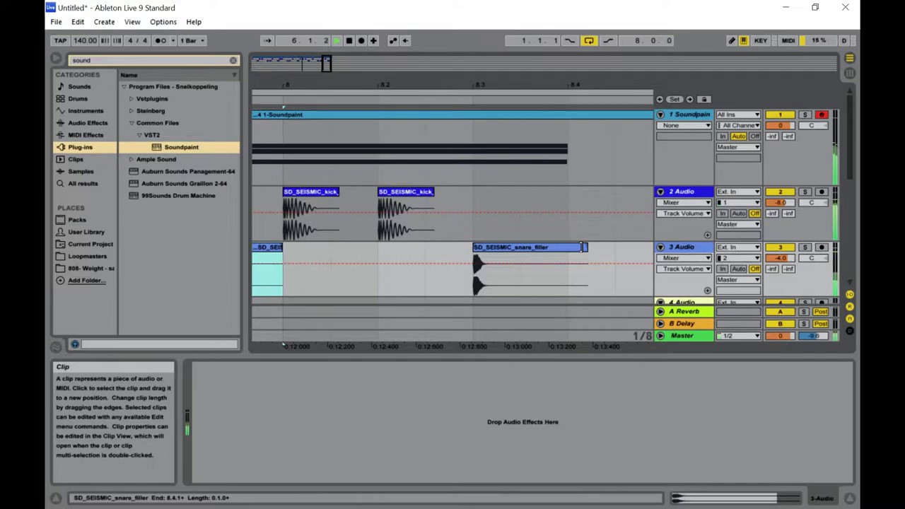
drag(580, 247, 508, 246)
click(510, 246)
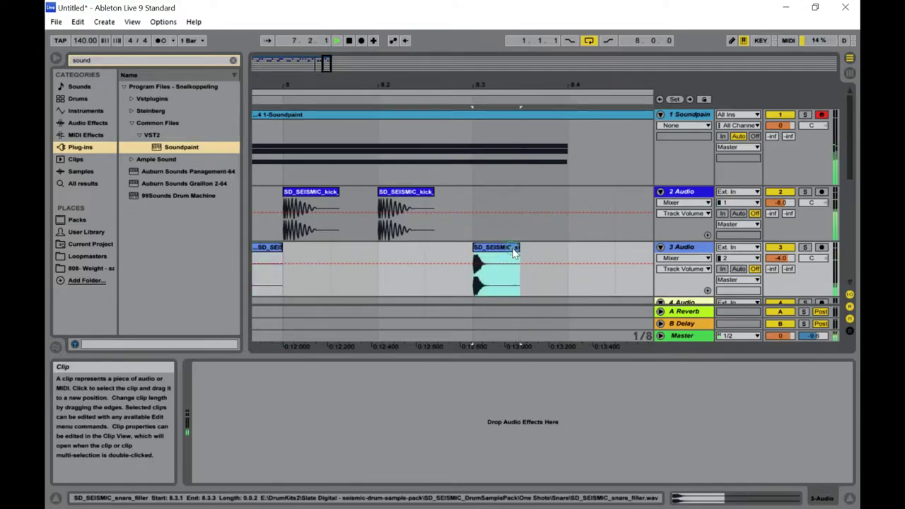
key(ctrl+d)
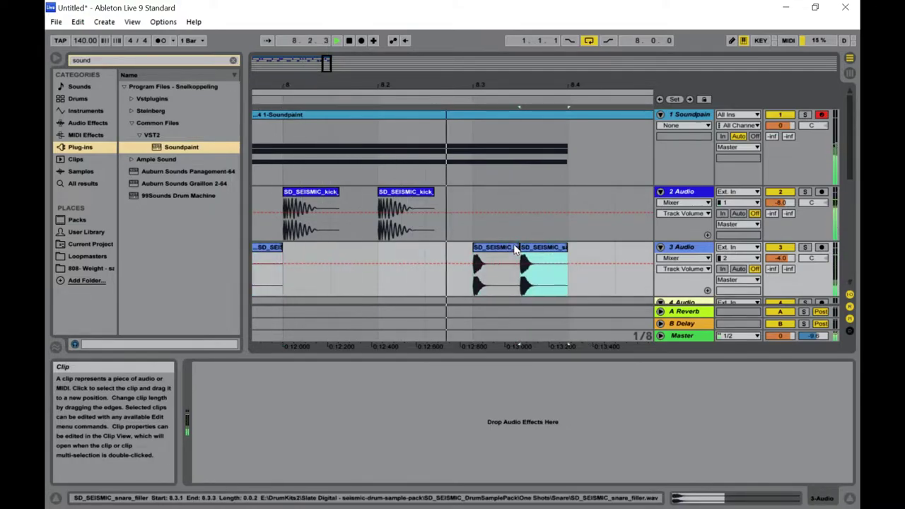
key(ctrl+d)
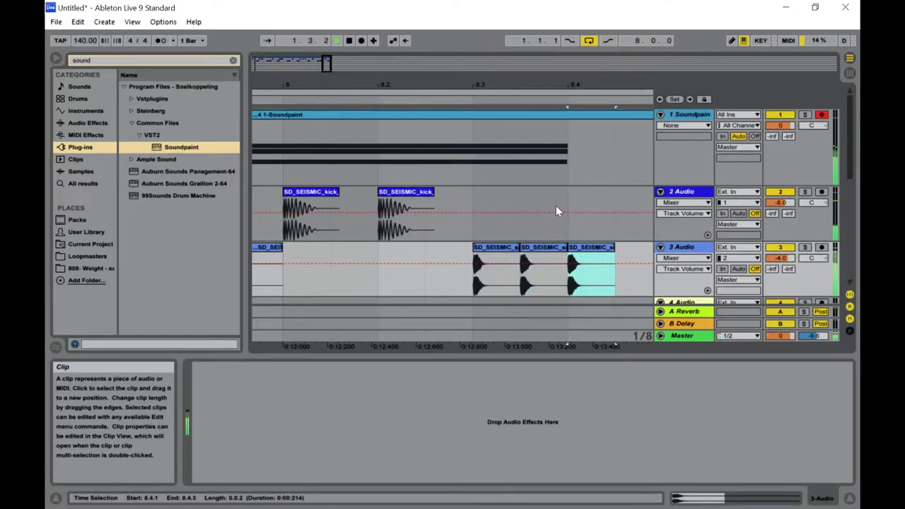
With a 1/16 grid, shorten the snare at 8.4.1 to a sixteenth note and duplicate it to 8.4.2
right_click(642, 286)
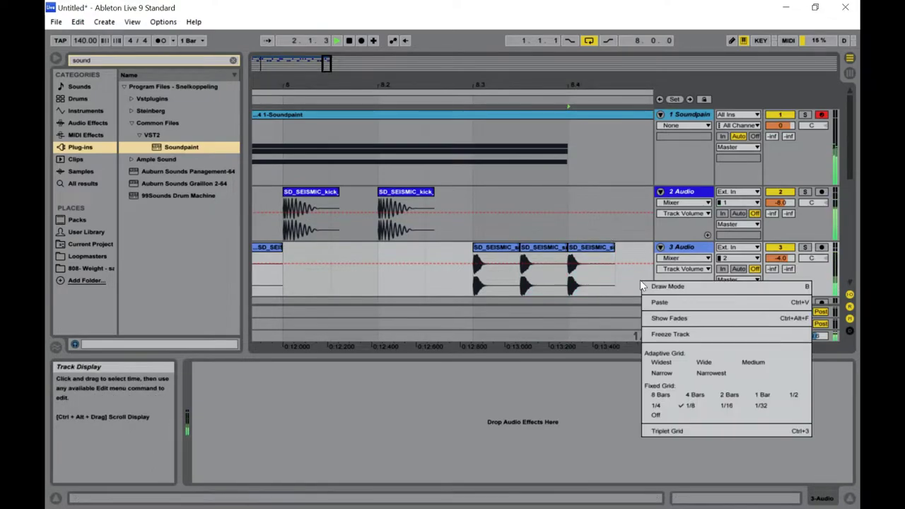
click(729, 407)
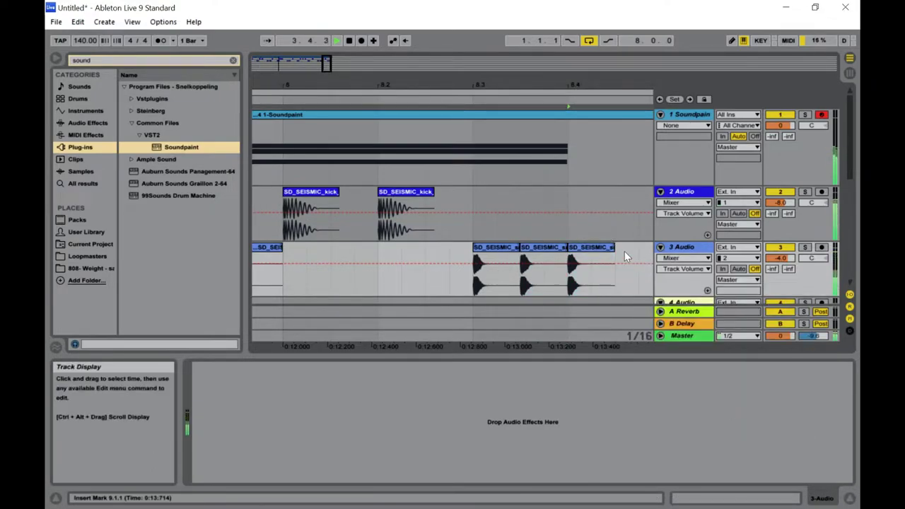
drag(612, 250, 591, 251)
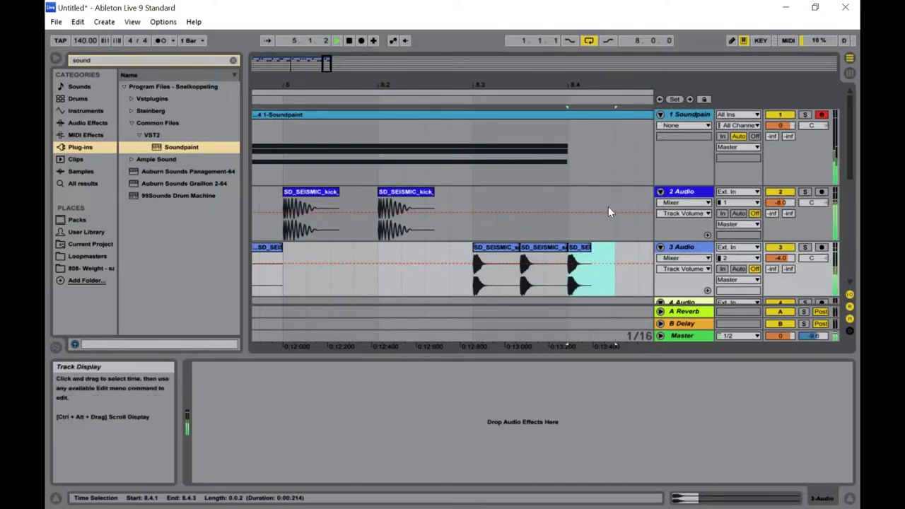
click(579, 248)
key(ctrl+d)
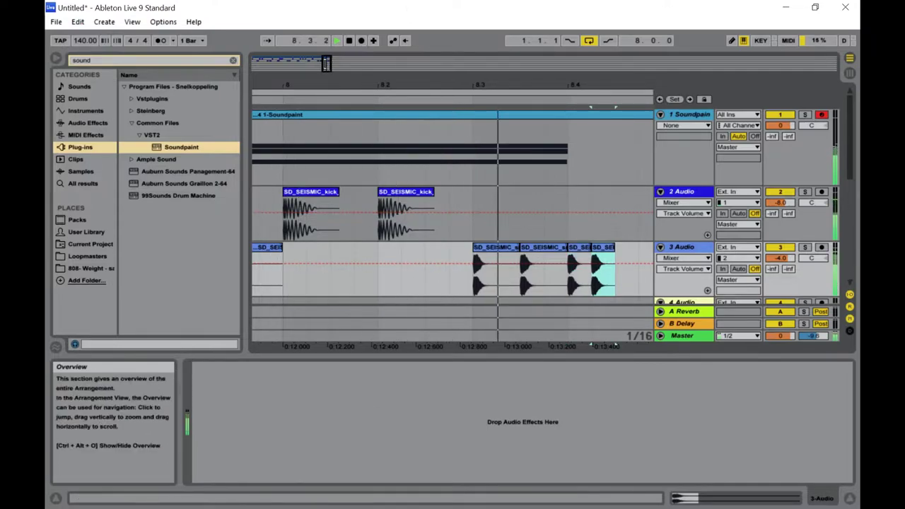
Lower the volumes of audio tracks 2 and 3 to about -7.5 dB in the mixer
drag(334, 66, 310, 87)
key(Tab)
click(408, 278)
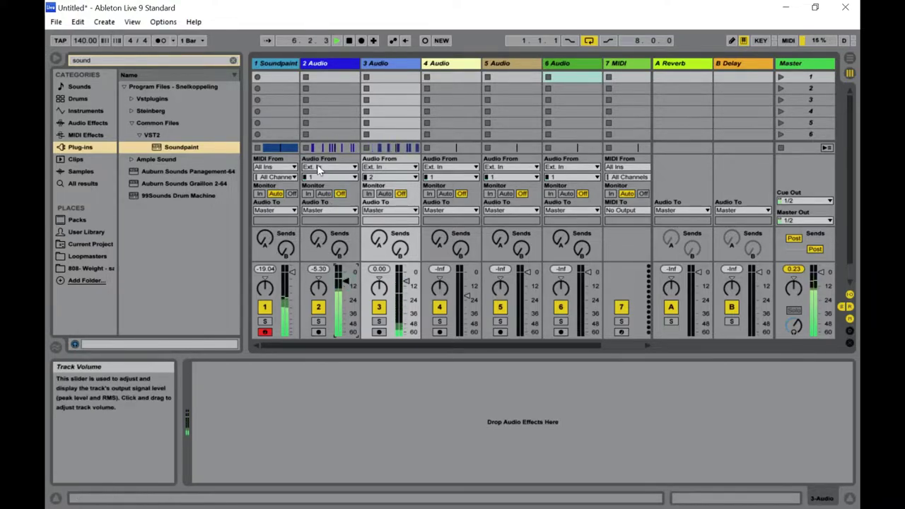
key(Tab)
Try consolidating the kick and snare clips on audio tracks 2 and 3 from 1.3.4 onward, trimmed to end at 9.1.1
click(556, 206)
drag(564, 199, 175, 277)
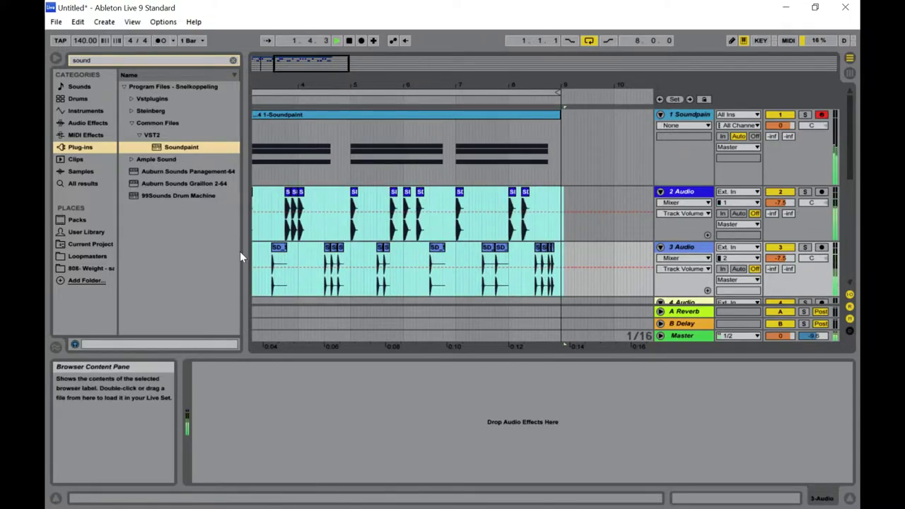
right_click(288, 204)
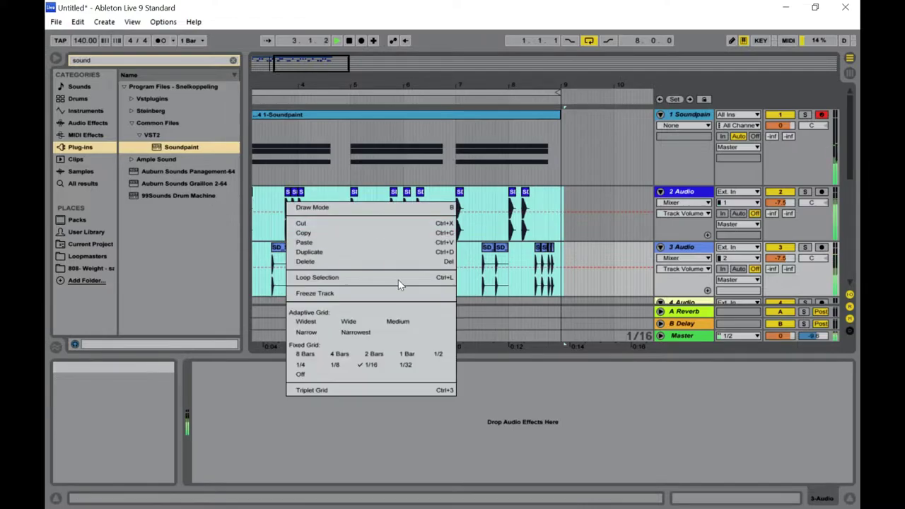
right_click(458, 200)
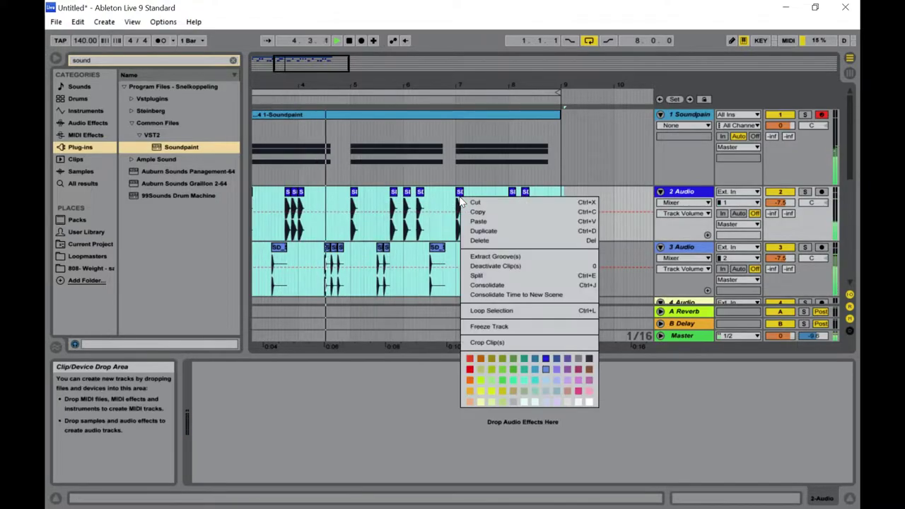
click(500, 284)
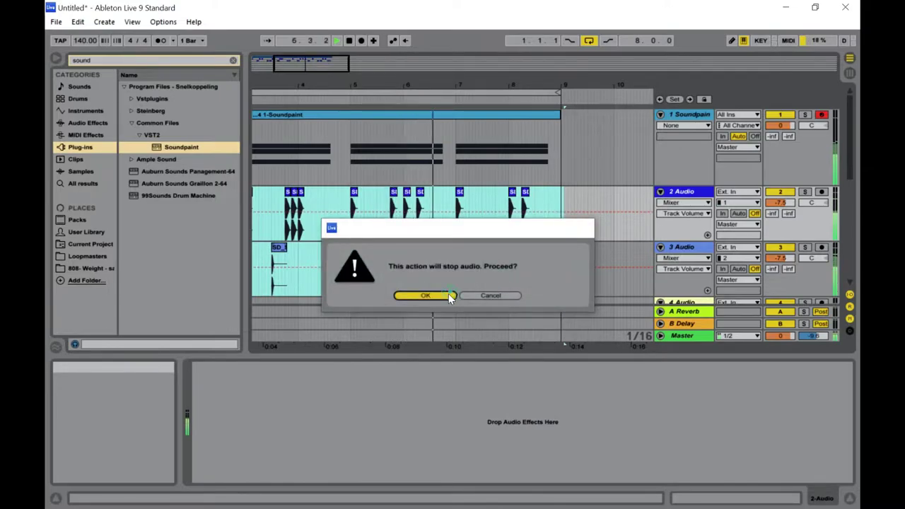
click(447, 296)
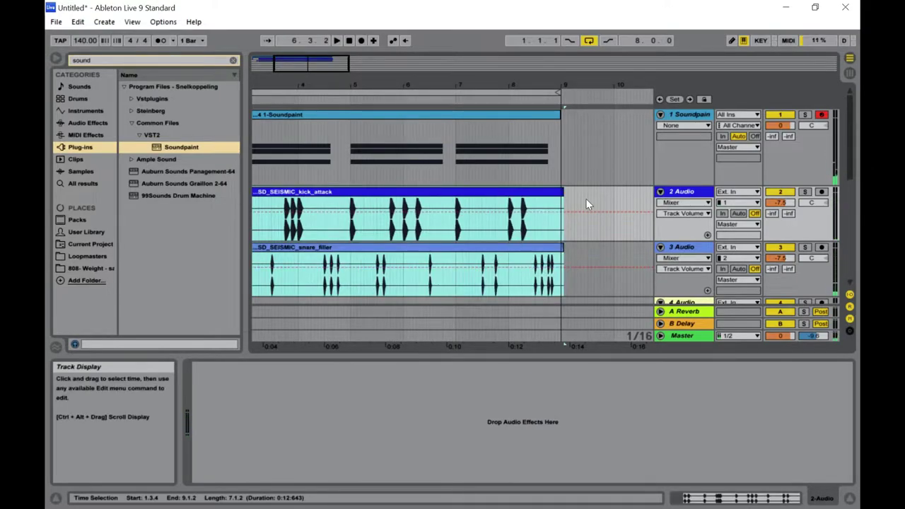
drag(564, 193, 559, 194)
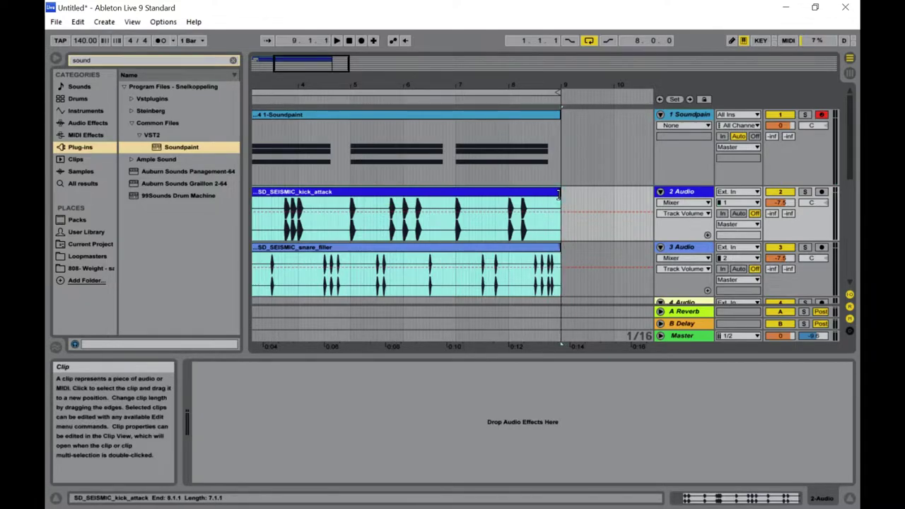
drag(289, 65, 282, 59)
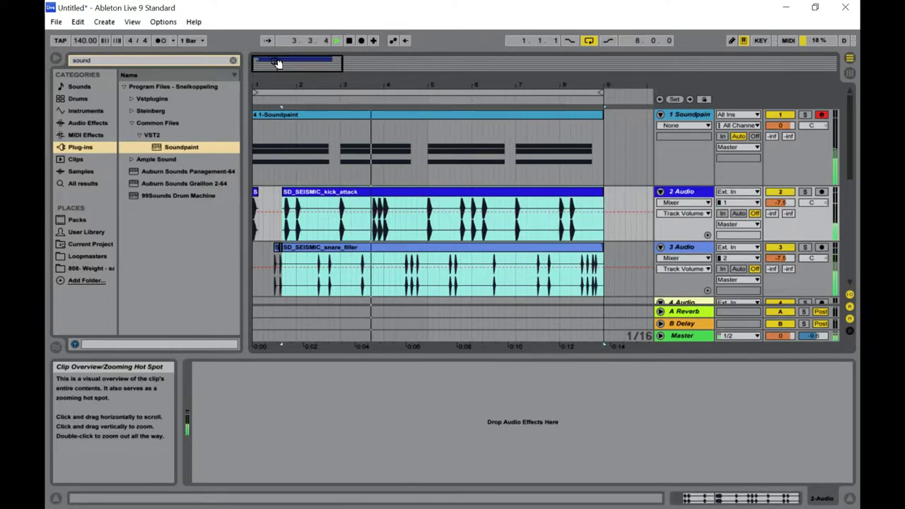
key(ctrl+z)
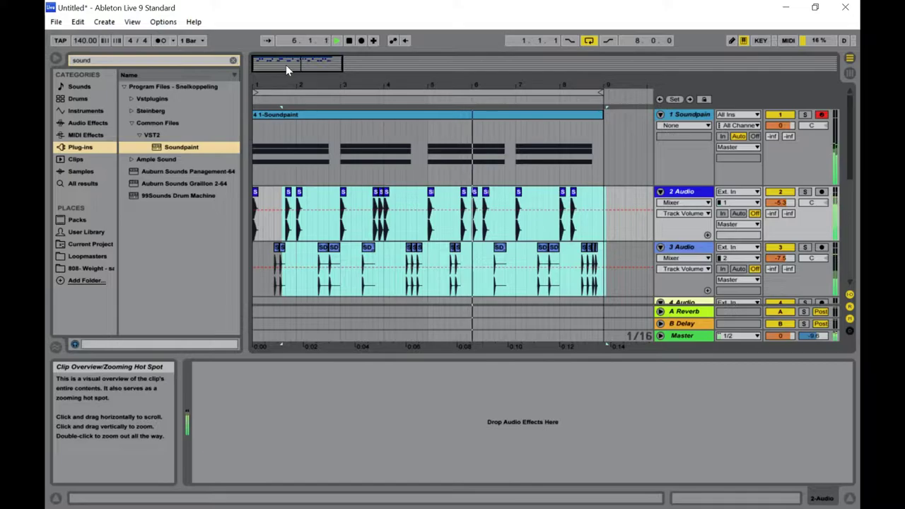
Consolidate all kick and snare clips from bar 1 into one clip per track and trim both to end at 9.1.1
drag(626, 226, 378, 262)
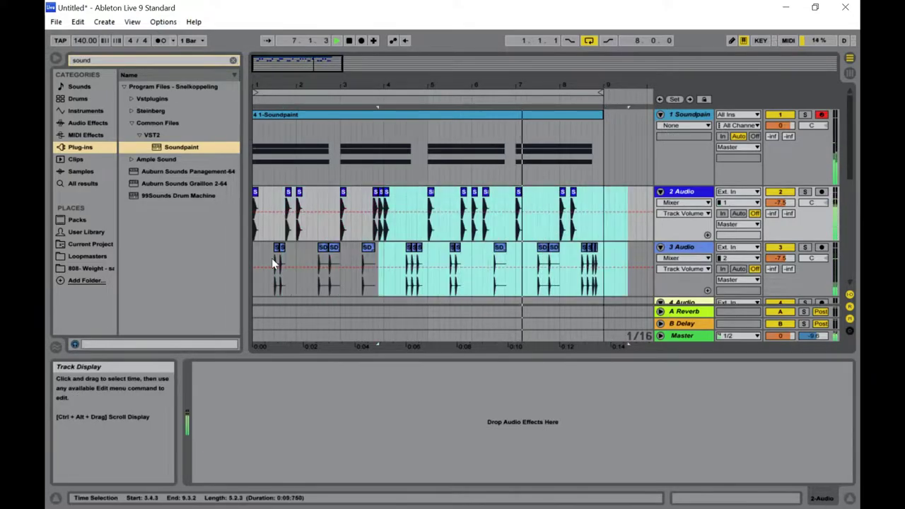
drag(271, 258, 164, 230)
right_click(298, 200)
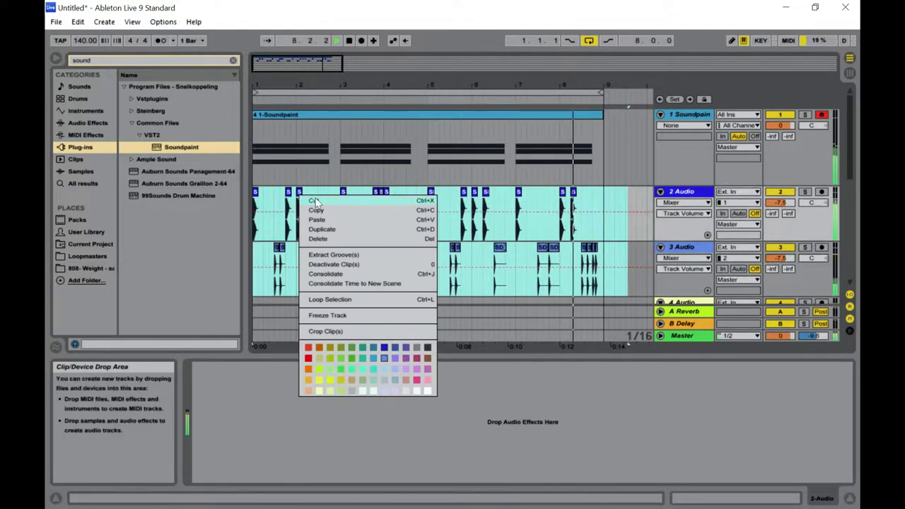
click(325, 273)
click(401, 295)
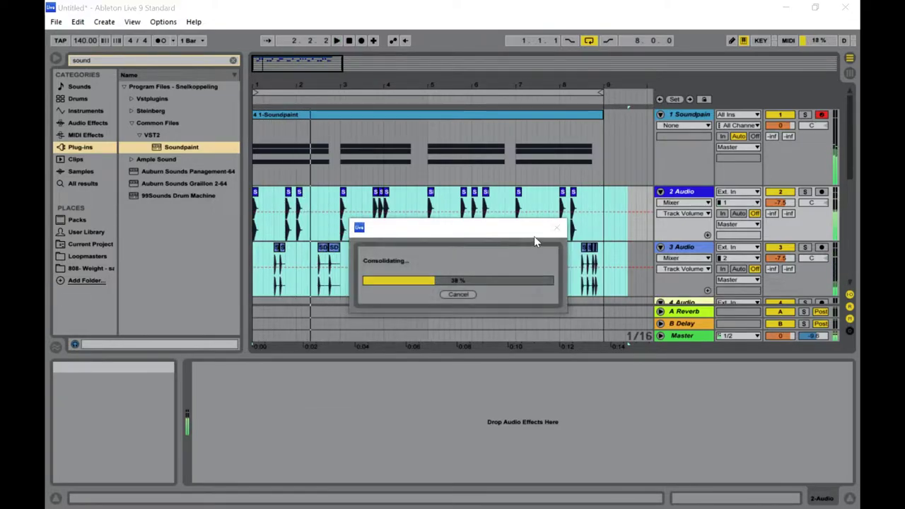
drag(626, 191, 603, 198)
key(space)
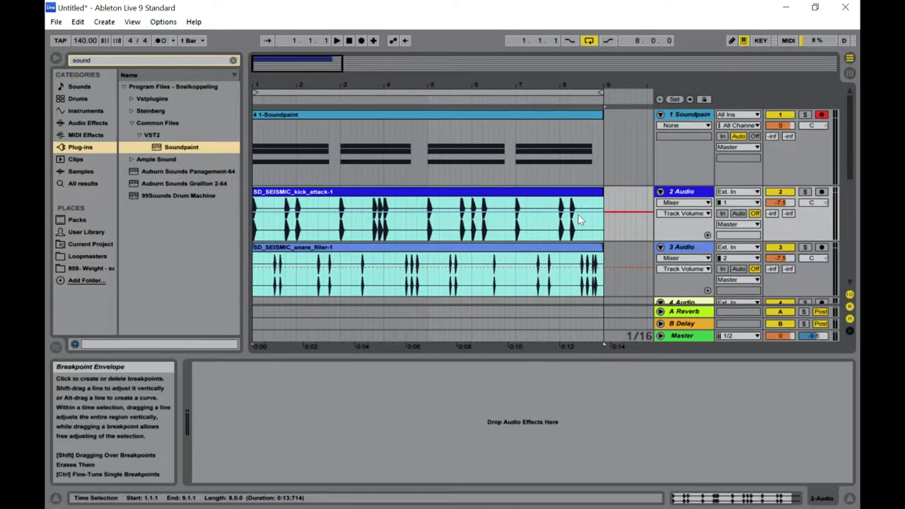
Transpose the consolidated kick clip by 2 st and detune it by 2 ct
key(Tab)
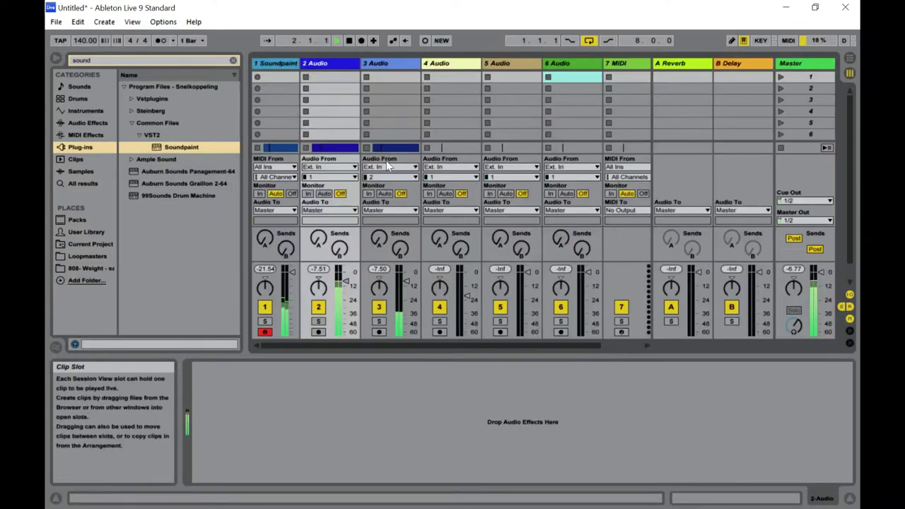
click(332, 148)
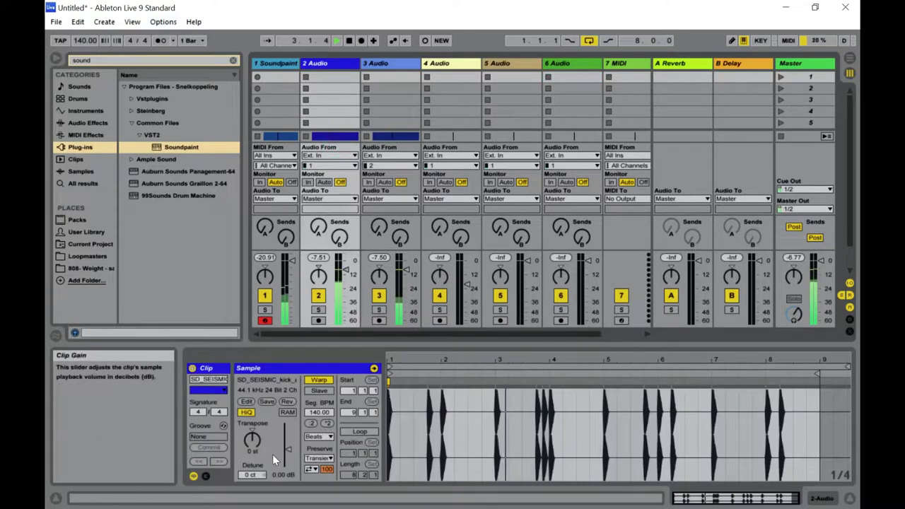
drag(259, 446, 258, 440)
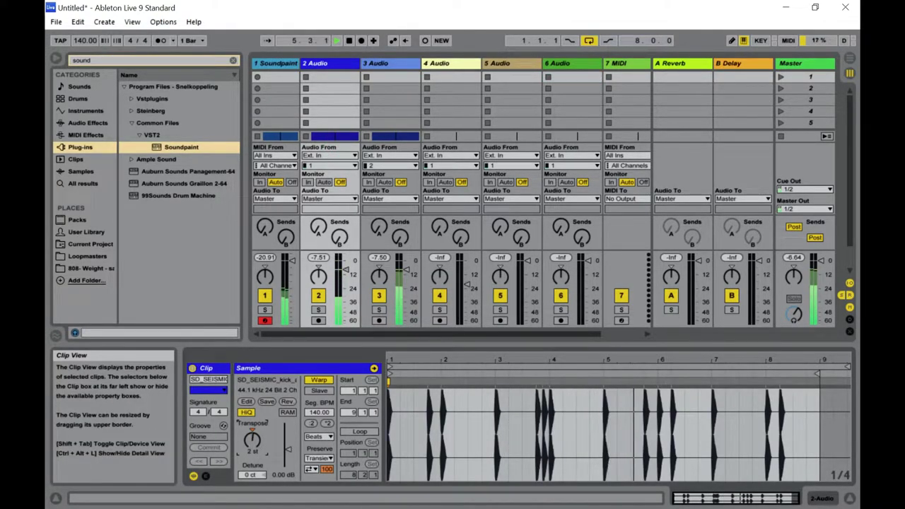
drag(251, 475, 251, 472)
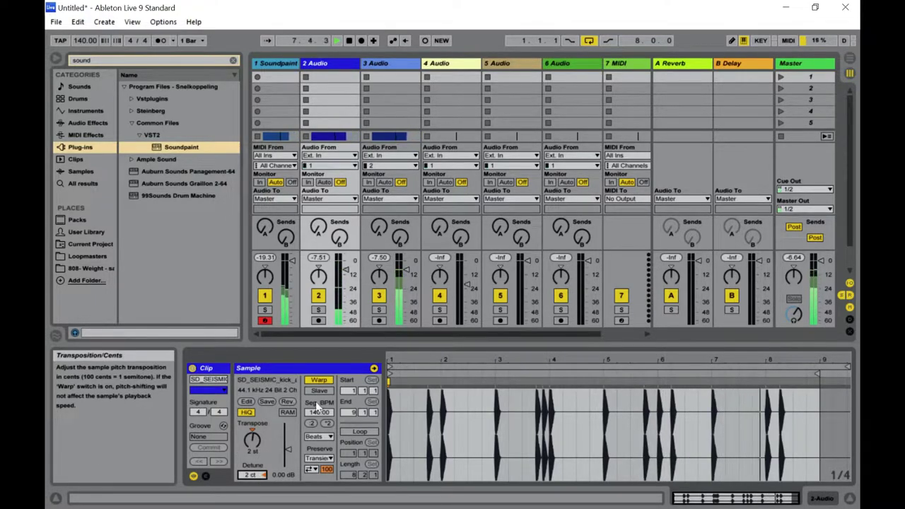
Transpose the consolidated snare clip to -4 st with -3 ct detune, and retune the kick clip to -2 st and -2 ct
click(385, 137)
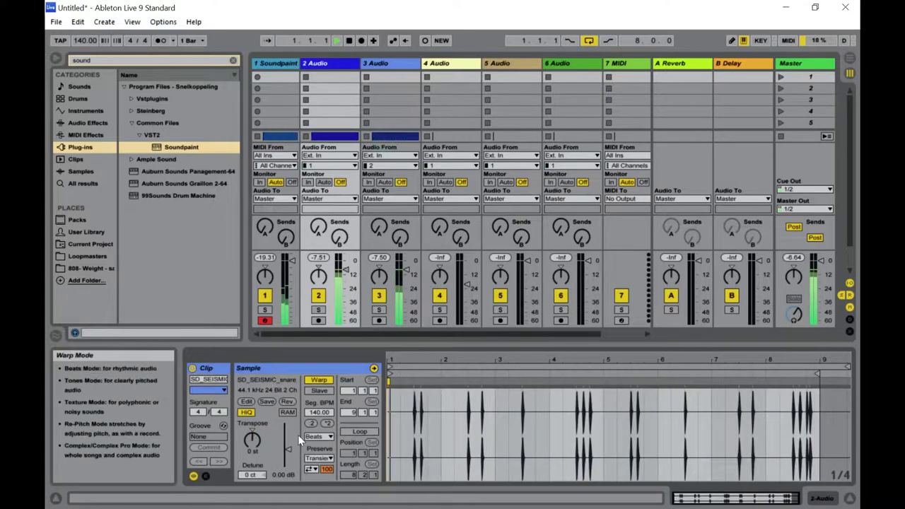
drag(255, 446, 251, 477)
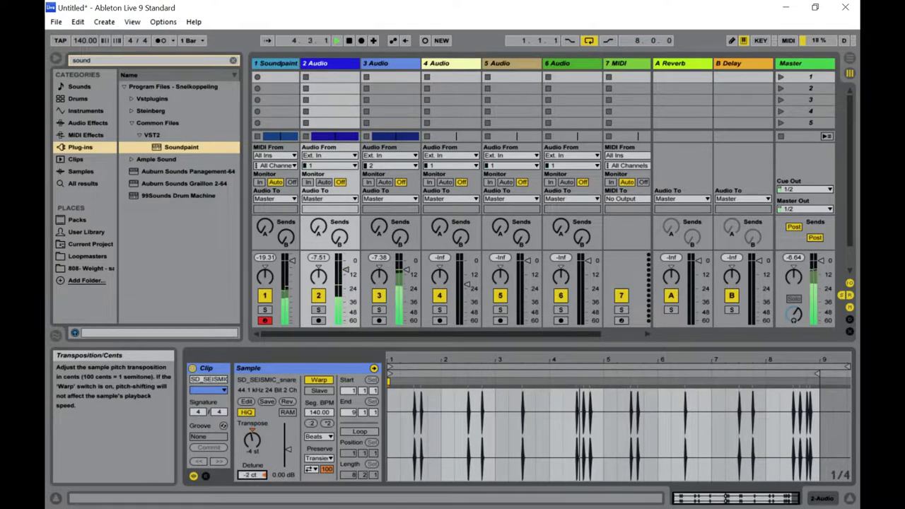
click(334, 142)
drag(253, 424, 253, 478)
Check the arrangement's clips and the Soundpaint instrument's part and pitch settings
key(Tab)
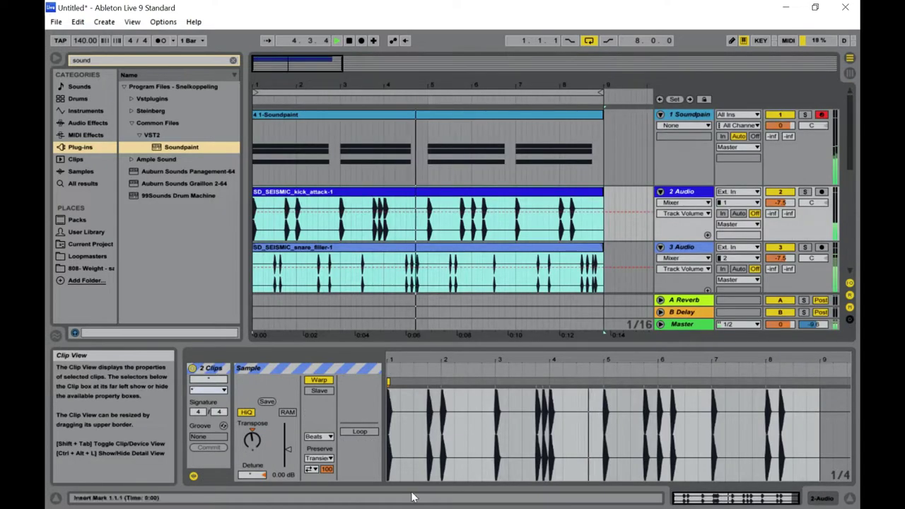
key(Tab)
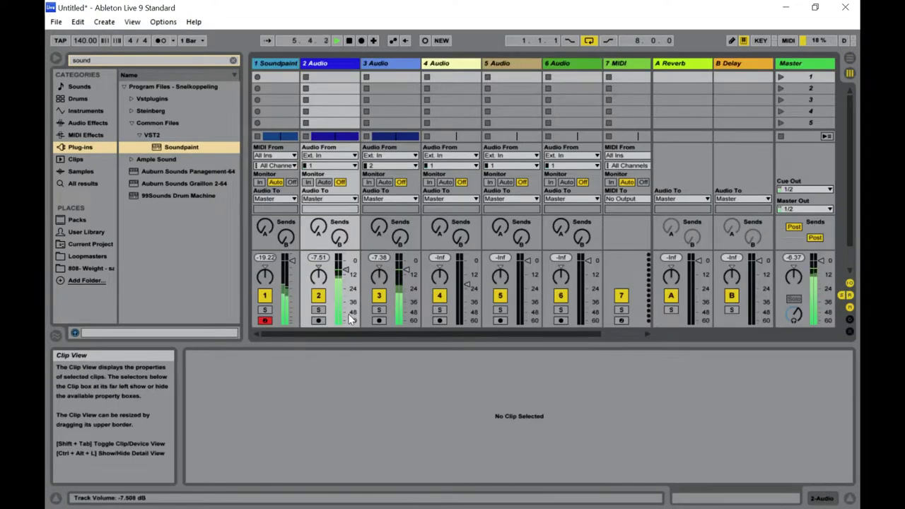
click(276, 63)
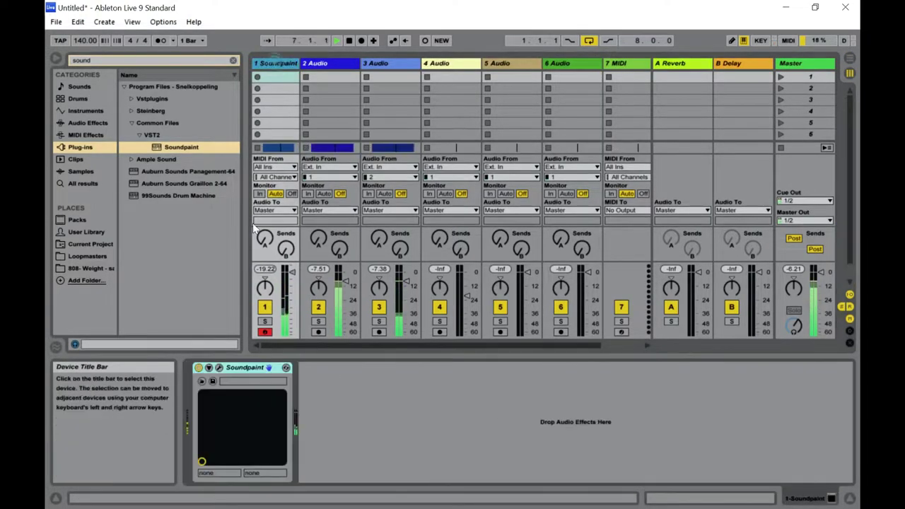
click(221, 369)
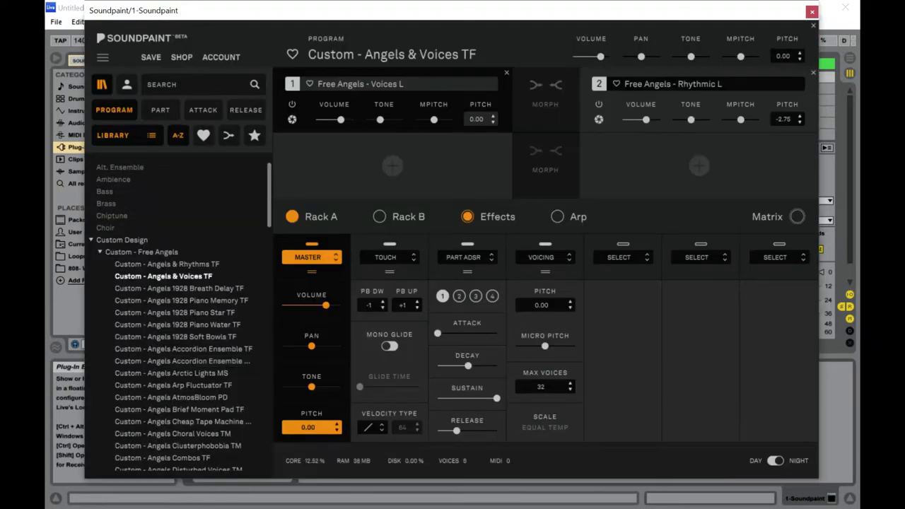
click(812, 11)
Transpose the consolidated kick clip to -6 st and set its detune to -6 ct
click(360, 147)
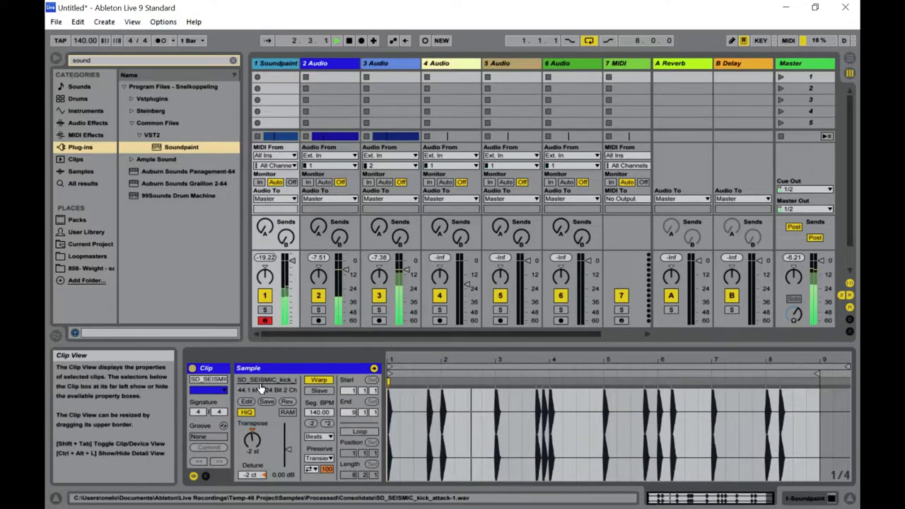
drag(253, 440, 253, 431)
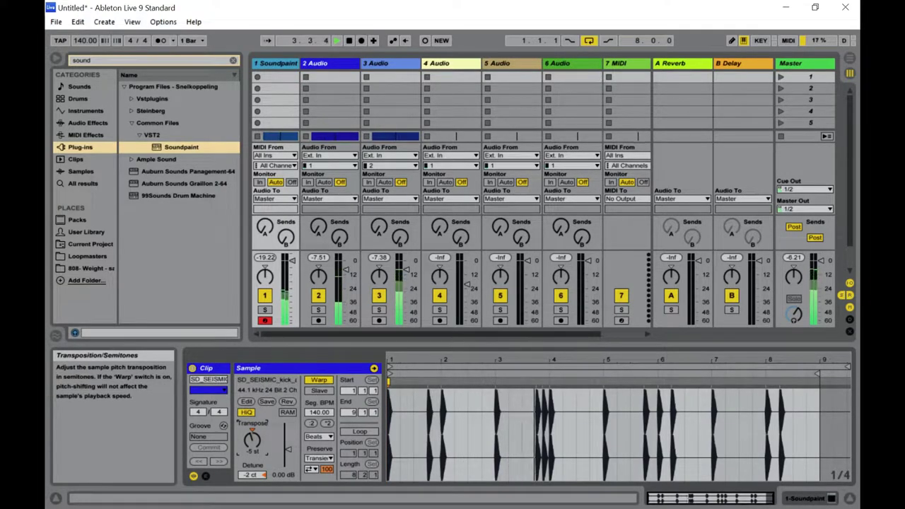
drag(252, 423, 253, 433)
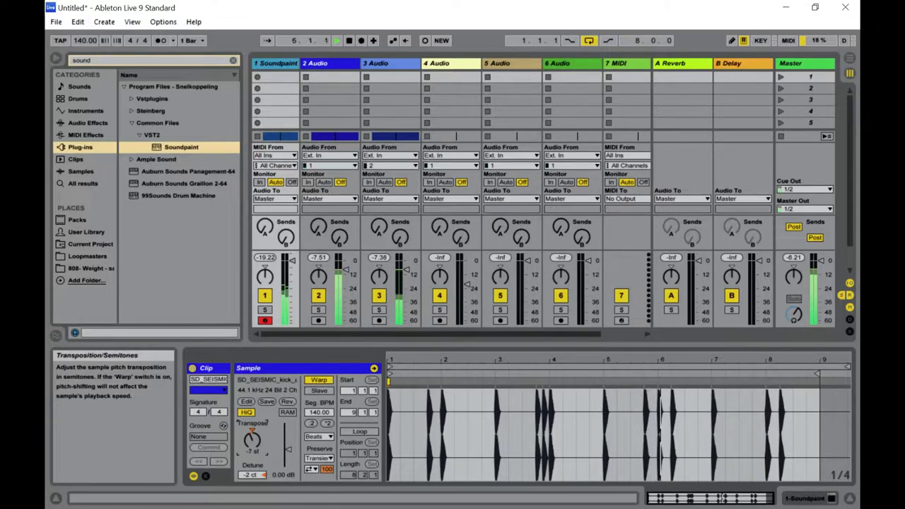
drag(252, 423, 252, 422)
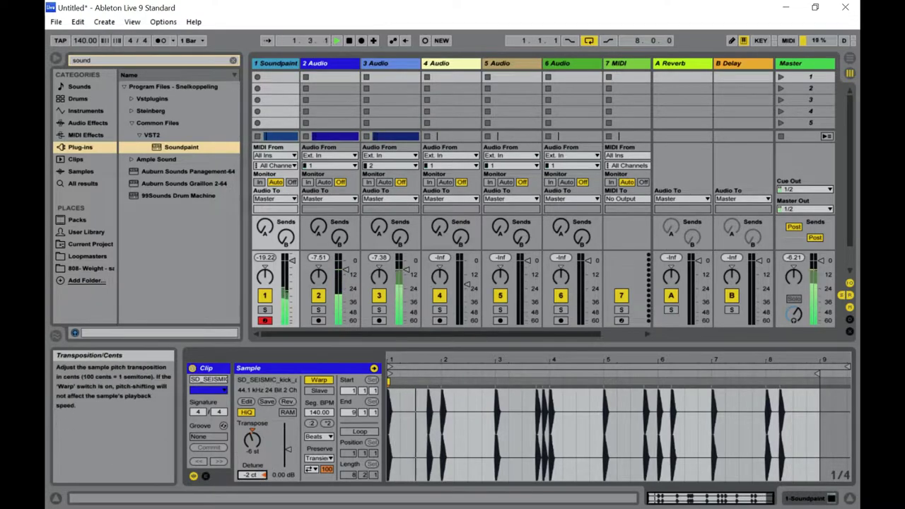
drag(252, 475, 252, 477)
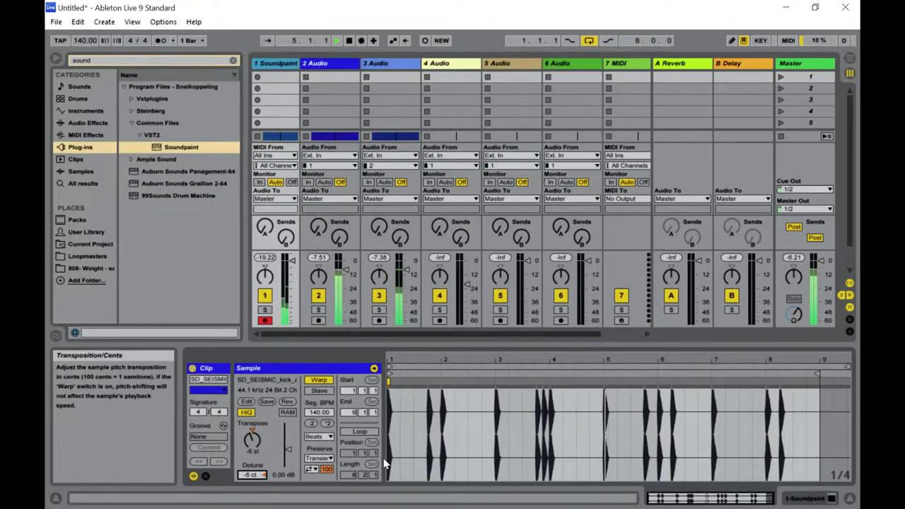
Set the consolidated snare clip's detune to -4 ct in the arrangement
key(Tab)
key(Tab)
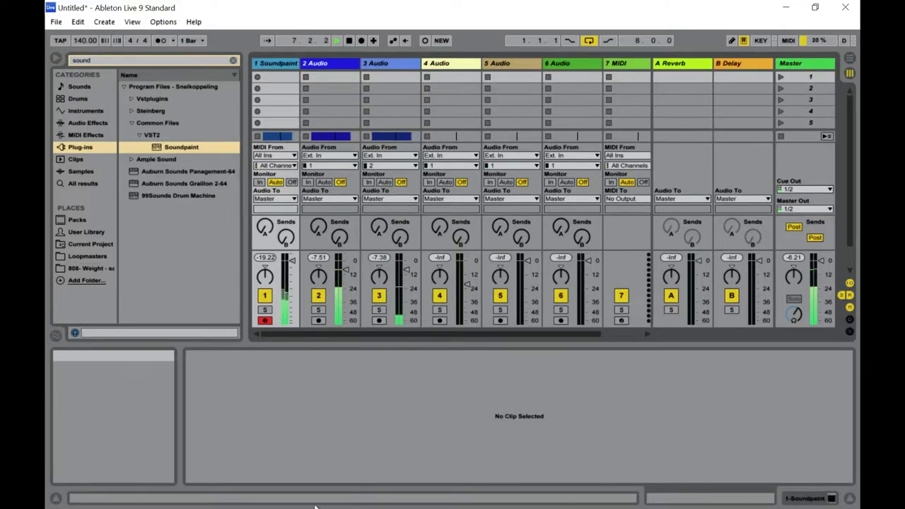
key(Tab)
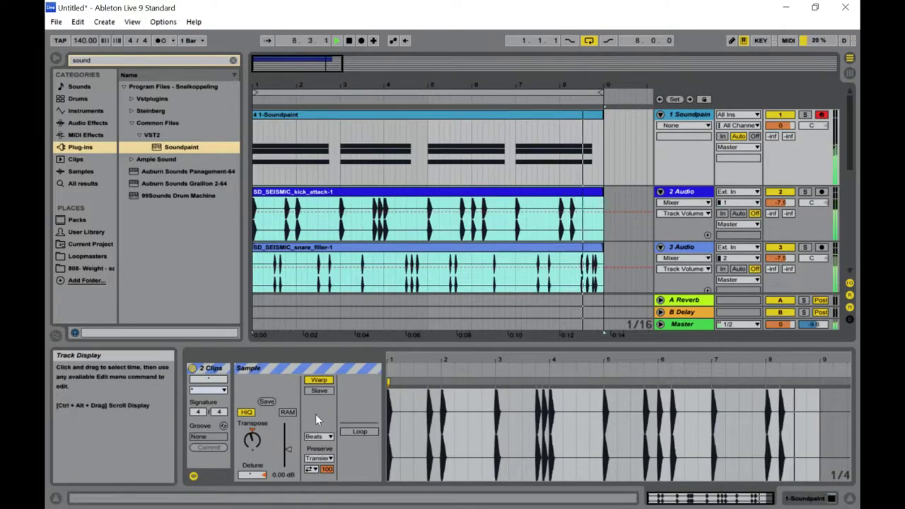
key(Tab)
key(Tab)
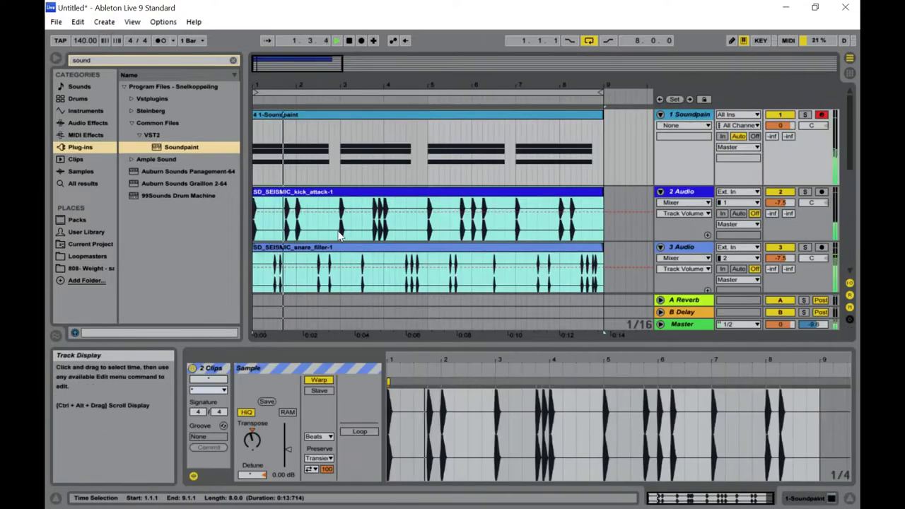
click(346, 253)
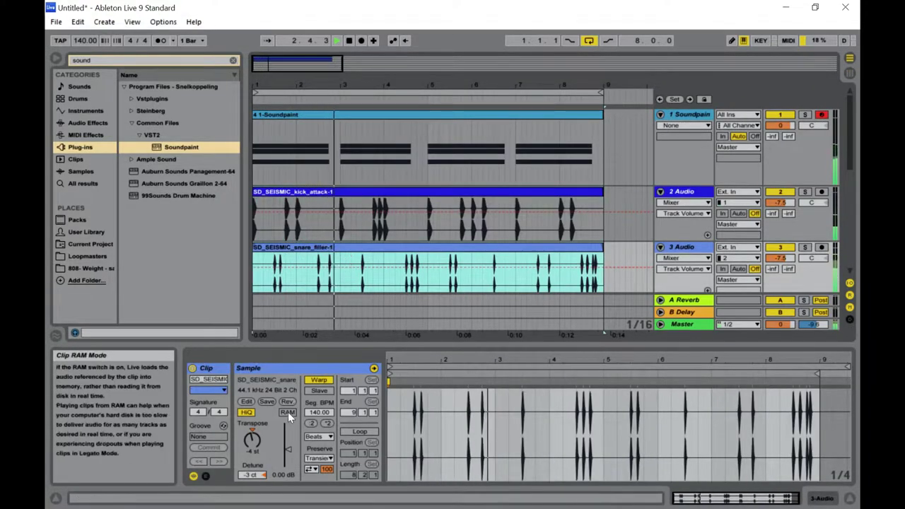
drag(259, 481, 259, 483)
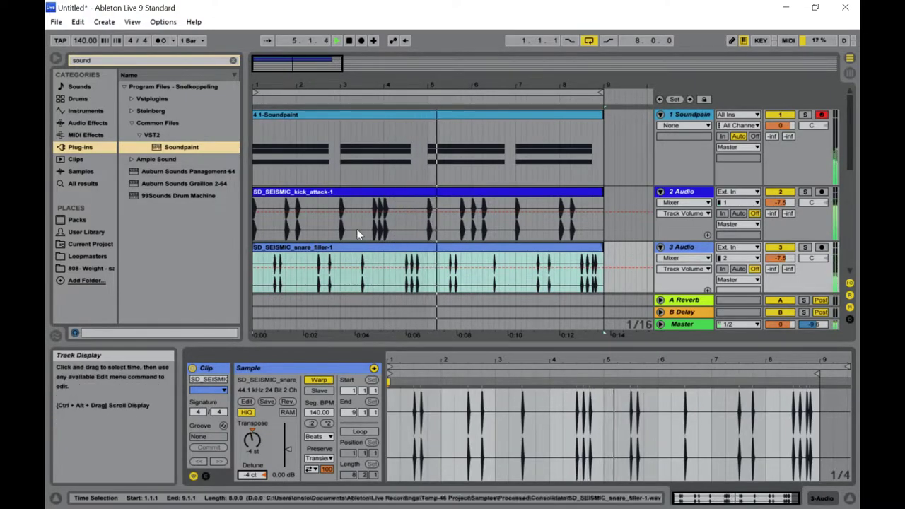
click(348, 194)
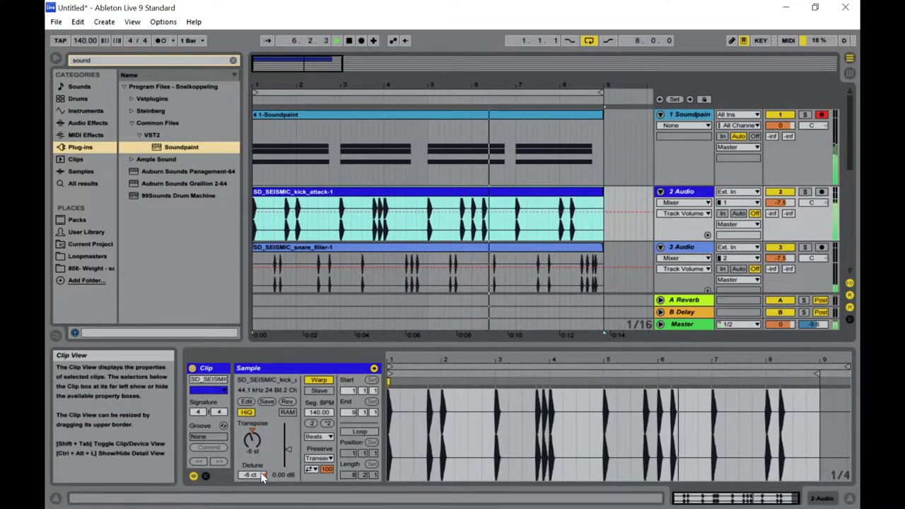
Lower the pitch of the Free Angels - Voices L part in Soundpaint to -3.00
key(Tab)
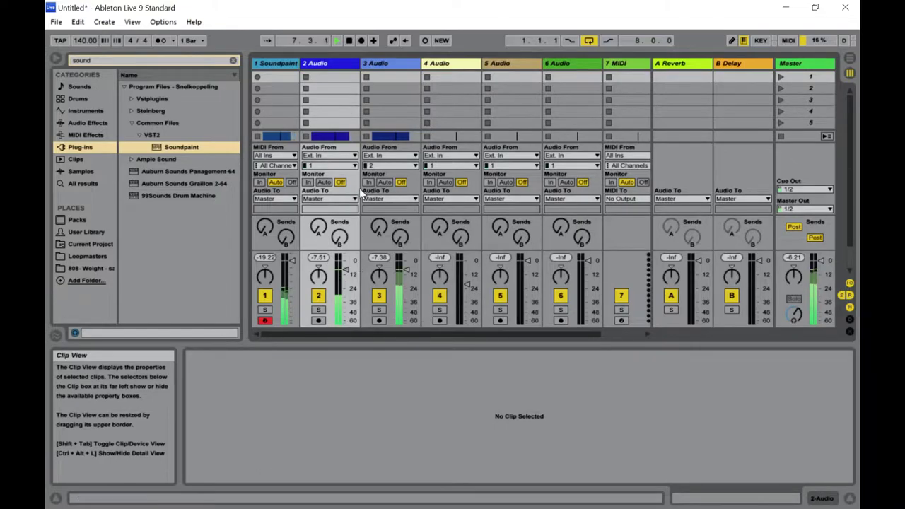
click(275, 65)
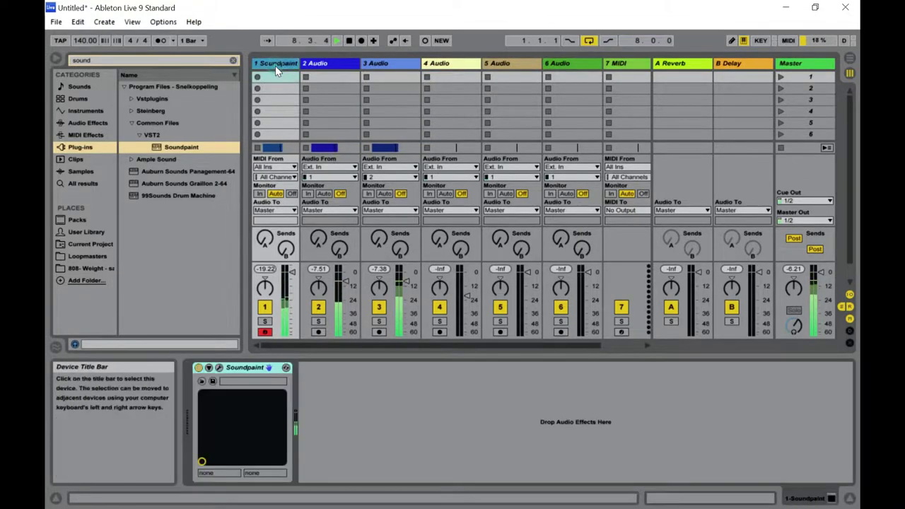
click(218, 367)
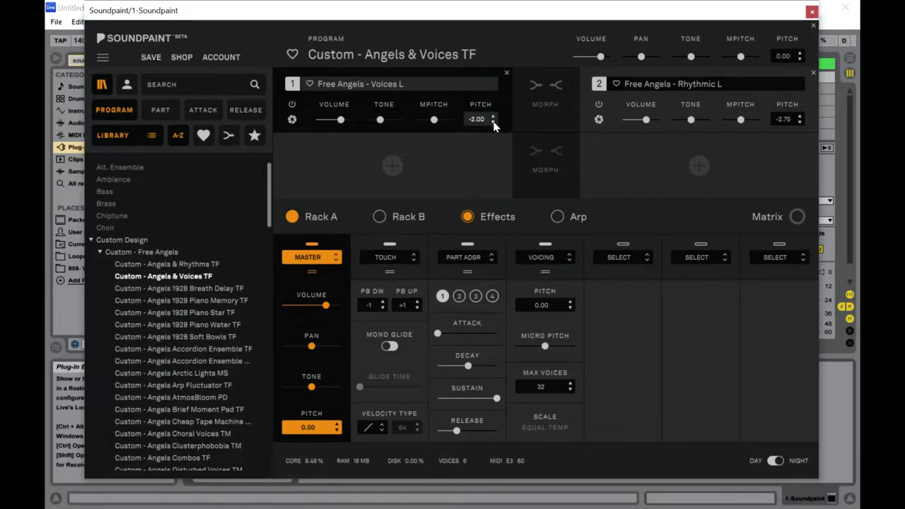
click(493, 122)
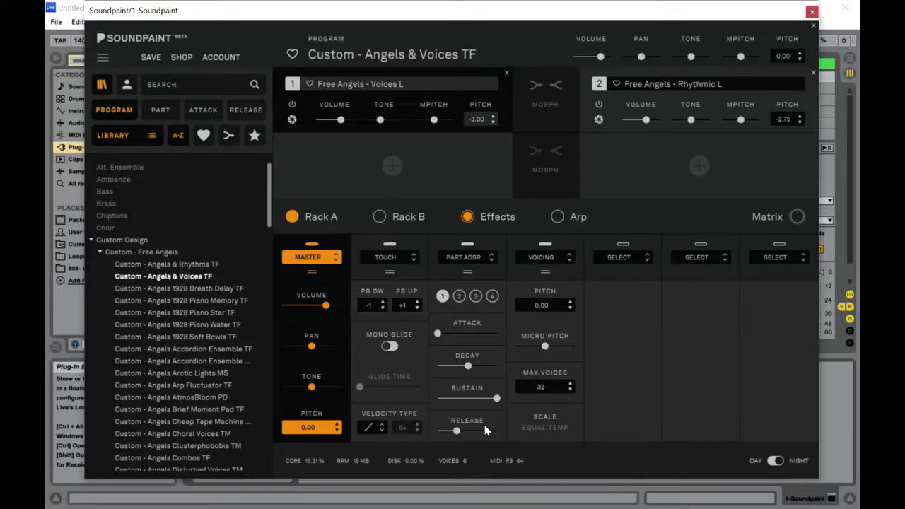
Fine-tune the release time in Soundpaint's Part ADSR module and close the plug-in window
drag(458, 432, 454, 437)
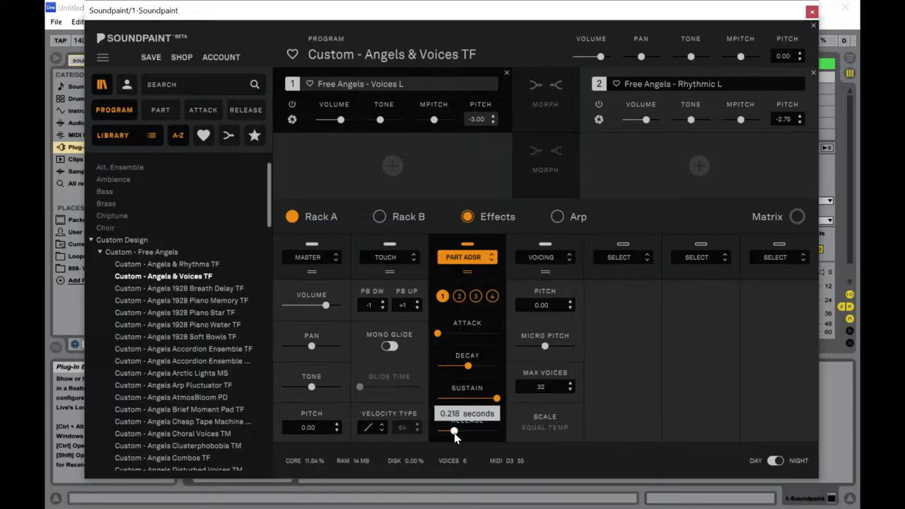
drag(458, 437, 458, 437)
click(457, 437)
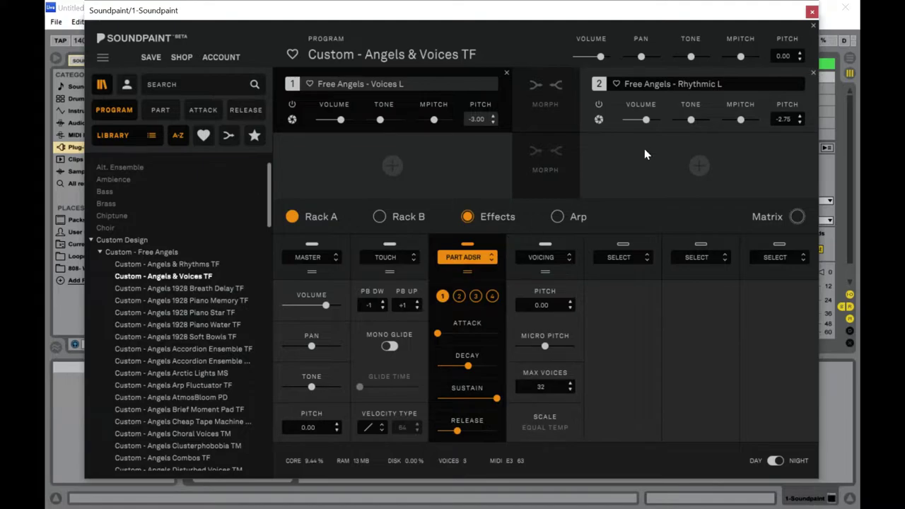
click(812, 11)
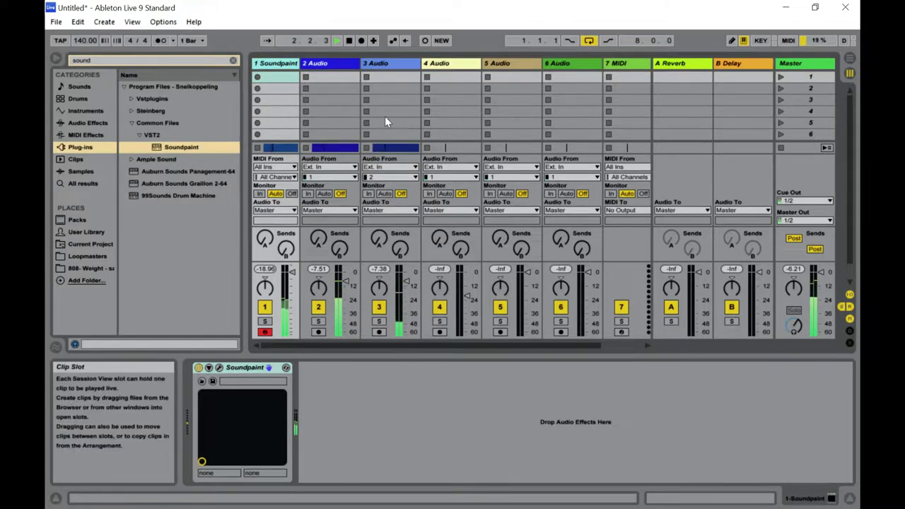
Rename the second track, which holds the kick clip, as Kick
click(389, 148)
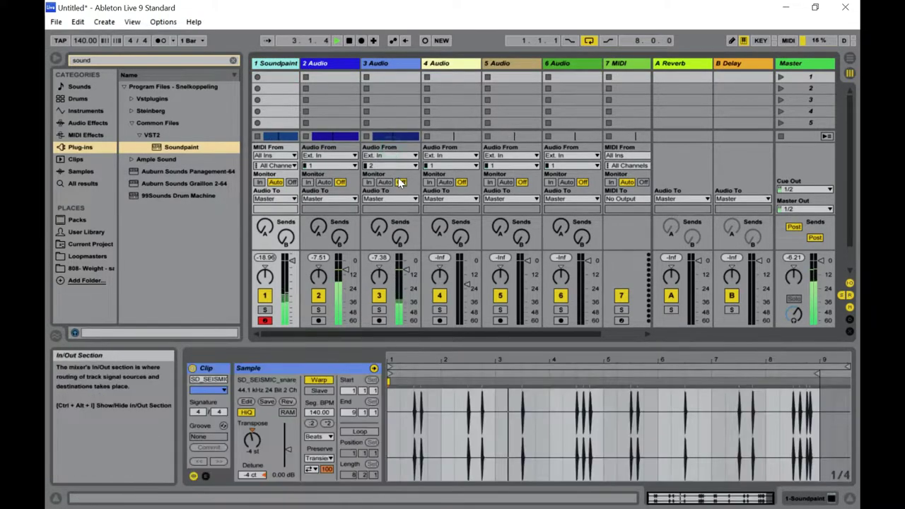
right_click(325, 67)
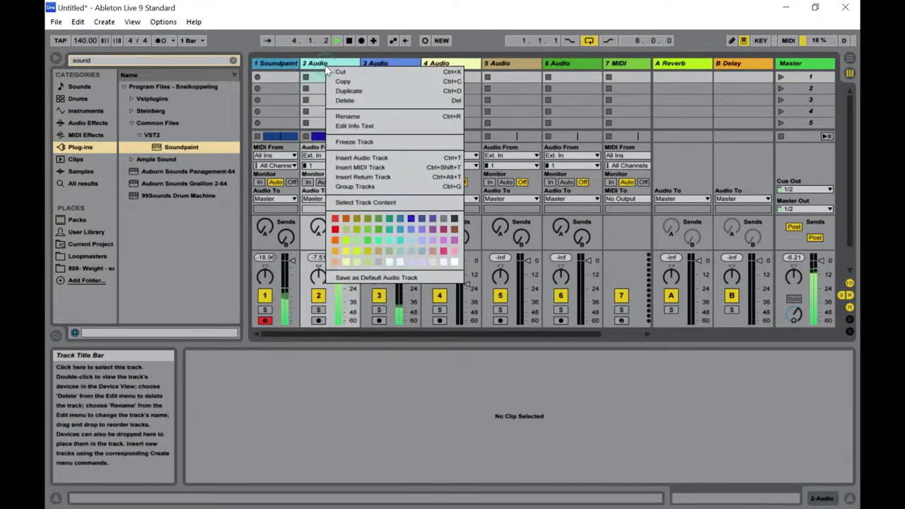
click(346, 117)
text(Kick)
key(Return)
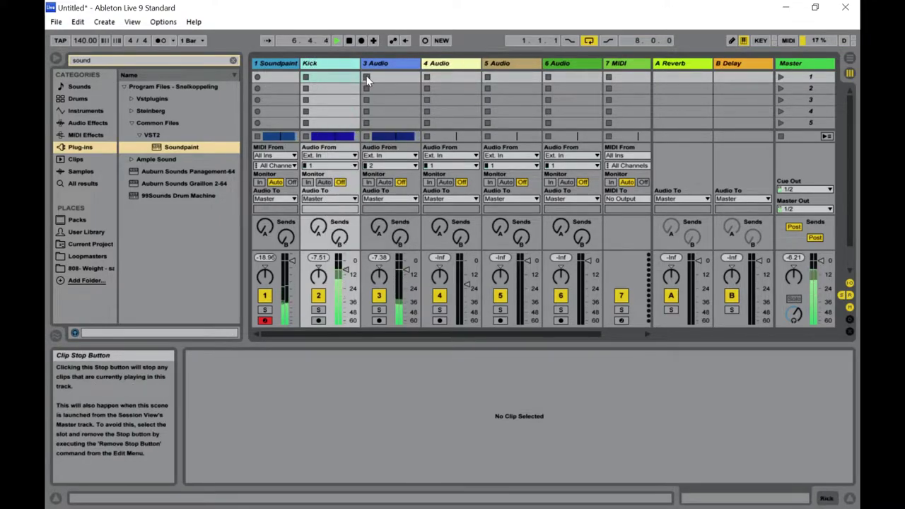
Rename the third track, which holds the snare clip, as Snare
right_click(400, 63)
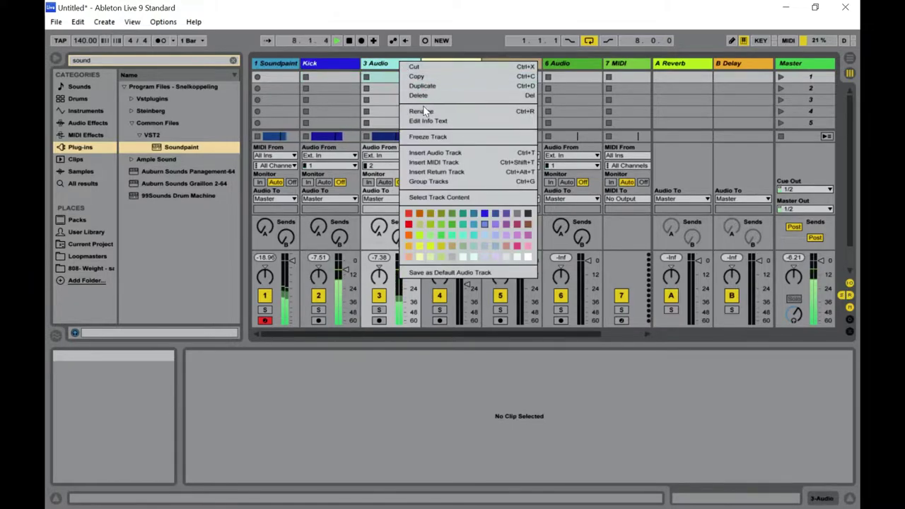
click(423, 105)
right_click(405, 64)
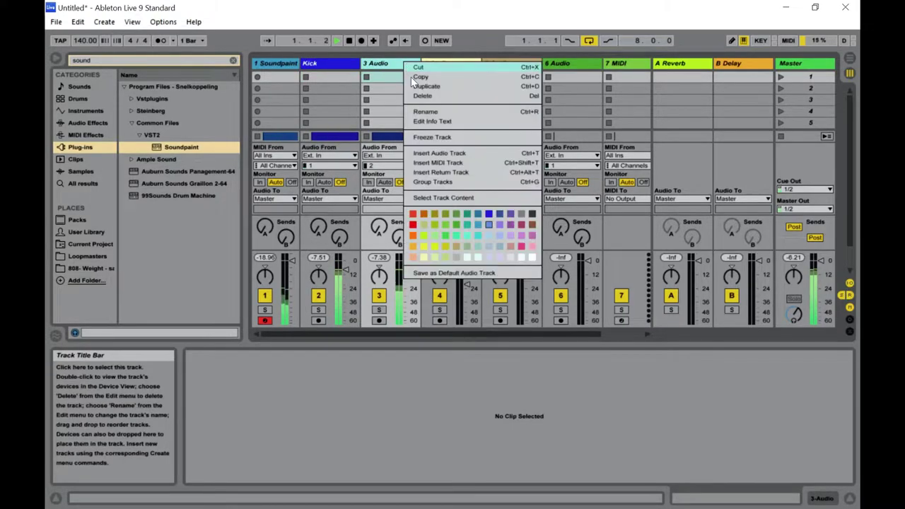
click(425, 112)
text(Snare)
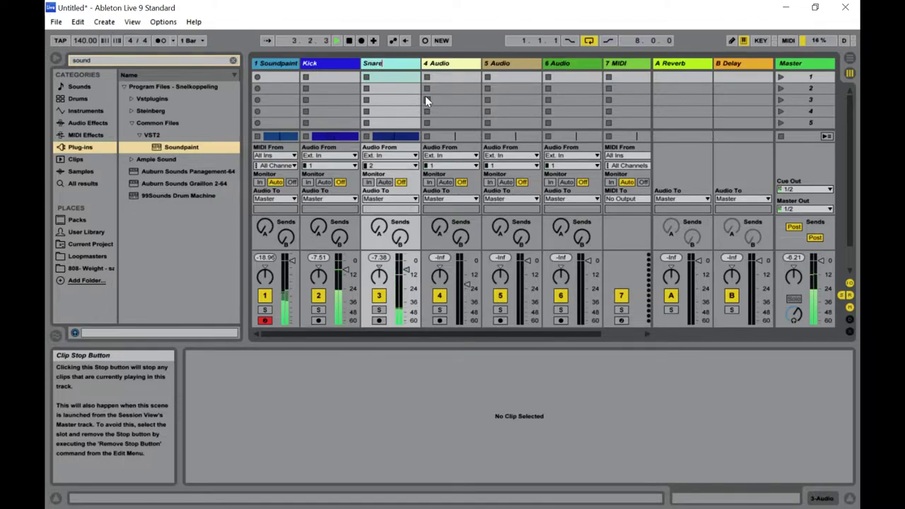
key(Return)
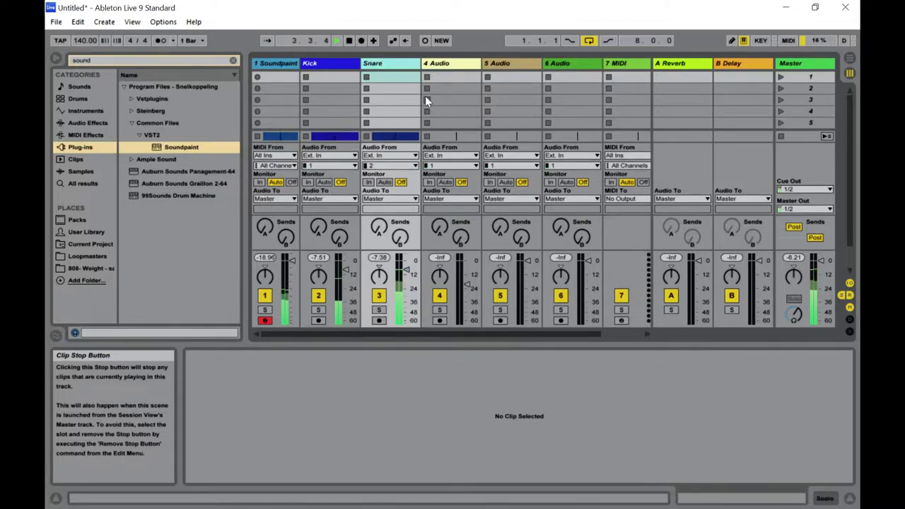
Open the Soundpaint plug-in window from the first track's device and show its Rack B effect slots
click(274, 64)
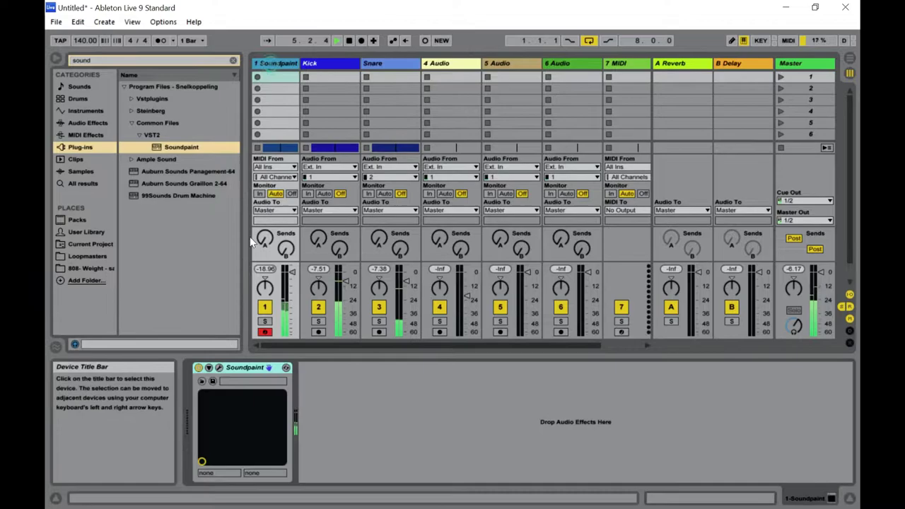
click(220, 367)
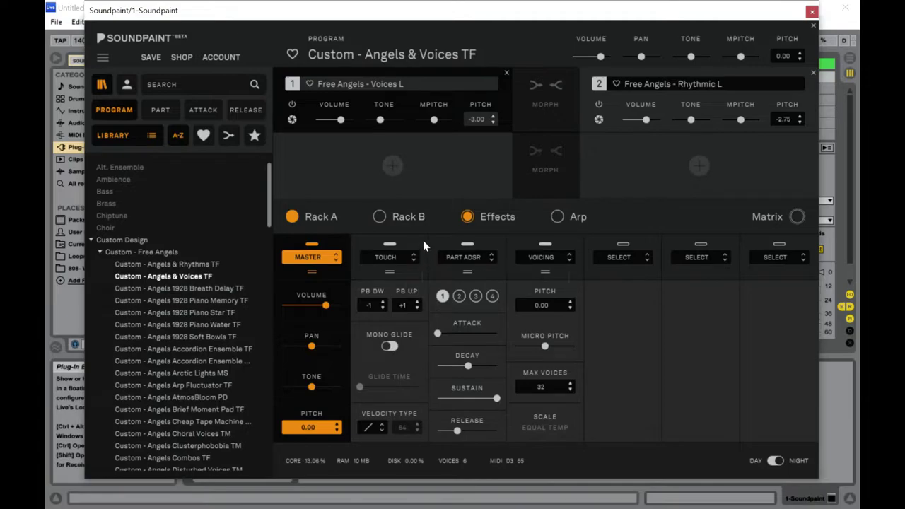
click(379, 218)
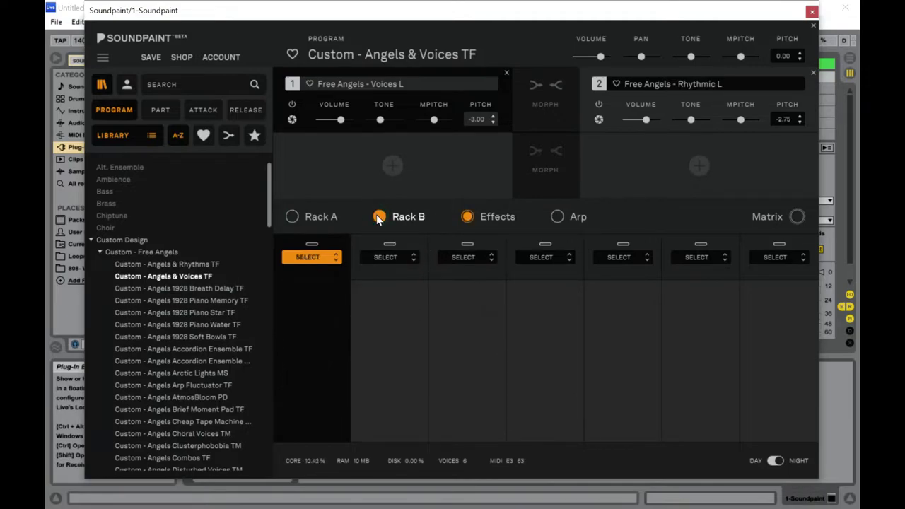
click(414, 257)
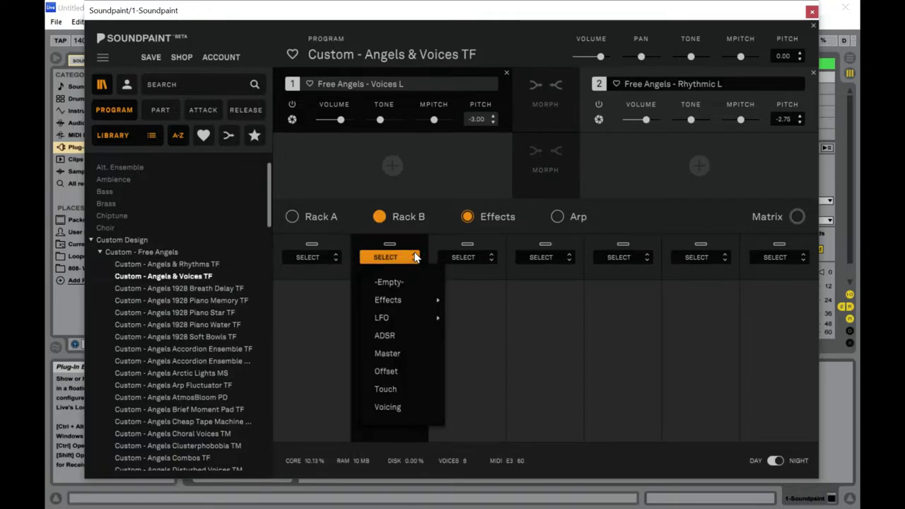
mouse_move(431, 322)
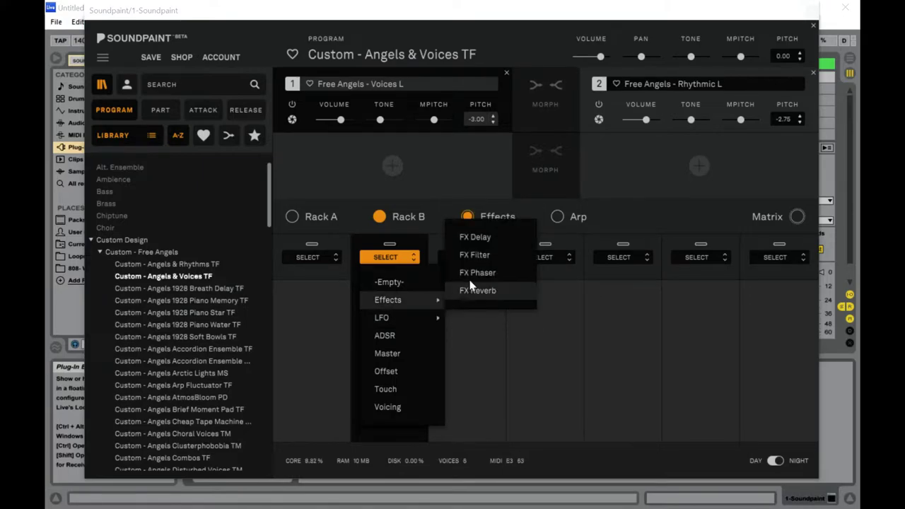
click(487, 288)
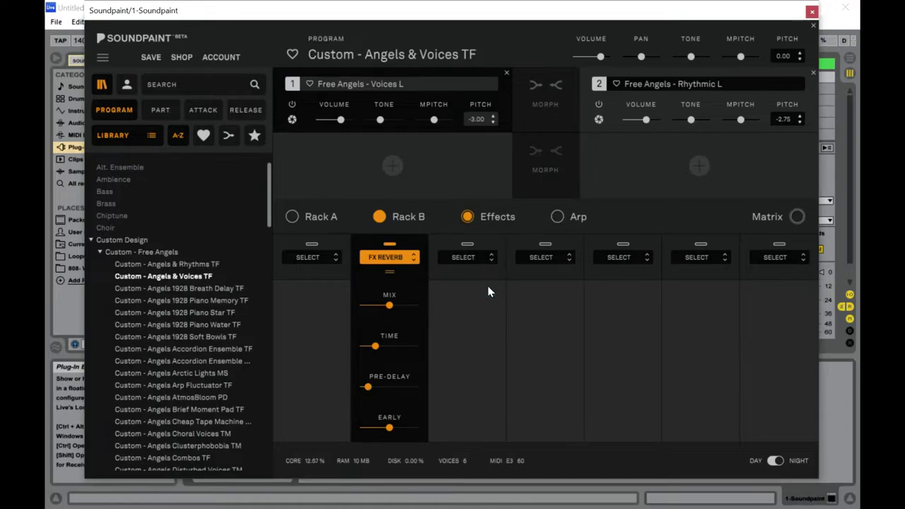
click(413, 259)
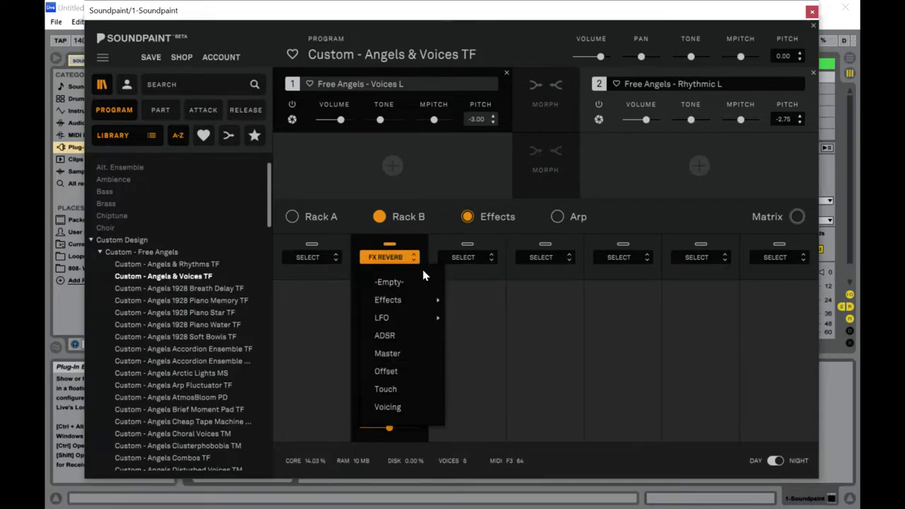
click(390, 283)
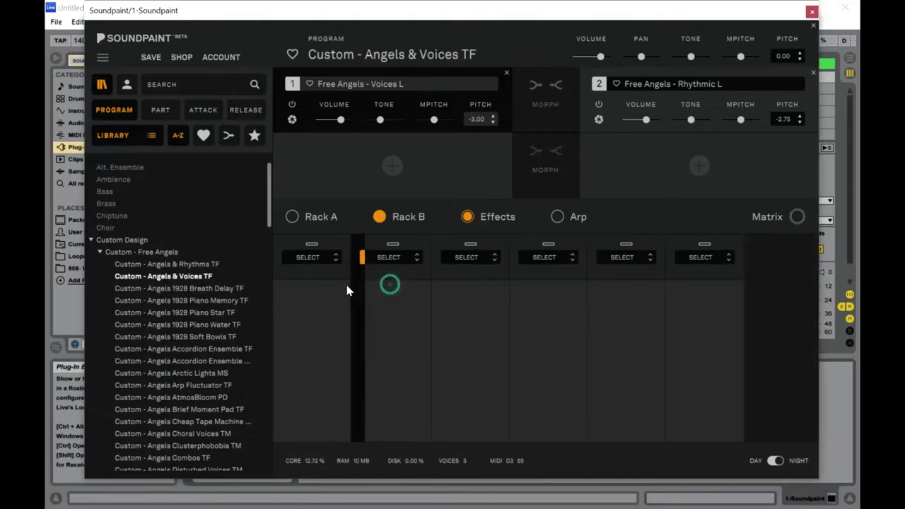
Add an FX Filter to the first slot of Rack B and raise its resonance to 0.538
click(331, 259)
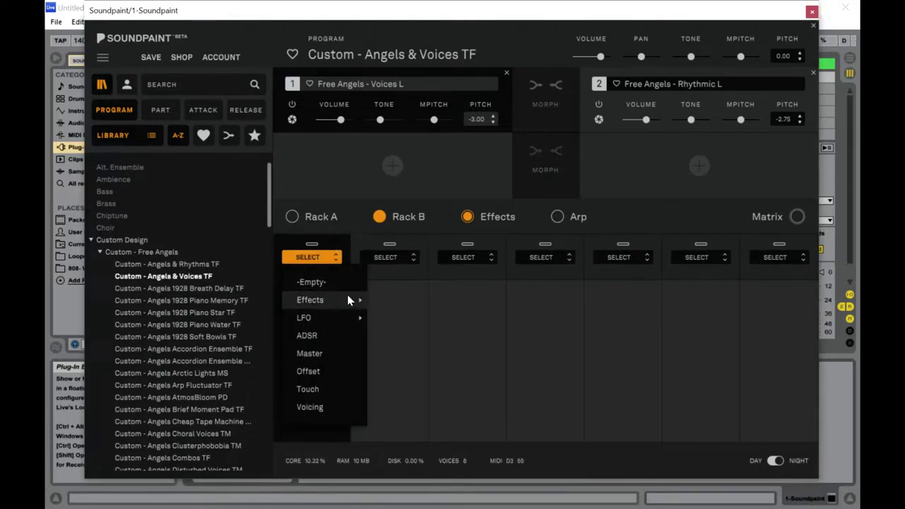
mouse_move(347, 296)
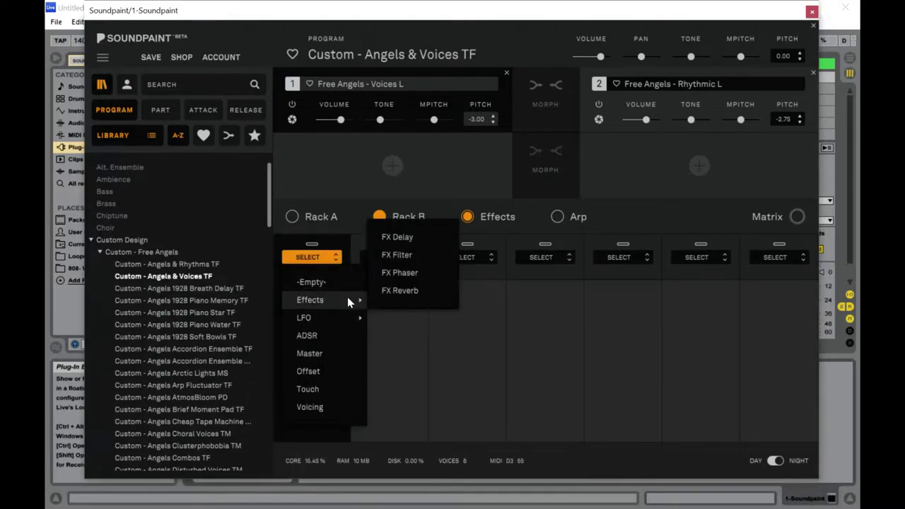
click(398, 260)
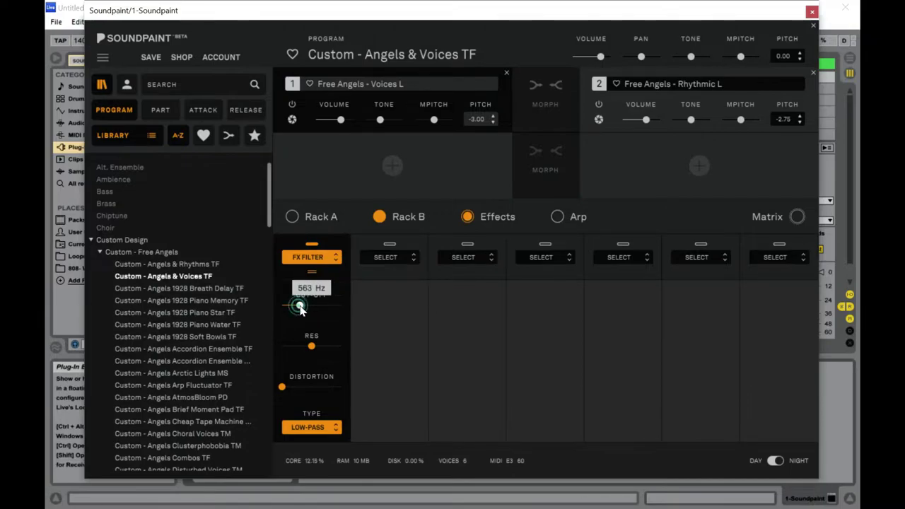
drag(300, 307, 318, 309)
drag(311, 345, 314, 352)
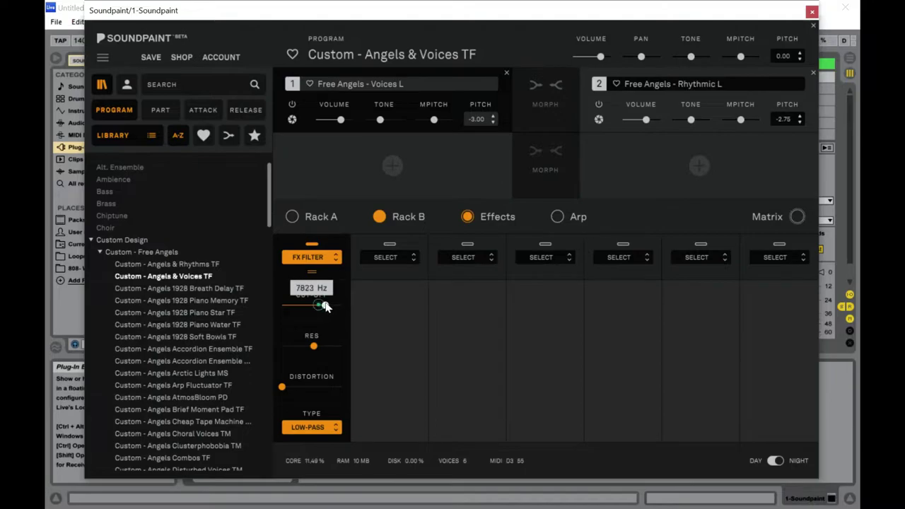
Lower the FX Filter's low-pass cut-off to a few hundred hertz and set its distortion to 33%
drag(327, 306, 321, 305)
drag(285, 393, 314, 386)
drag(321, 305, 318, 306)
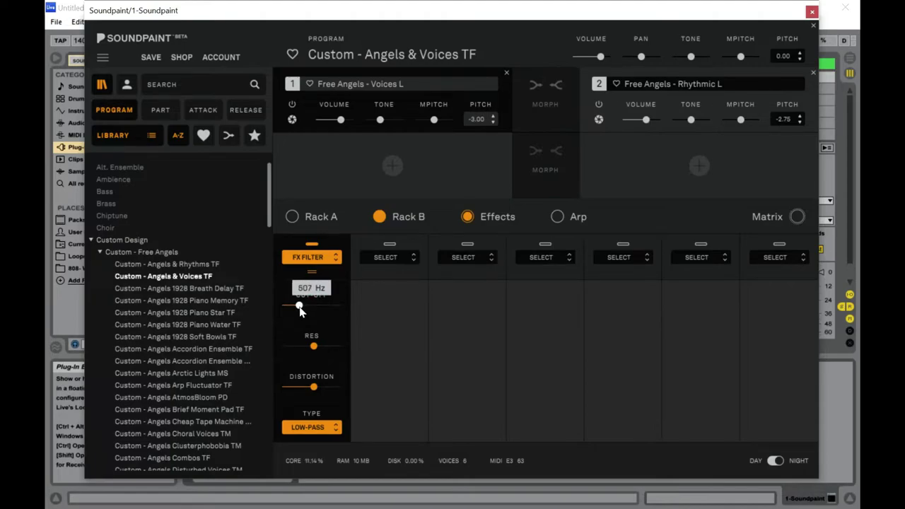
drag(298, 311, 298, 310)
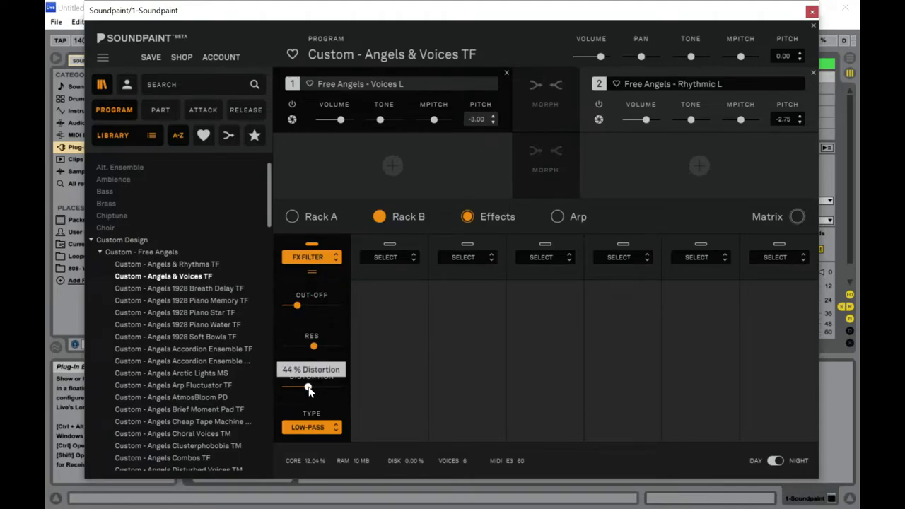
drag(302, 390, 302, 389)
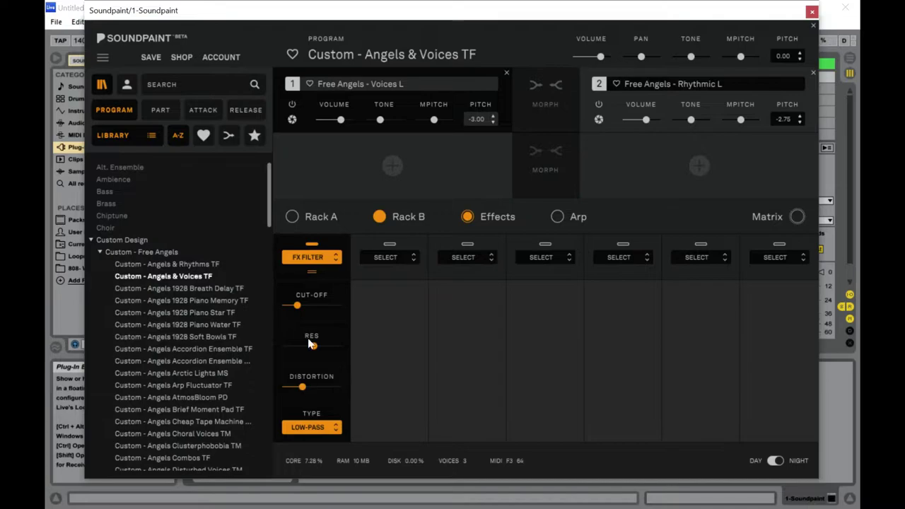
drag(298, 305, 298, 305)
drag(303, 387, 302, 392)
drag(297, 311, 298, 313)
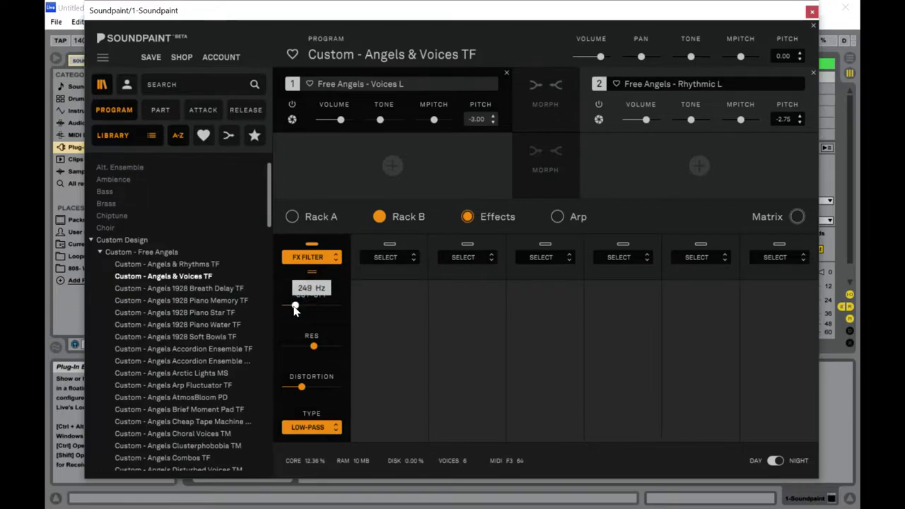
Slightly reduce the FX Filter's distortion and resonance, and close the Soundpaint window
mouse_move(297, 395)
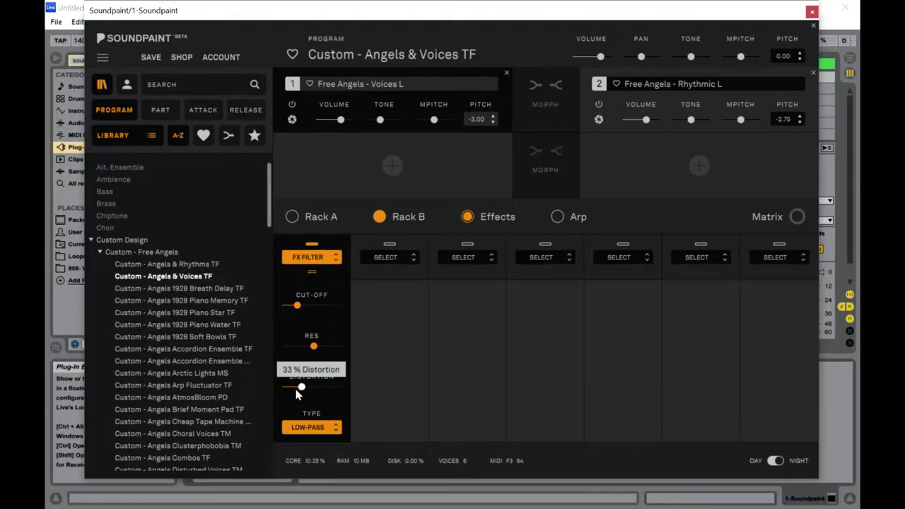
mouse_move(315, 347)
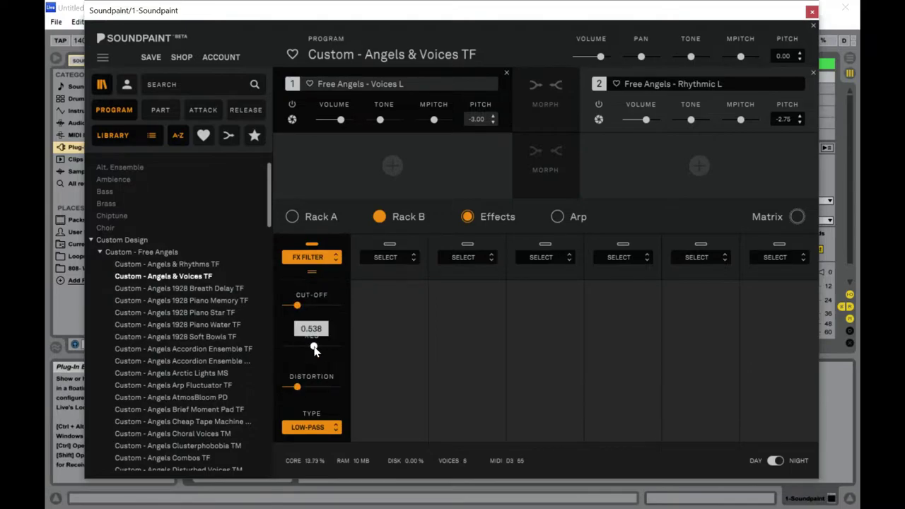
drag(296, 349, 300, 350)
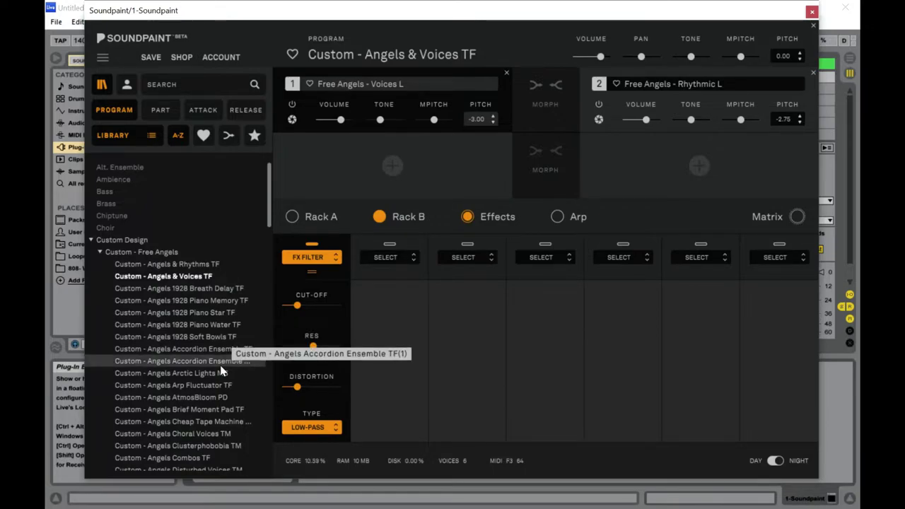
click(813, 13)
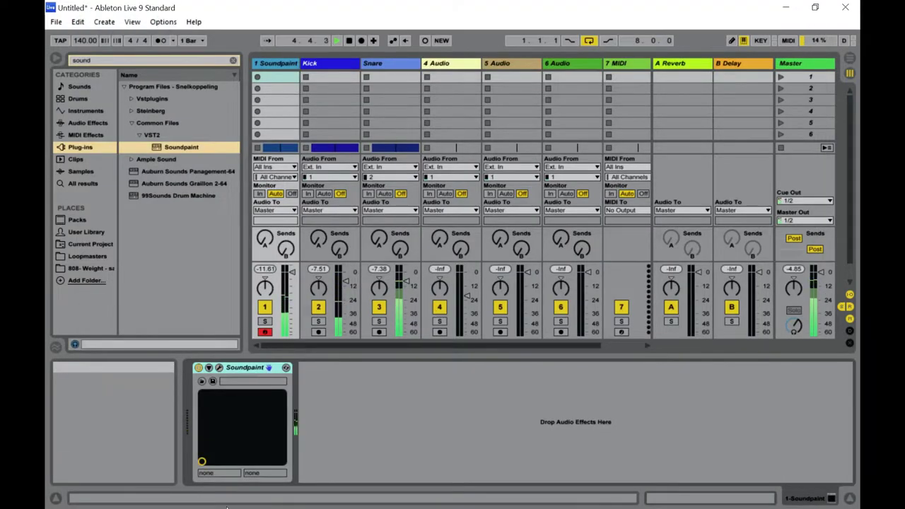
Switch to File Explorer and open the Hats folder inside One Shots
click(60, 497)
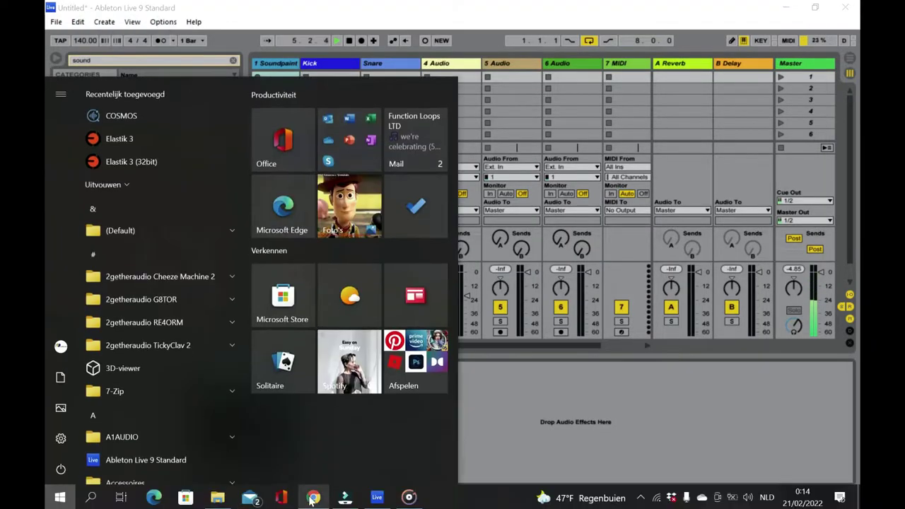
click(217, 498)
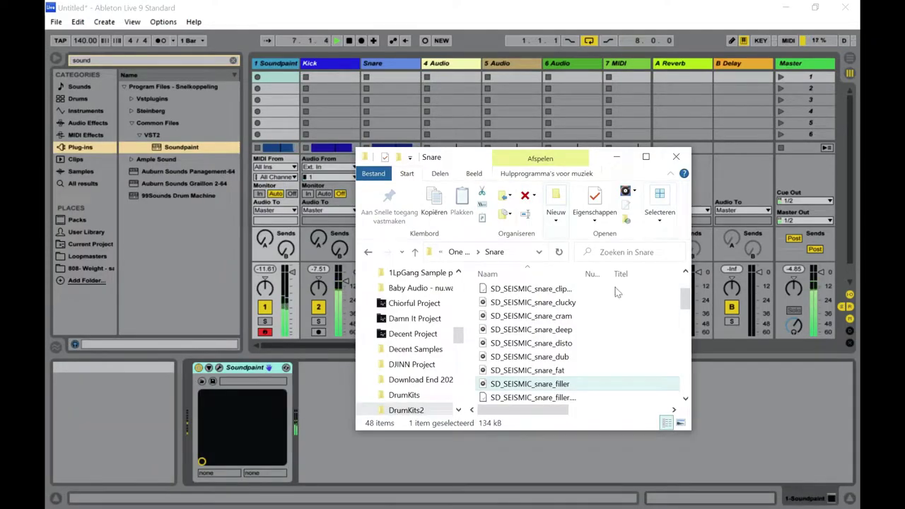
scroll(629, 347, up, 2)
scroll(608, 329, down, 3)
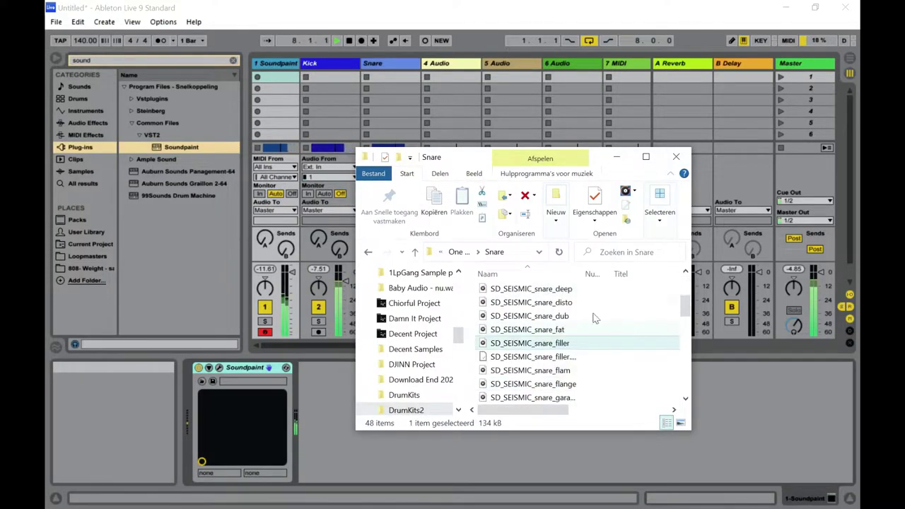
click(368, 253)
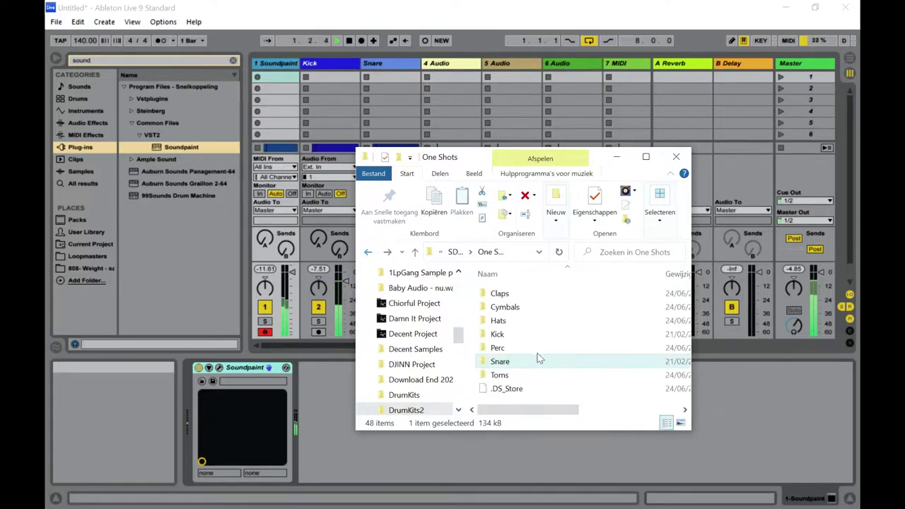
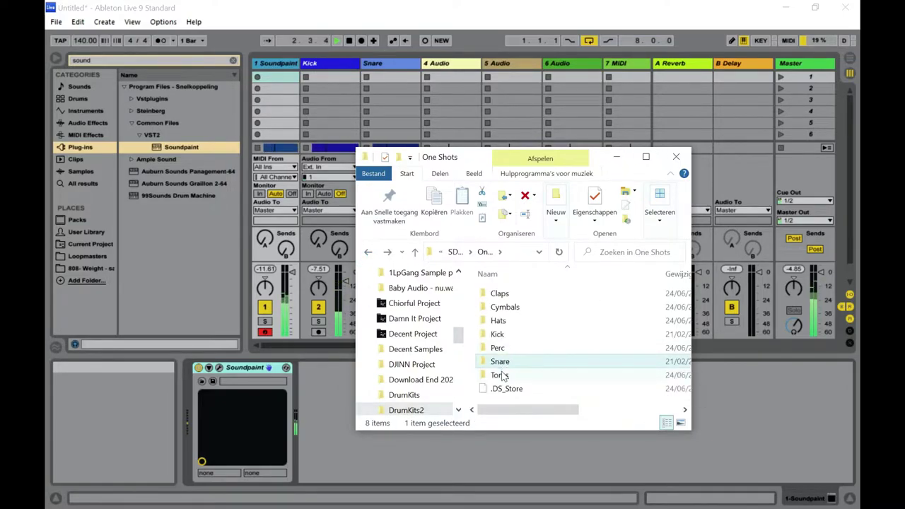
double_click(509, 310)
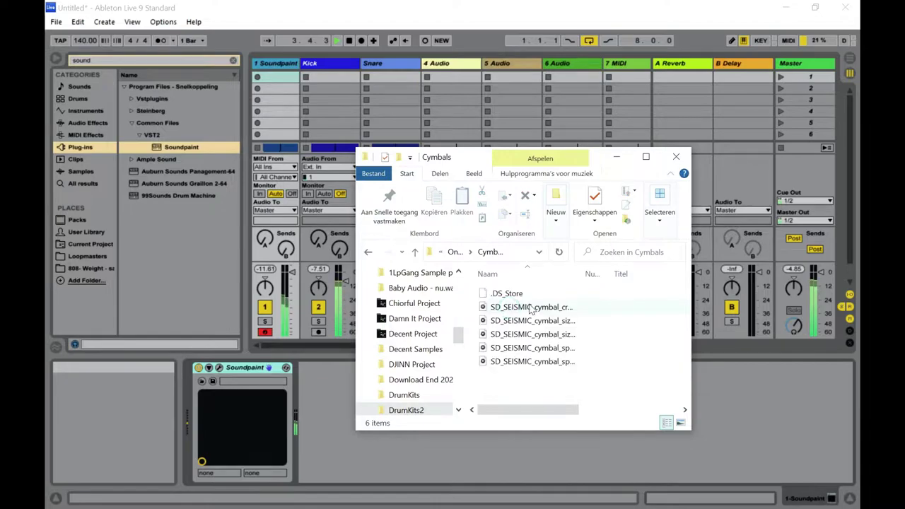
click(368, 252)
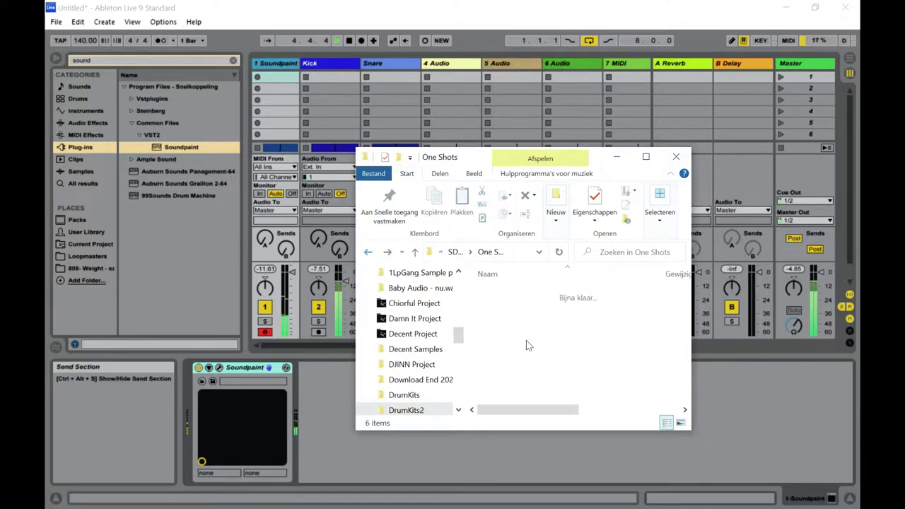
double_click(499, 323)
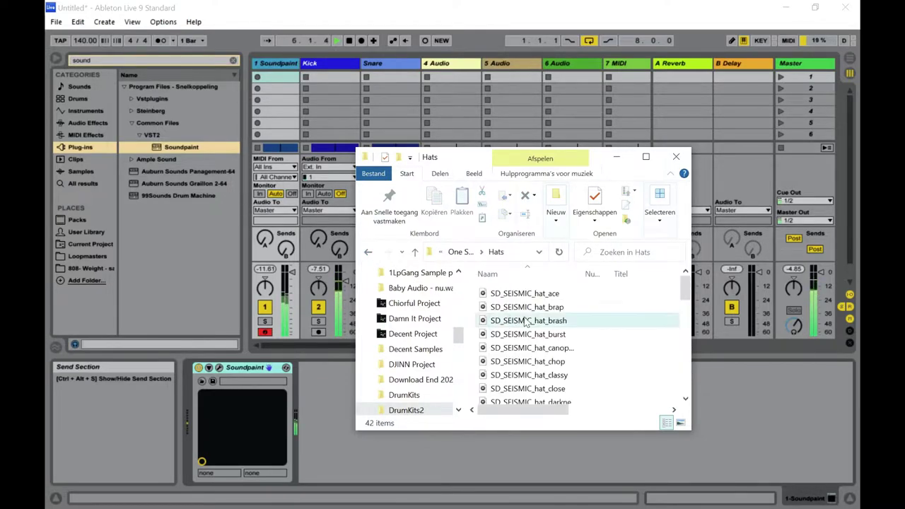
Audition the SD_SEISMIC brash, burst, canopy, chop, classy and ace hat samples in the Hats folder
double_click(526, 322)
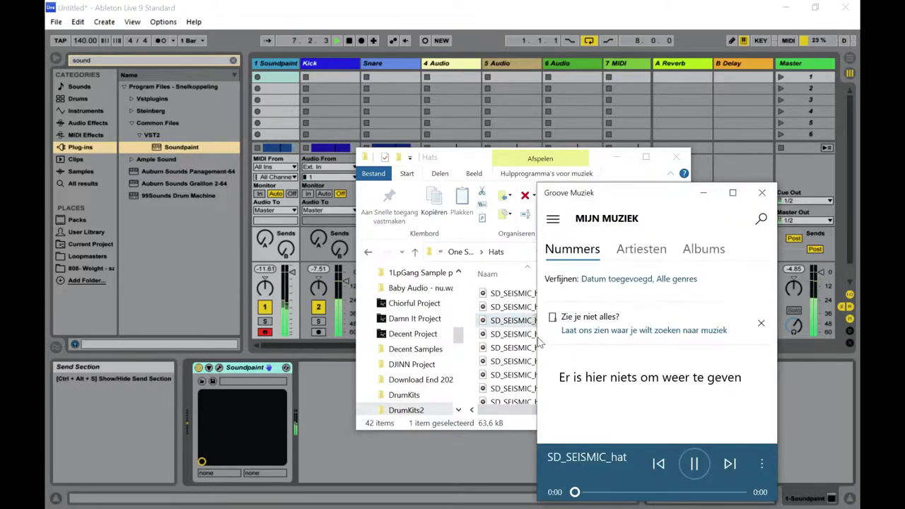
double_click(515, 334)
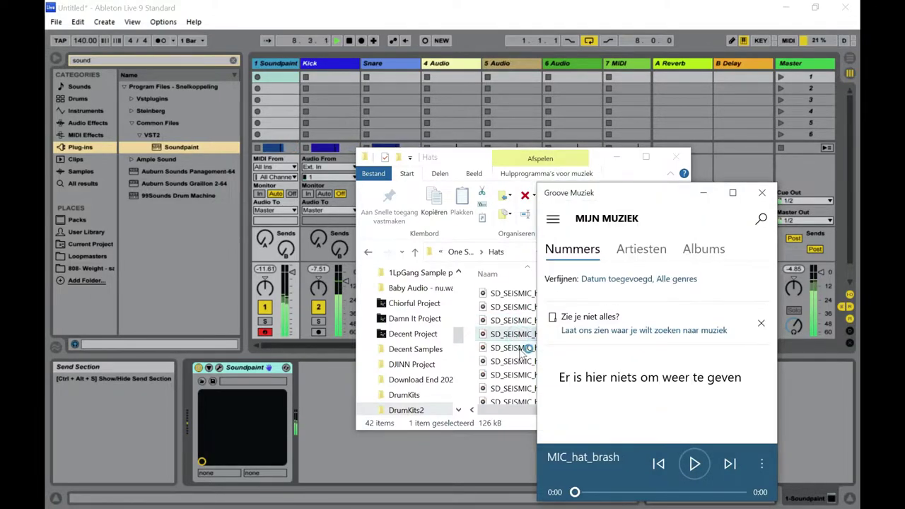
double_click(525, 348)
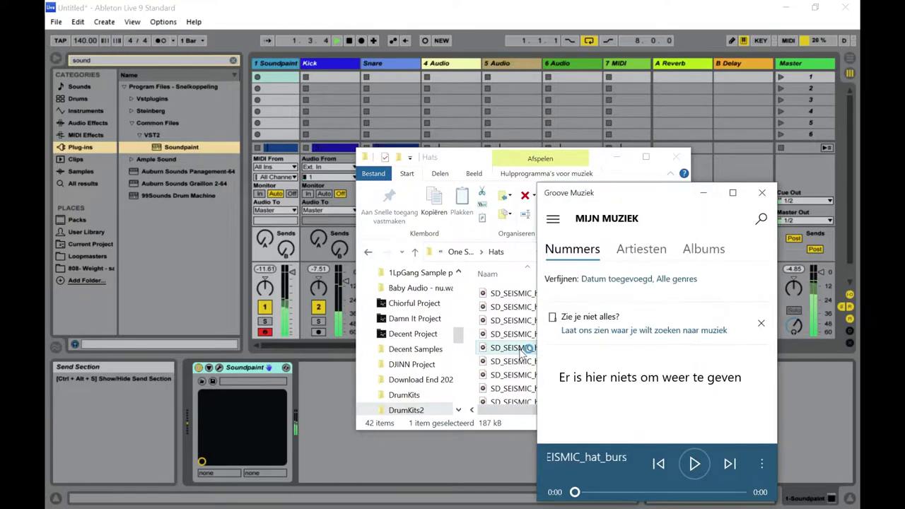
double_click(524, 361)
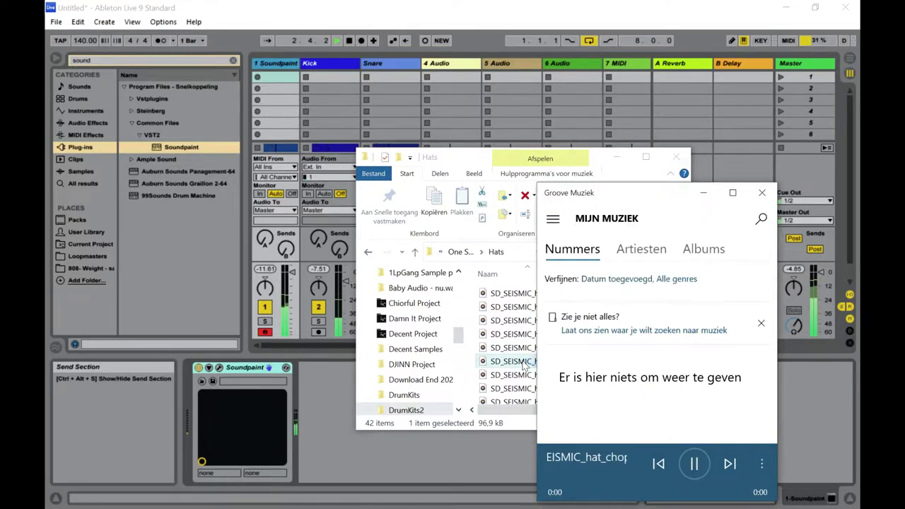
double_click(524, 375)
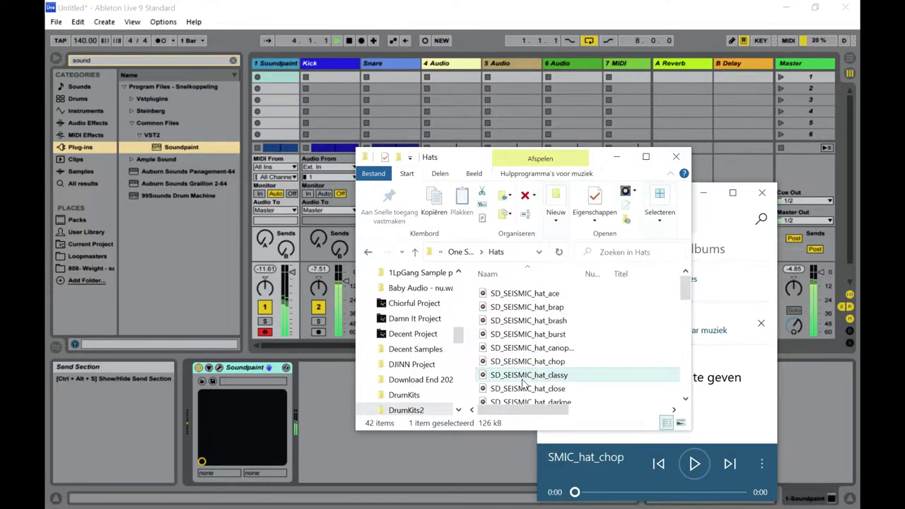
click(507, 298)
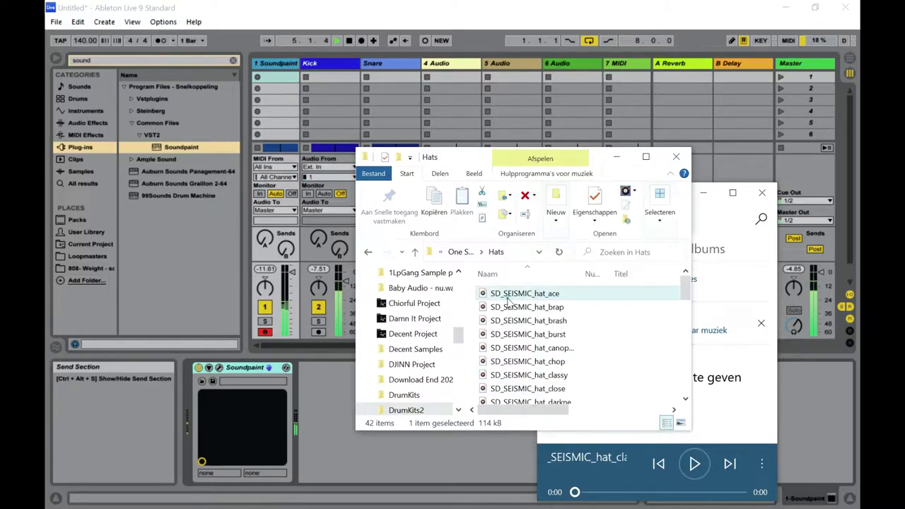
key(Return)
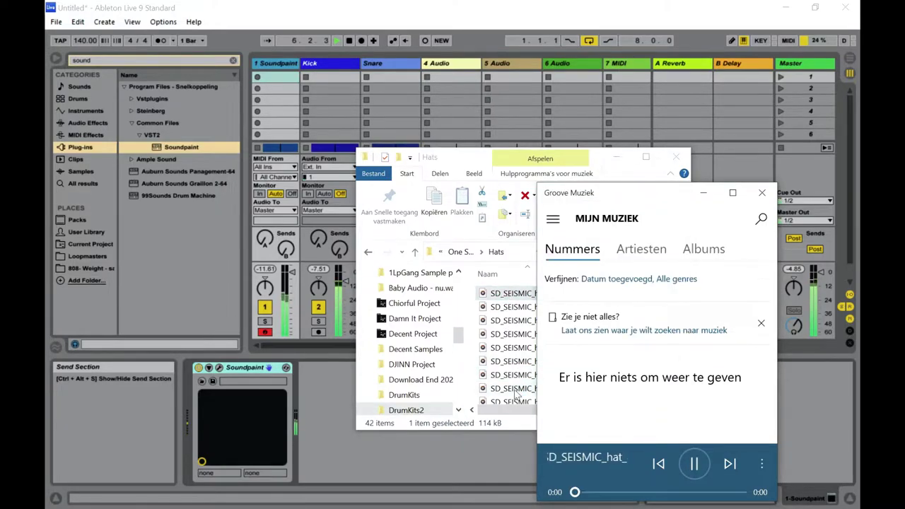
Audition the SD_SEISMIC close, edge, grit and grime hat samples
double_click(517, 394)
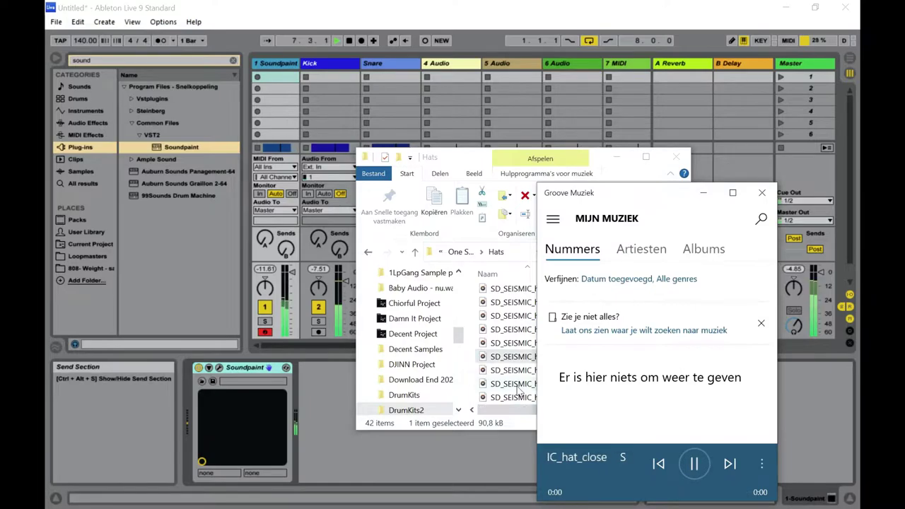
click(518, 387)
double_click(520, 393)
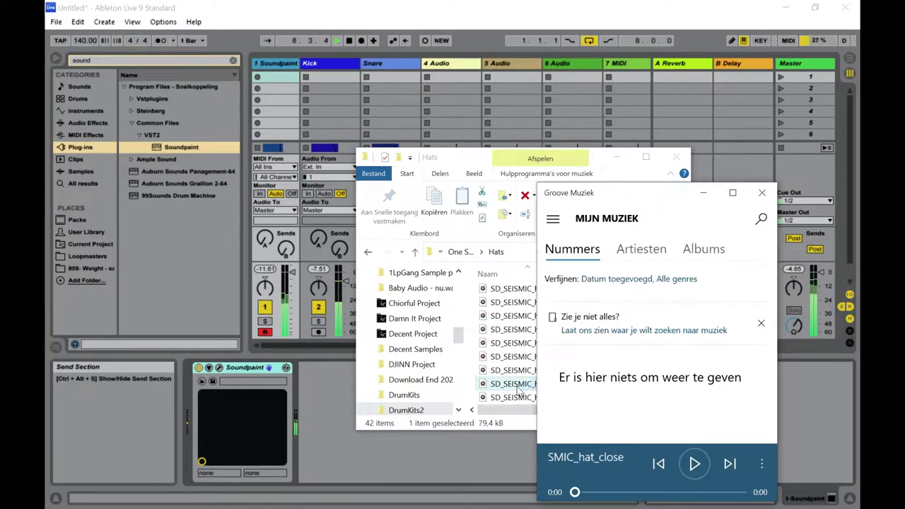
double_click(517, 379)
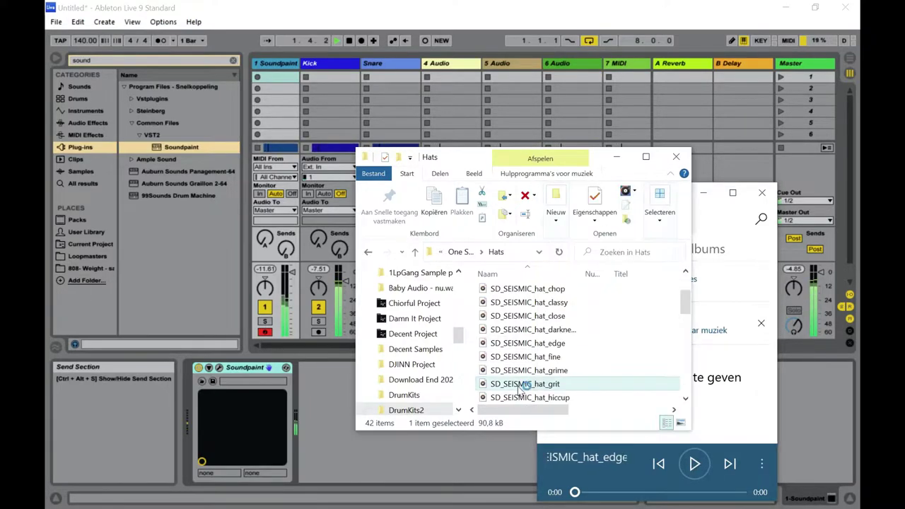
click(517, 375)
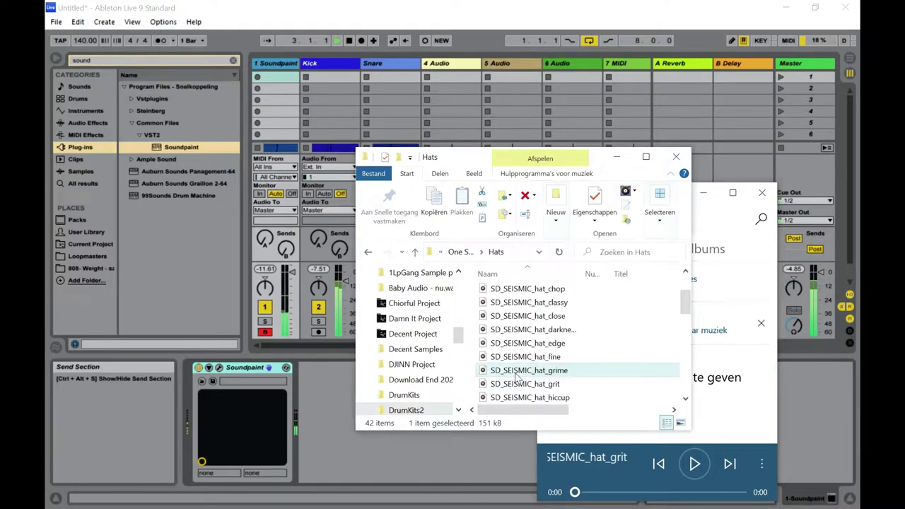
double_click(519, 374)
Audition more hat samples from the middle of the Hats folder, including SD_SEISMIC_hat_hiccup
scroll(520, 398, down, 1)
click(520, 399)
double_click(520, 400)
click(518, 386)
double_click(519, 385)
click(515, 370)
double_click(516, 370)
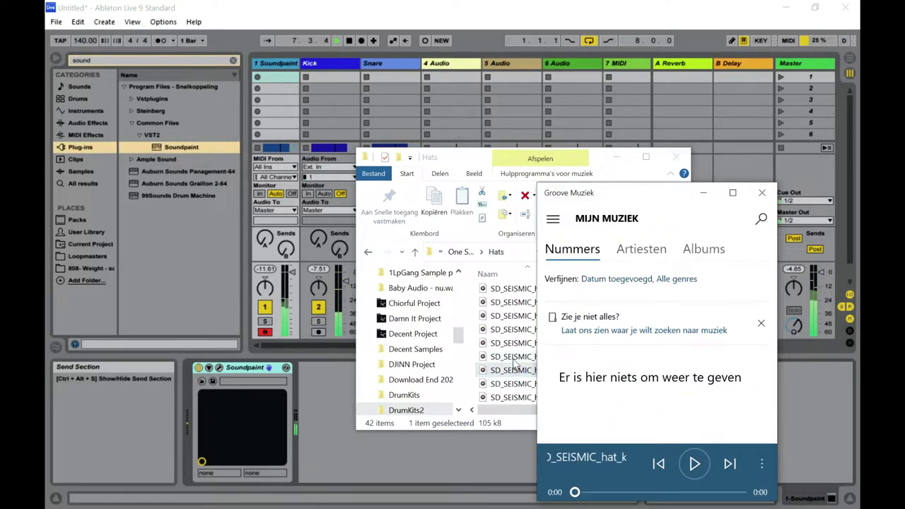
click(515, 361)
double_click(516, 360)
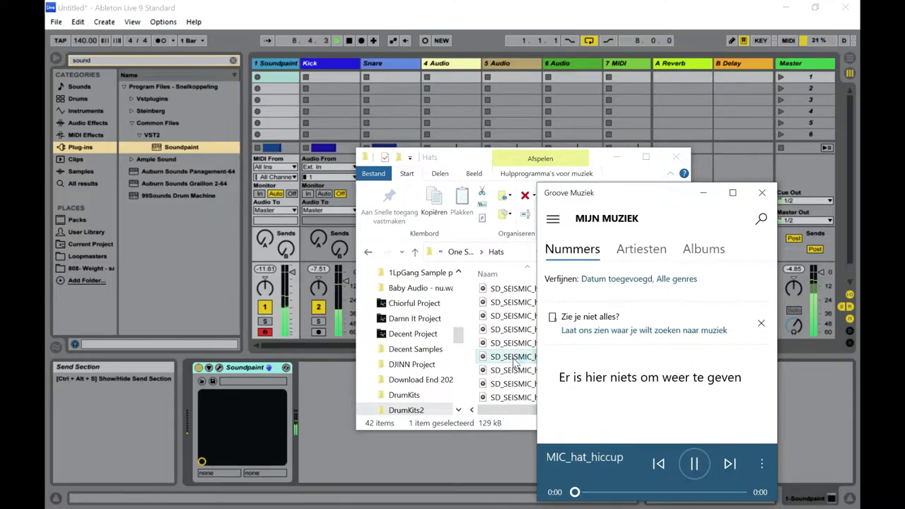
Audition the wide, trill, tri, tram, titan and tasty hat samples at the end of the Hats folder
click(515, 397)
double_click(515, 397)
click(515, 397)
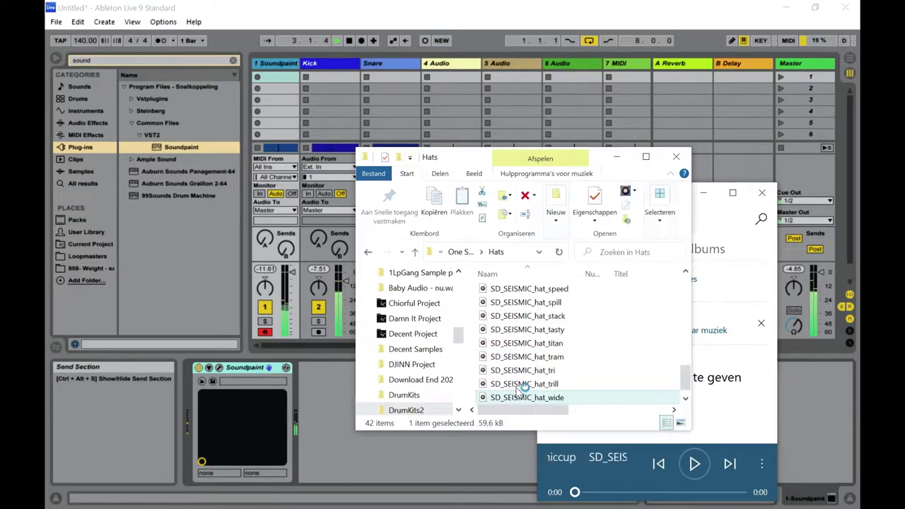
double_click(522, 384)
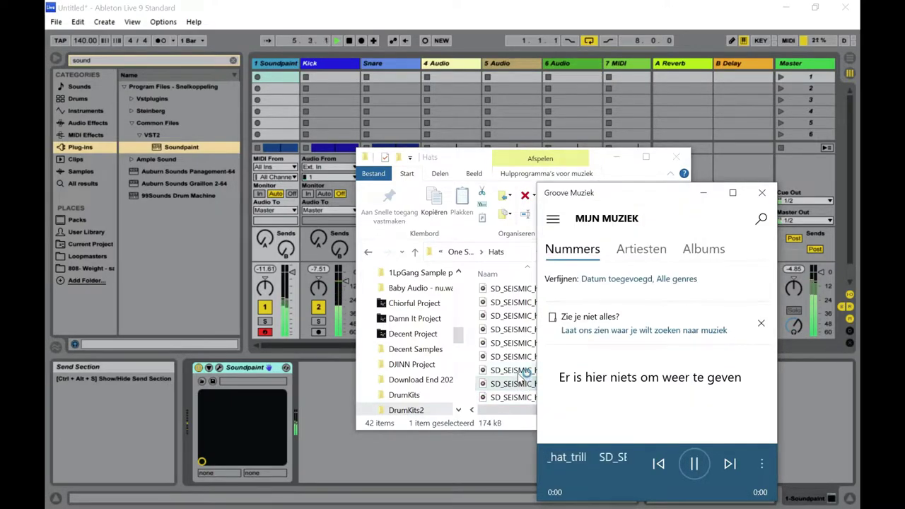
double_click(519, 369)
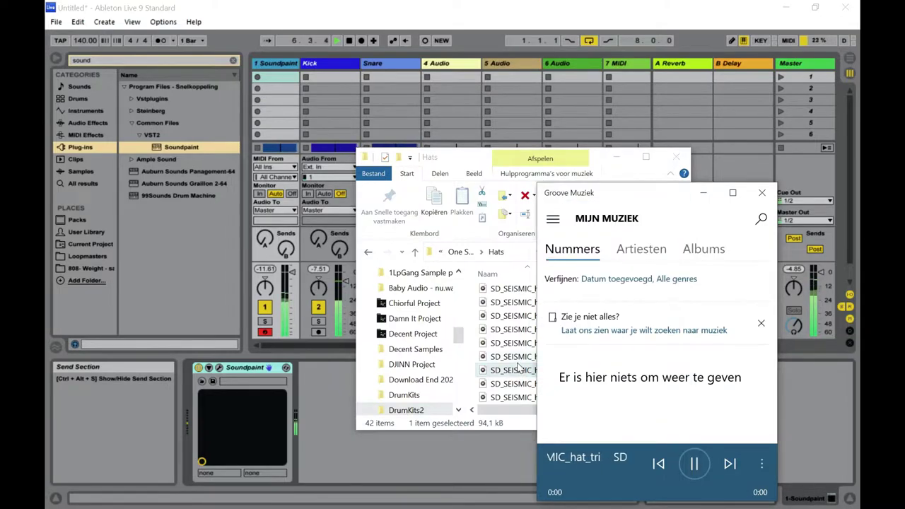
double_click(519, 362)
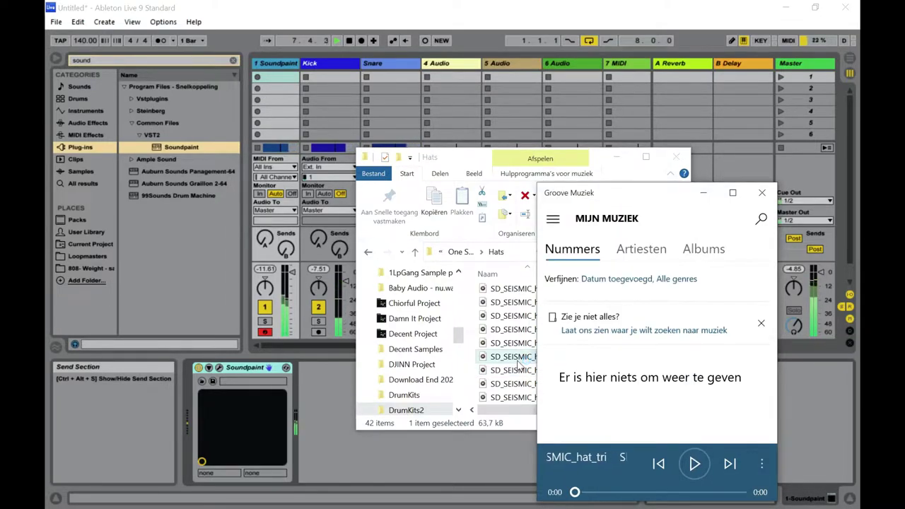
double_click(517, 346)
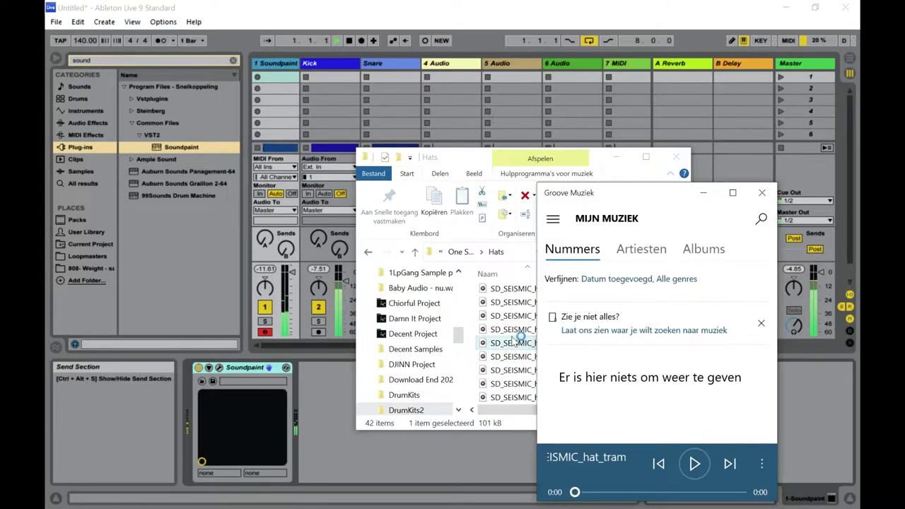
double_click(514, 331)
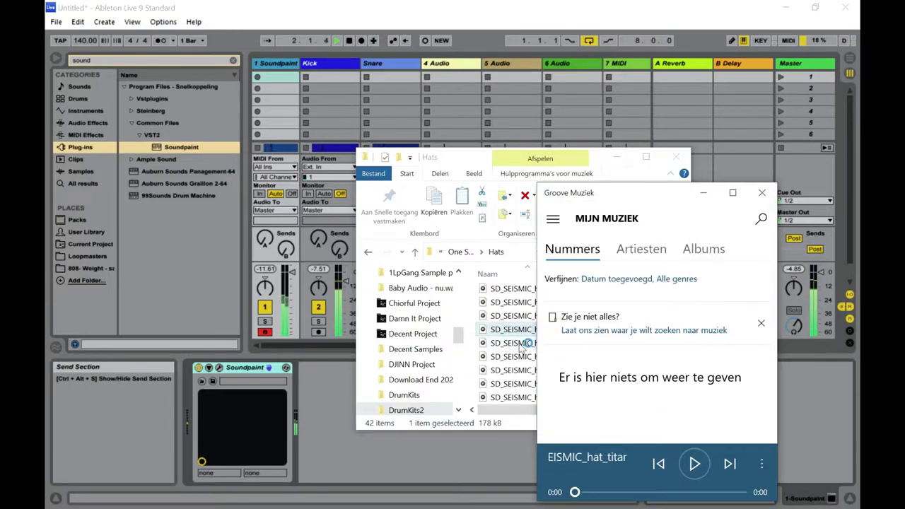
Switch back to Ableton Live and rename the 4 Audio track as Hat
click(711, 164)
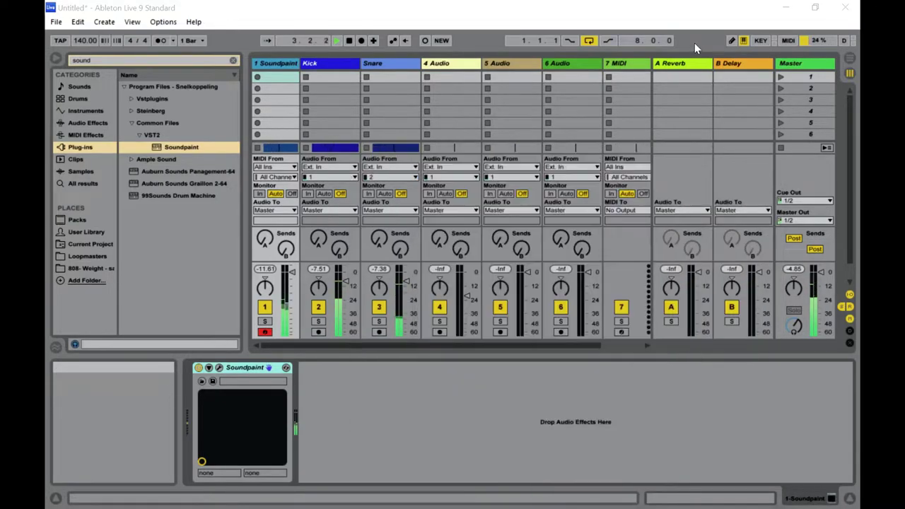
right_click(439, 65)
click(464, 118)
text(Hat)
key(Return)
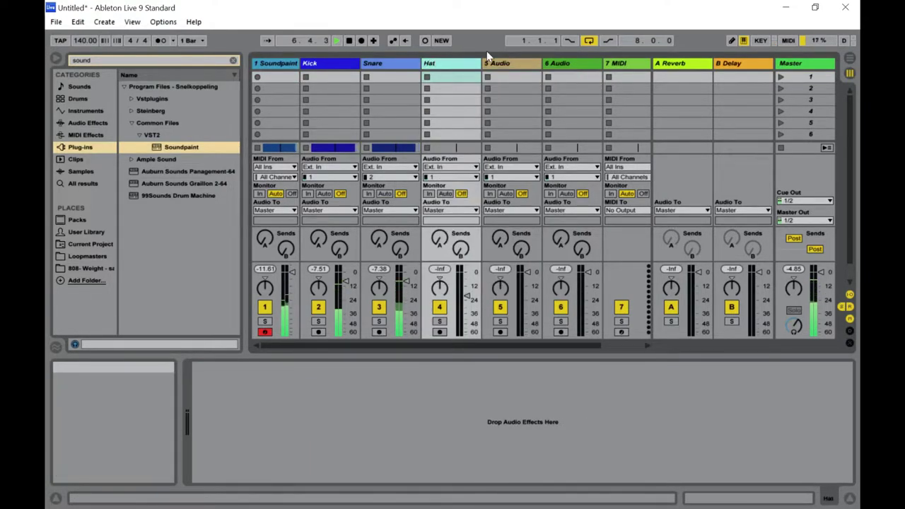
Show the Arrangement View and set its fixed grid to 1/8
key(Tab)
right_click(353, 278)
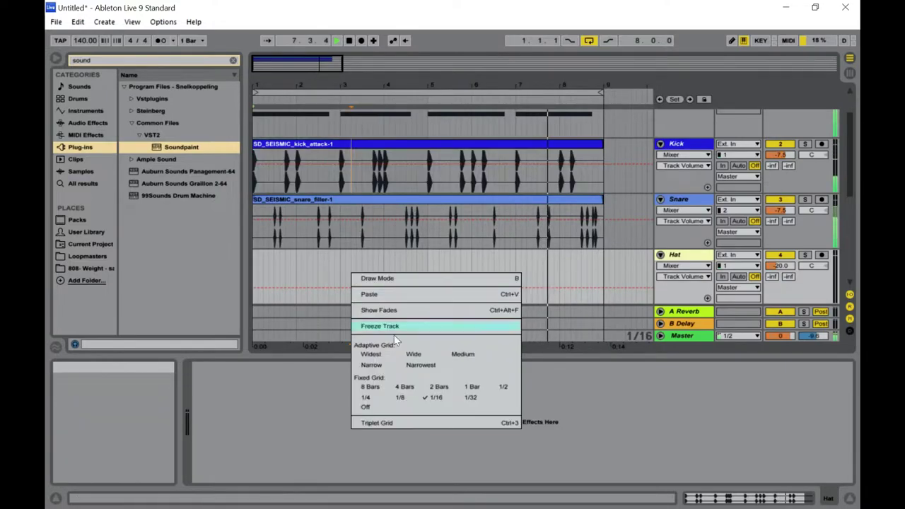
click(391, 385)
right_click(364, 271)
click(407, 387)
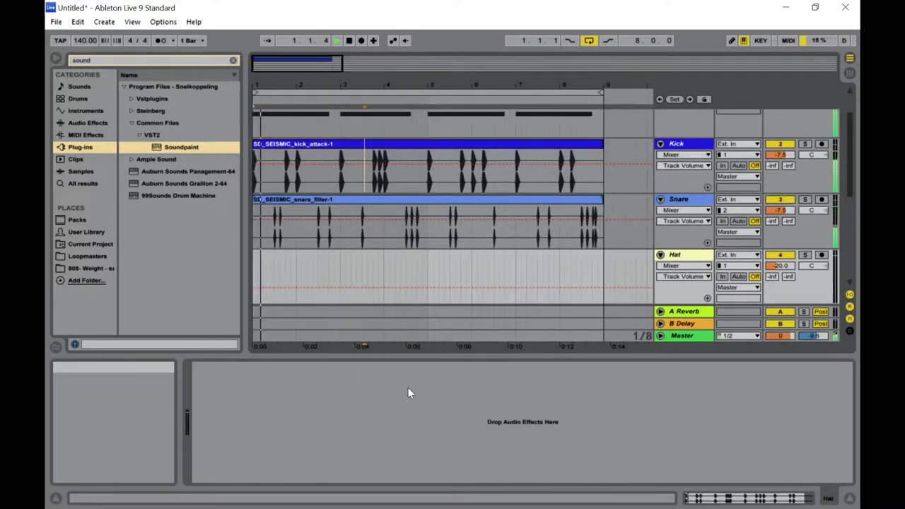
Place SD_SEISMIC_hat_titan from File Explorer at the start of the Hat track and trim the clip to an eighth note
drag(297, 62, 297, 79)
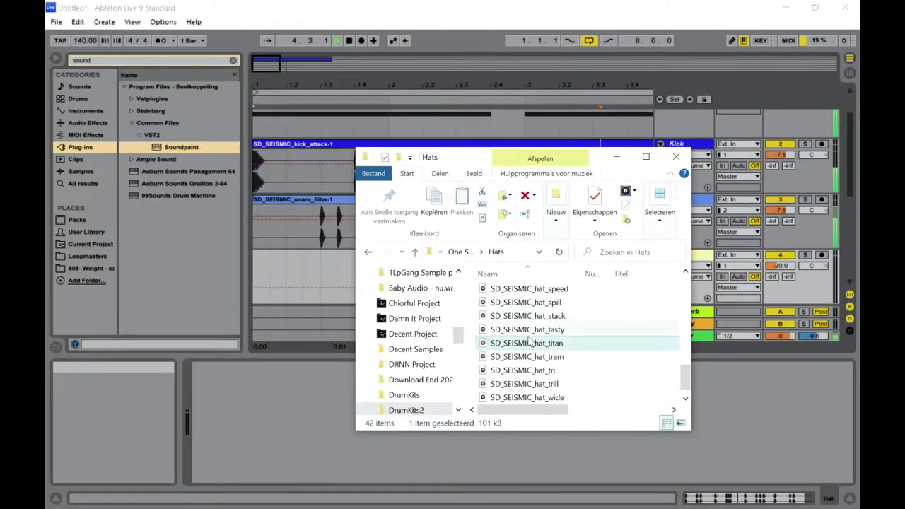
mouse_move(488, 343)
mouse_down()
mouse_move(244, 262)
mouse_move(266, 285)
mouse_move(271, 275)
mouse_up()
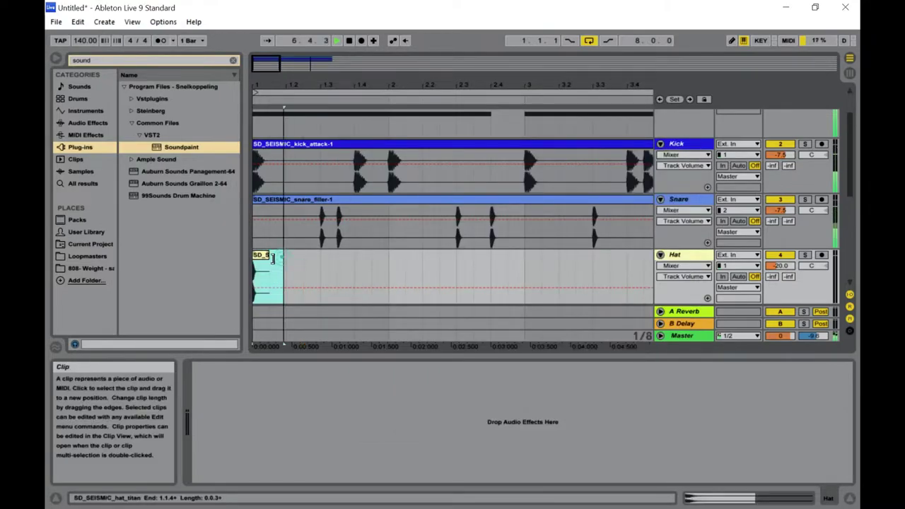
drag(283, 258, 269, 258)
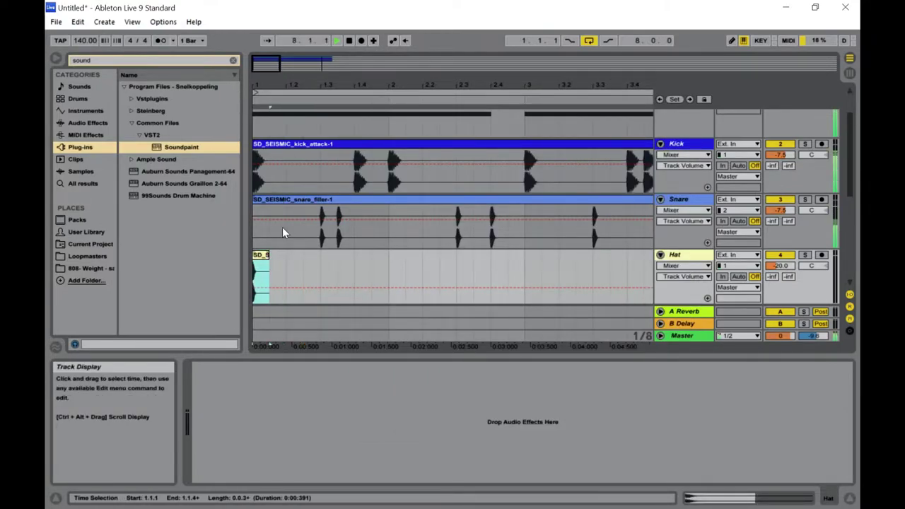
Duplicate the eighth-note hat clip repeatedly along the Hat track until it fills exactly eight bars, undoing any copies past bar 9
key(ctrl+d)
key(ctrl+d)
key(ctrl+d)
key(ctrl+d)
key(ctrl+d)
key(ctrl+d)
key(ctrl+d)
key(ctrl+d)
key(ctrl+d)
key(ctrl+d)
key(ctrl+d)
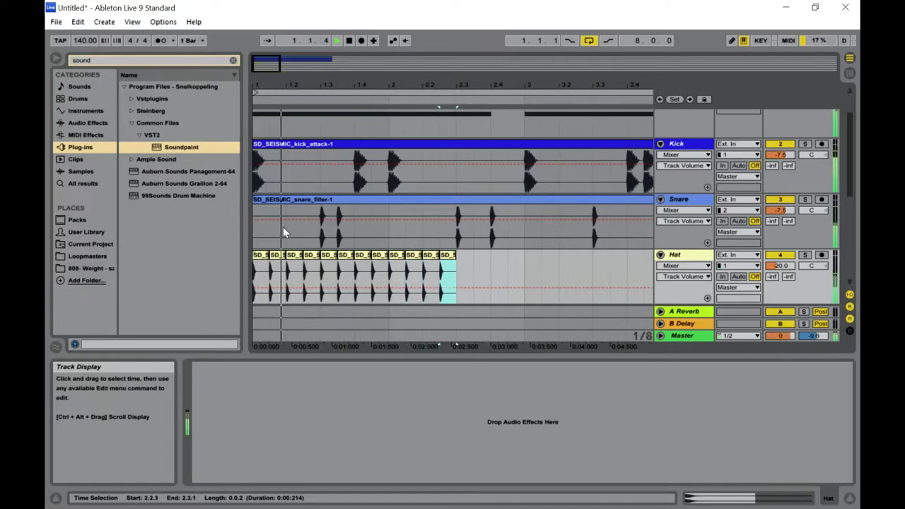
key(ctrl+d)
key(ctrl+d)
key(ctrl+d)
key(ctrl+d)
key(ctrl+d)
key(ctrl+d)
key(ctrl+d)
key(ctrl+d)
key(ctrl+d)
key(ctrl+d)
key(ctrl+d)
key(ctrl+d)
key(ctrl+d)
key(ctrl+d)
key(ctrl+d)
key(ctrl+d)
key(ctrl+d)
key(ctrl+d)
key(ctrl+d)
key(ctrl+d)
key(ctrl+d)
key(ctrl+d)
key(ctrl+d)
key(ctrl+d)
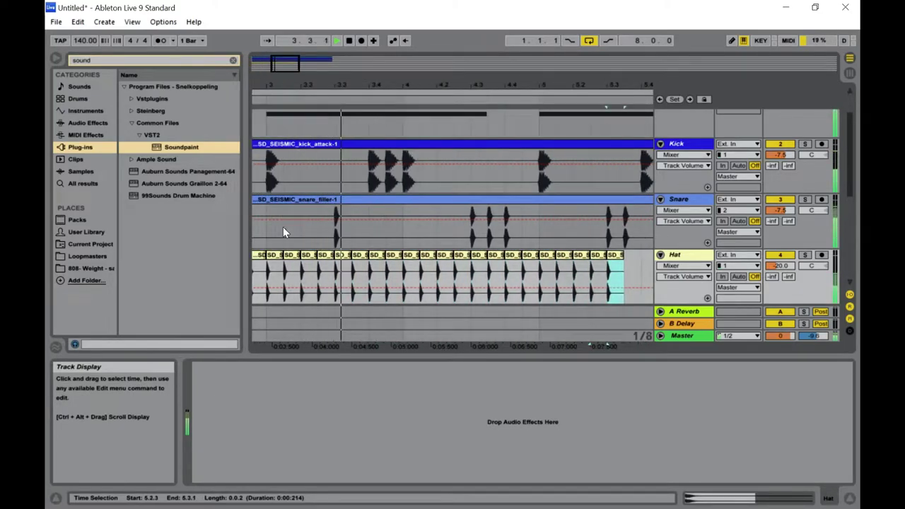
key(ctrl+d)
key(ctrl+d)
key(ctrl+d)
key(ctrl+d)
key(ctrl+d)
key(ctrl+d)
key(ctrl+d)
key(ctrl+d)
key(ctrl+d)
key(ctrl+d)
key(ctrl+d)
key(ctrl+d)
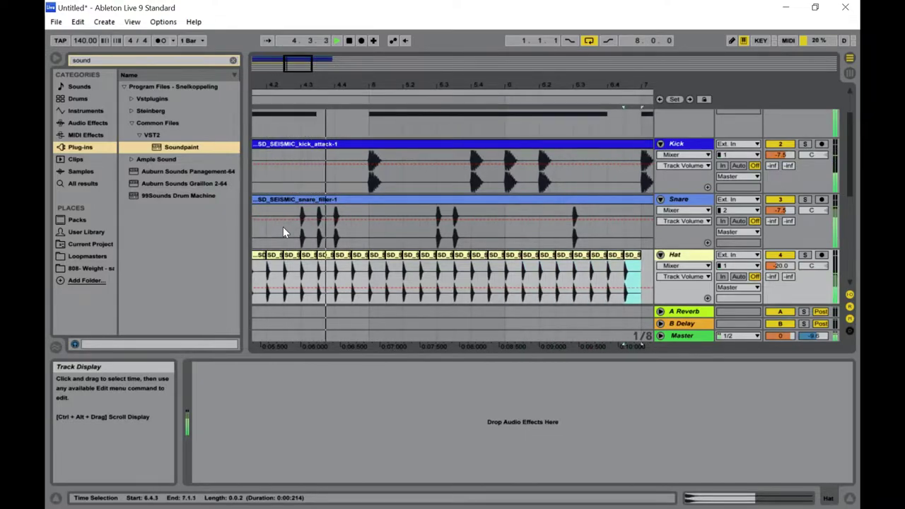
key(ctrl+d)
key(ctrl+d)
key(ctrl+d)
key(ctrl+d)
key(ctrl+d)
key(ctrl+d)
key(ctrl+d)
key(ctrl+d)
key(ctrl+d)
key(ctrl+d)
key(ctrl+d)
key(ctrl+d)
key(ctrl+d)
key(ctrl+d)
key(ctrl+d)
key(ctrl+d)
key(ctrl+d)
key(ctrl+d)
key(ctrl+d)
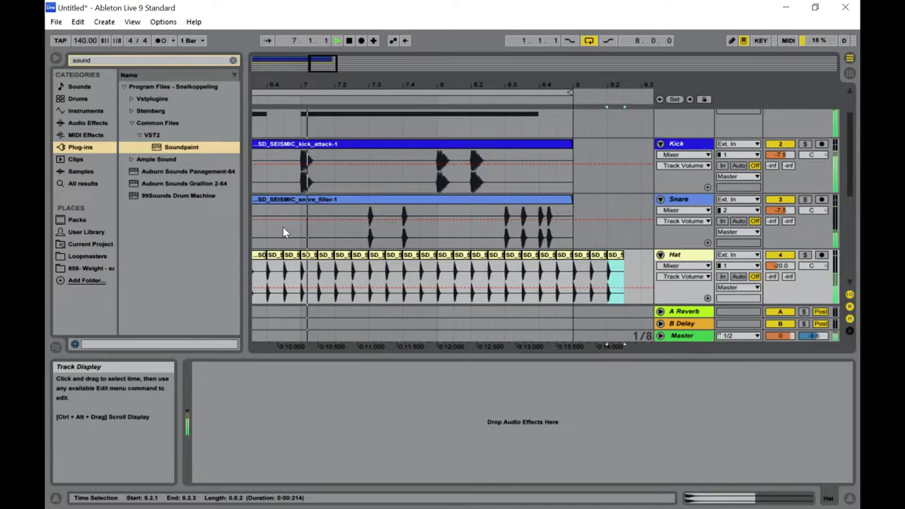
key(ctrl+z)
key(ctrl+z)
key(ctrl+z)
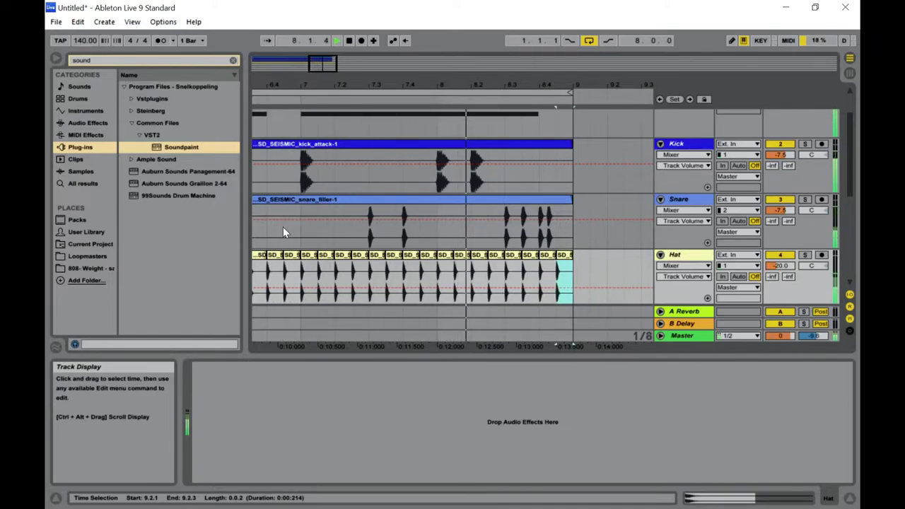
Set the fixed grid to 1/16 and shorten the hat clip at 1.3.3 to a sixteenth note
drag(320, 63, 258, 63)
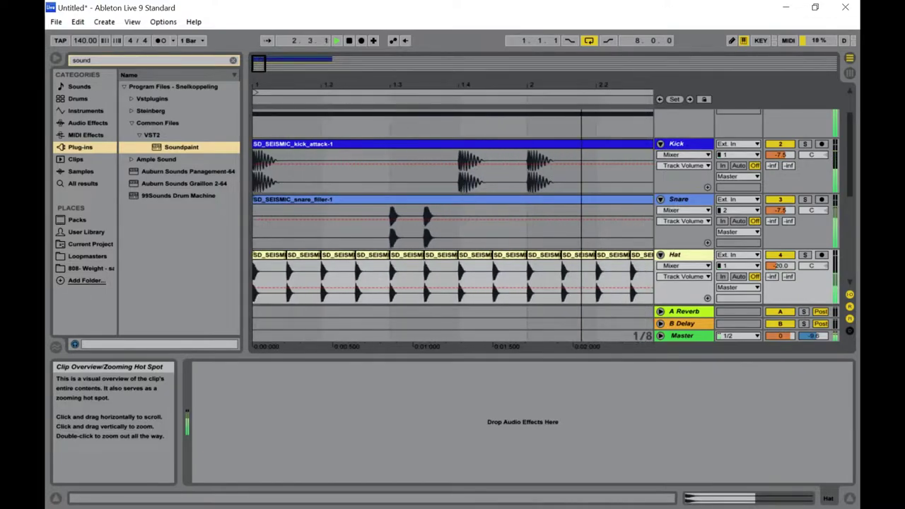
click(461, 235)
right_click(446, 281)
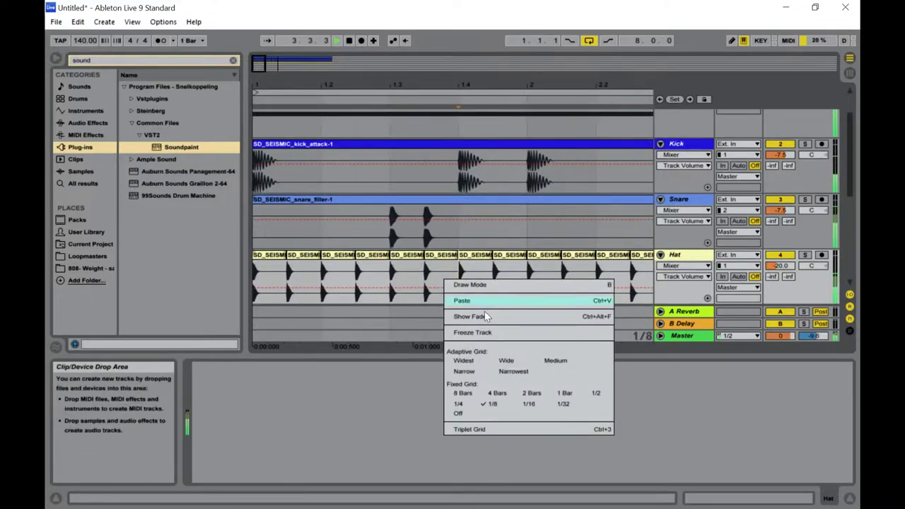
click(526, 405)
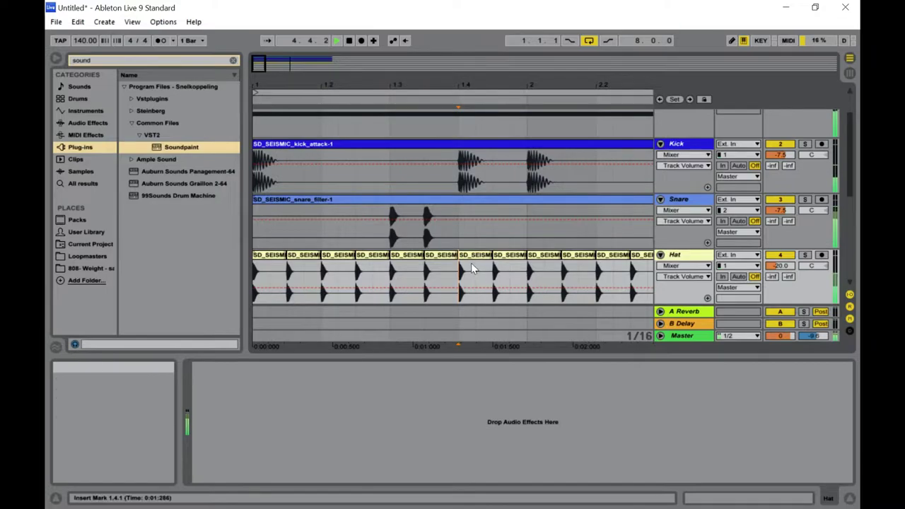
click(446, 257)
drag(447, 256, 434, 258)
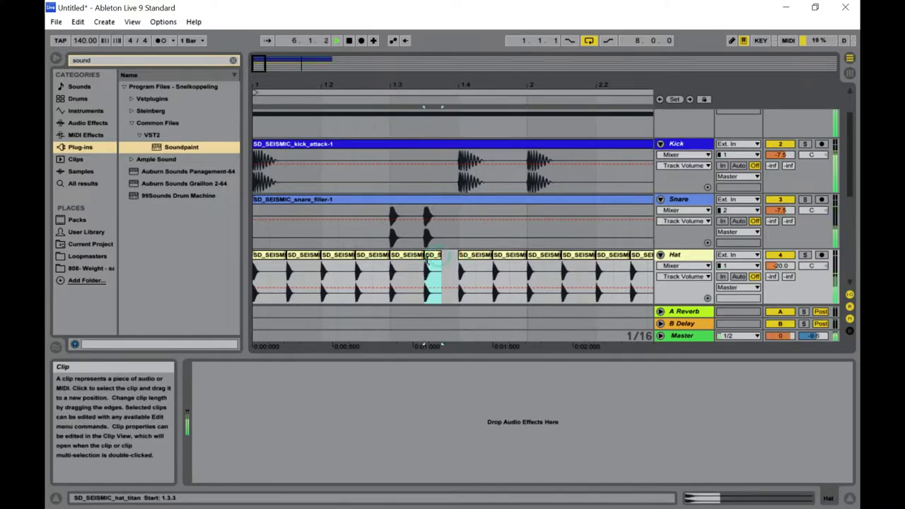
Shorten the hat clip at 2.4.3 to a sixteenth note and duplicate it to fill 2.4.4
drag(261, 64, 267, 64)
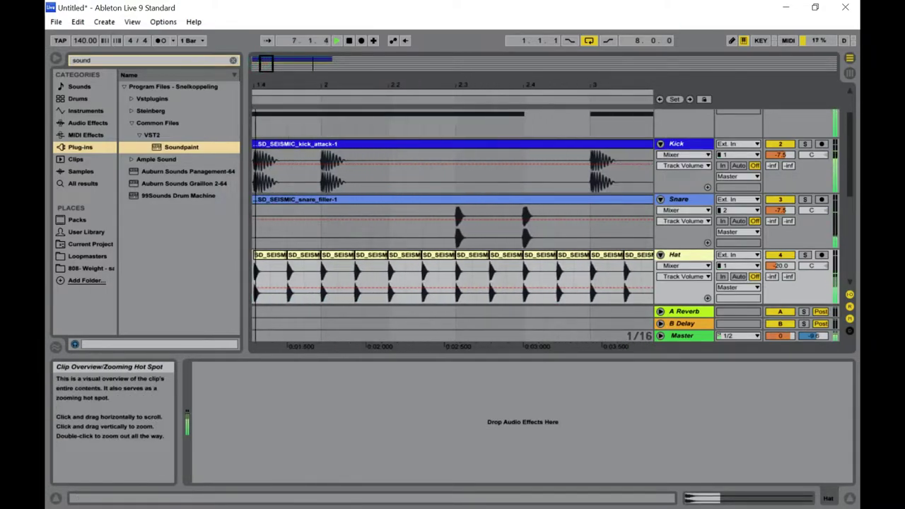
click(584, 260)
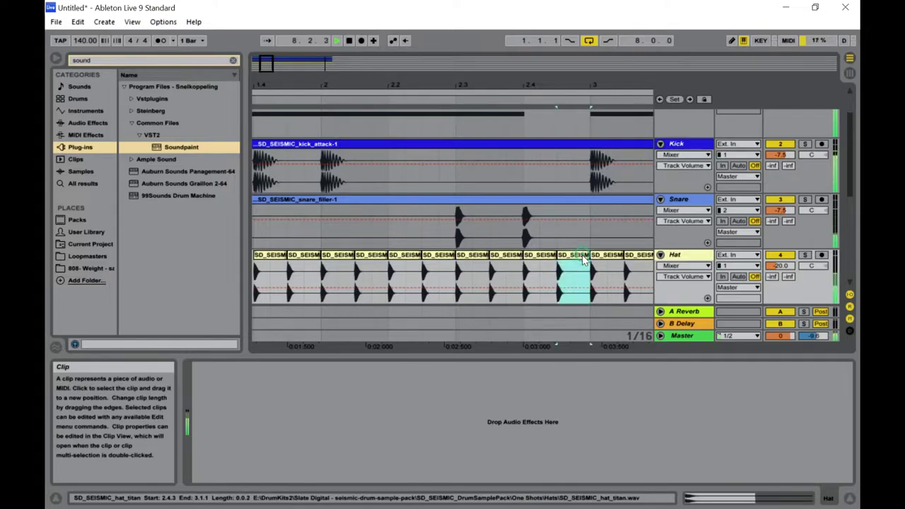
drag(589, 257, 567, 259)
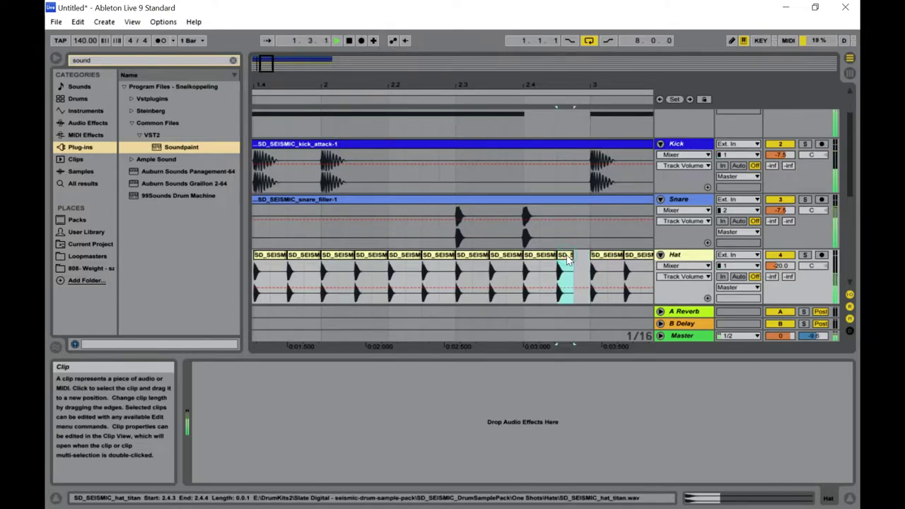
click(582, 269)
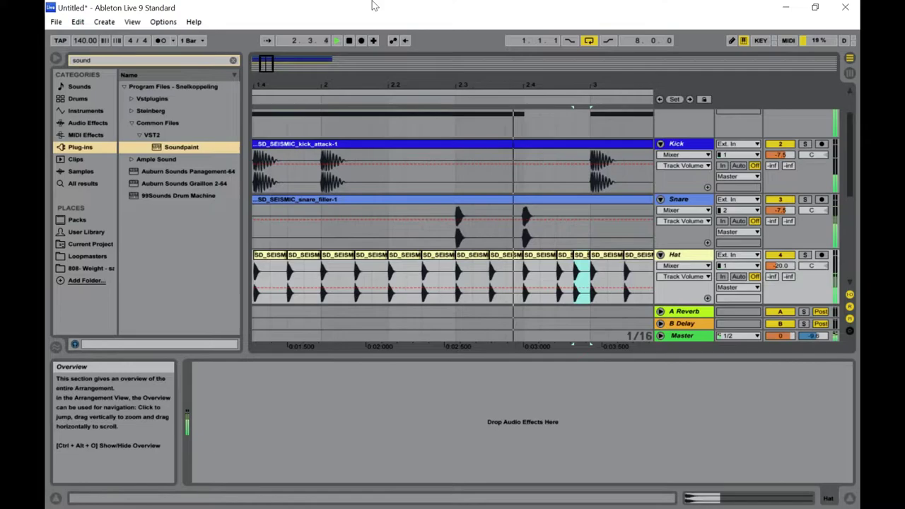
Shorten the hat clips at 3.3.3 and 3.3.1 to sixteenth notes and duplicate the 3.3.1 clip to 3.3.2
drag(264, 65, 279, 72)
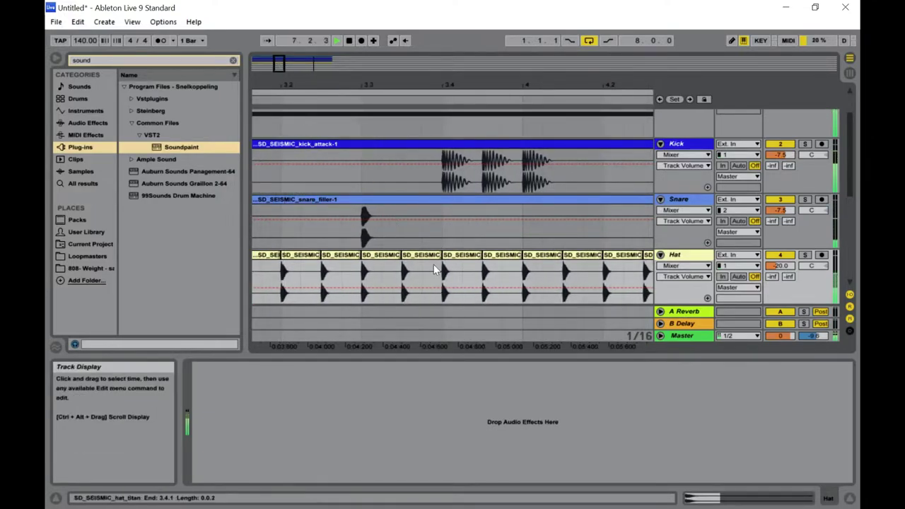
drag(401, 282, 443, 283)
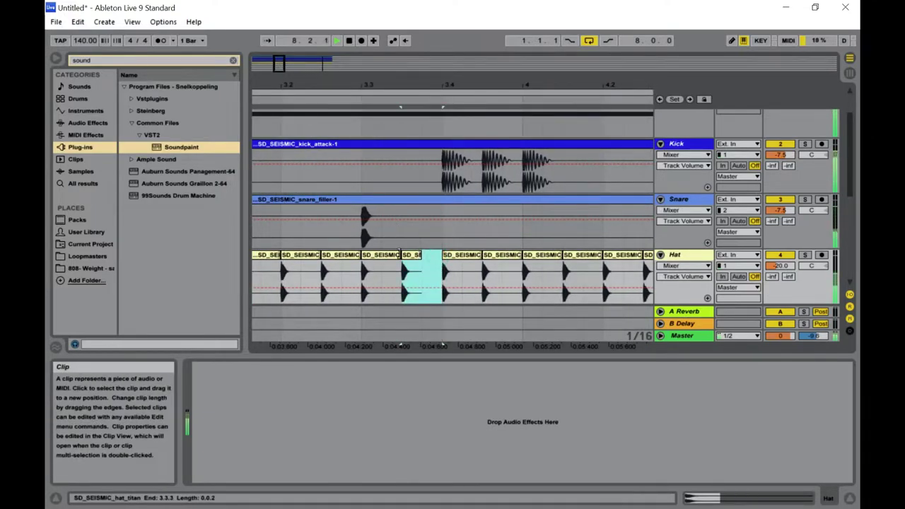
click(403, 256)
click(386, 259)
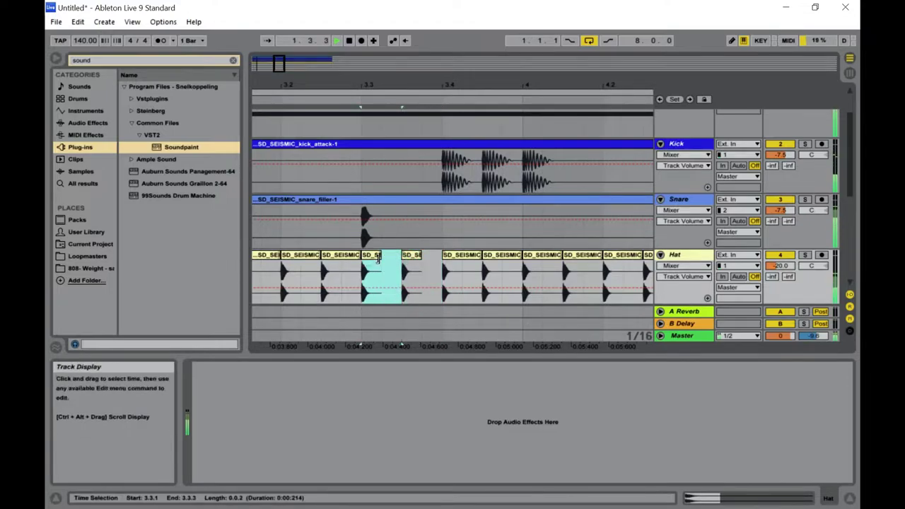
drag(386, 259, 365, 267)
key(ctrl+d)
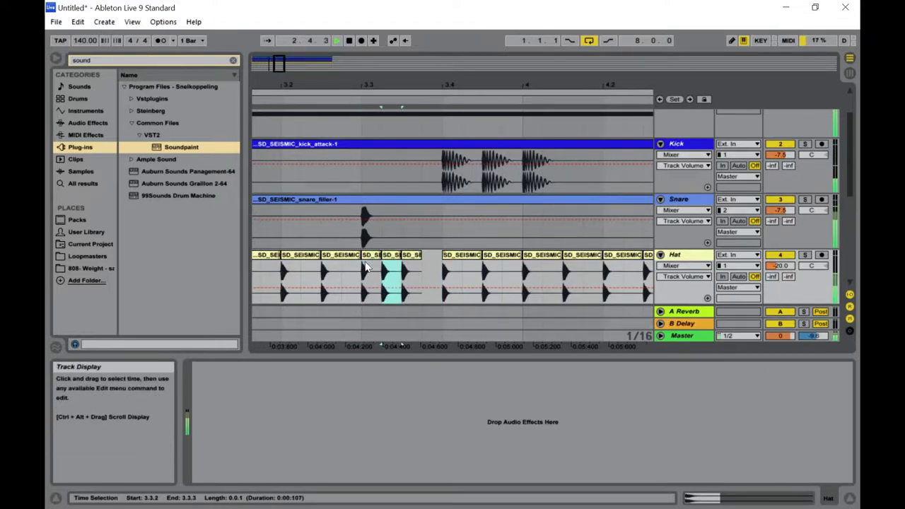
Shorten the hat clip at 4.4.3 to a sixteenth note and duplicate it to 4.4.4, just before bar 5
drag(279, 67, 290, 68)
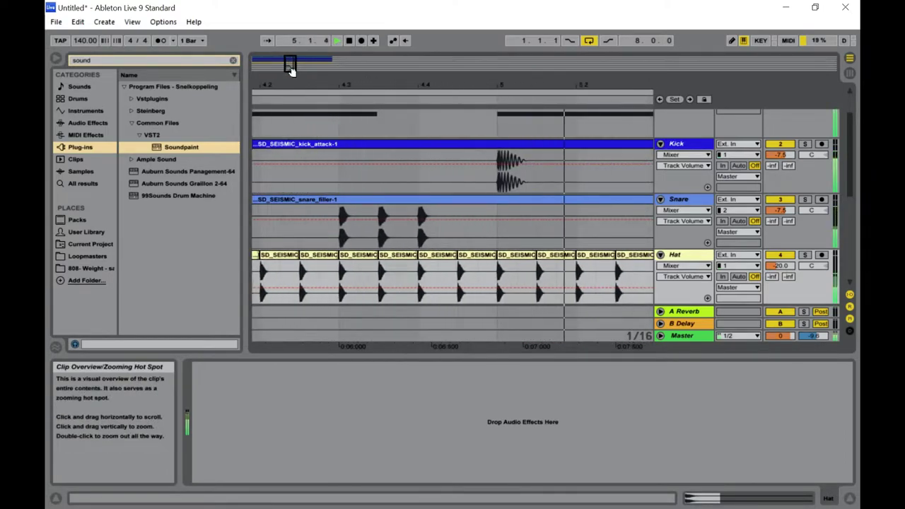
click(471, 260)
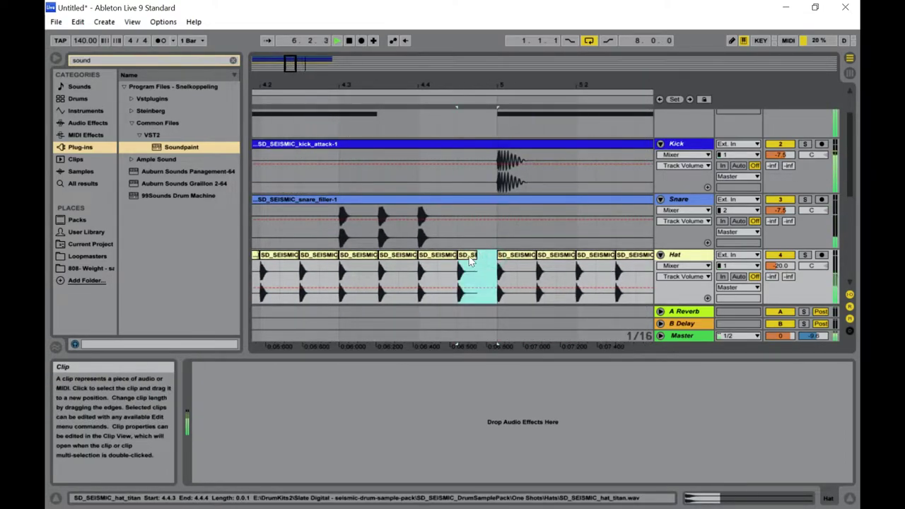
click(471, 260)
key(ctrl+d)
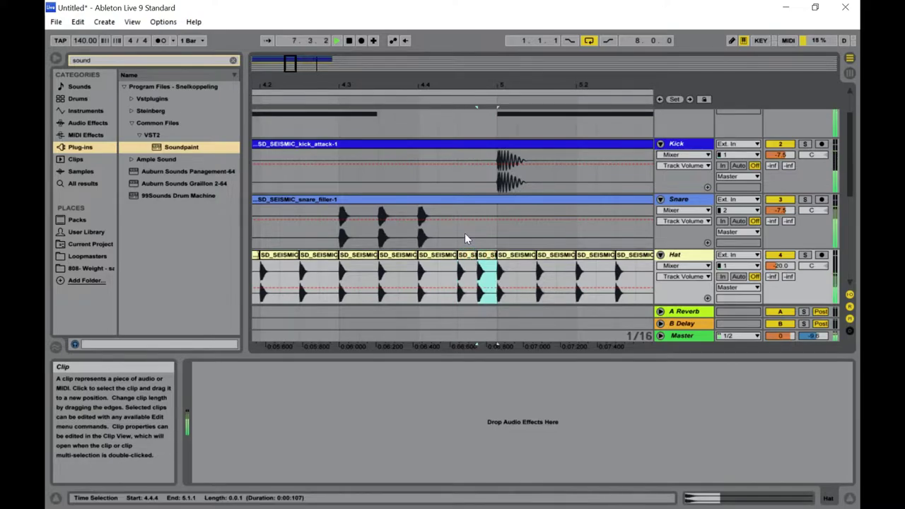
Shorten the hat clip at 5.3.3 to a sixteenth note and set the fixed grid to 1/32
click(295, 65)
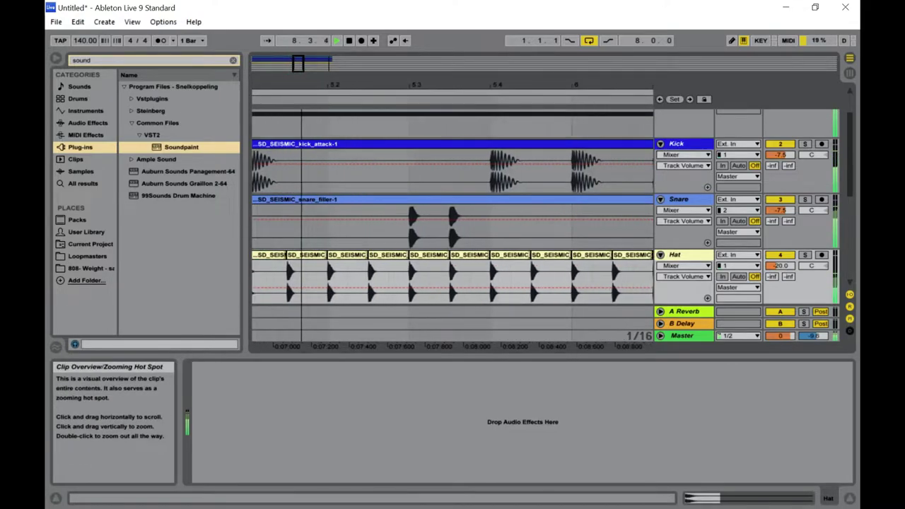
drag(434, 262, 414, 260)
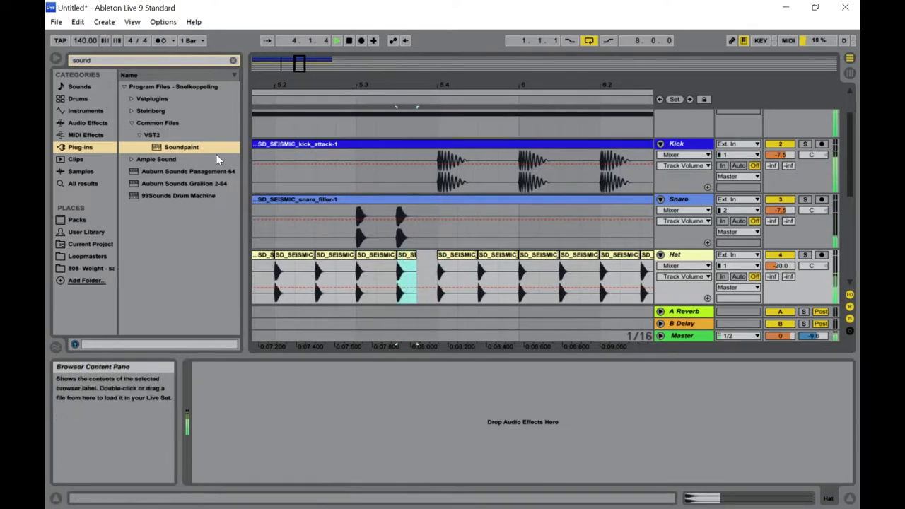
right_click(429, 265)
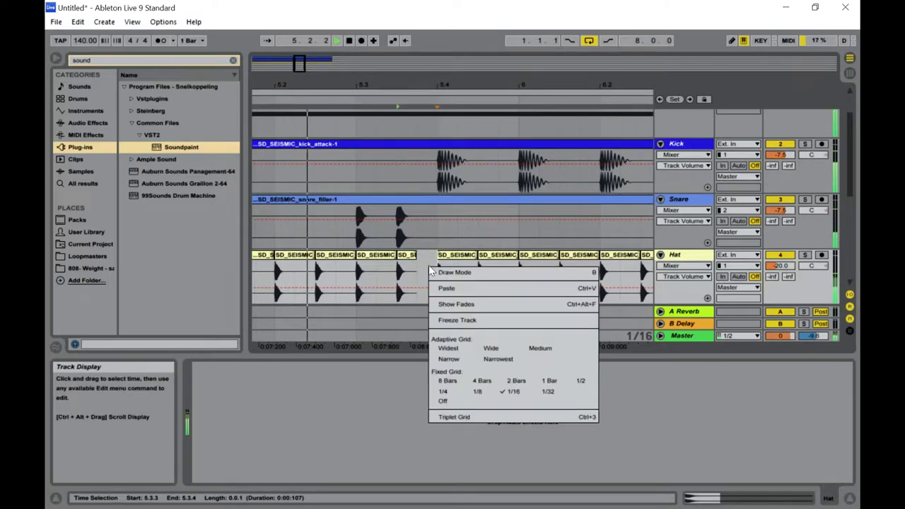
click(549, 393)
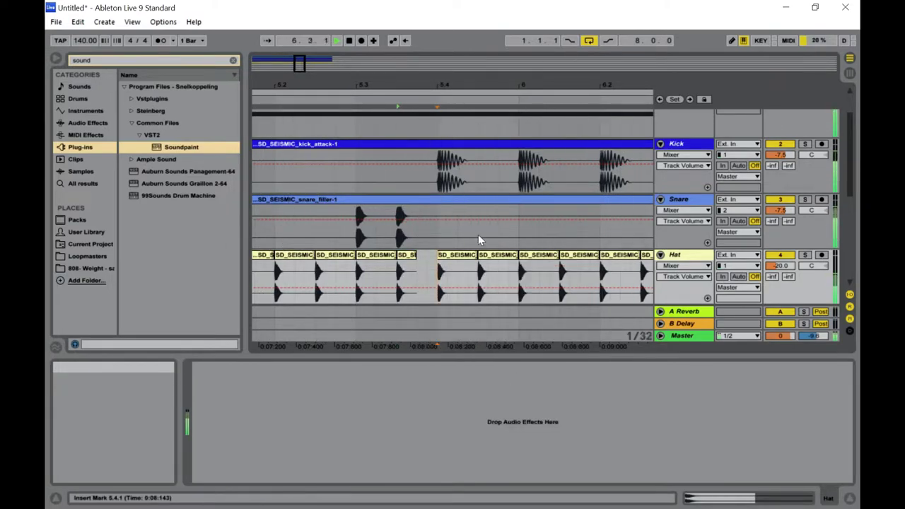
Trim the hat clip at 5.3.3 to a thirty-second note, duplicate it once, and lengthen the copy to a sixteenth note
click(415, 258)
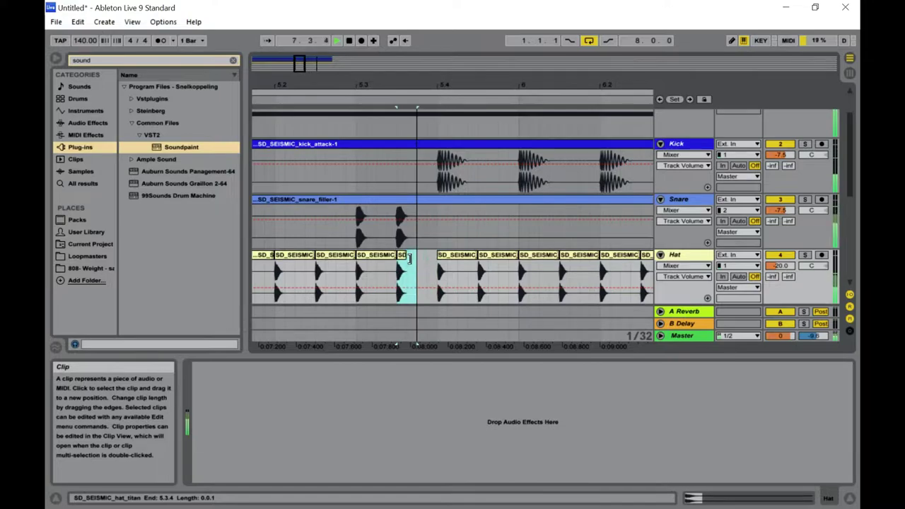
click(405, 266)
click(401, 260)
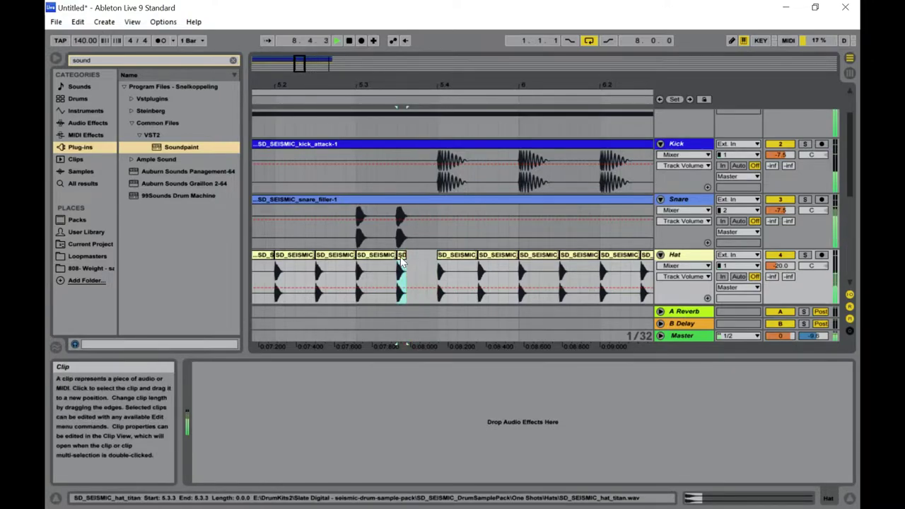
key(ctrl+d)
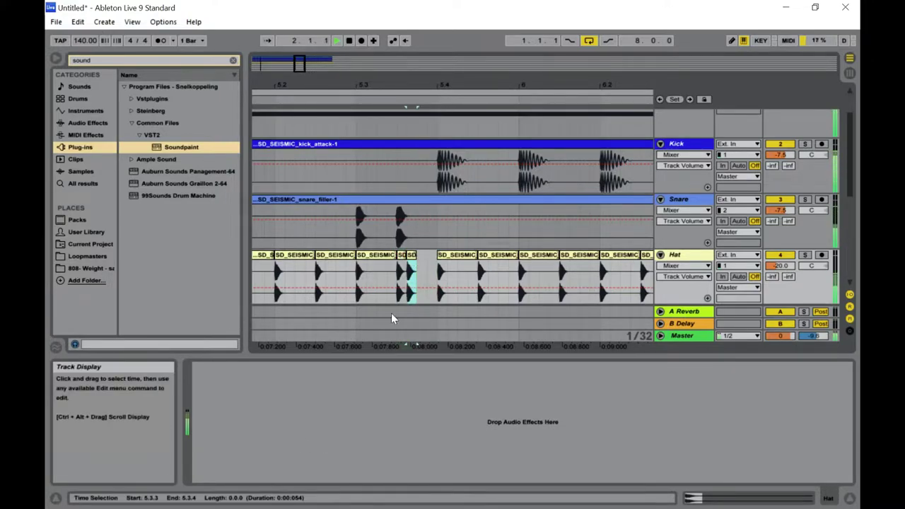
click(417, 256)
click(414, 279)
click(412, 256)
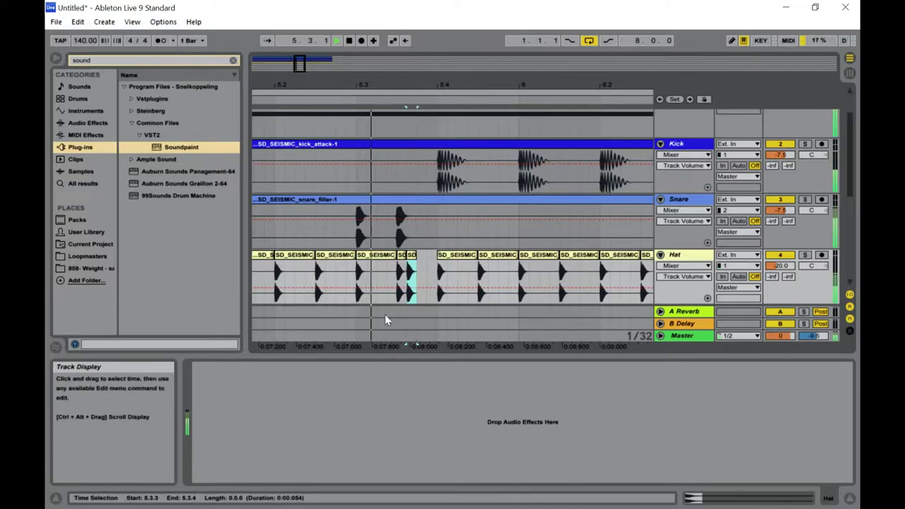
click(417, 253)
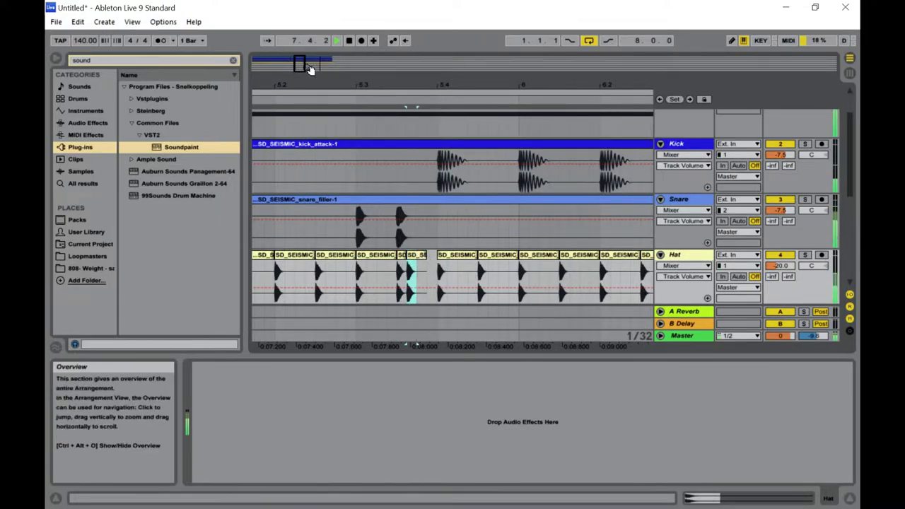
Shorten the hat clip at 6.4.3 to a sixteenth note and duplicate it to 6.4.4, just before bar 7
mouse_move(299, 63)
mouse_down()
mouse_move(322, 65)
mouse_move(316, 68)
mouse_up()
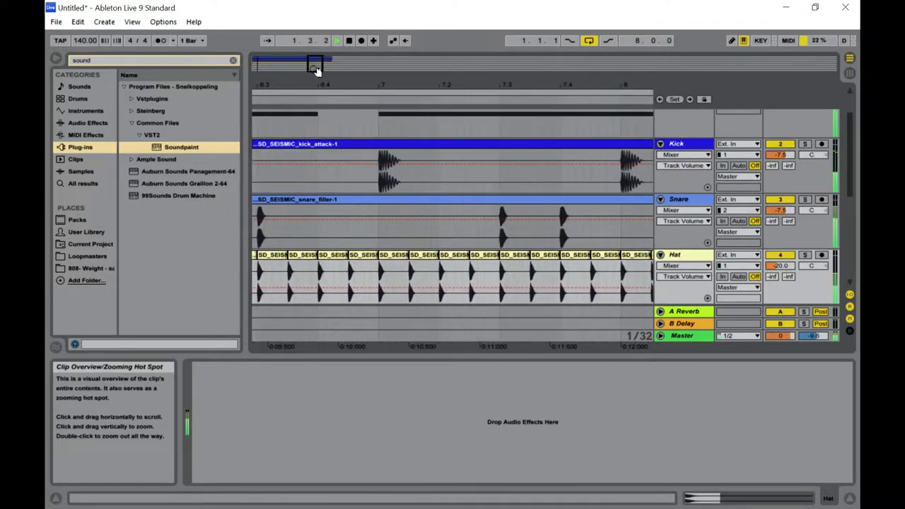
click(372, 256)
drag(373, 255, 362, 261)
key(ctrl+d)
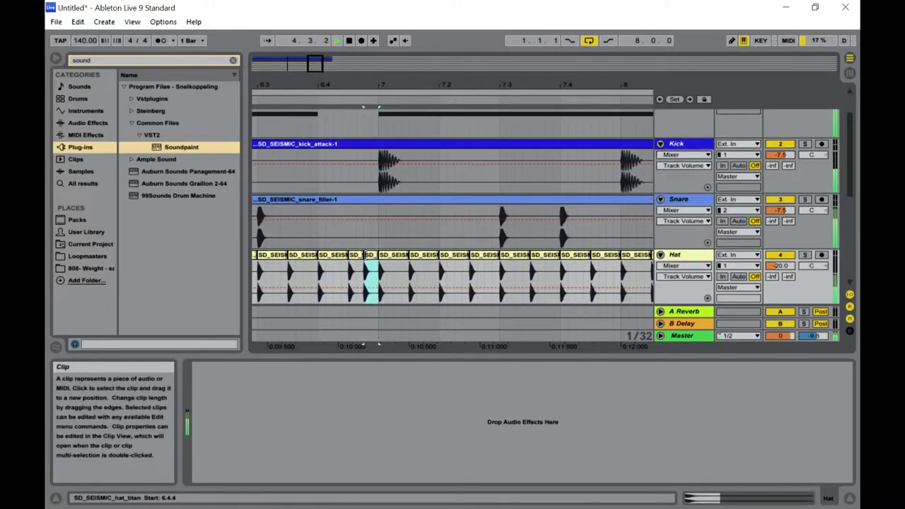
Shorten the hat clip at 7.4.3 to a sixteenth note and duplicate it to 7.4.4, just before bar 8
drag(315, 63, 326, 63)
click(348, 263)
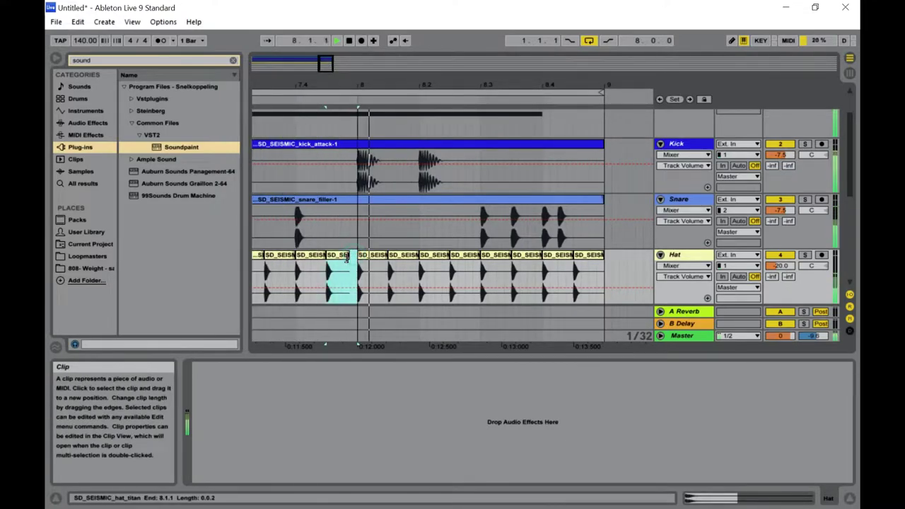
drag(358, 256, 341, 256)
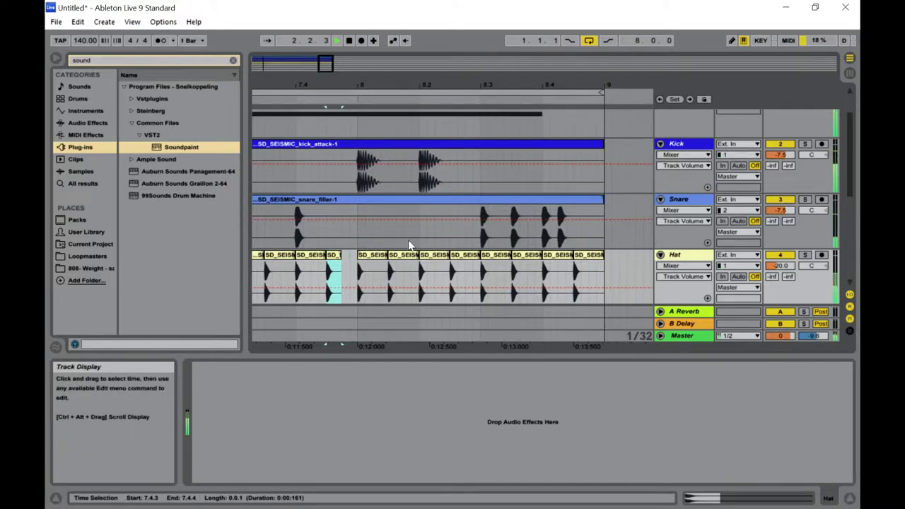
key(ctrl+d)
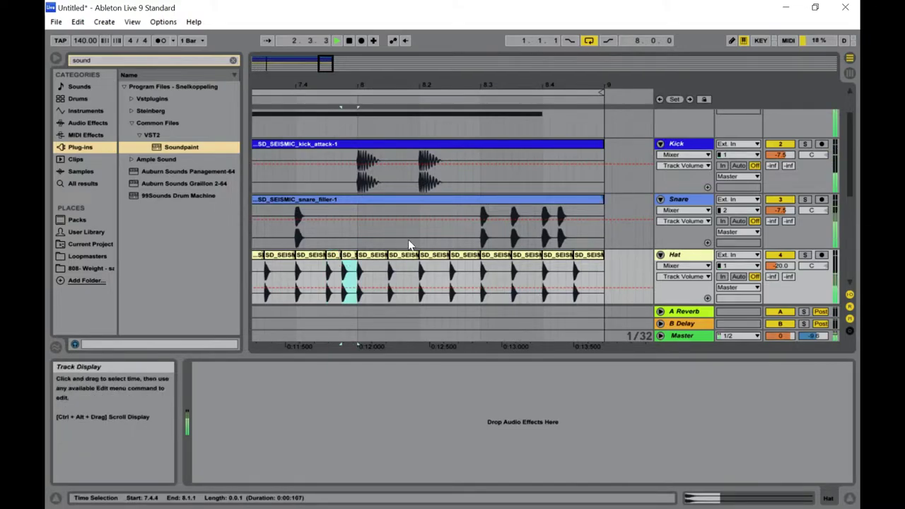
Trim the last hat clip at 8.4.3 to a thirty-second note, duplicate it twice, and extend the final copy to bar 9
click(599, 256)
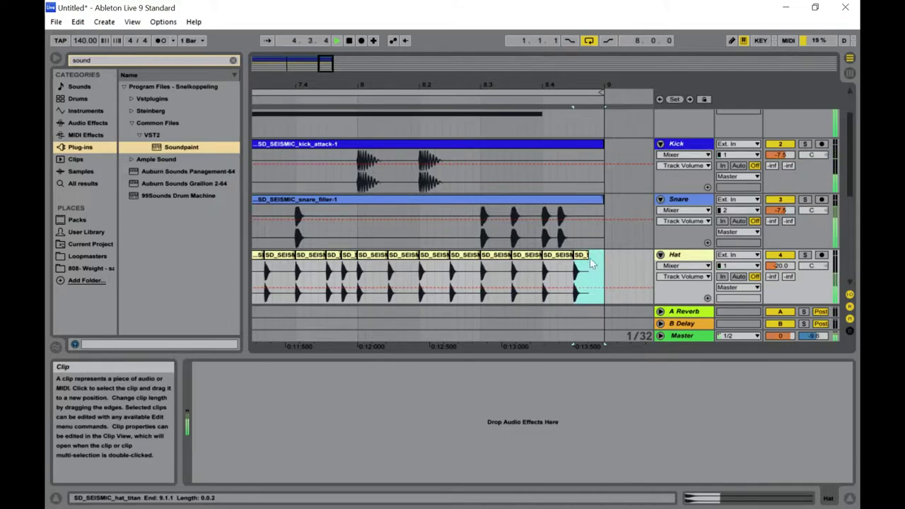
drag(586, 259, 580, 263)
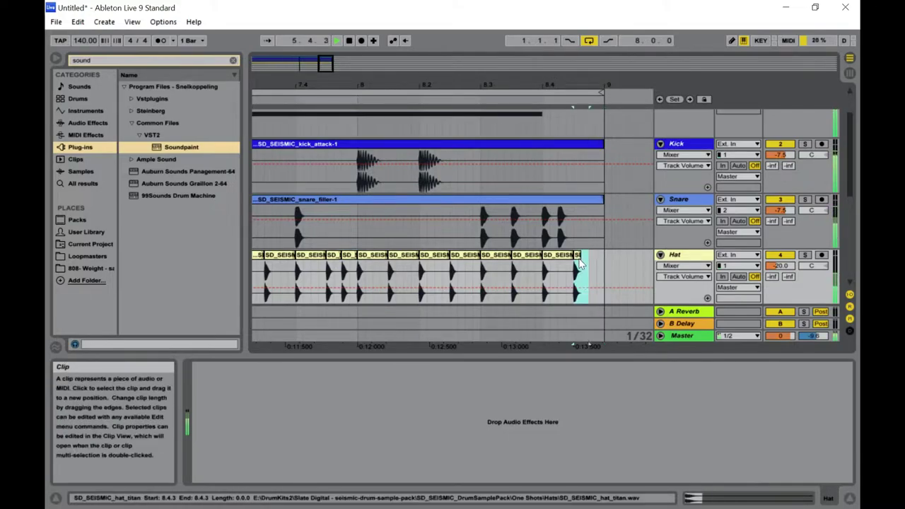
key(ctrl+d)
key(ctrl+d)
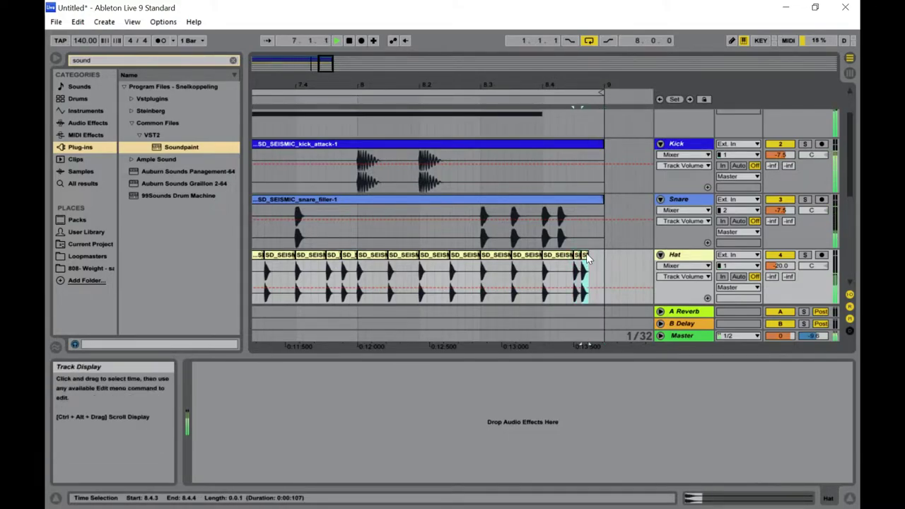
click(589, 258)
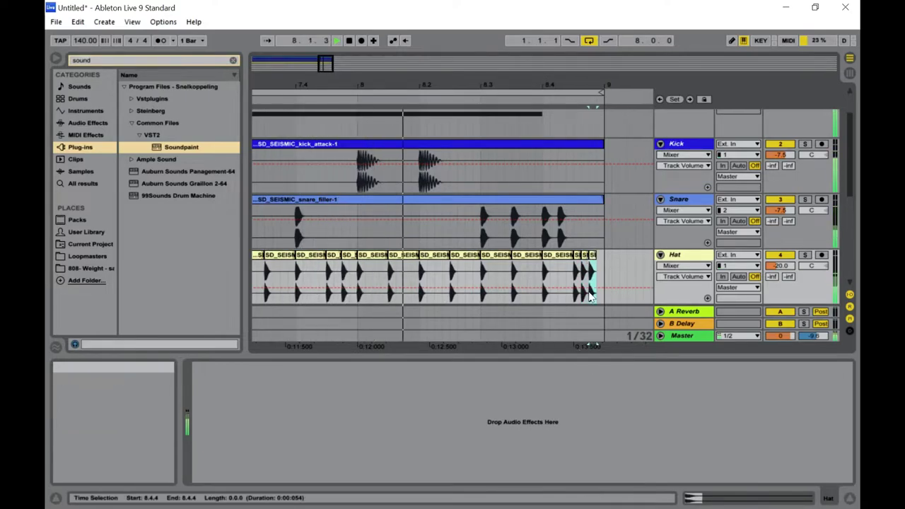
click(594, 256)
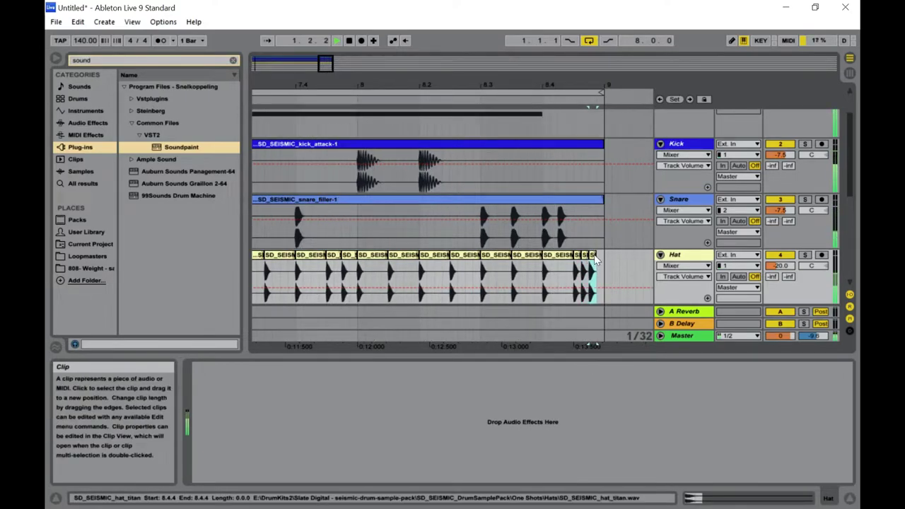
click(595, 261)
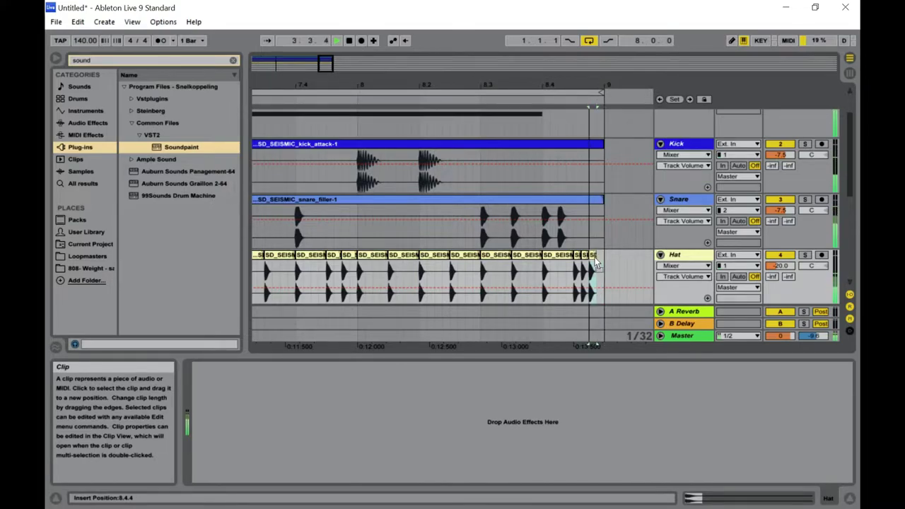
click(594, 259)
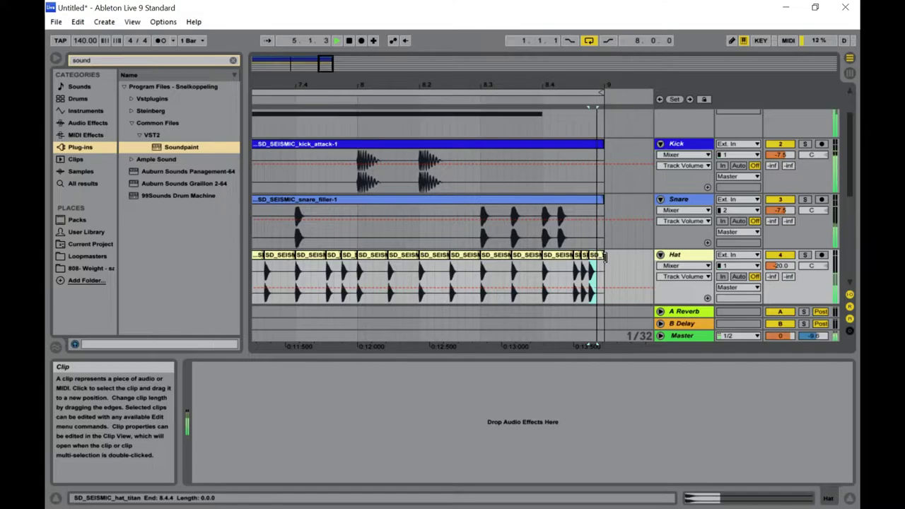
Shorten the hat clip at 8.1.3 to a sixteenth note and duplicate it to 8.1.4
click(539, 259)
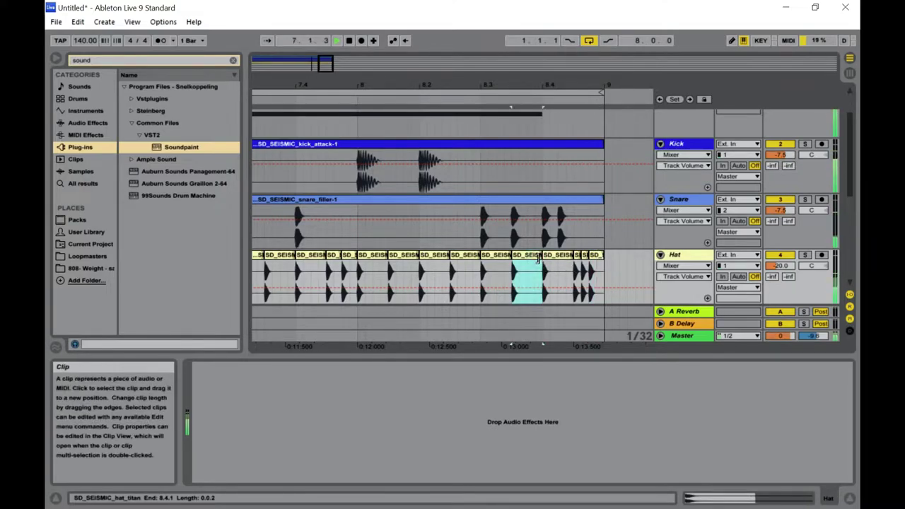
click(404, 256)
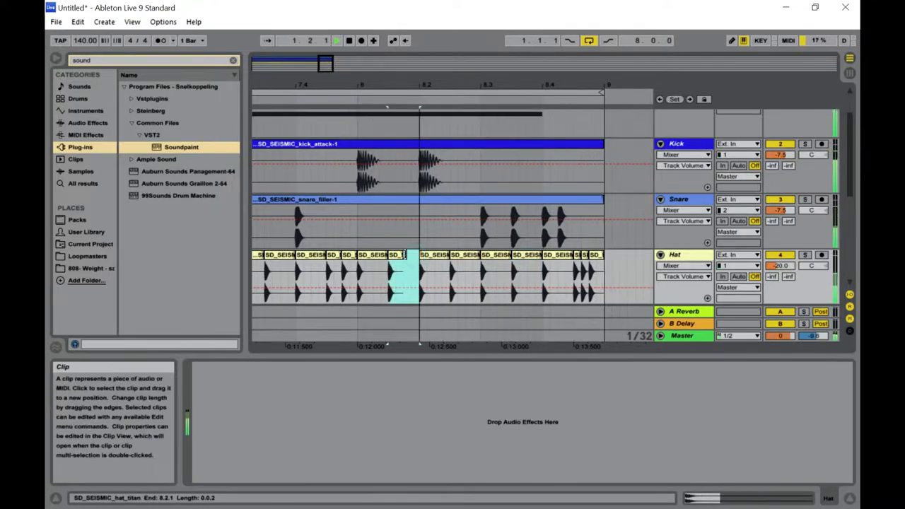
click(404, 259)
click(406, 255)
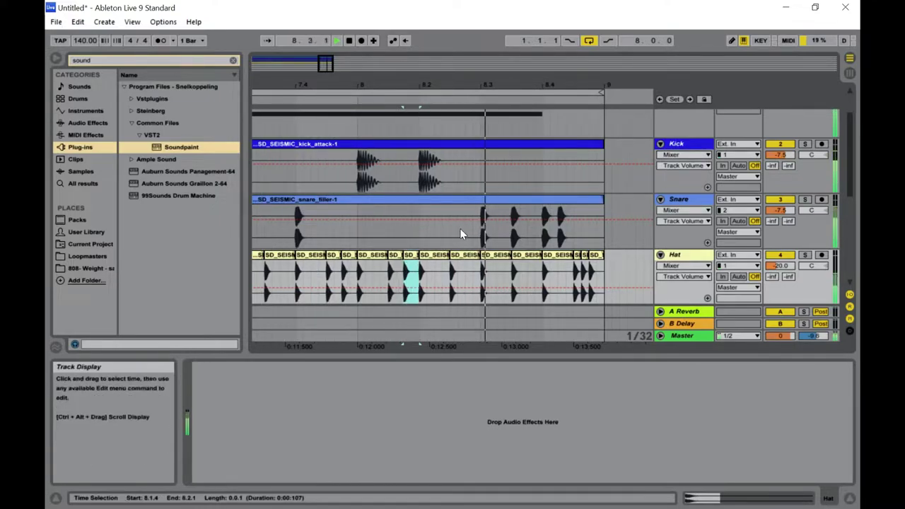
Stop playback and consolidate all the hat clips from 1.1.1 to 9.2.1 into a single clip
drag(292, 65, 293, 41)
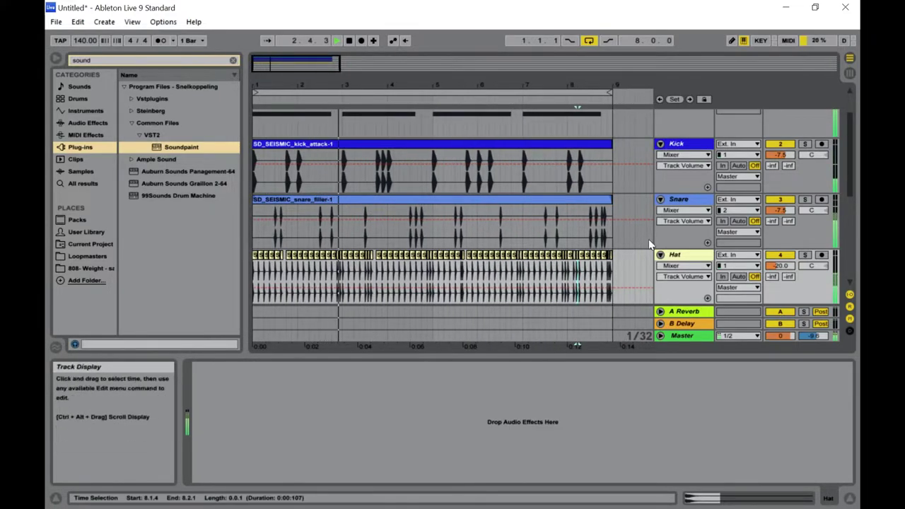
key(Tab)
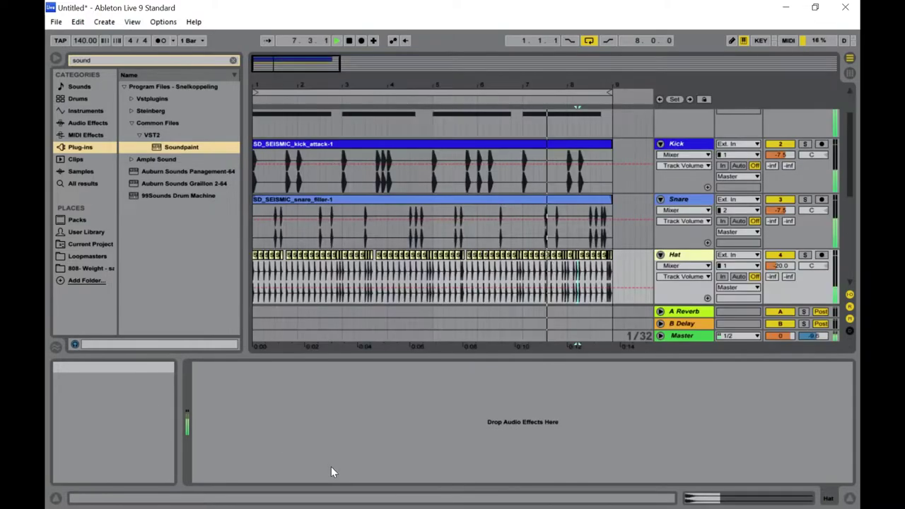
key(Tab)
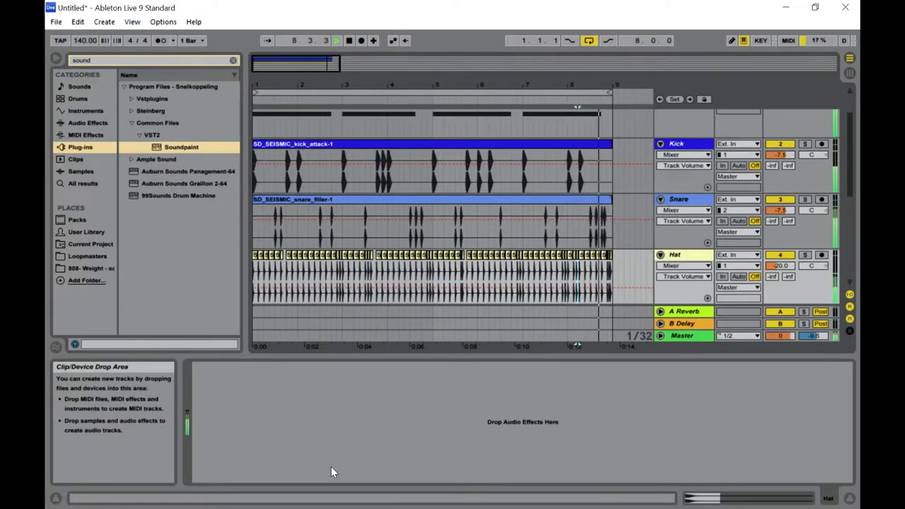
drag(613, 271, 185, 271)
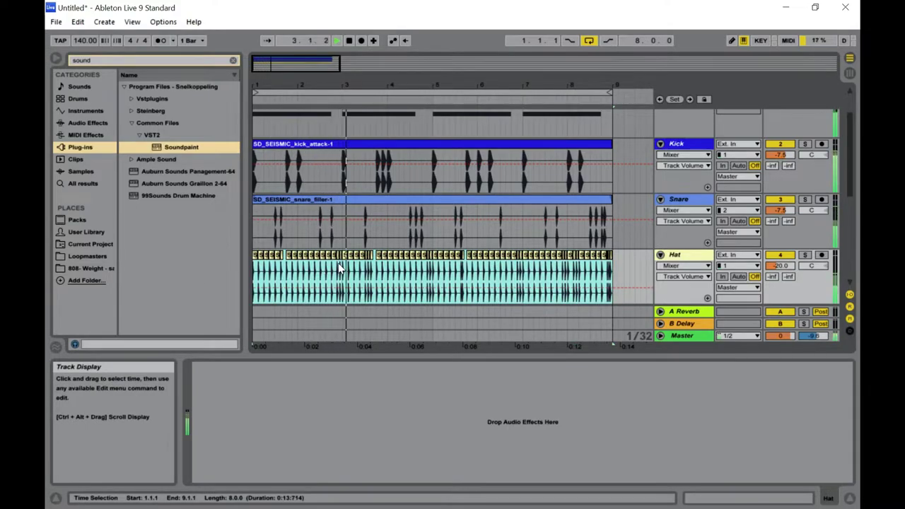
scroll(339, 272, up, 2)
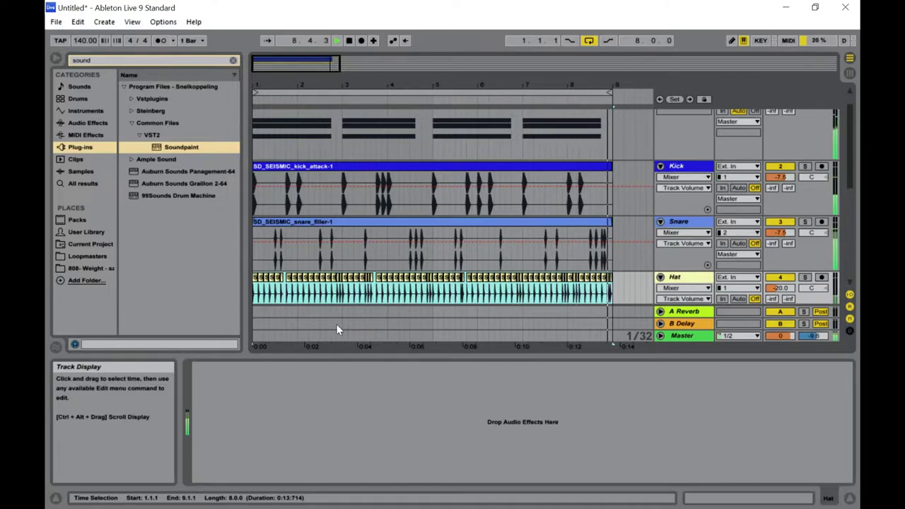
scroll(546, 234, down, 1)
scroll(545, 234, down, 4)
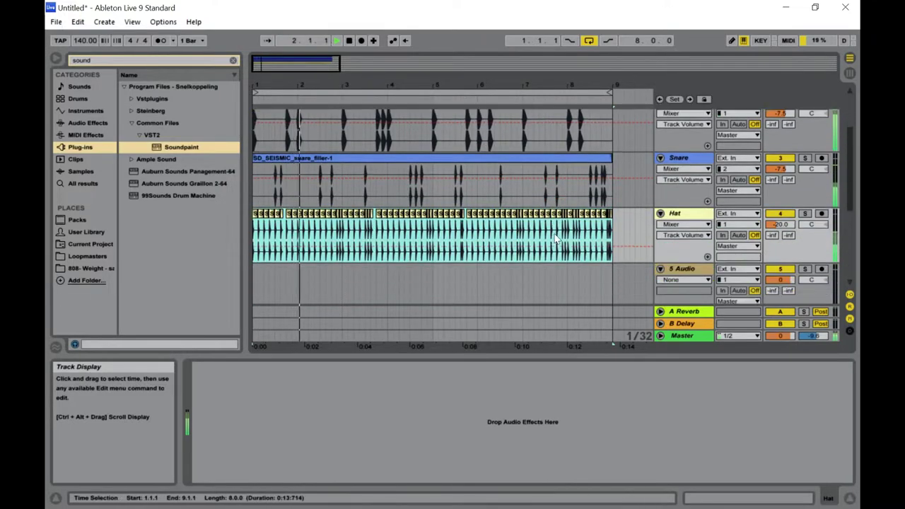
drag(626, 233, 204, 257)
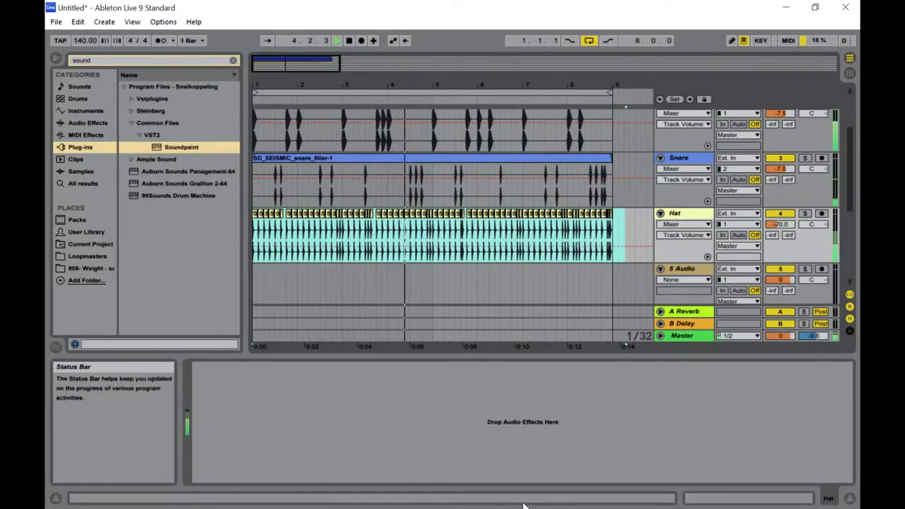
key(space)
right_click(403, 216)
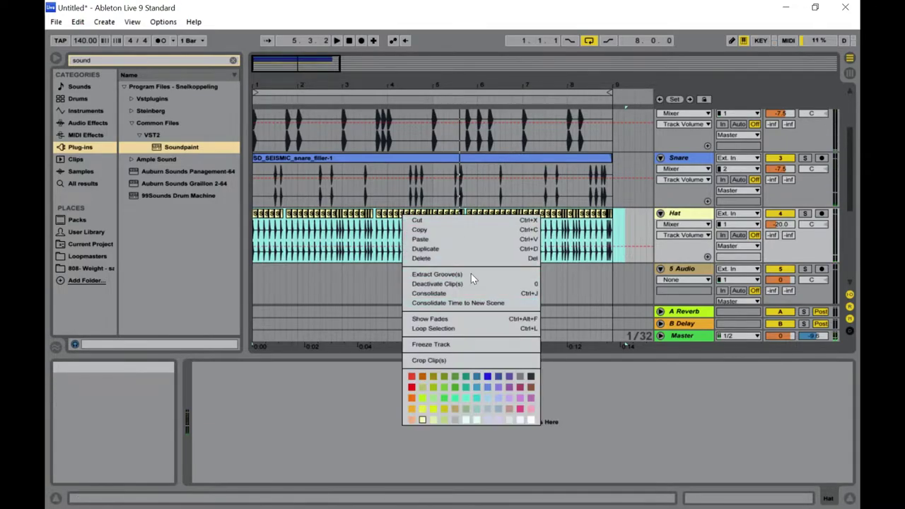
click(452, 291)
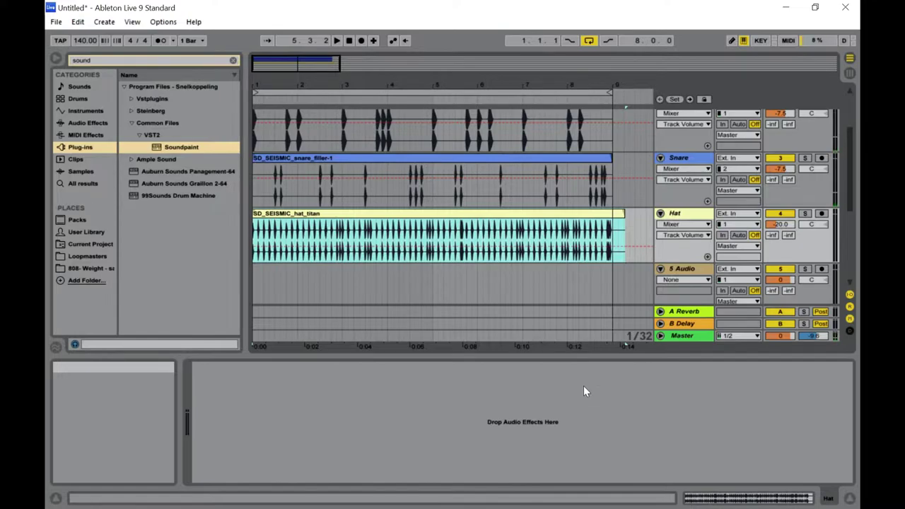
key(super)
key(Escape)
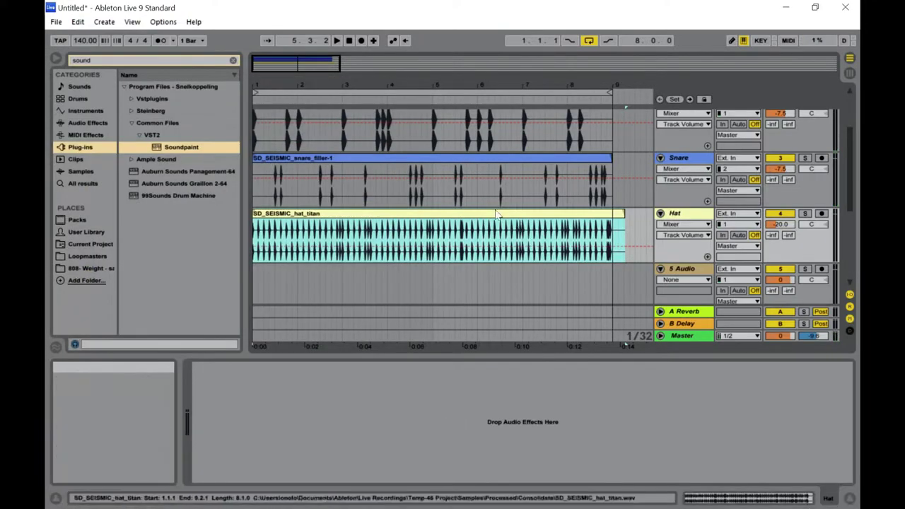
Resume playback and trim the end of the consolidated hat clip back to the start of bar 9
key(space)
drag(302, 71, 332, 127)
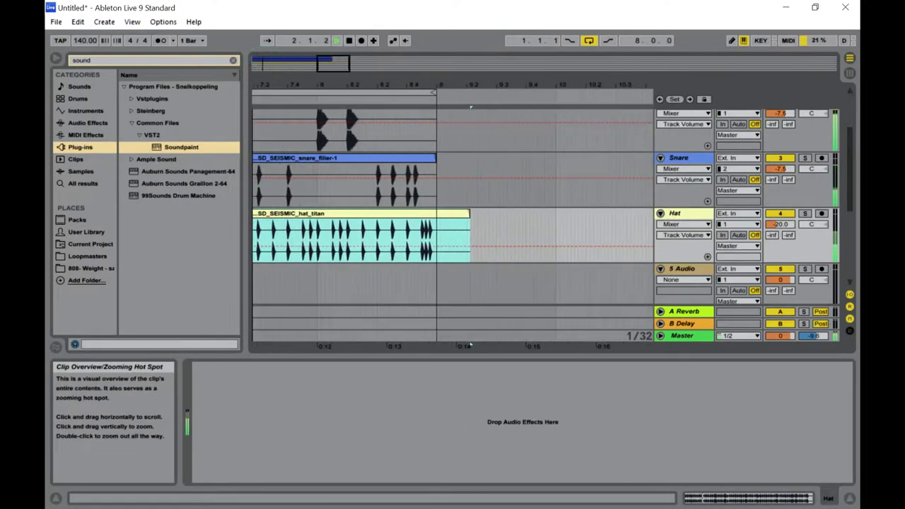
drag(467, 218, 437, 216)
Clear the browser search, open the hat clip's sample settings from the session mixer and set its transposition to -2 st
key(Tab)
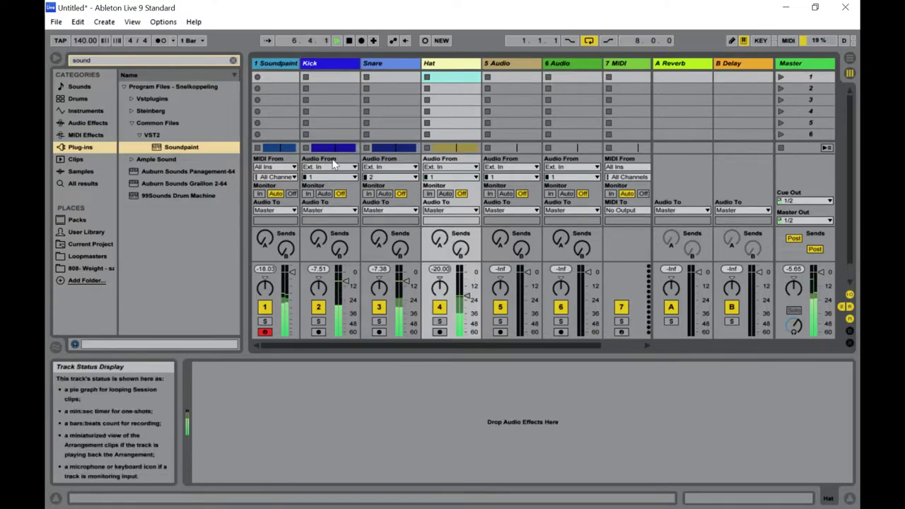
click(234, 60)
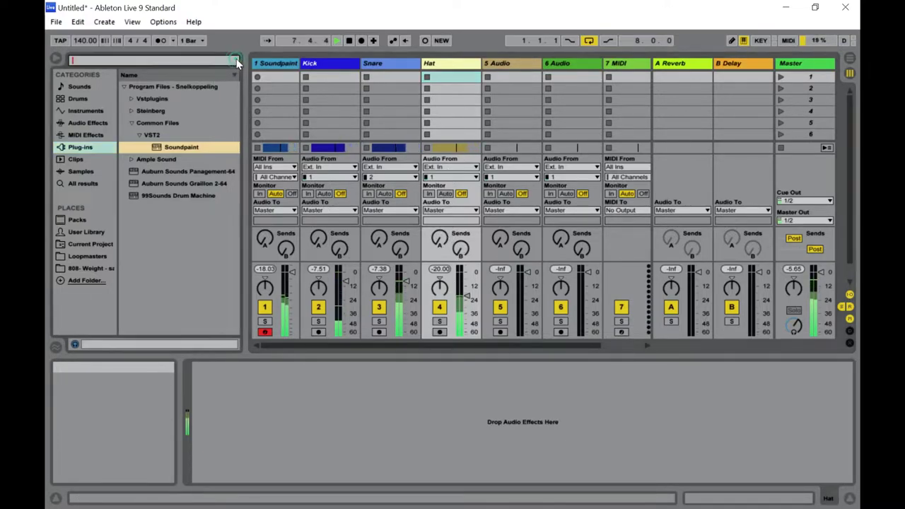
click(453, 150)
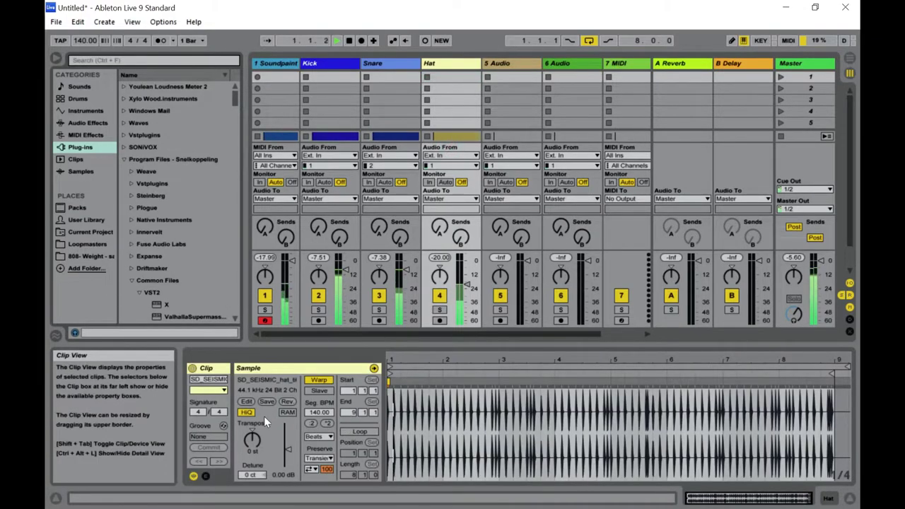
drag(252, 440, 251, 447)
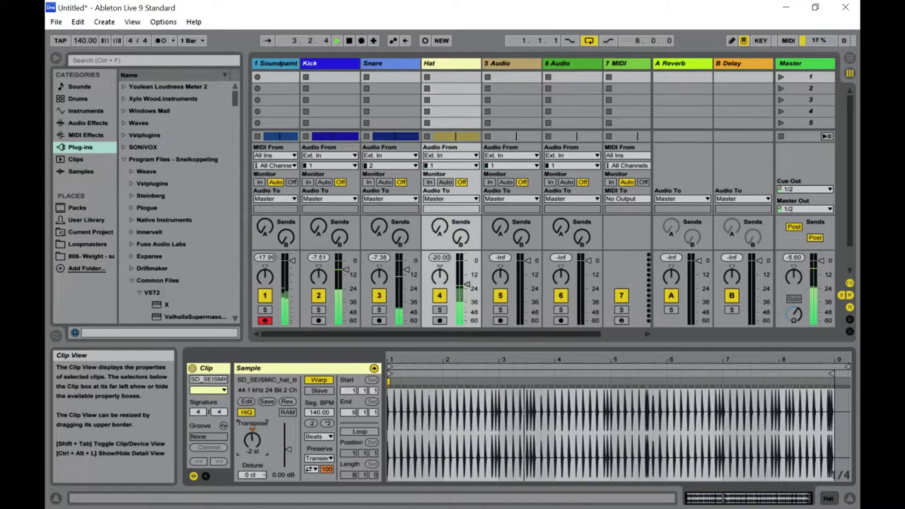
Tune the Hat clip's transposition to -4 st with a -4 ct detune, and lower the Hat track's volume to about -23 dB
drag(253, 475, 252, 479)
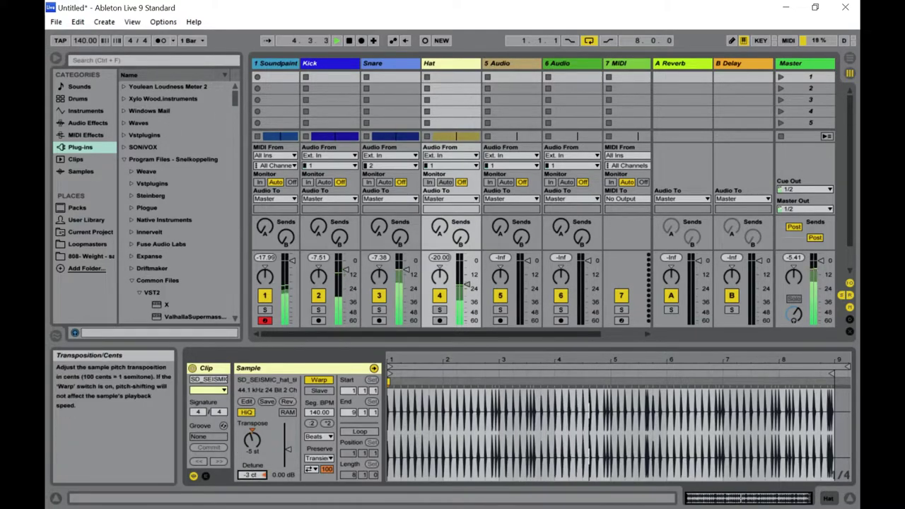
click(252, 451)
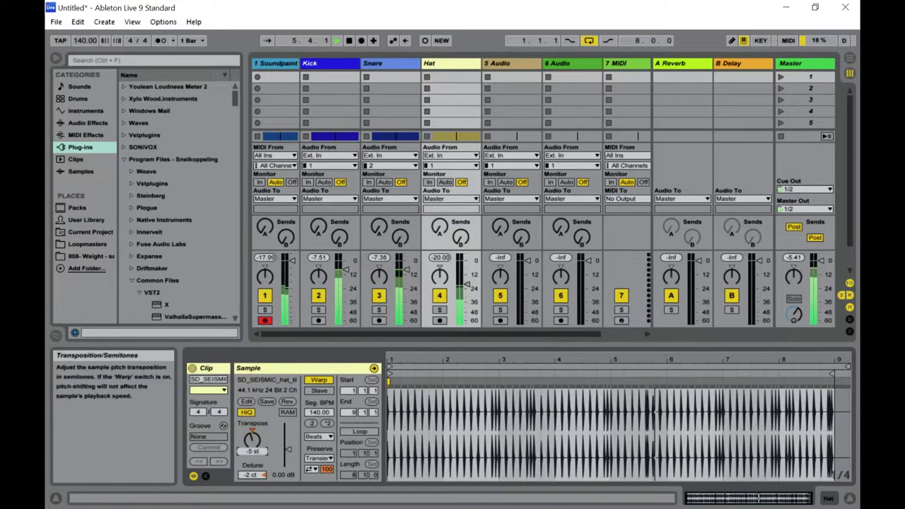
click(252, 474)
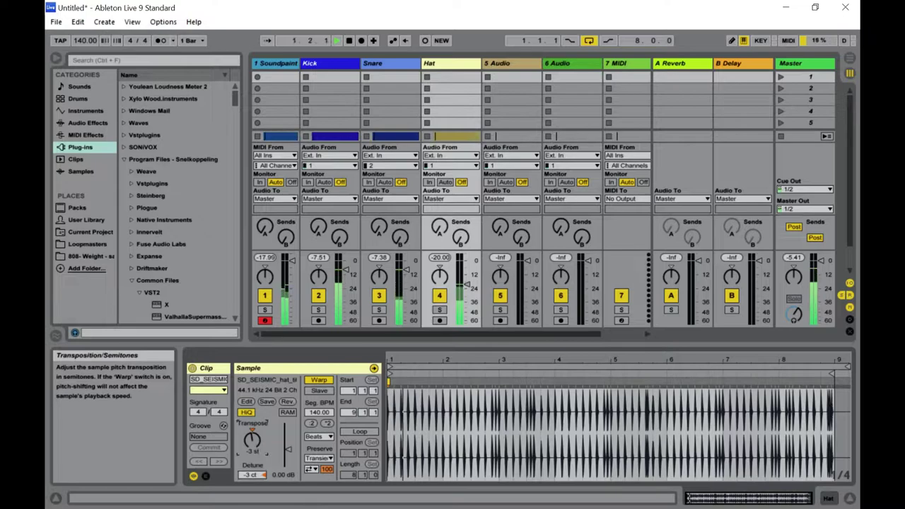
click(465, 289)
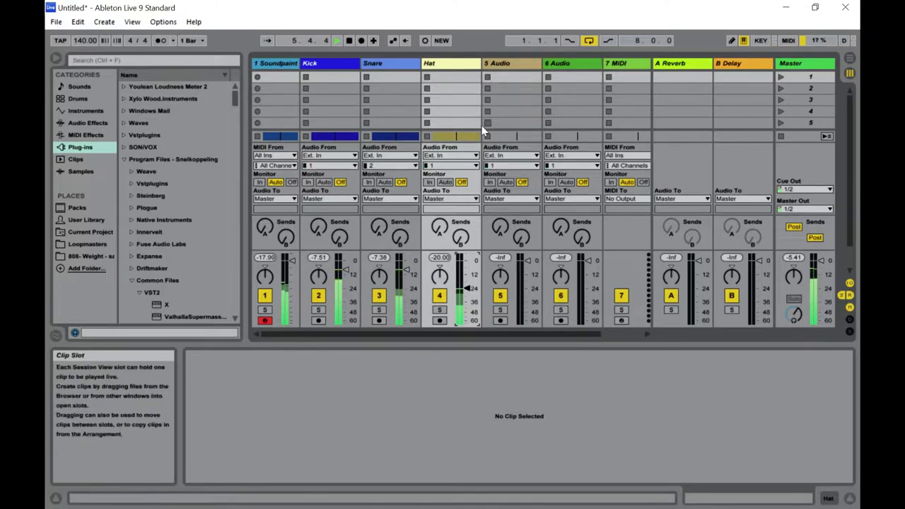
click(461, 136)
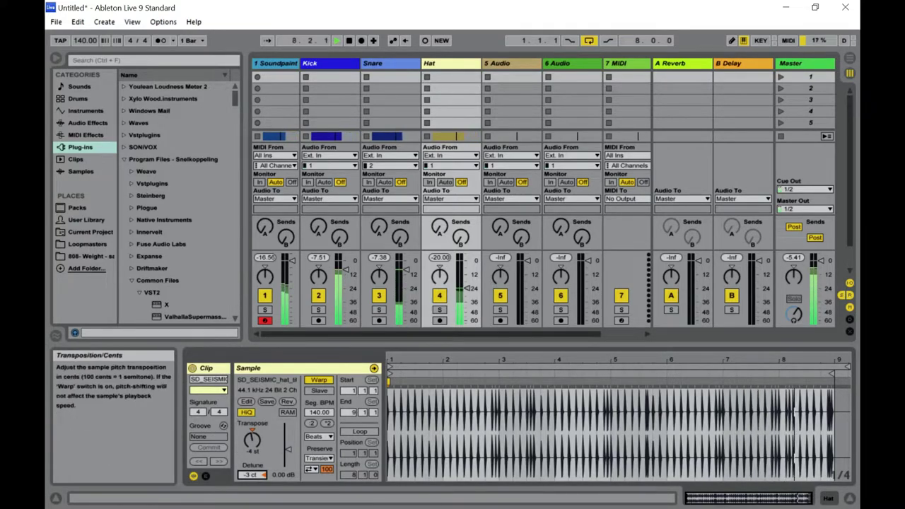
drag(251, 474, 251, 484)
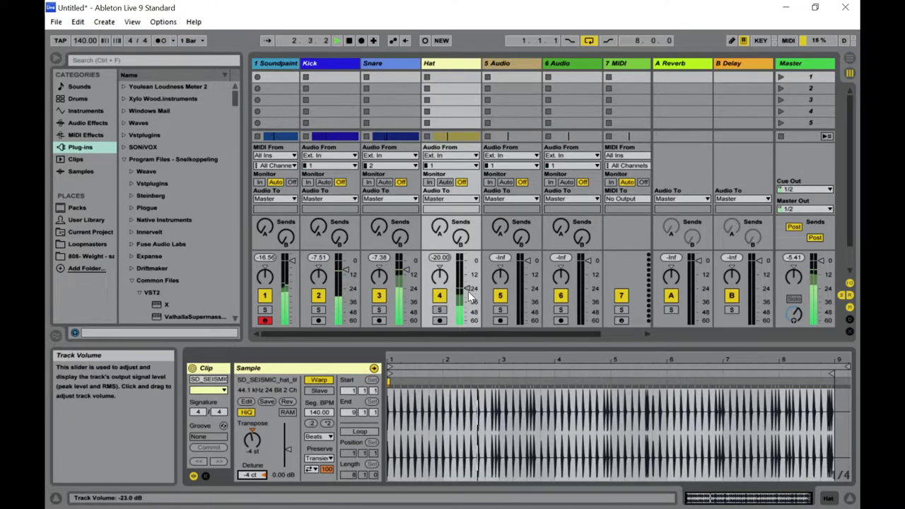
Add the Wider plug-in to the Snare track at 7% width and set the track's volume to -9.7 dB
drag(406, 272, 406, 278)
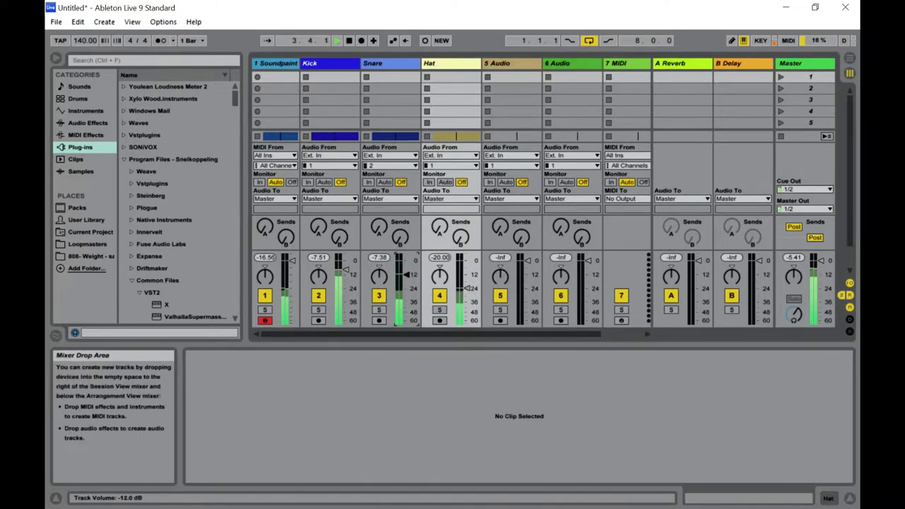
click(395, 71)
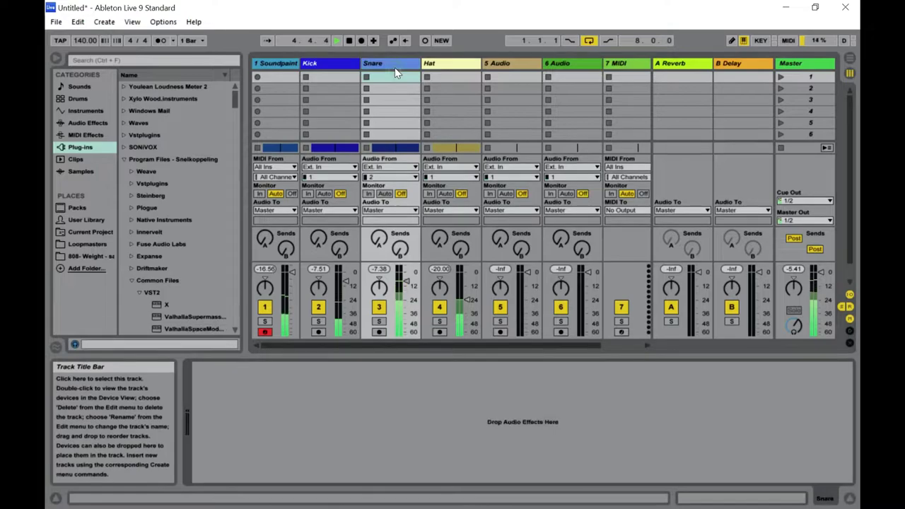
click(158, 61)
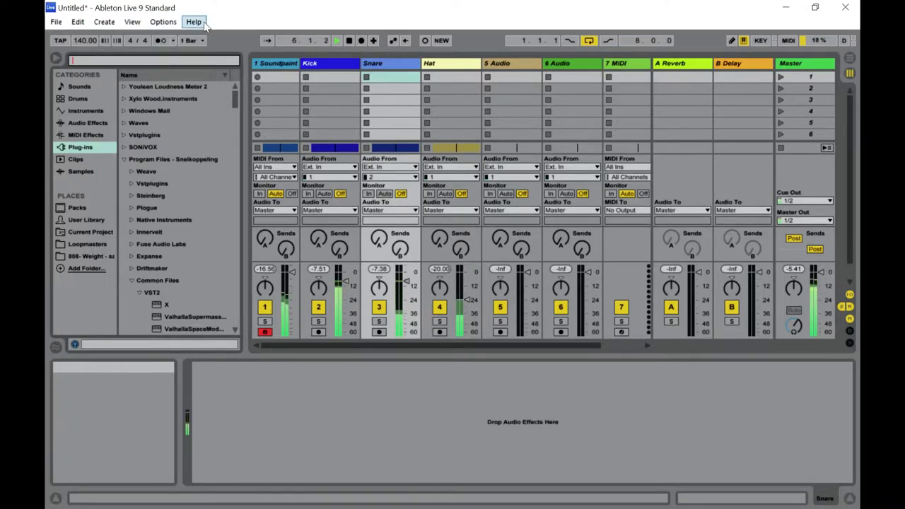
text(wide)
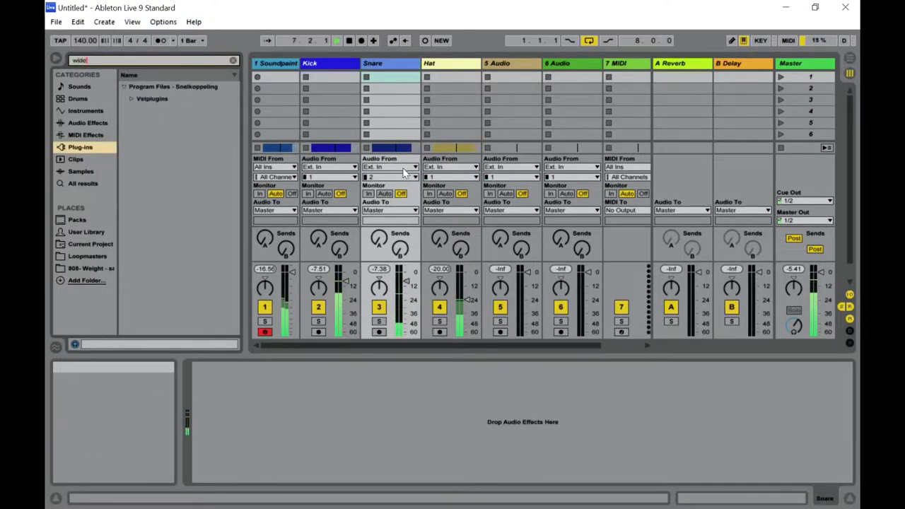
click(145, 101)
double_click(162, 111)
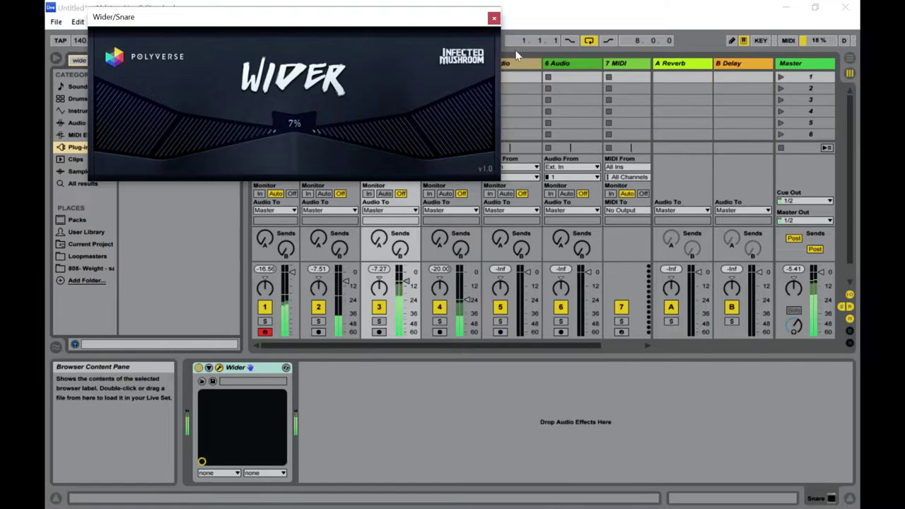
click(494, 17)
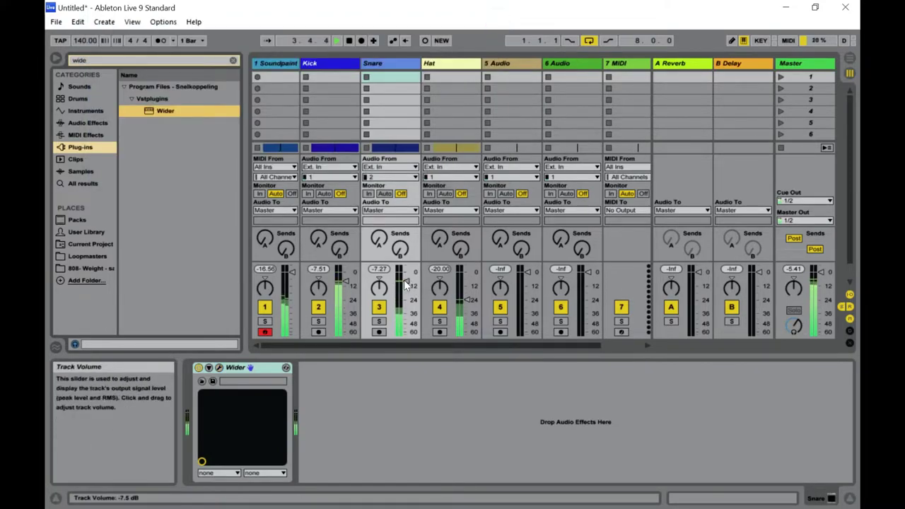
drag(404, 280, 405, 285)
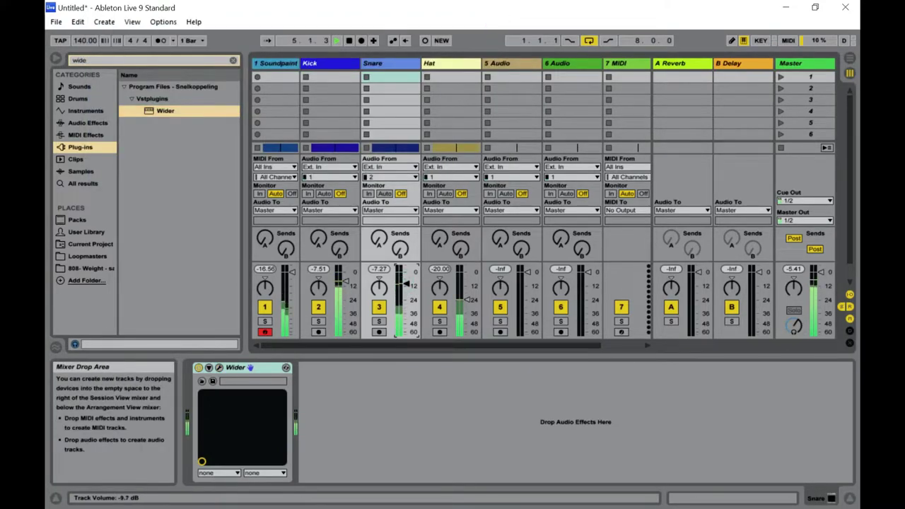
Add the Wider plug-in to the Kick track and set its width to 6%
click(327, 63)
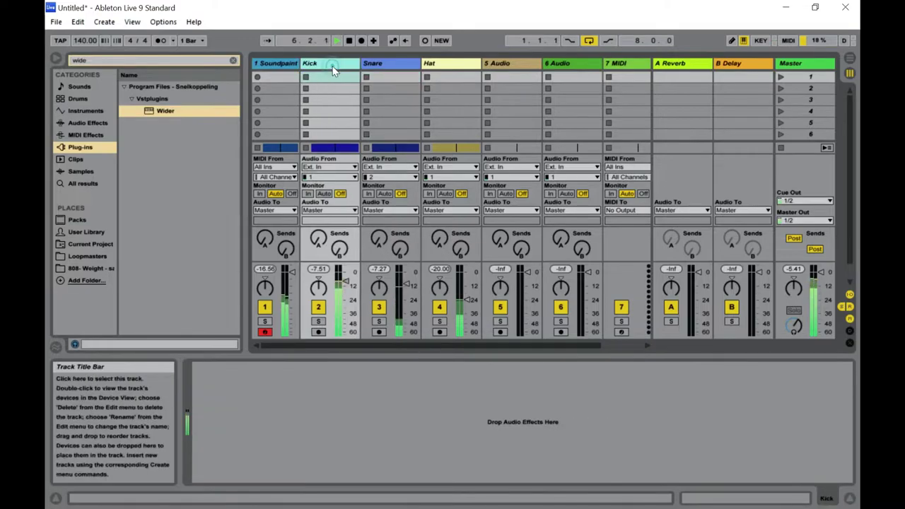
double_click(186, 117)
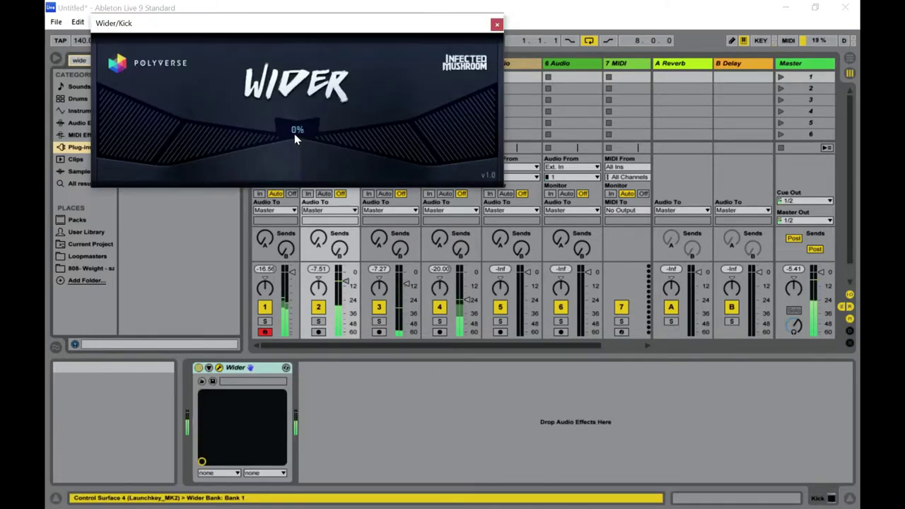
drag(295, 130, 295, 128)
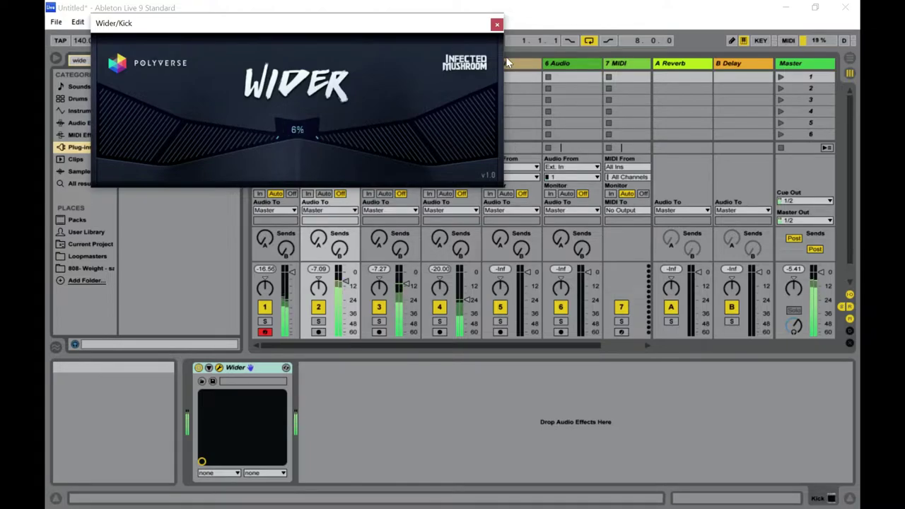
click(498, 24)
Rename the 6 Audio track to "Drum Group"
drag(579, 346, 608, 344)
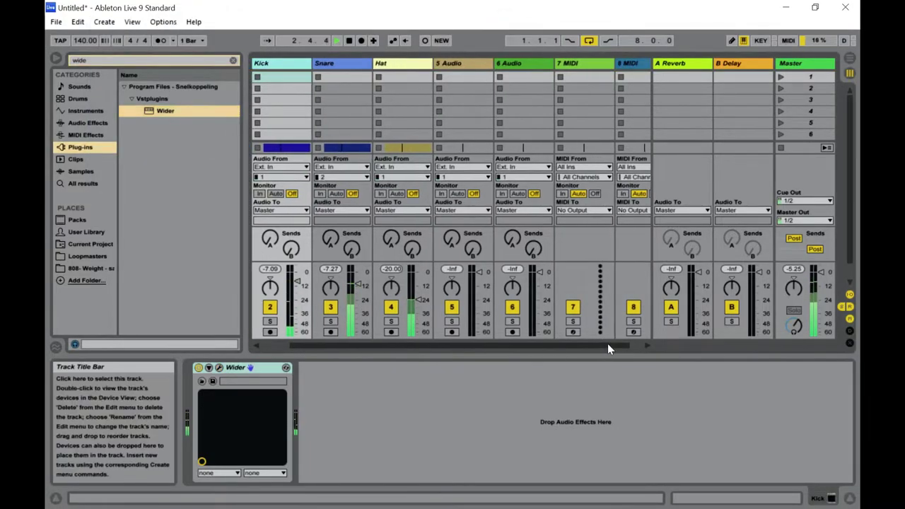
click(463, 63)
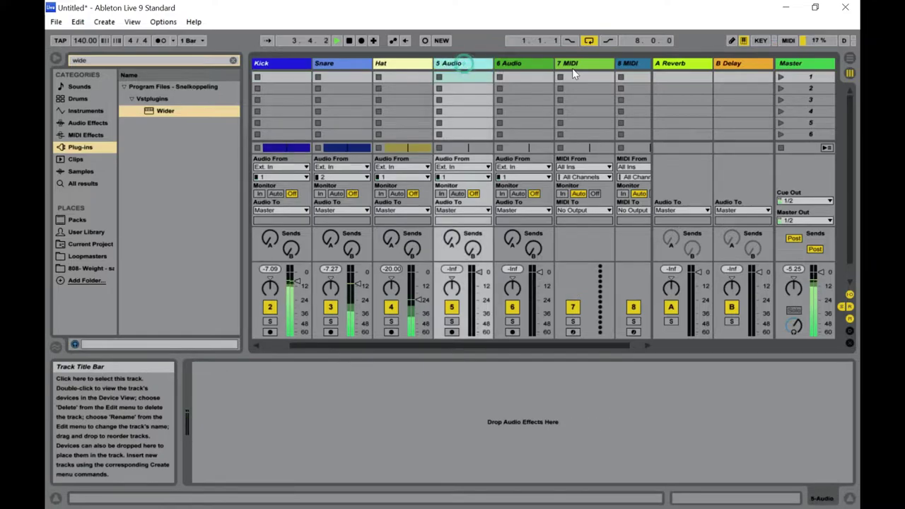
click(535, 64)
right_click(535, 68)
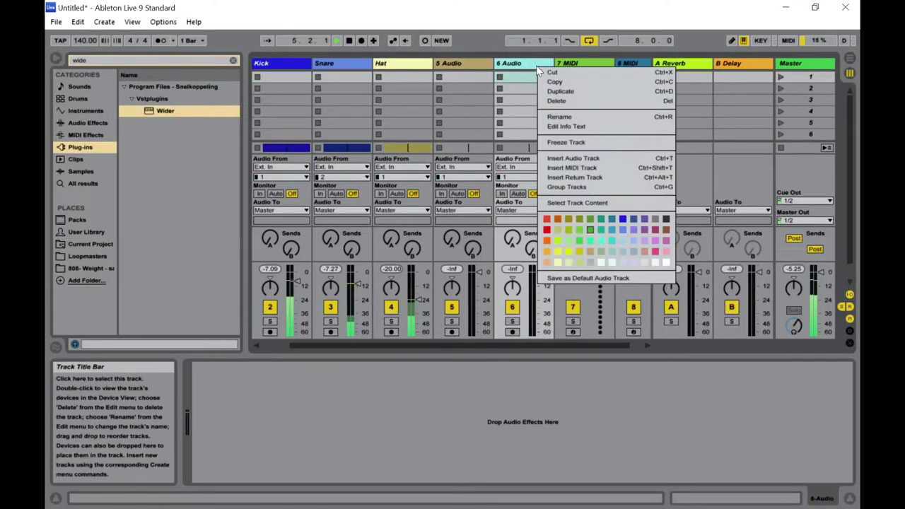
click(559, 117)
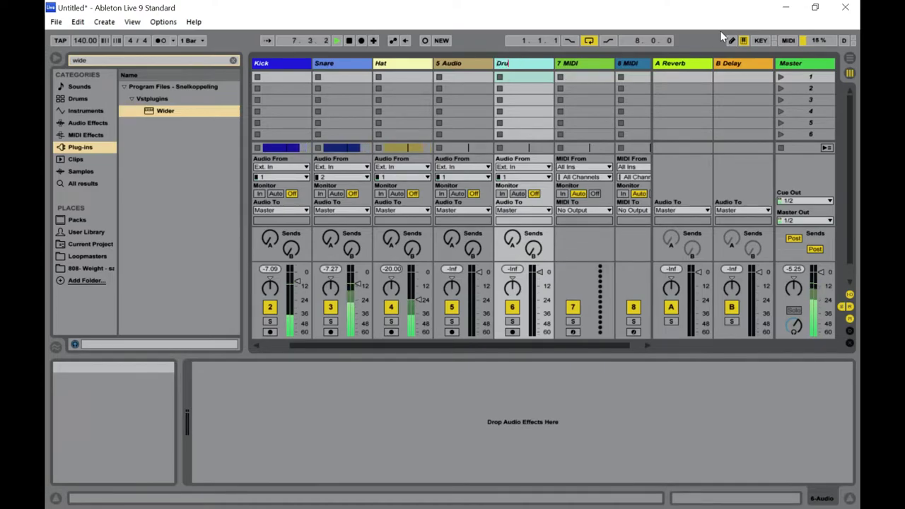
text(Drum Gr)
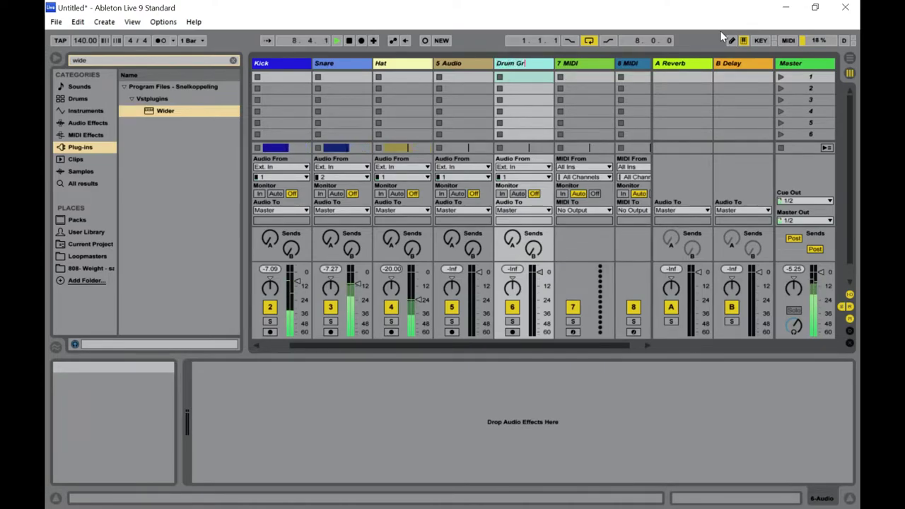
text(opu)
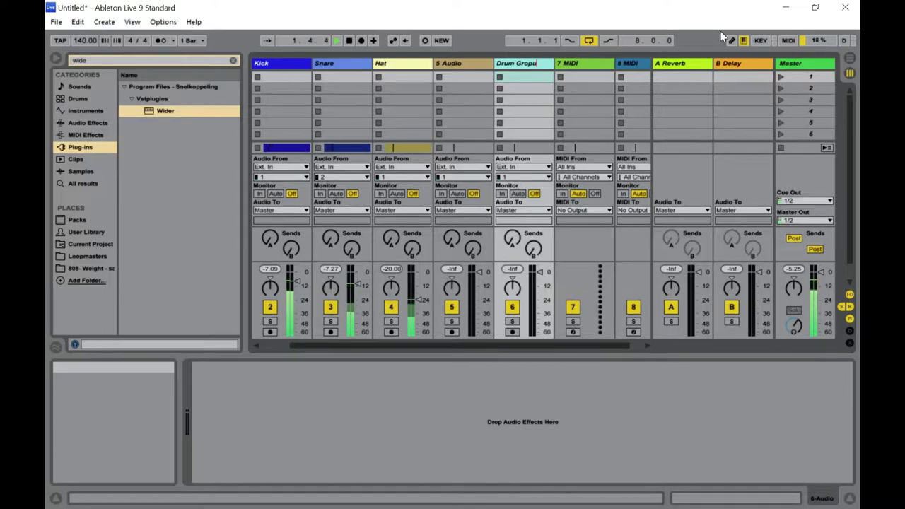
key(Return)
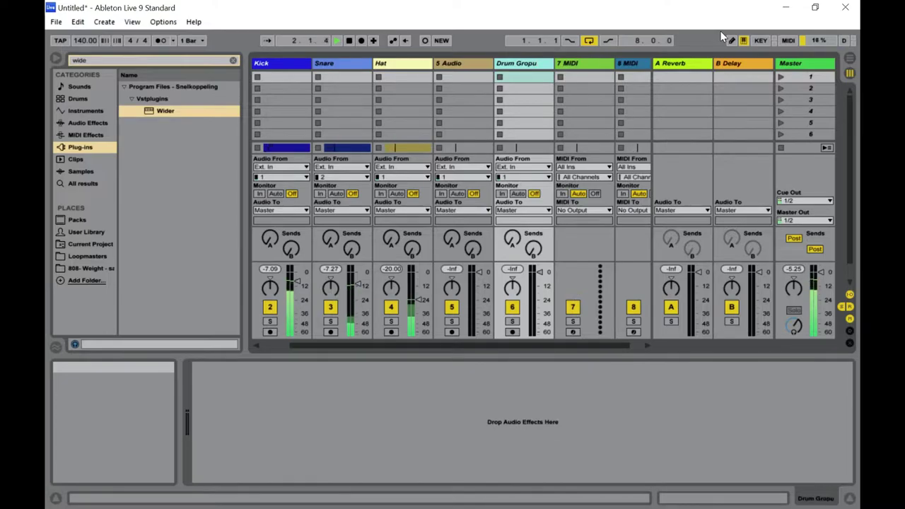
right_click(534, 64)
click(565, 115)
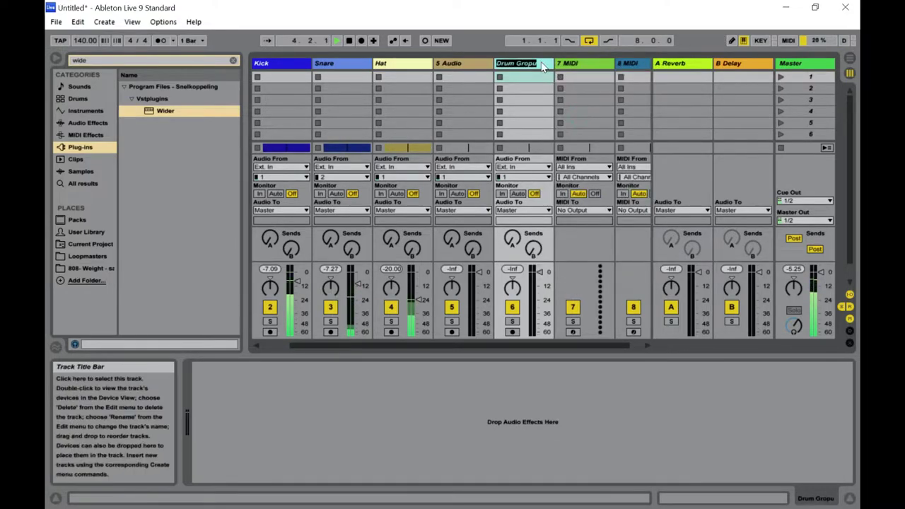
key(Right)
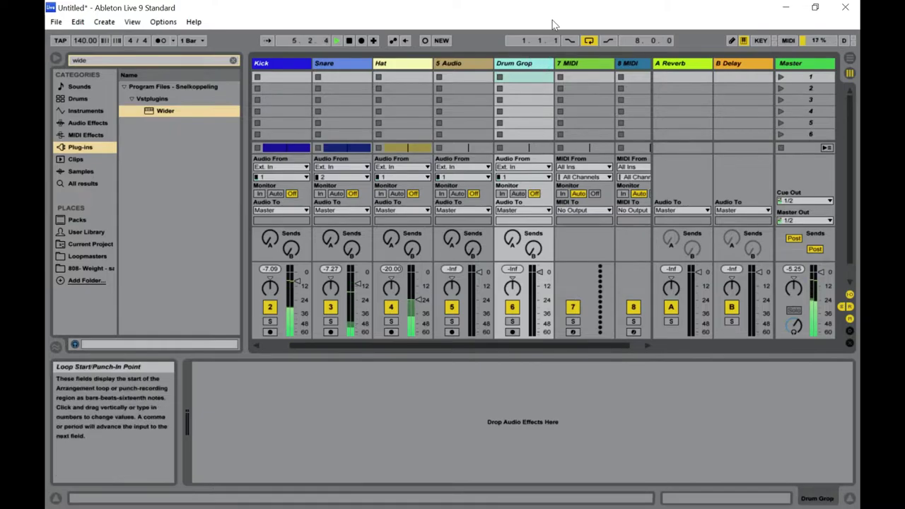
right_click(537, 62)
click(566, 113)
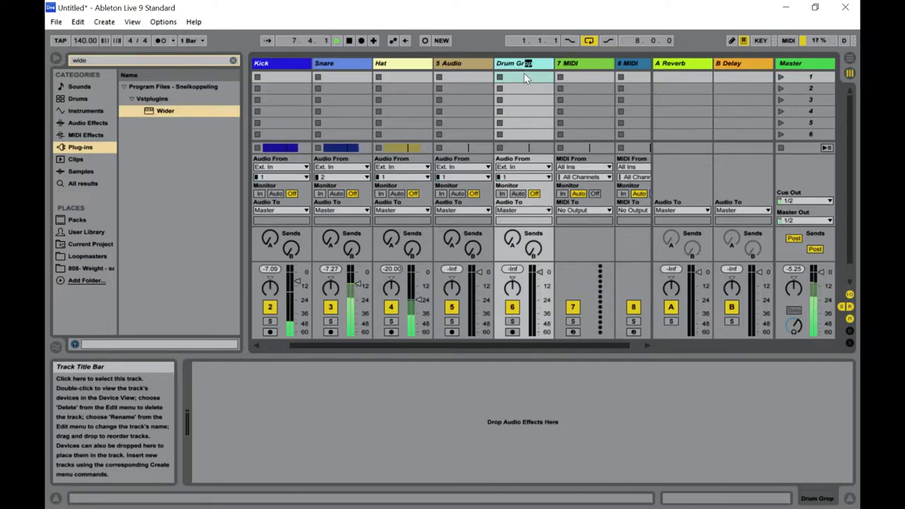
Set the Drum Group track's input monitoring to In
click(547, 166)
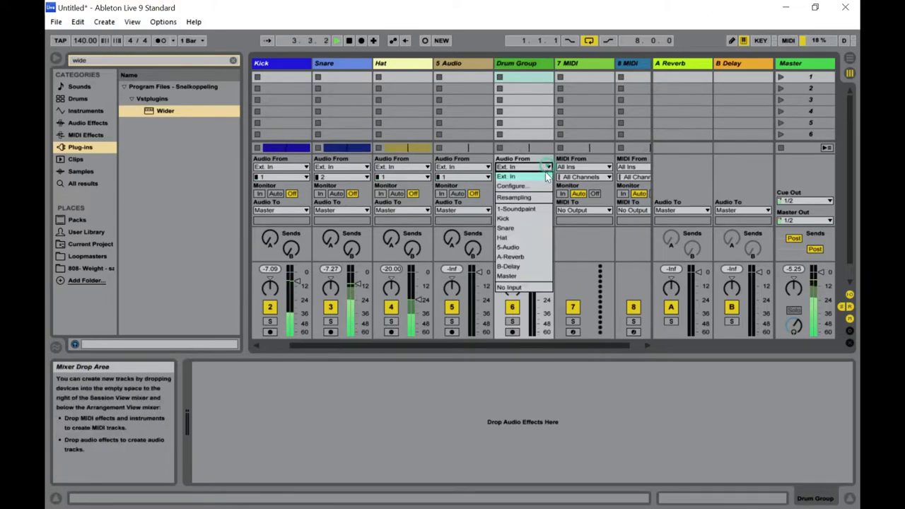
click(576, 362)
click(500, 193)
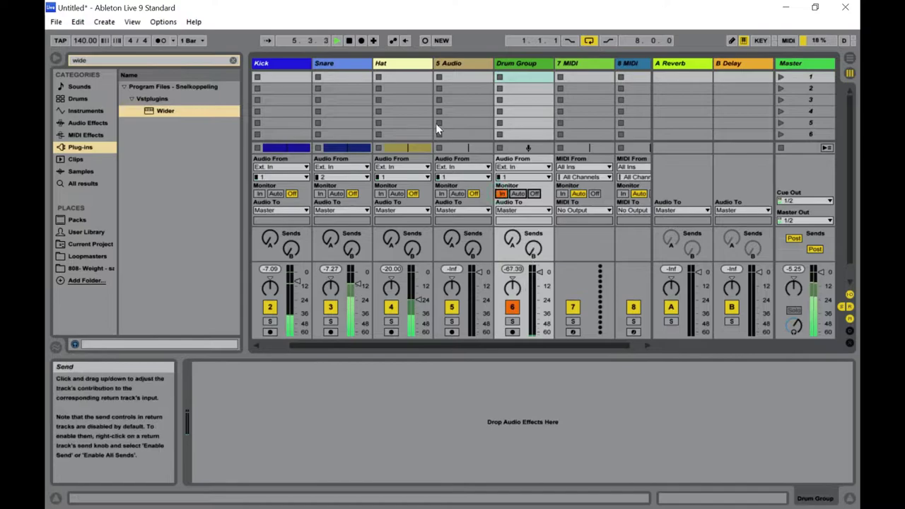
Clear the plug-in search in the browser
click(401, 63)
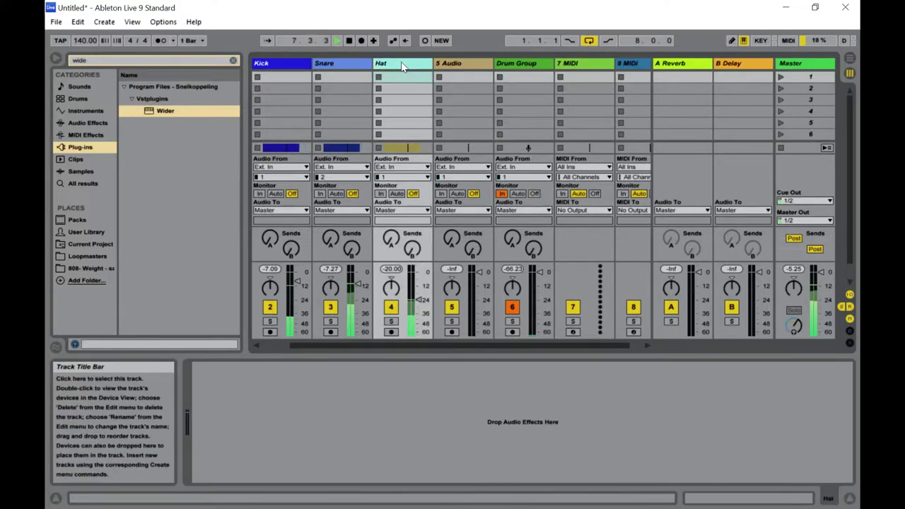
click(329, 64)
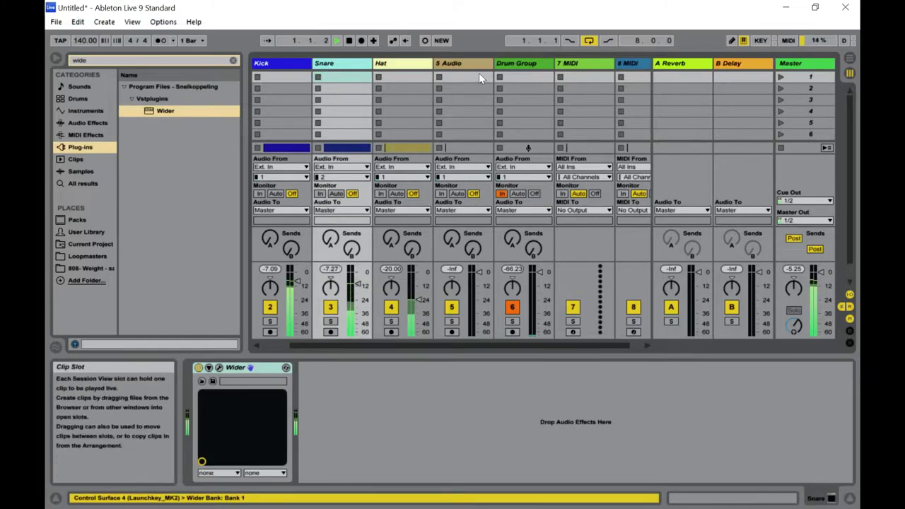
click(515, 65)
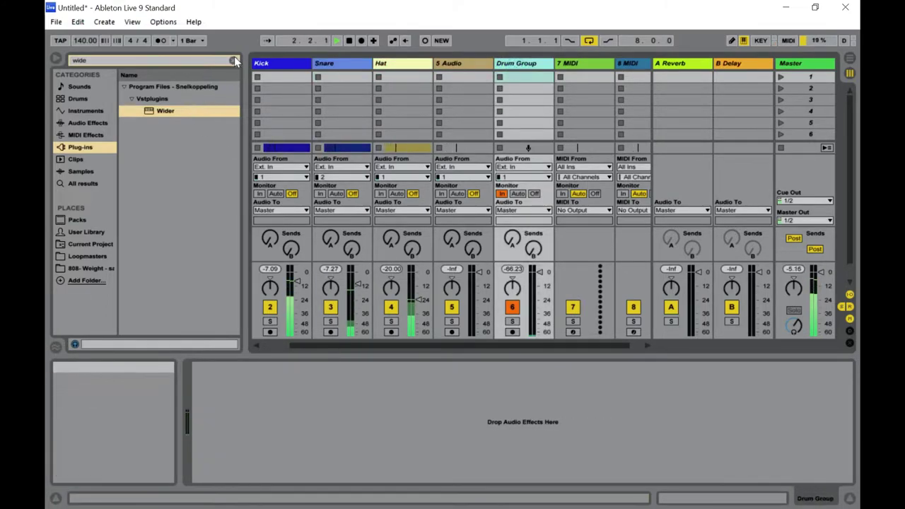
click(233, 60)
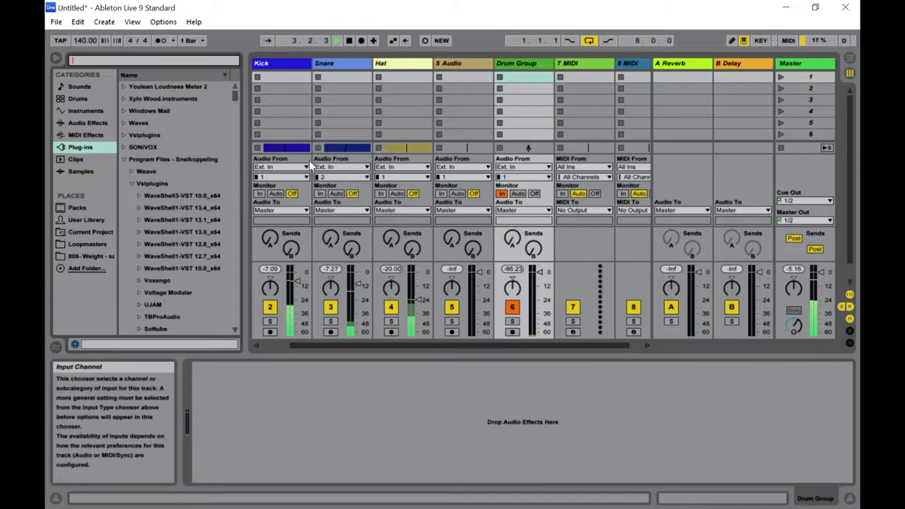
Route the audio output of the Kick, Snare and Hat tracks to the Drum Group track and slightly lower the group's volume
click(332, 64)
click(387, 65)
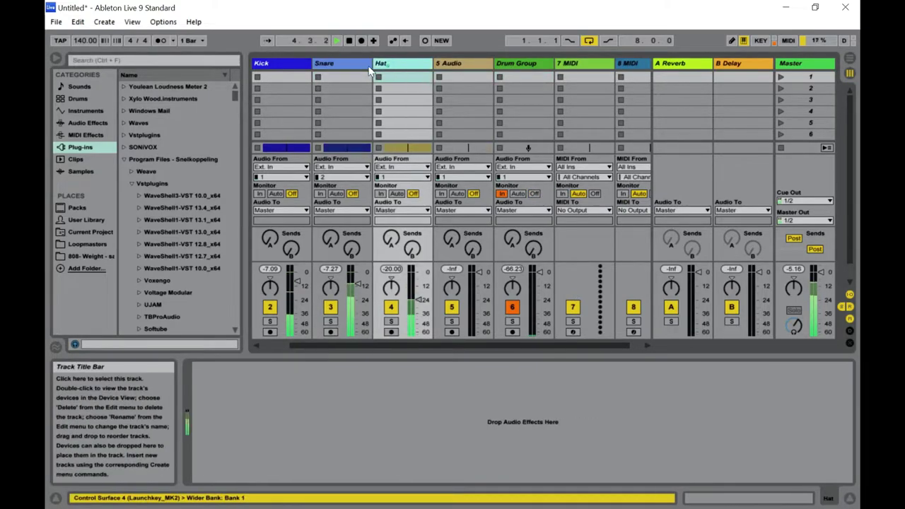
click(281, 63)
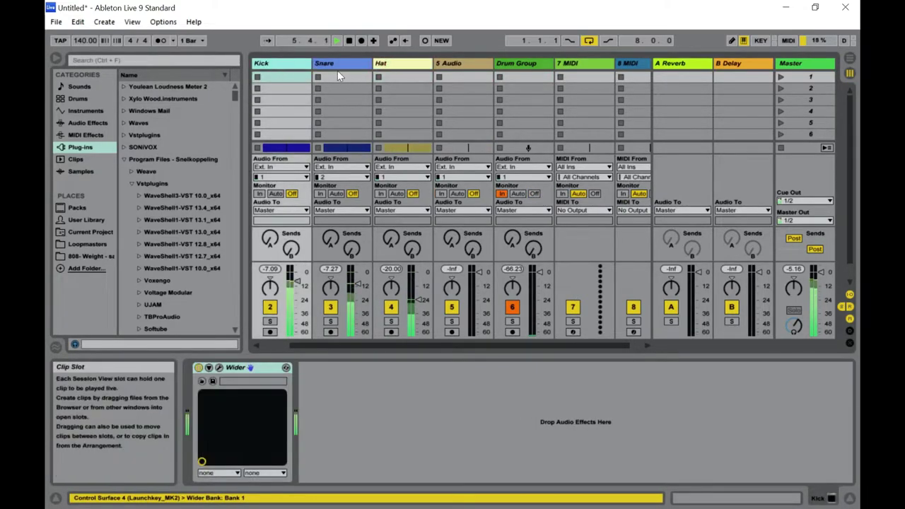
click(343, 67)
click(397, 66)
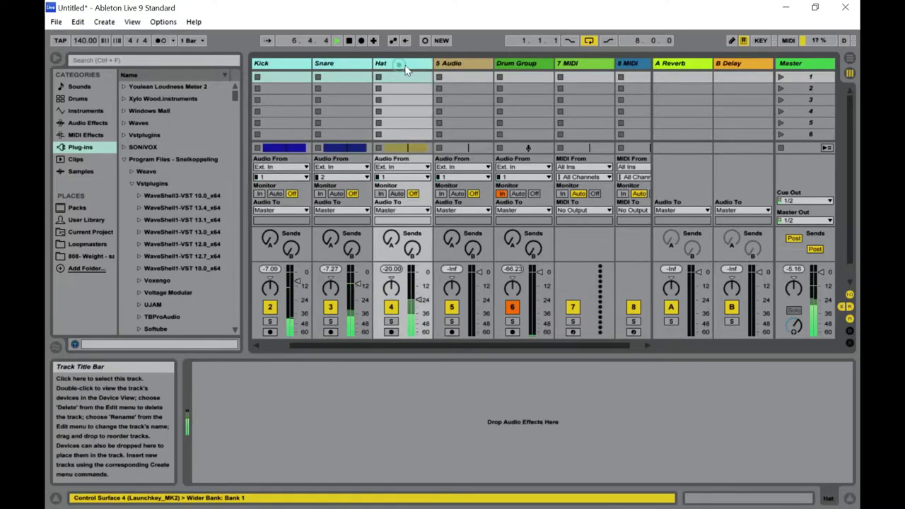
click(524, 167)
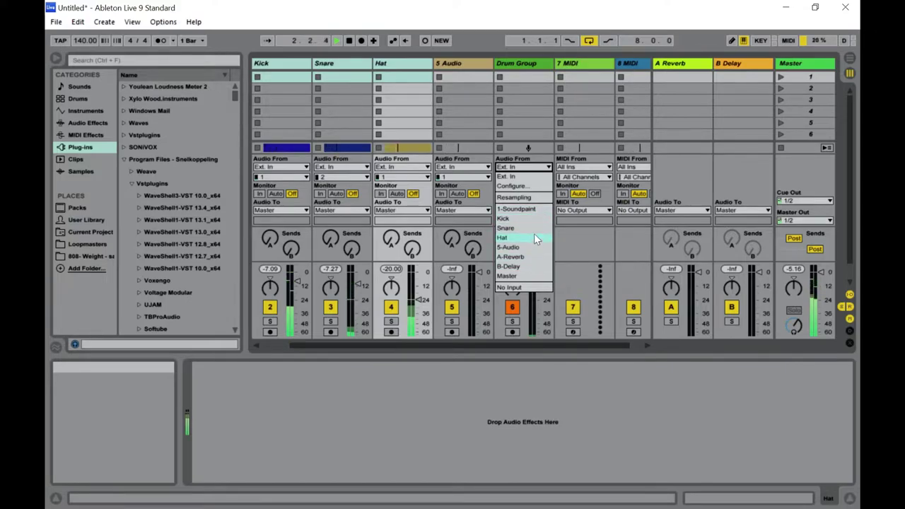
click(699, 396)
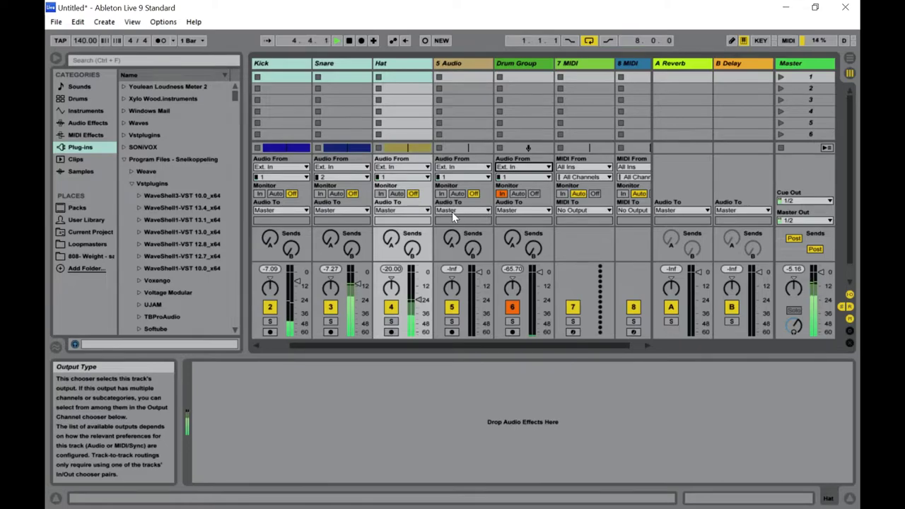
click(424, 212)
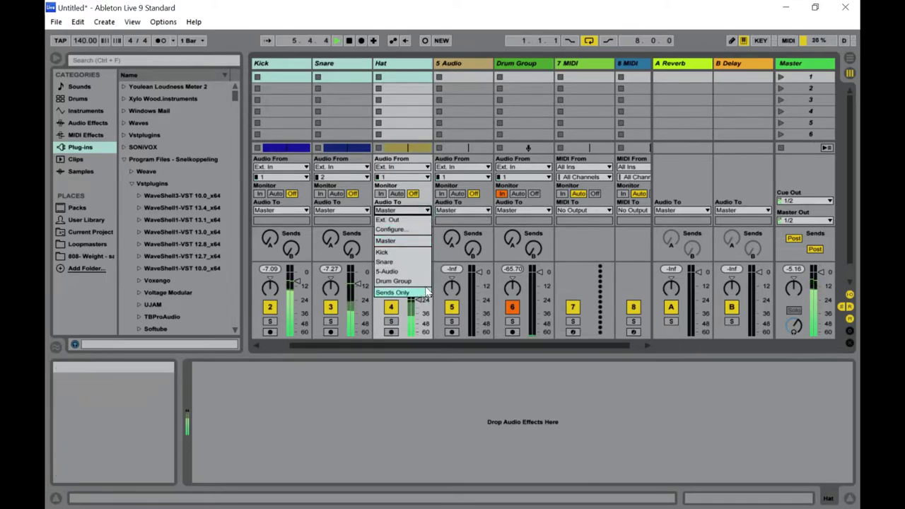
click(400, 281)
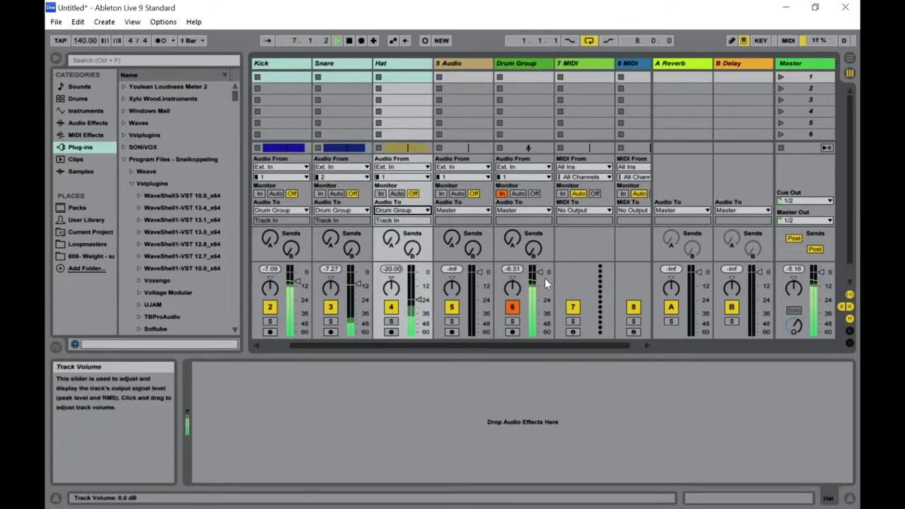
drag(538, 274, 538, 279)
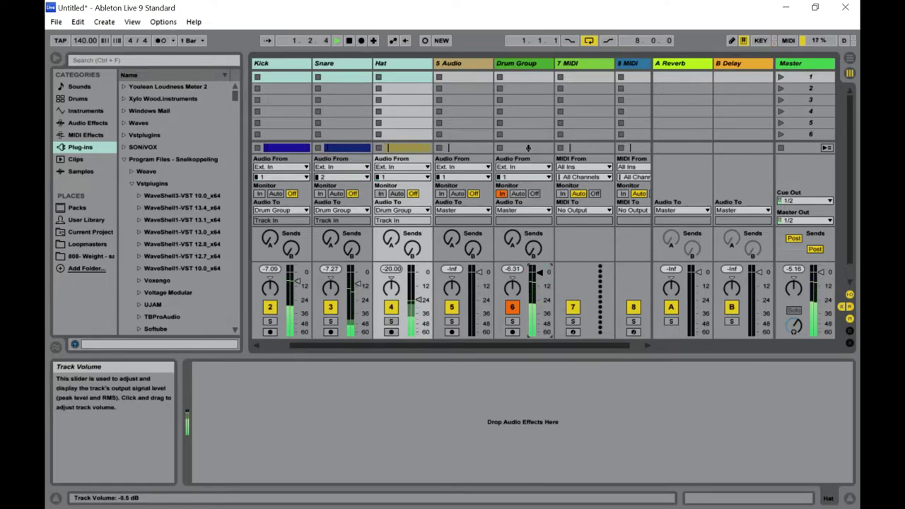
Search the plug-ins for "gate" and load the NA Analog Rack Noise Gate on the Drum Group track
click(207, 58)
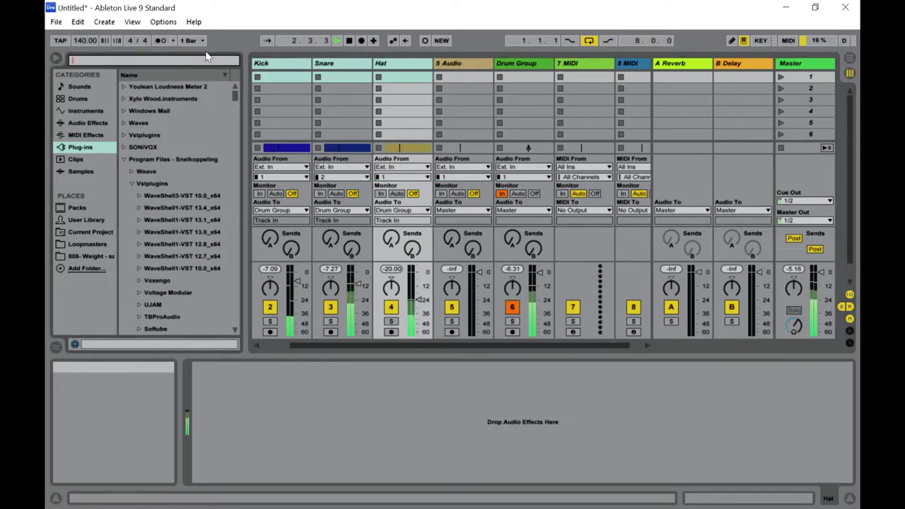
text(gate)
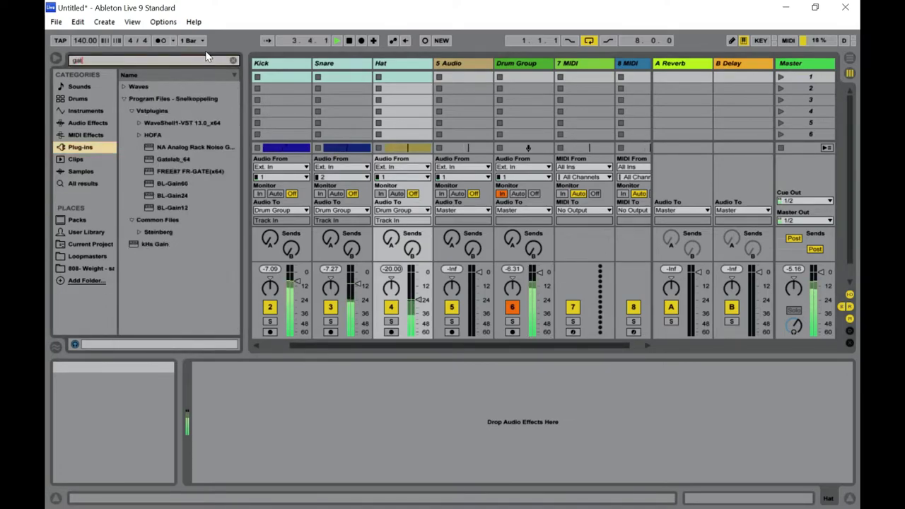
click(187, 161)
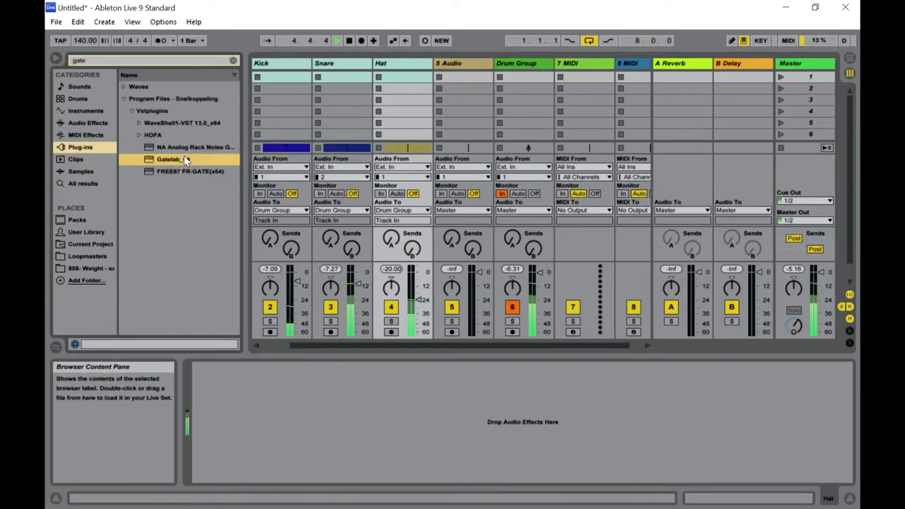
click(517, 62)
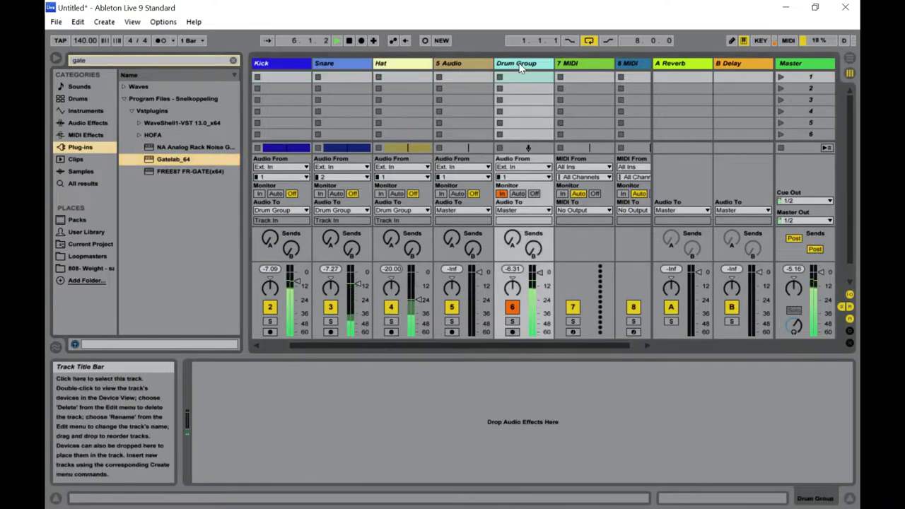
double_click(201, 149)
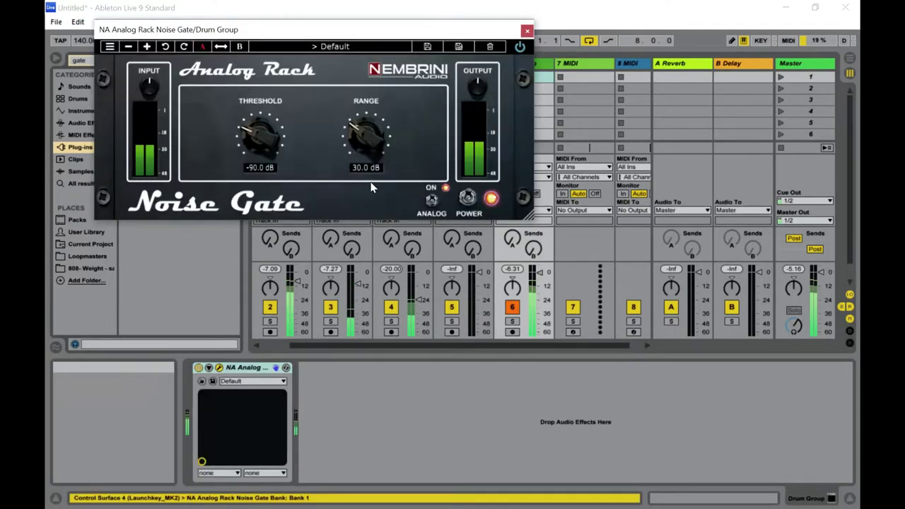
Set the Noise Gate's range to 15.0 dB and threshold to -98.0 dB, with the Drum Group's volume at -3.0 dB
drag(363, 138, 361, 176)
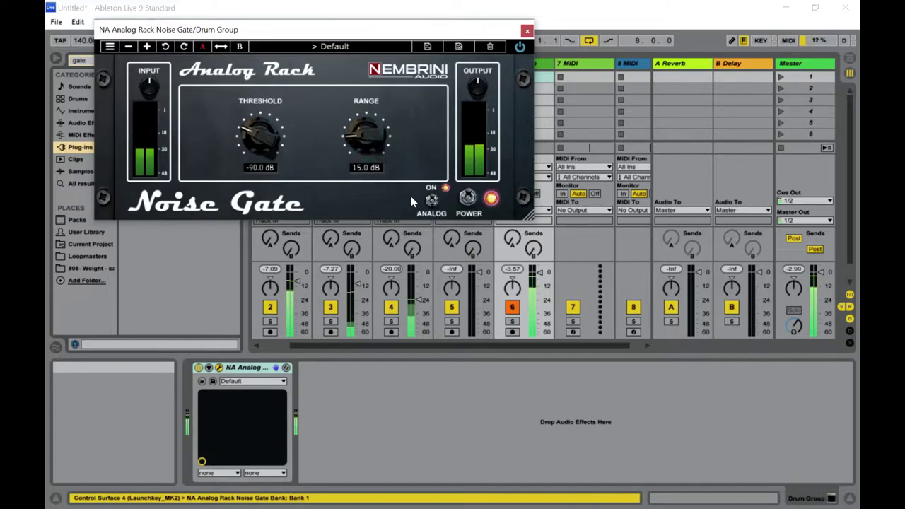
drag(541, 273, 541, 283)
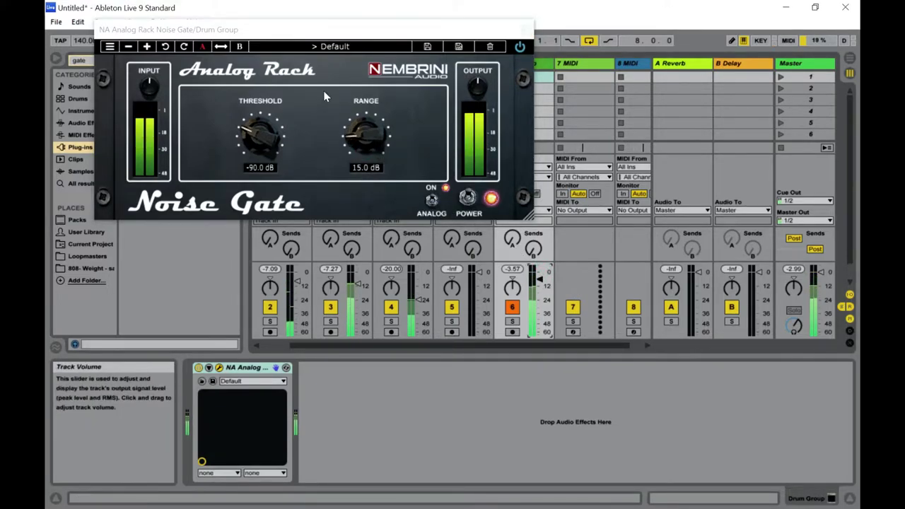
drag(273, 133, 273, 143)
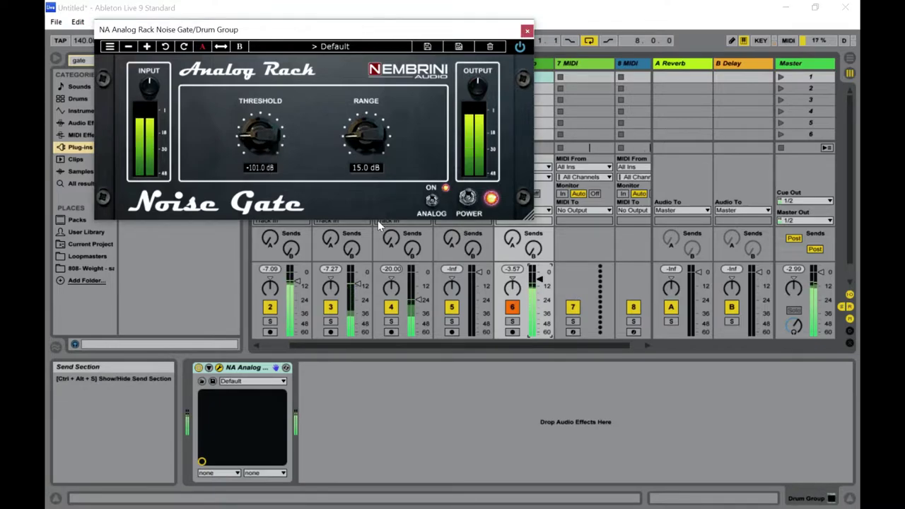
click(539, 279)
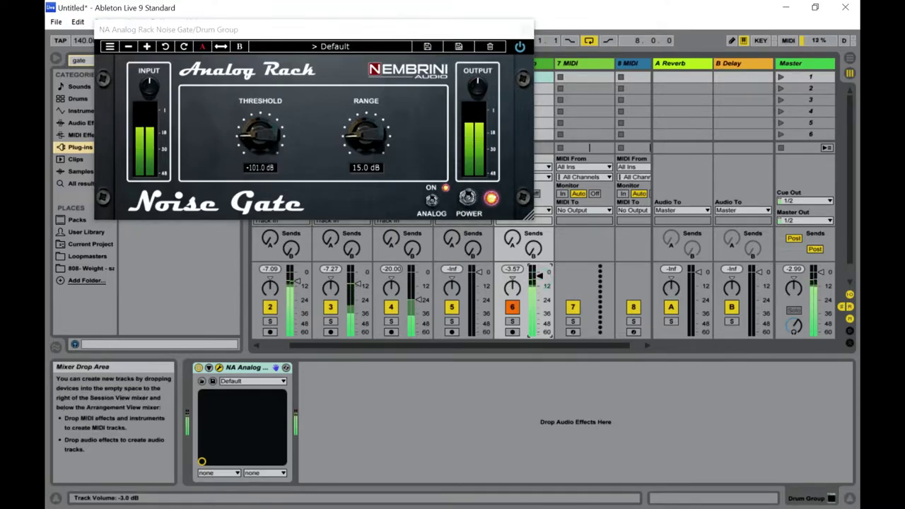
drag(261, 135, 260, 129)
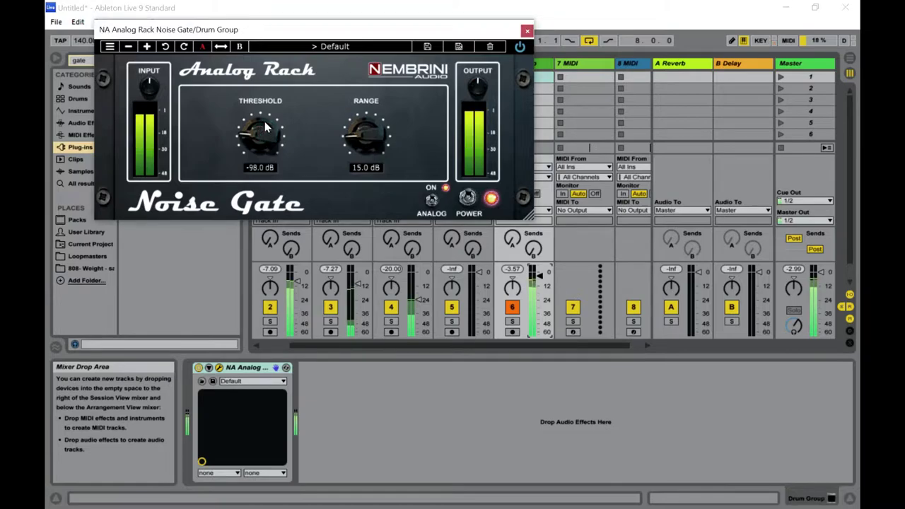
drag(356, 145, 358, 141)
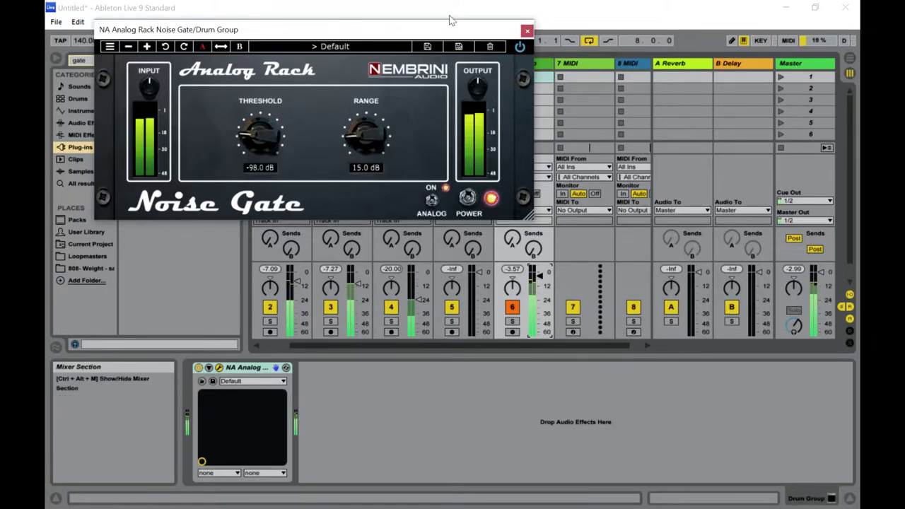
click(527, 30)
Lower the Hat track's volume to -25.3 dB and add an EQ Eight to it with a low cut at 250 Hz
drag(370, 345, 282, 340)
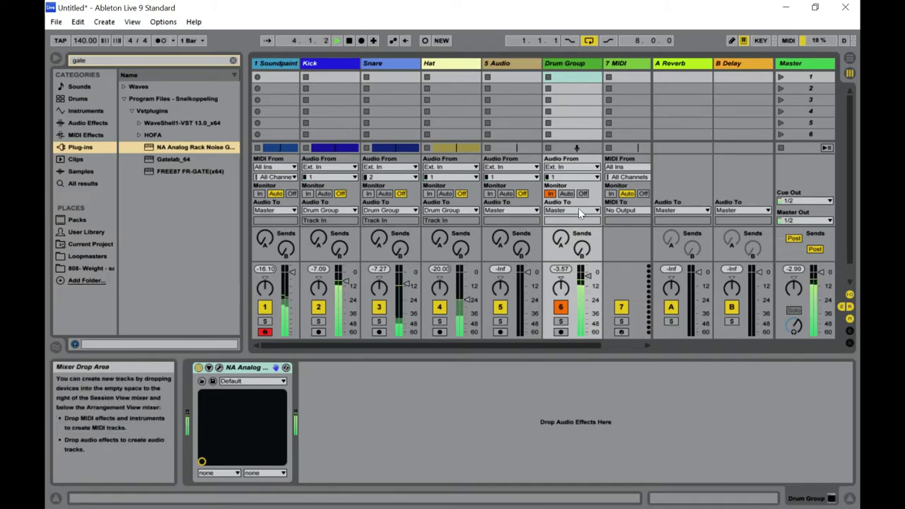
drag(478, 298, 478, 302)
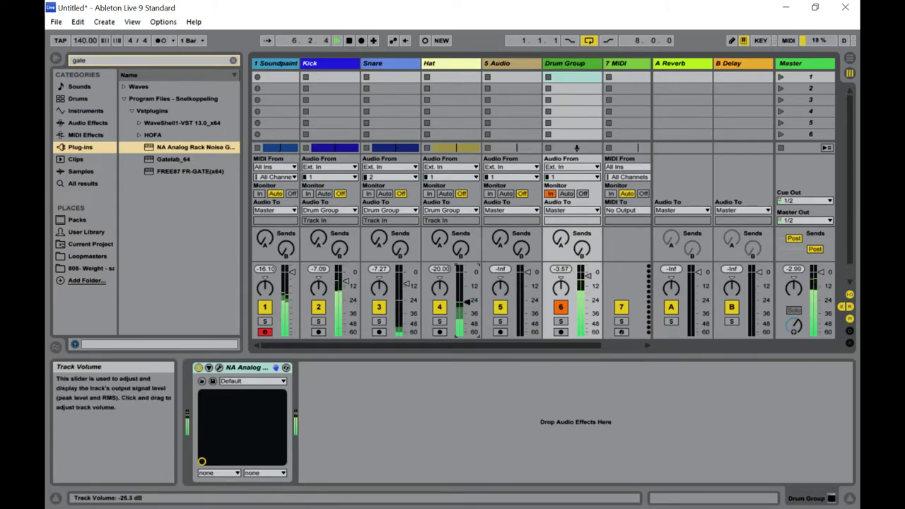
click(234, 61)
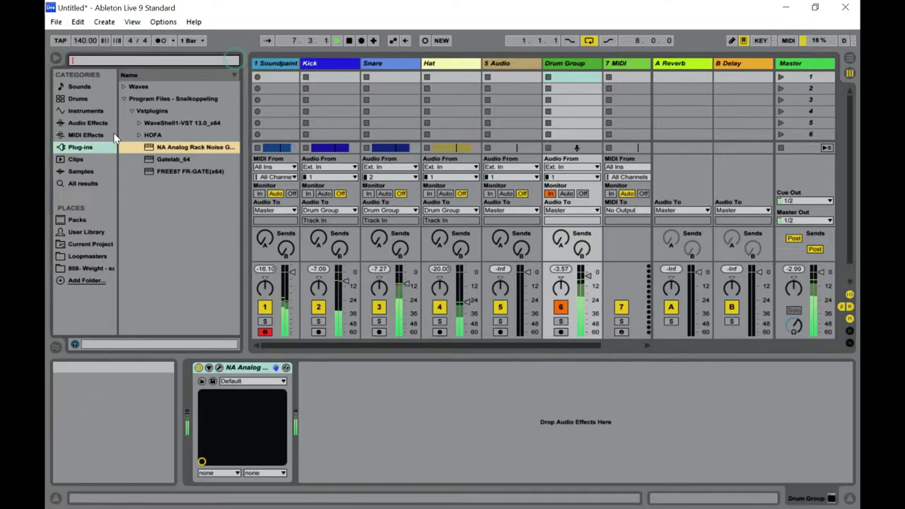
click(499, 63)
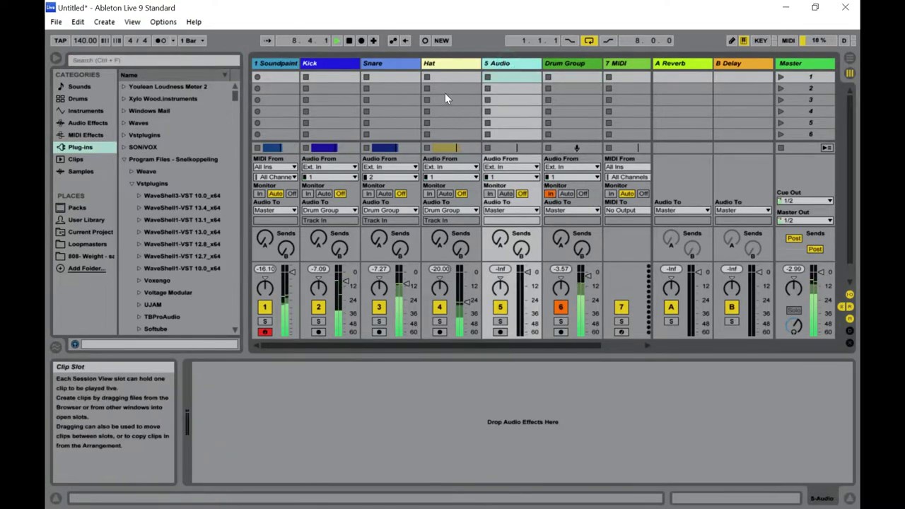
click(443, 65)
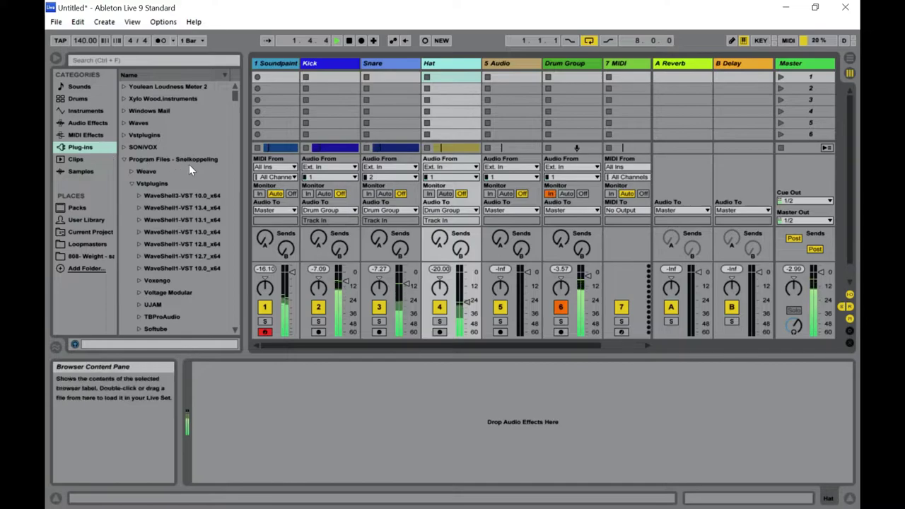
click(98, 120)
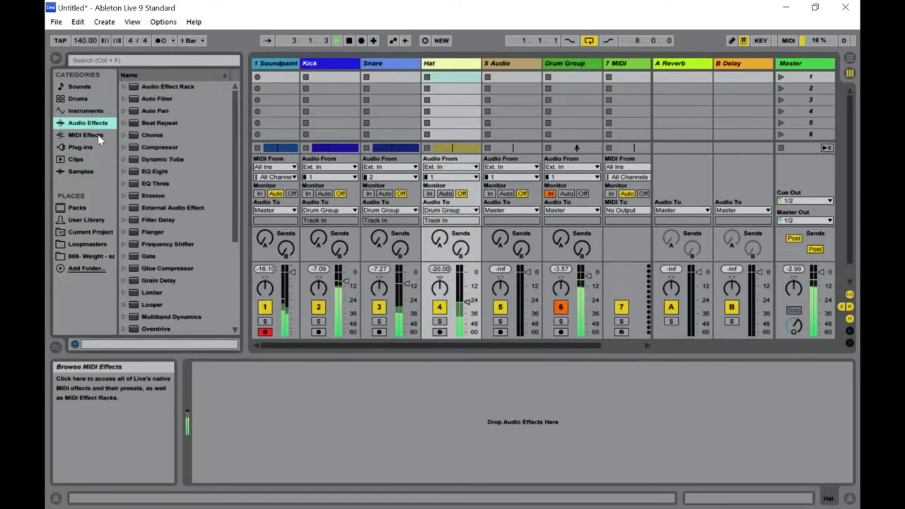
click(160, 172)
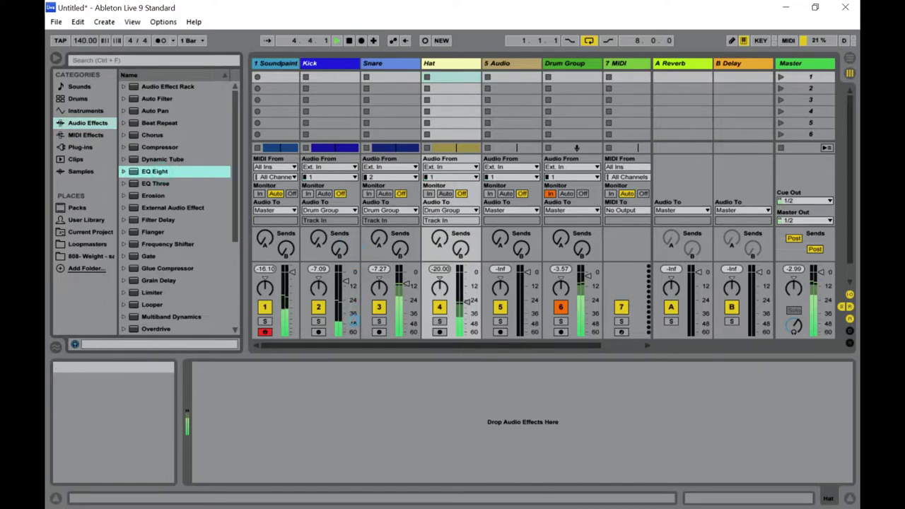
key(Return)
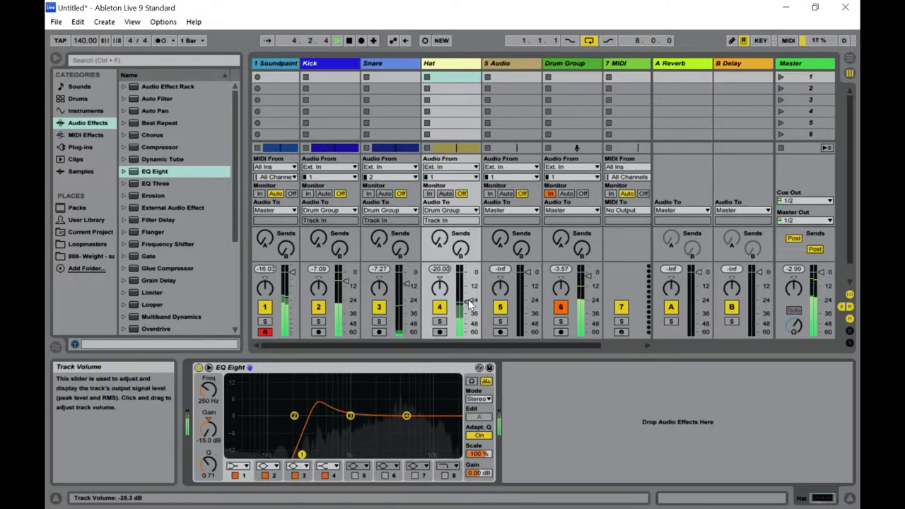
Try a B Delay send on the Hat track, and add an Auto Pan to it with 23.4% amount and 26.6% shape
drag(455, 258, 455, 226)
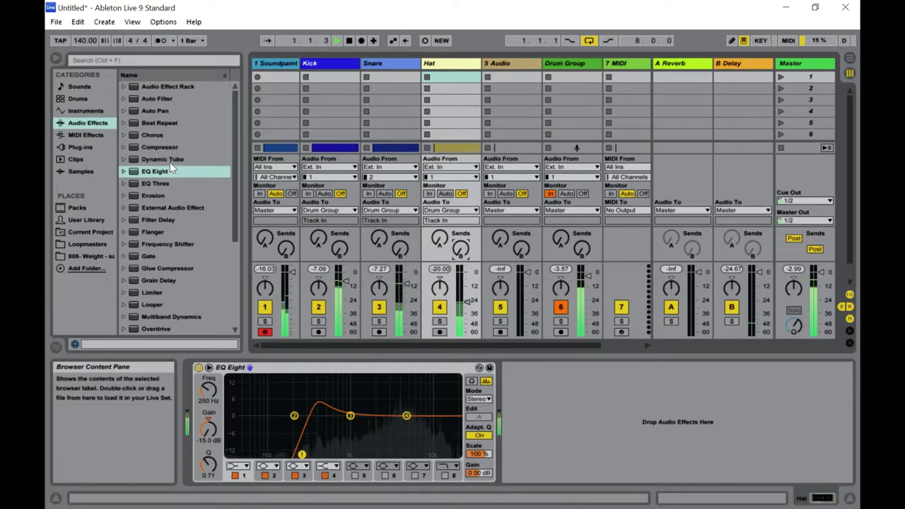
double_click(167, 113)
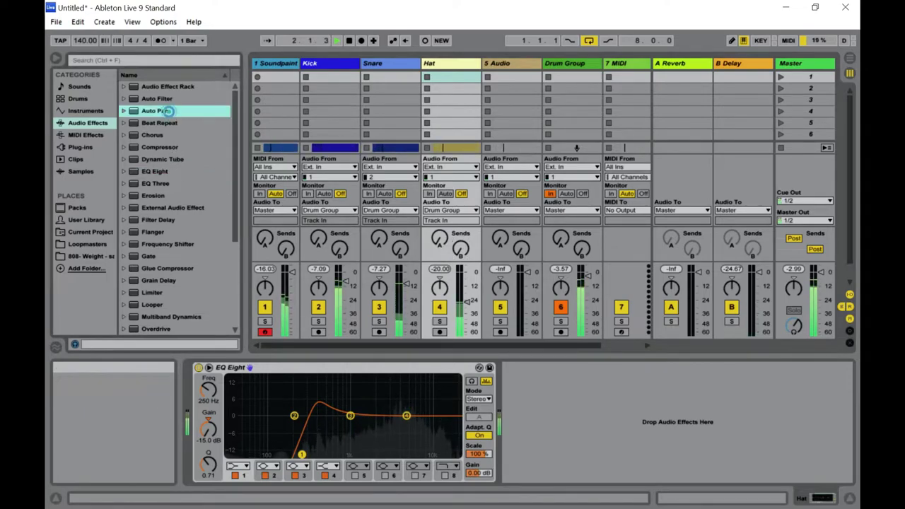
drag(518, 438, 519, 369)
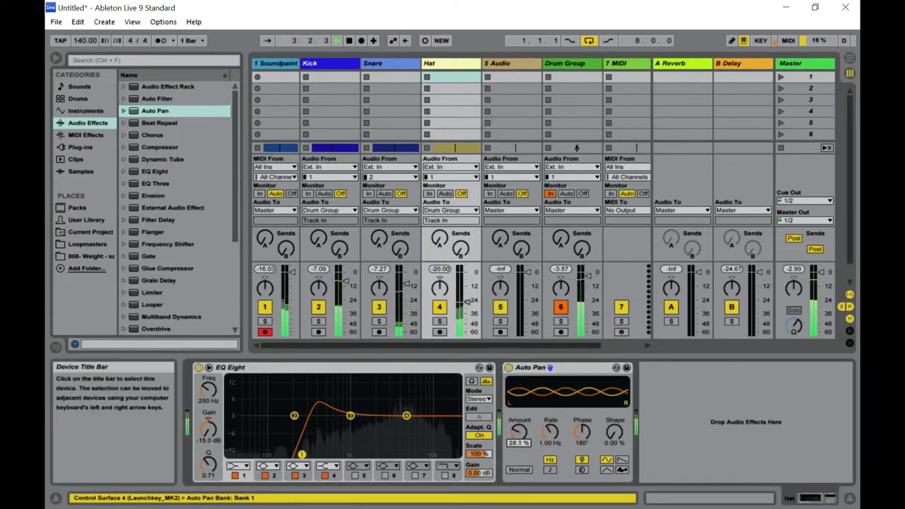
drag(519, 433, 518, 442)
drag(614, 432, 614, 423)
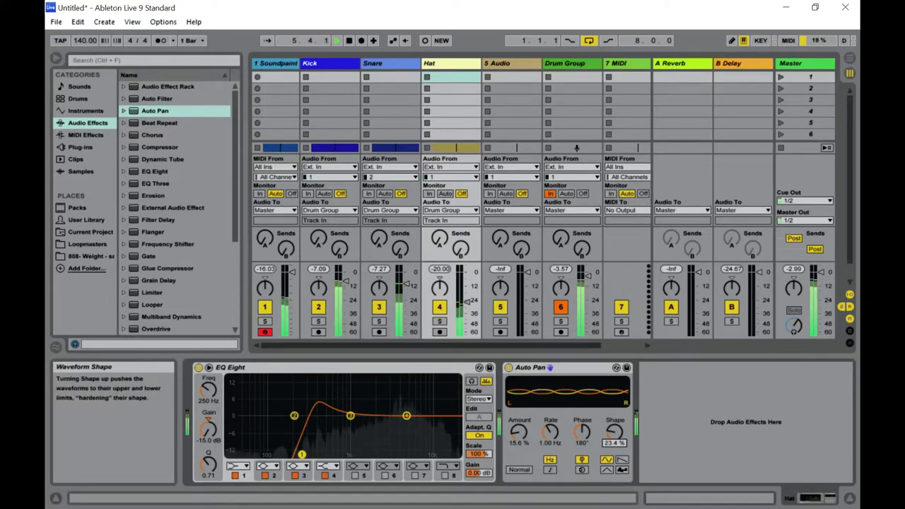
drag(518, 433, 518, 427)
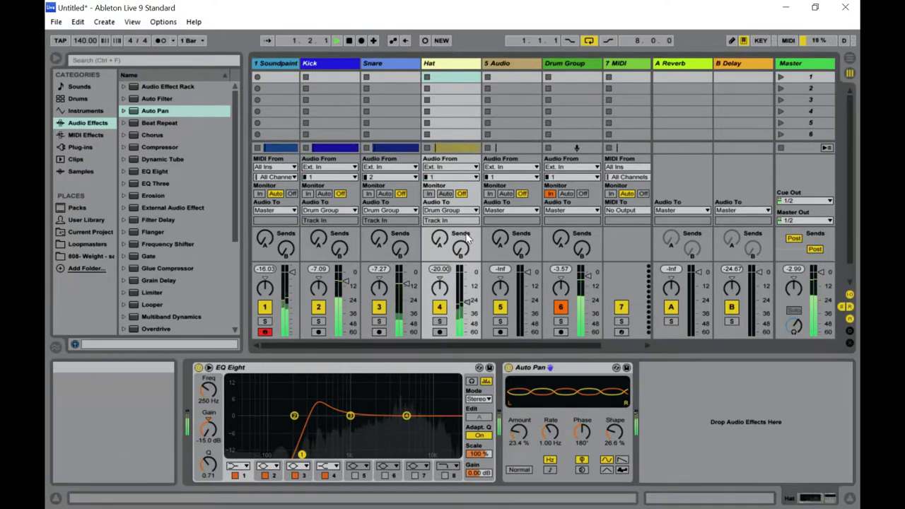
Review the device chains of the tracks from Soundpaint through to the Drum Group
click(282, 63)
click(337, 72)
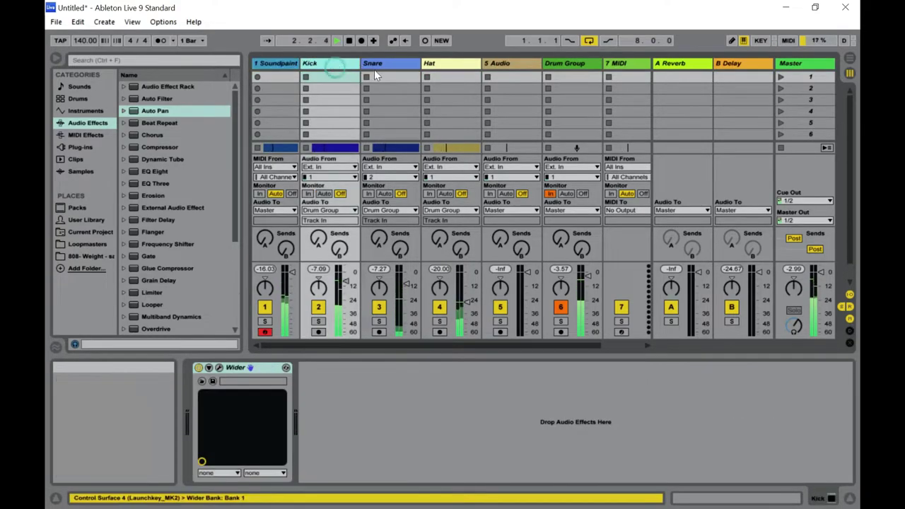
click(385, 71)
click(447, 63)
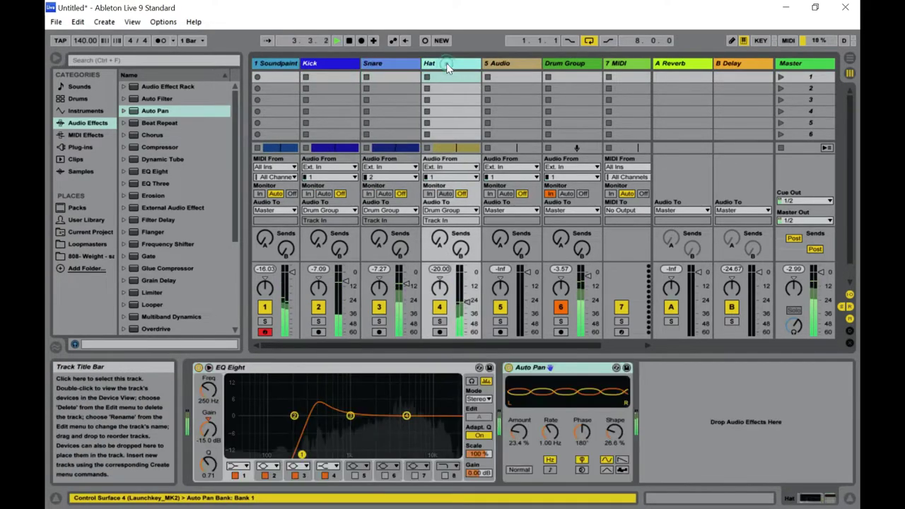
click(508, 66)
click(569, 69)
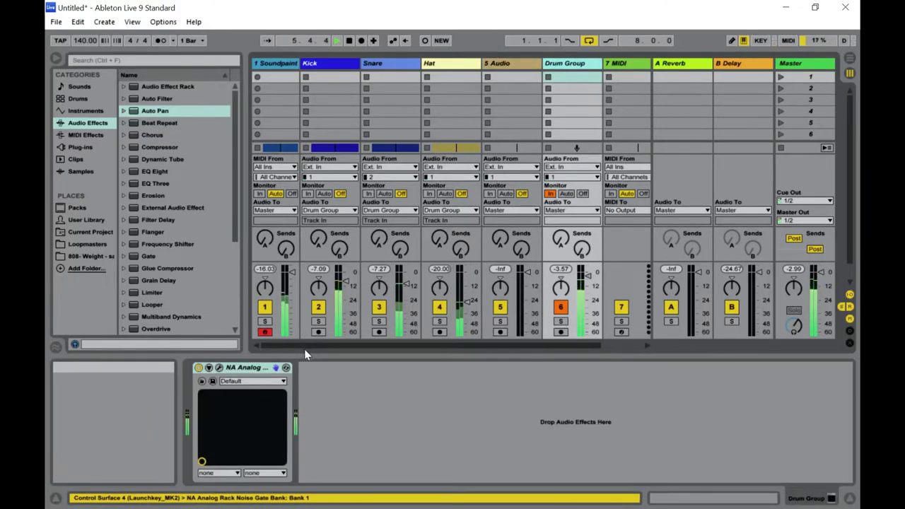
Route the audio output of the 5 Audio track to the Drum Group track
click(499, 65)
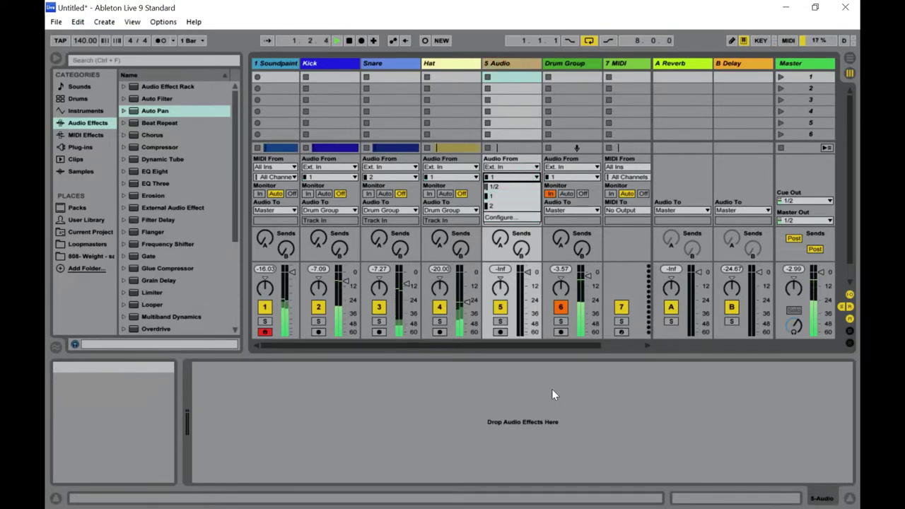
click(522, 210)
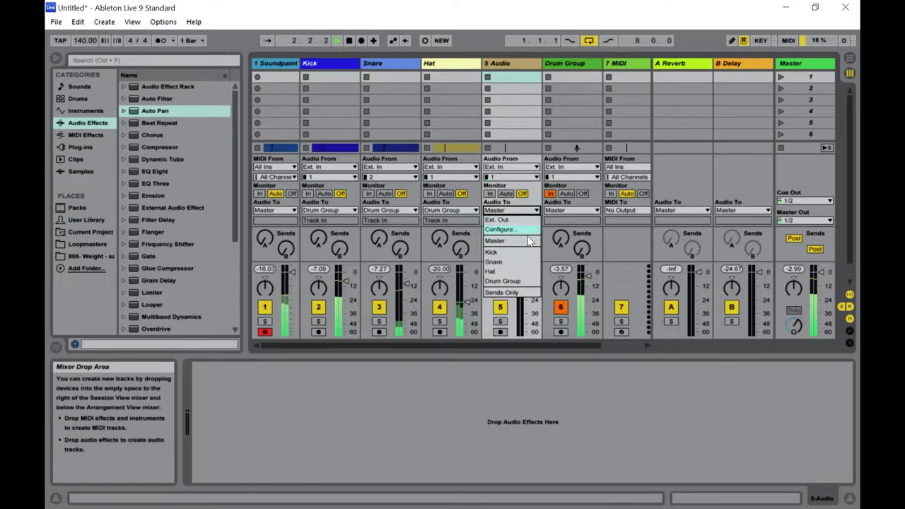
click(521, 282)
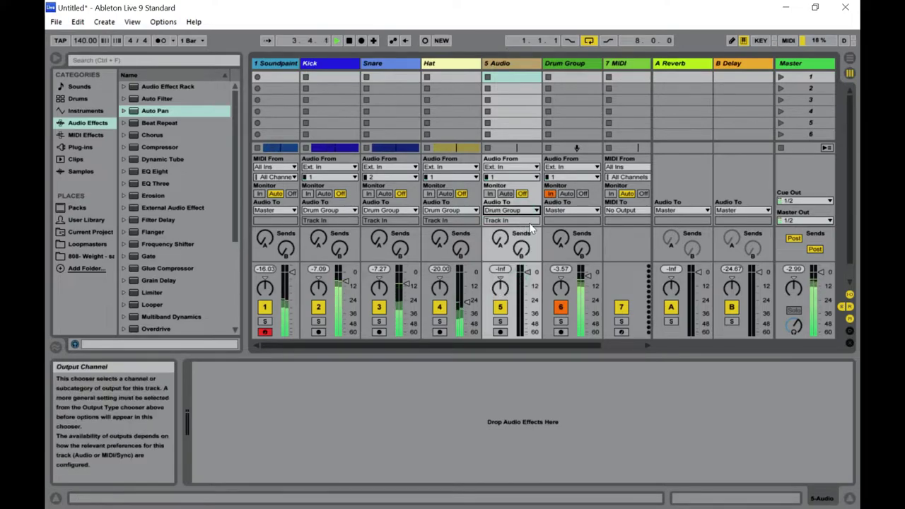
Switch to the arrangement and audition one-shots from the Hats sample folder, including SD_SEISMIC_hat_brap, ace, burst and brash
key(Tab)
scroll(326, 291, down, 5)
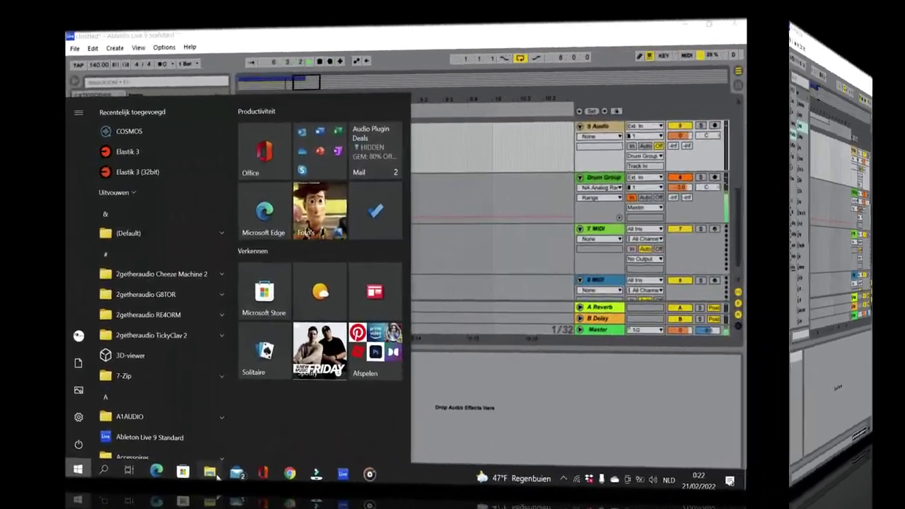
scroll(543, 294, up, 10)
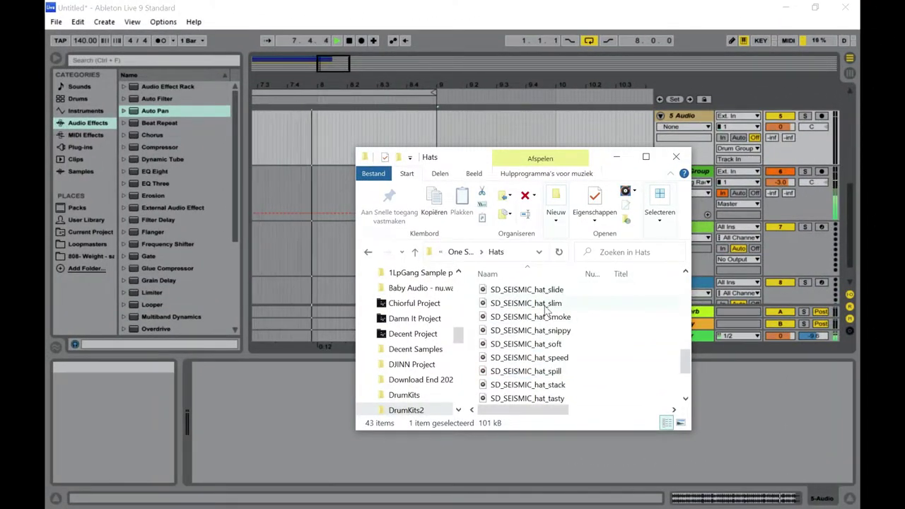
click(545, 306)
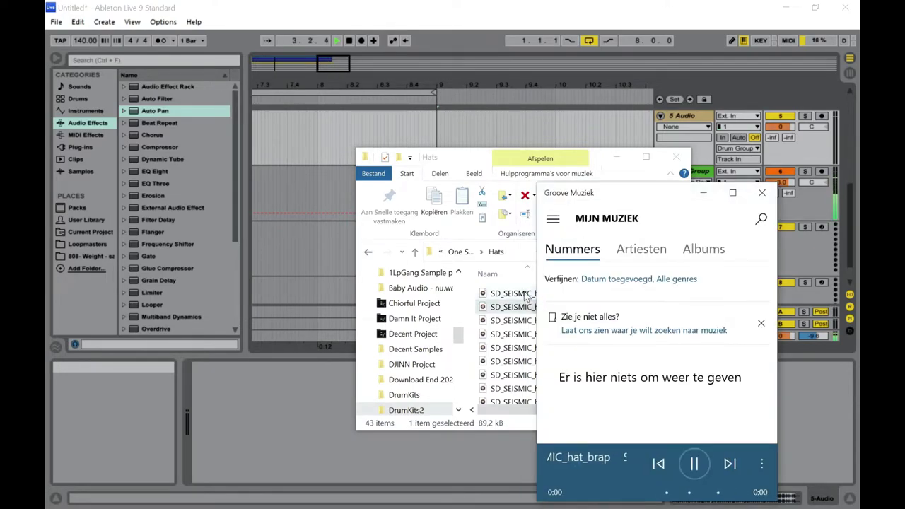
double_click(523, 293)
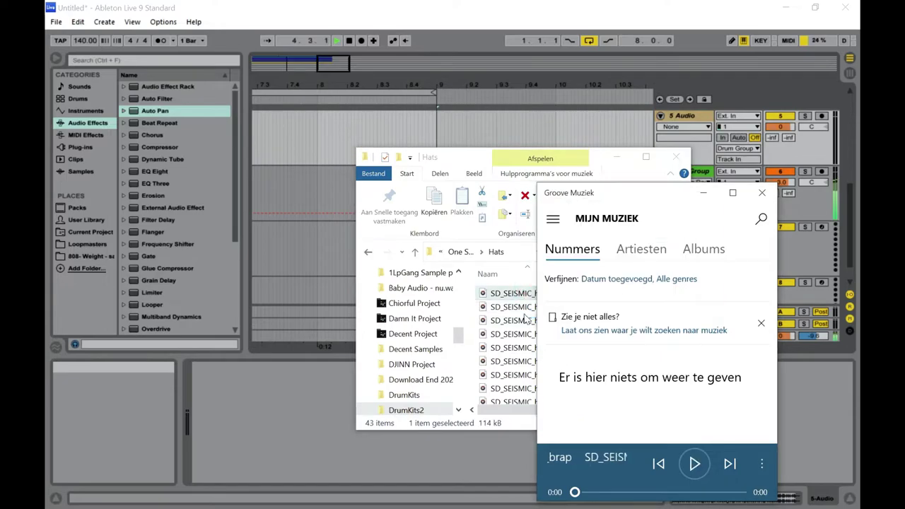
double_click(527, 322)
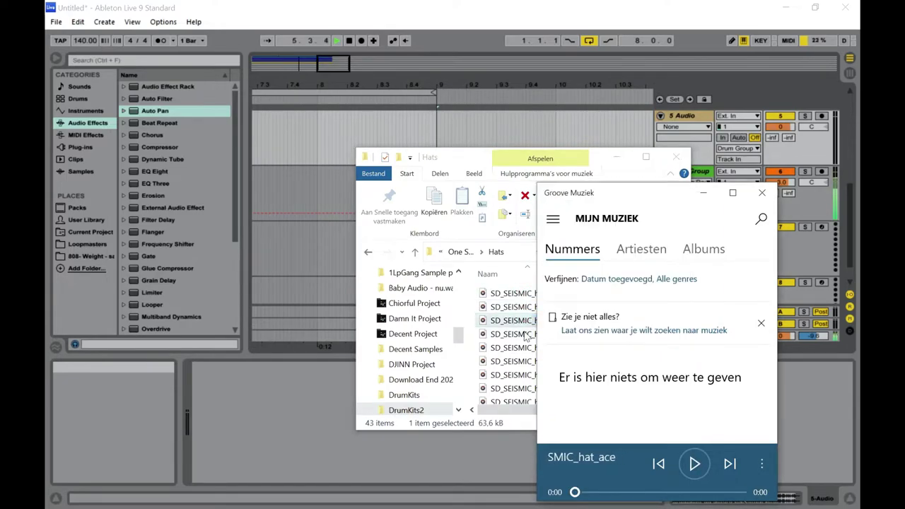
double_click(525, 335)
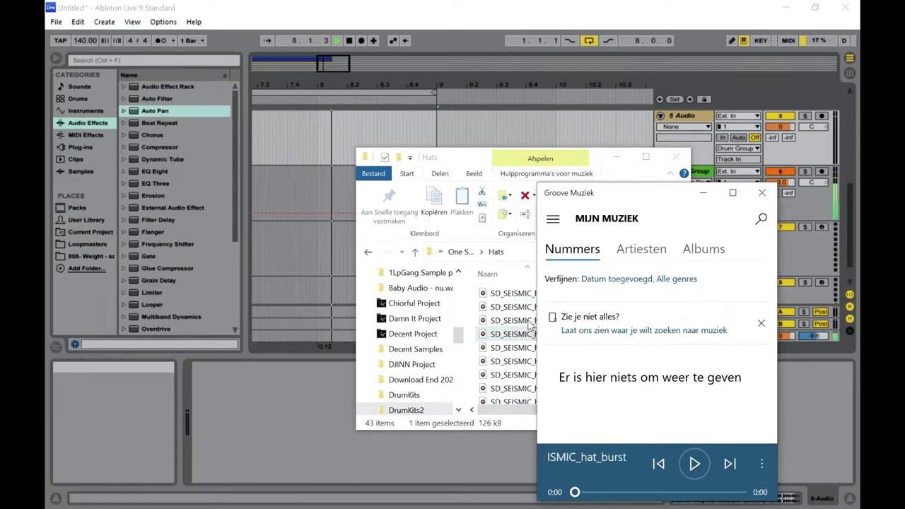
double_click(528, 322)
double_click(527, 323)
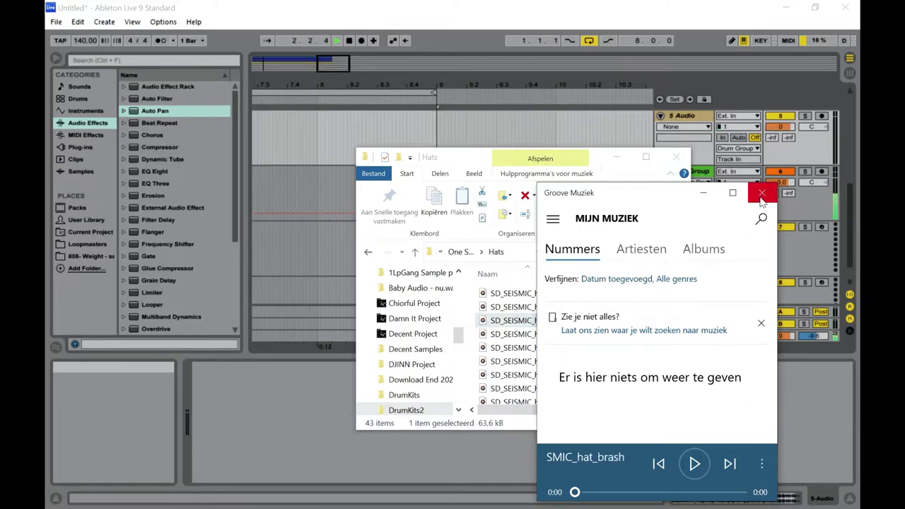
click(761, 194)
click(430, 46)
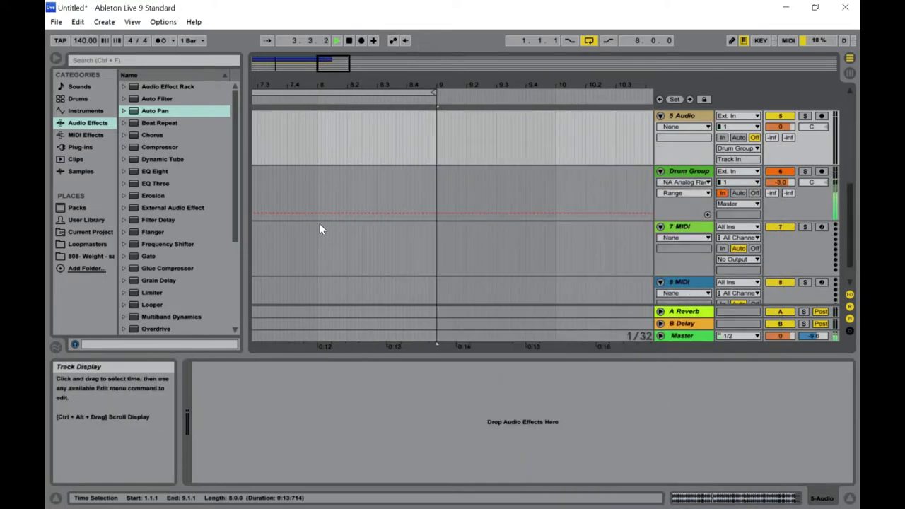
Set the arrangement's fixed grid to 1/8
drag(322, 64, 360, 139)
scroll(360, 140, up, 5)
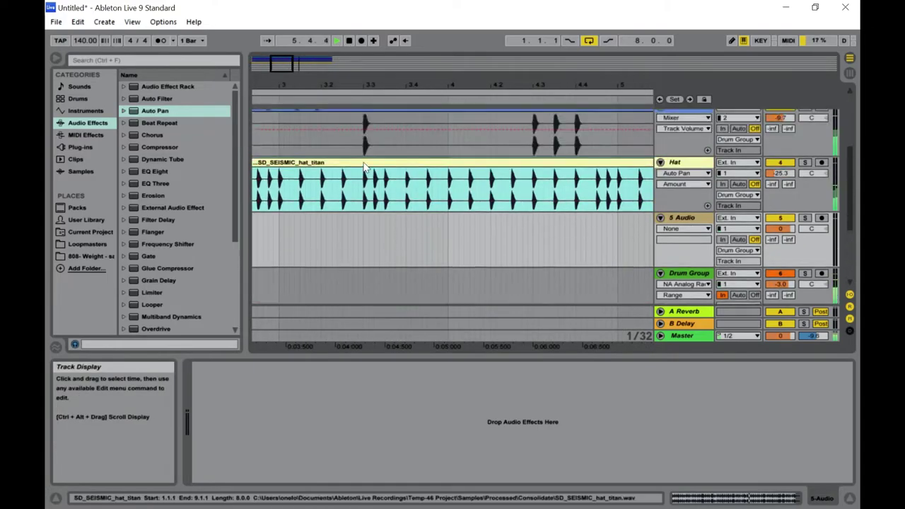
right_click(522, 280)
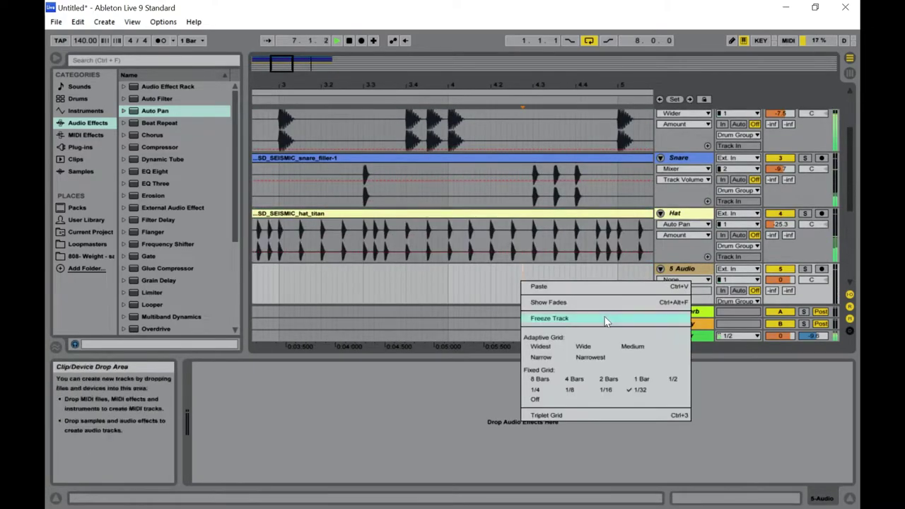
click(577, 390)
drag(286, 64, 271, 72)
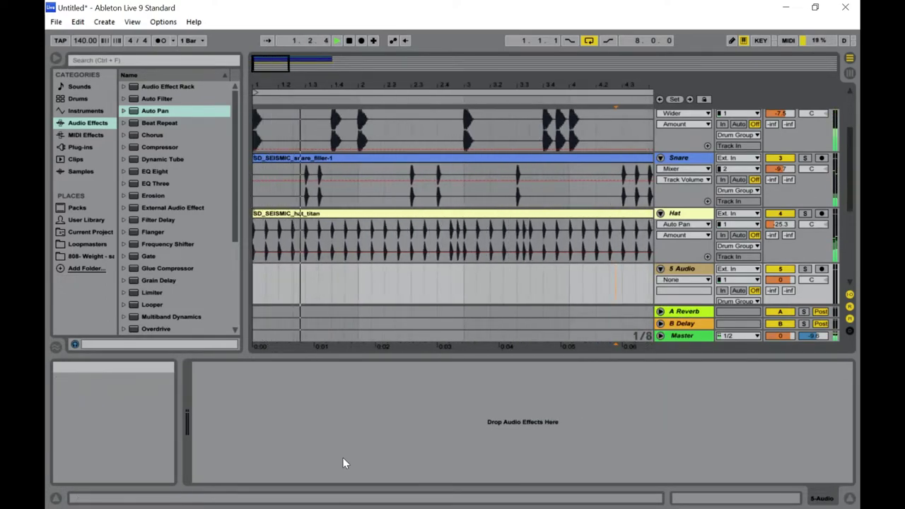
Place the SD_SEISMIC_hat_brash sample from the Hats folder on the 5 Audio track, starting just after 1.3.3
key(super)
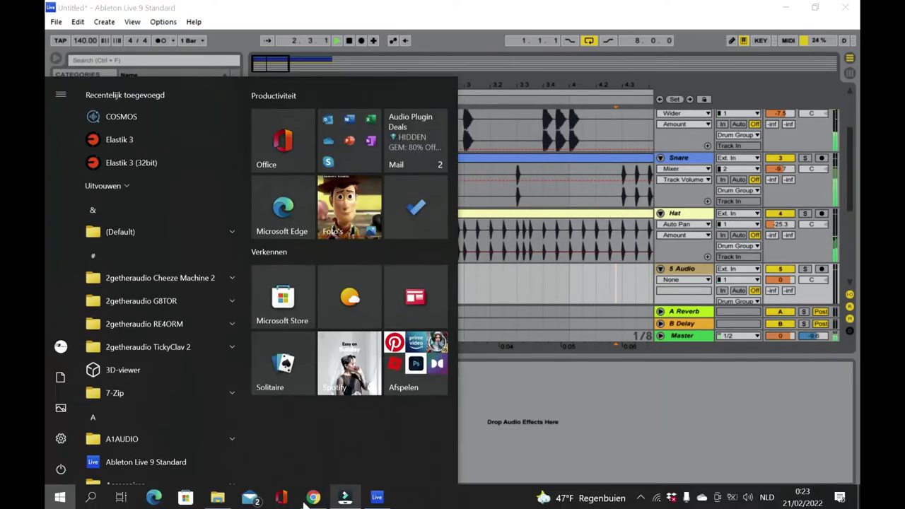
click(217, 505)
drag(485, 322, 308, 282)
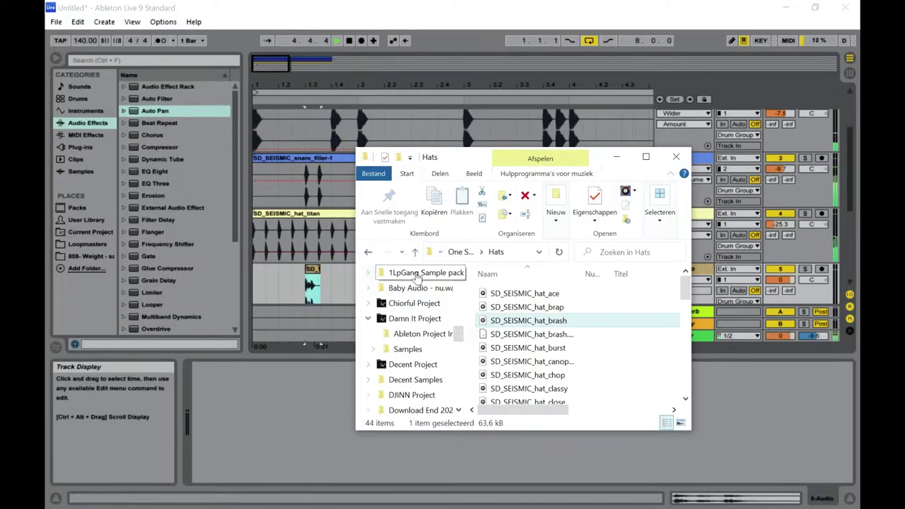
click(330, 281)
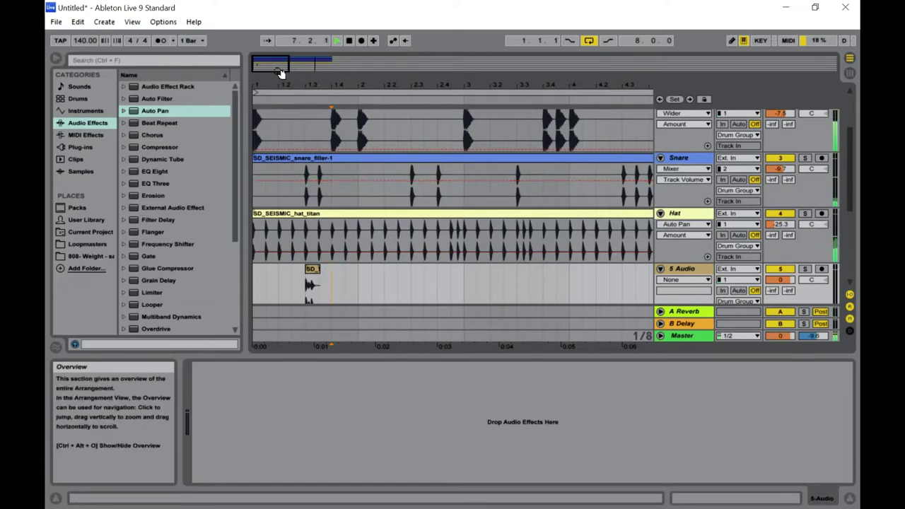
drag(270, 66, 270, 131)
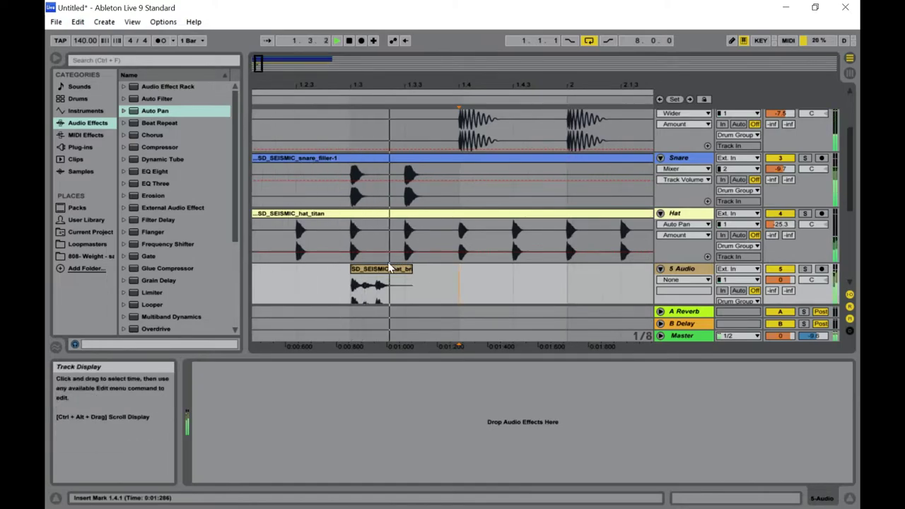
drag(386, 273, 447, 273)
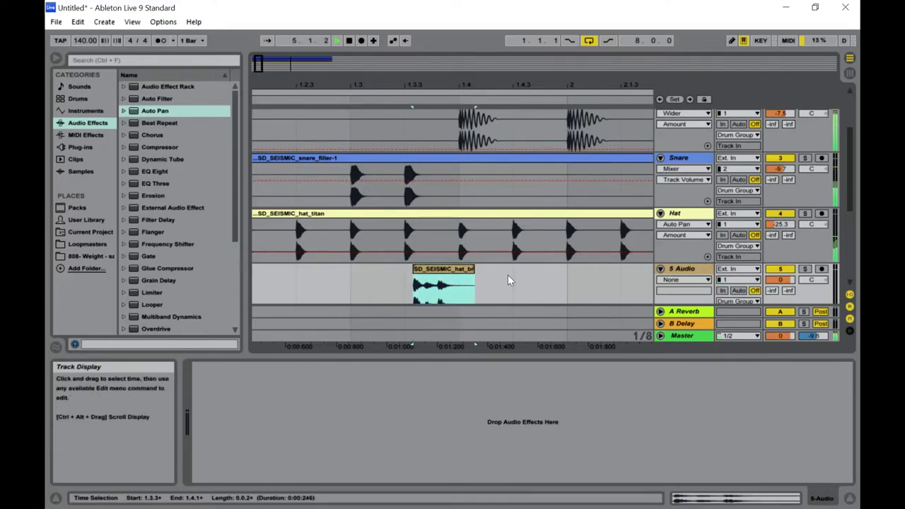
Lower the 5 Audio track's volume to -18.0 dB
key(Tab)
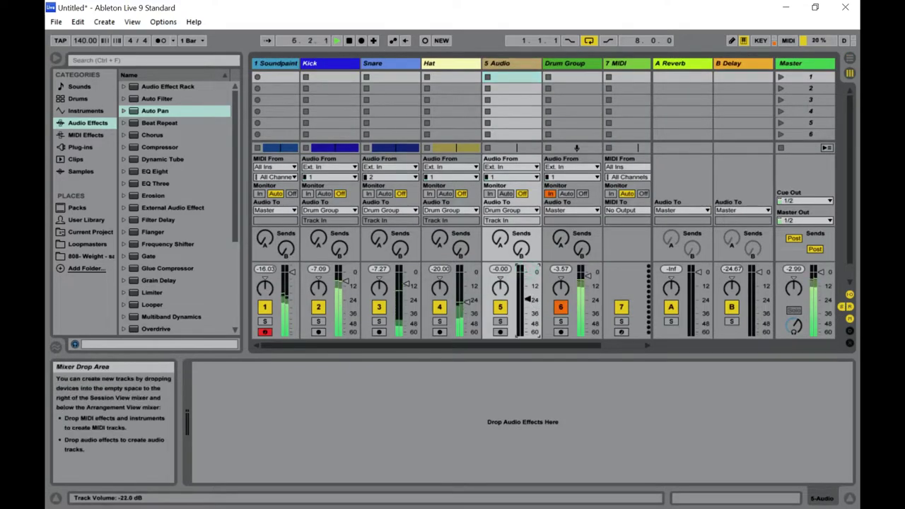
key(Tab)
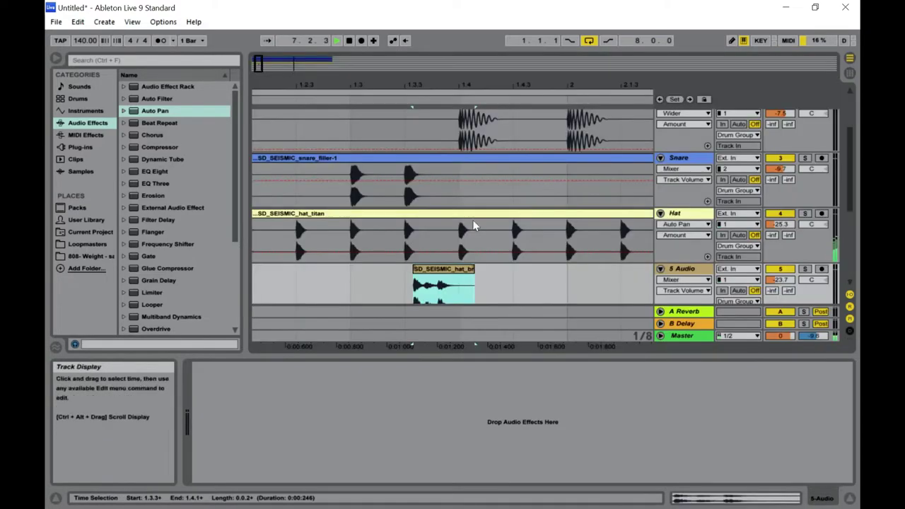
drag(318, 63, 325, 78)
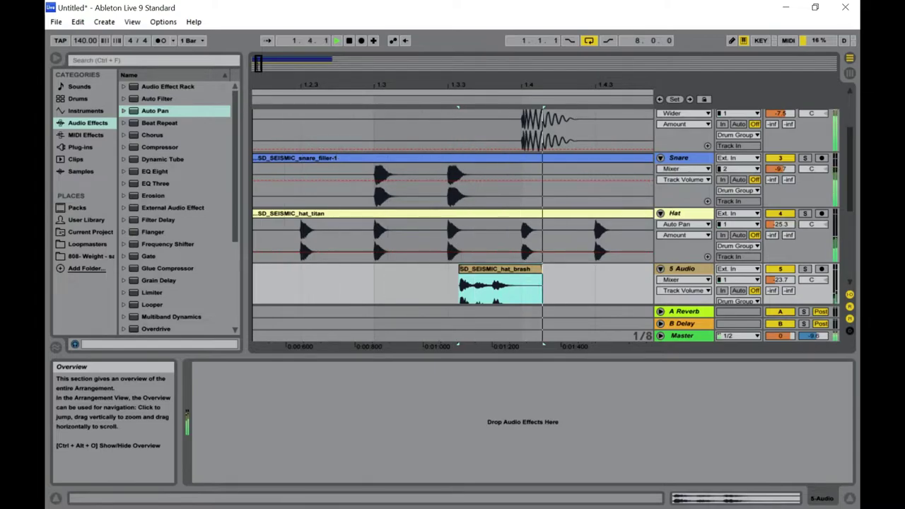
key(Tab)
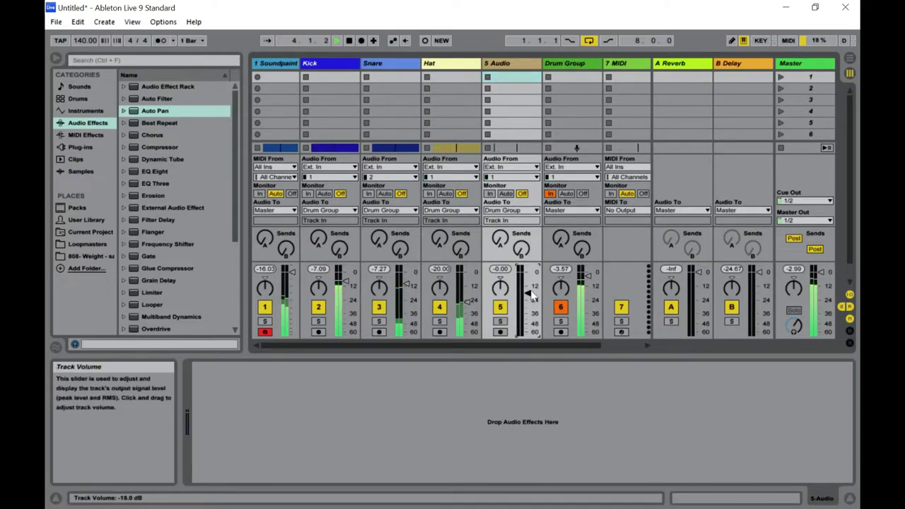
key(Tab)
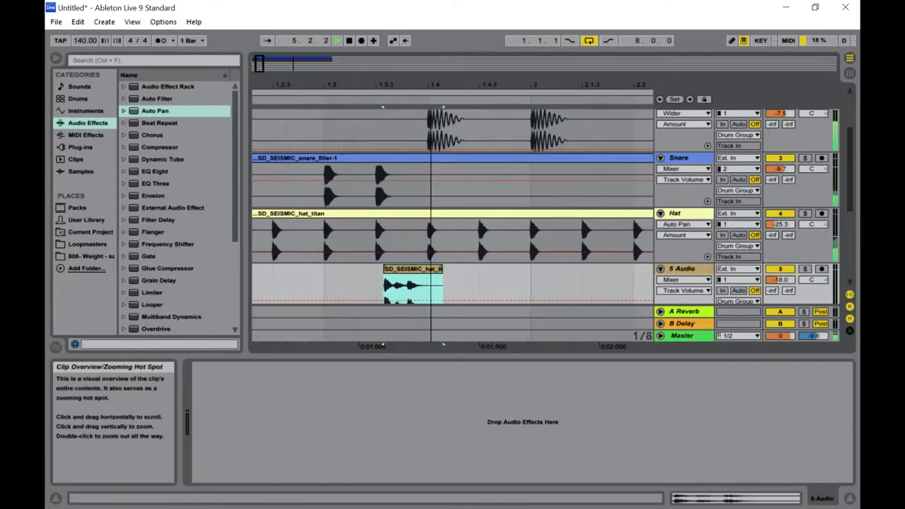
Duplicate the SD_SEISMIC_hat_brash clip on the 5 Audio track and move the copy to about 2.4.3
drag(295, 63, 295, 111)
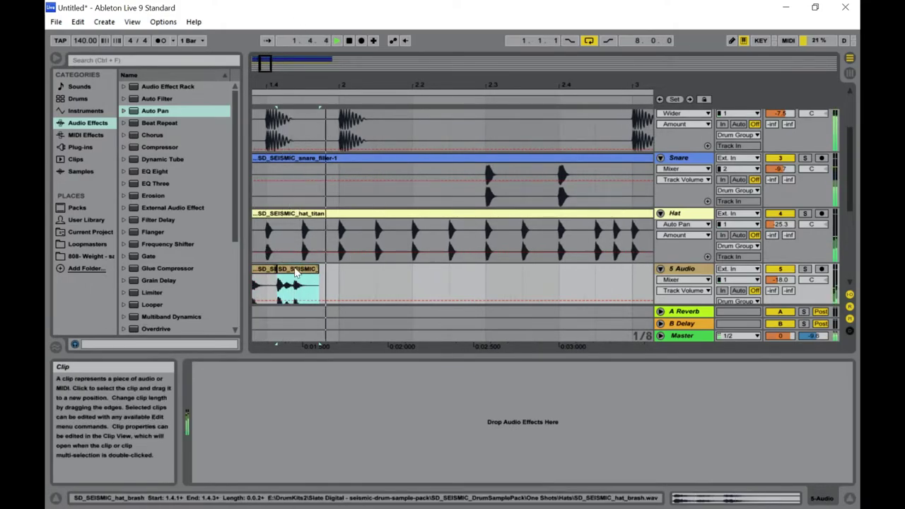
drag(295, 271, 609, 290)
drag(265, 64, 263, 64)
Trim the end of the first SD_SEISMIC_hat_brash clip to 1.4.1 and set the fixed grid to 1/16
click(348, 269)
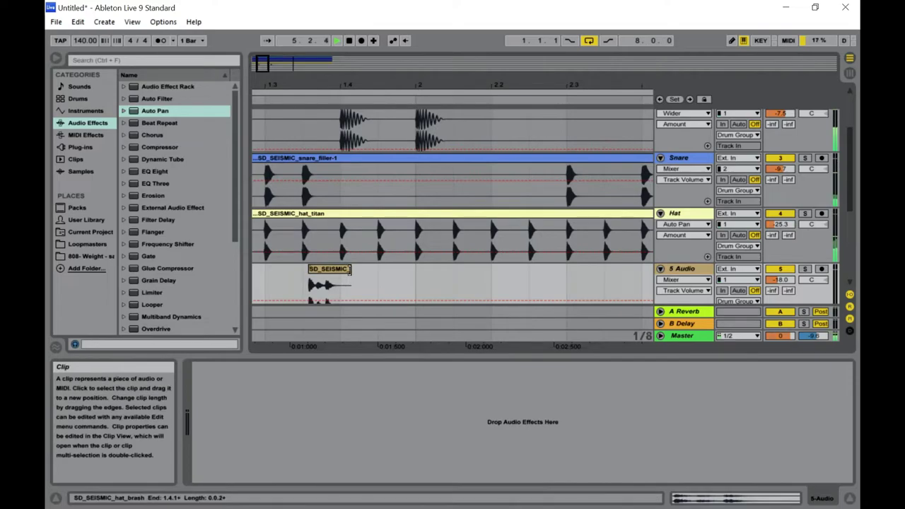
click(335, 286)
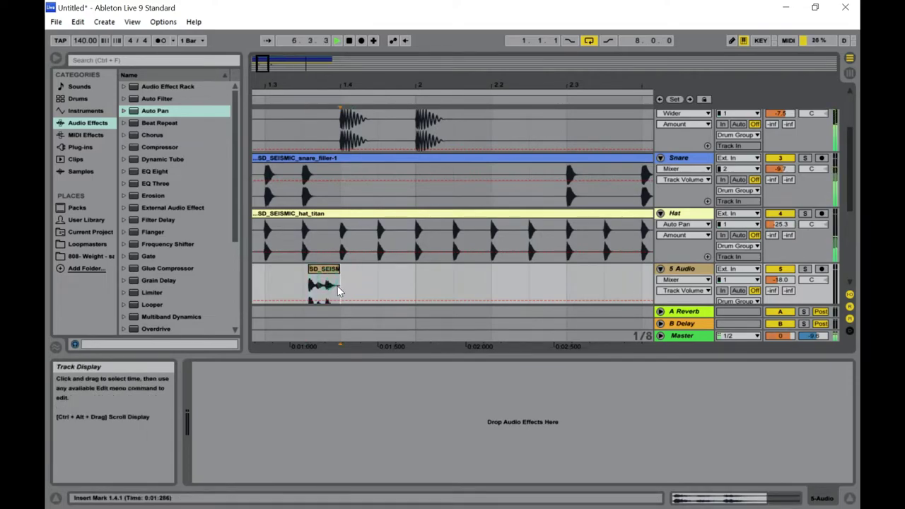
right_click(327, 290)
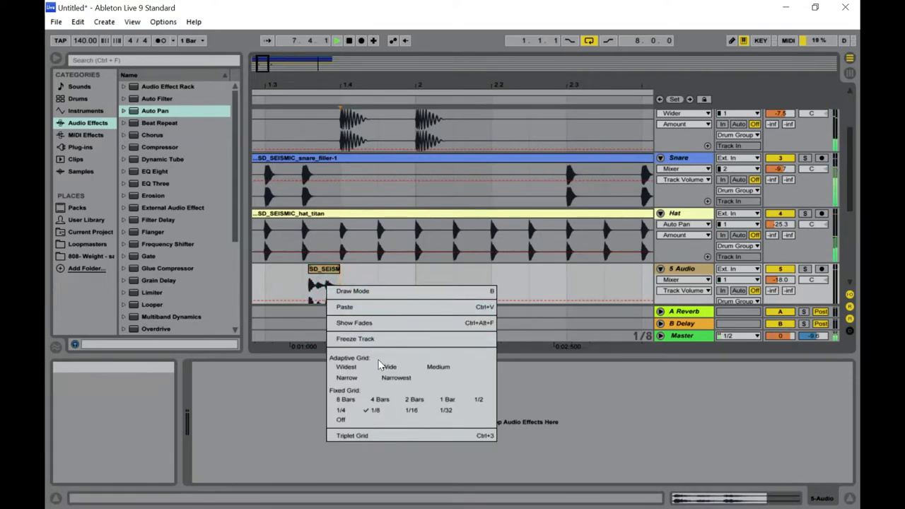
click(418, 411)
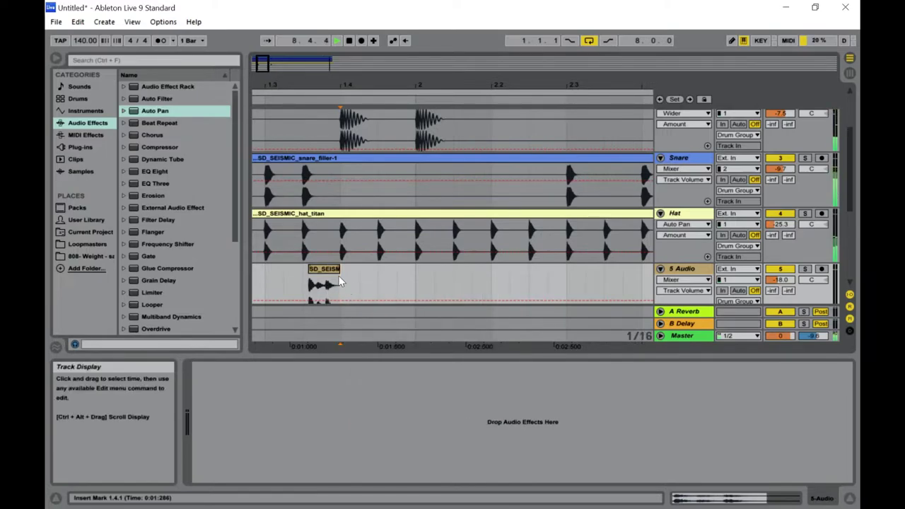
Try a shorter end on the first SD_SEISMIC_hat_brash clip, extending it back to 1.4.1 with the fixed grid at 1/32
drag(336, 276, 327, 268)
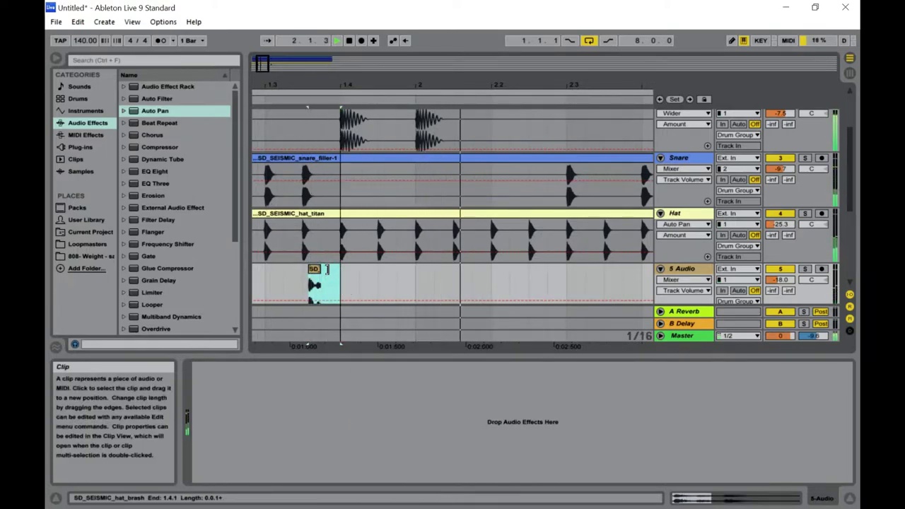
right_click(345, 275)
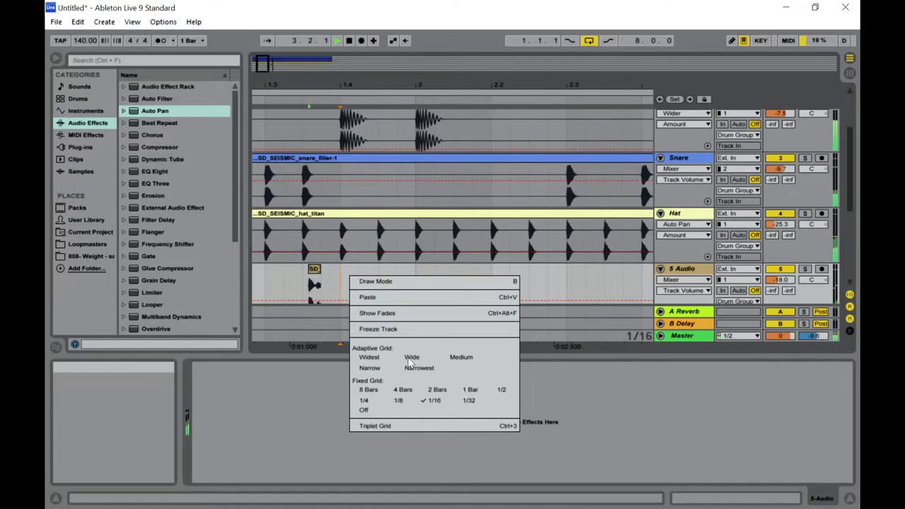
click(471, 408)
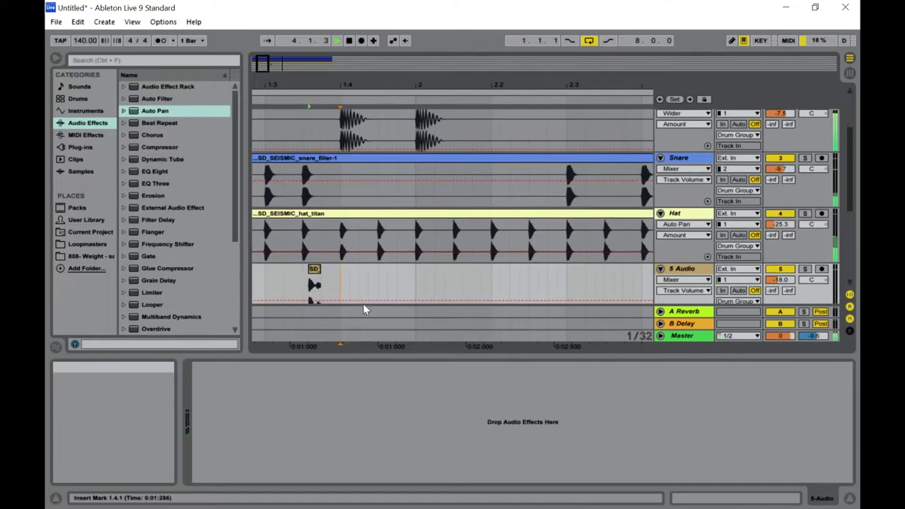
click(317, 277)
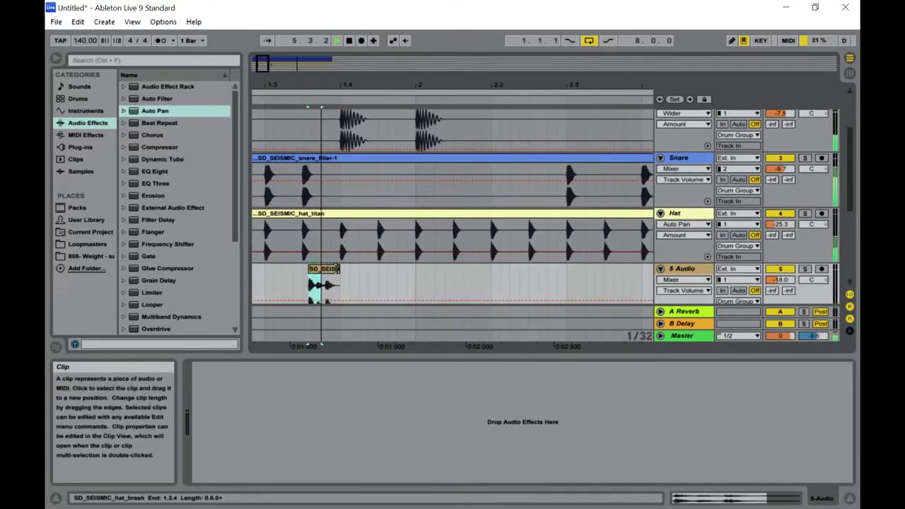
Shorten the SD_SEISMIC_hat_brash clip starting at 2.4.3 to end at about 2.4.4 and duplicate it directly behind itself
mouse_move(283, 62)
mouse_down()
mouse_move(273, 62)
mouse_move(304, 62)
mouse_move(271, 65)
mouse_up()
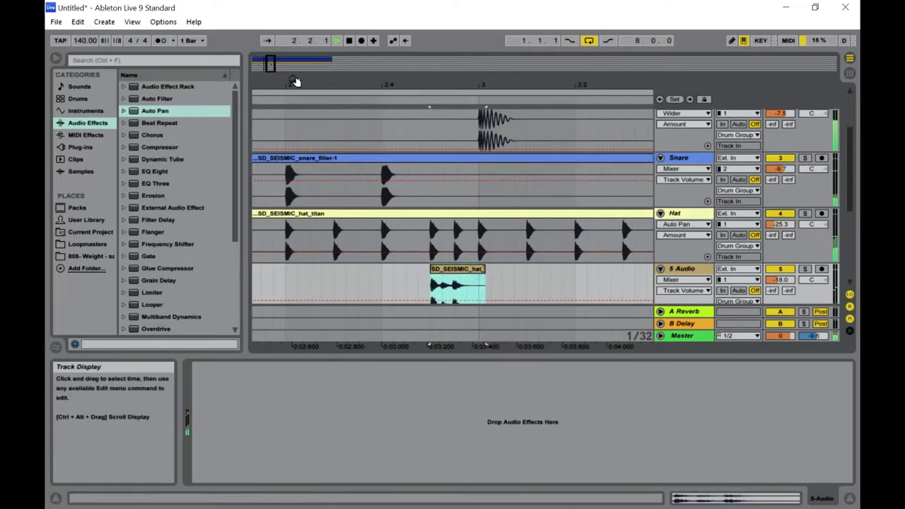
drag(271, 62, 271, 81)
scroll(474, 264, down, 1)
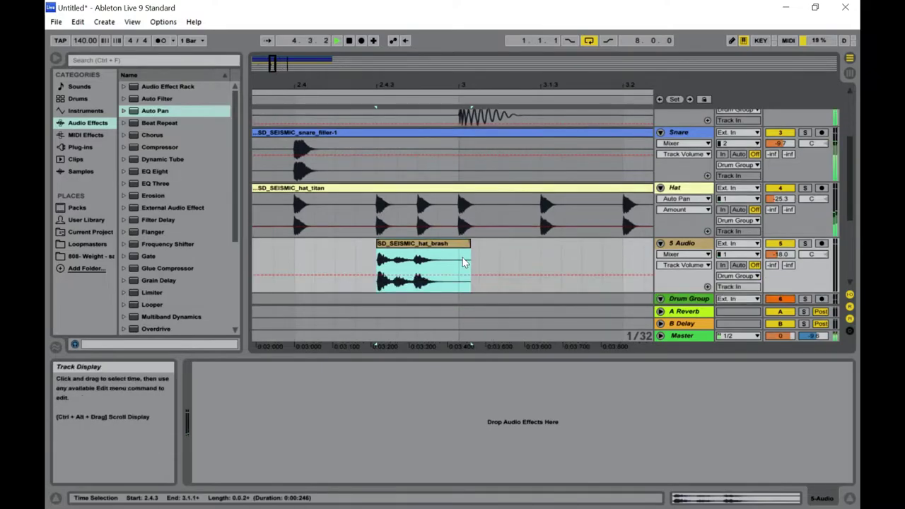
drag(467, 246, 445, 250)
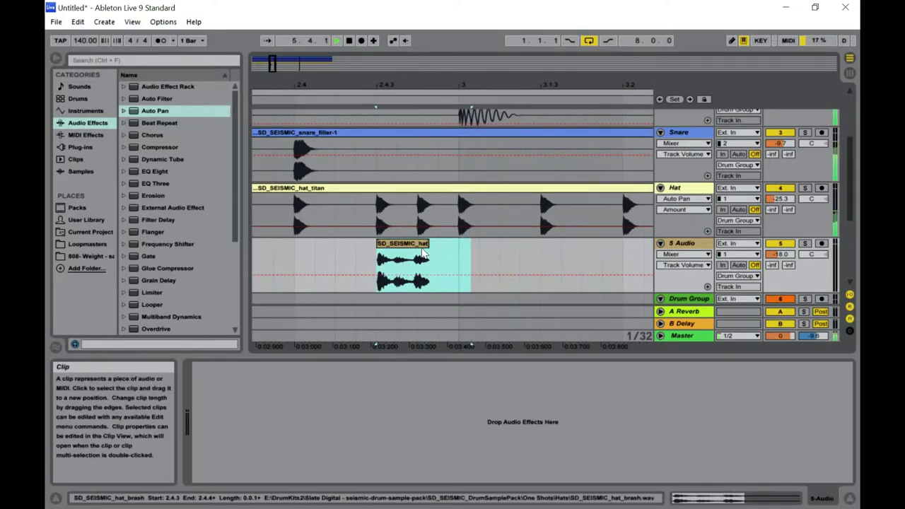
click(424, 260)
key(ctrl+d)
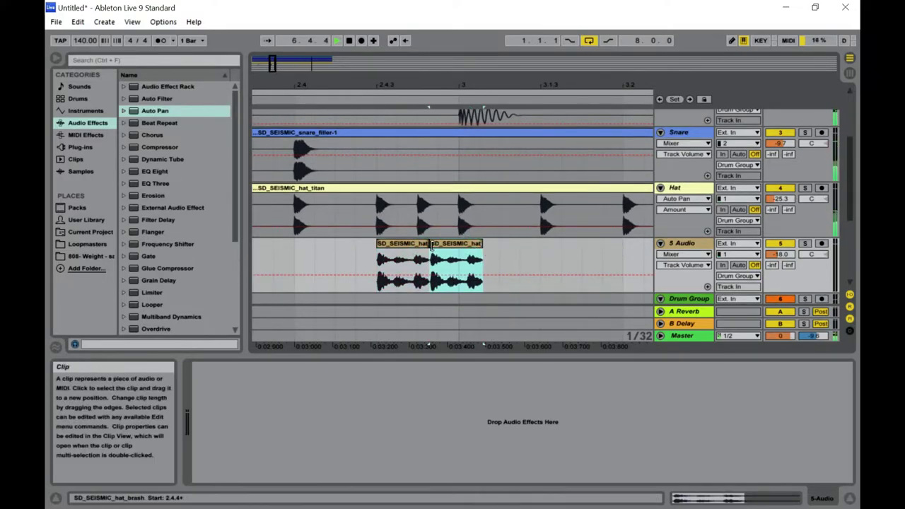
Move the earlier of the two adjacent brash hat clips to about 2.4.1 and trim the other one's end to about 3.1.1
click(447, 192)
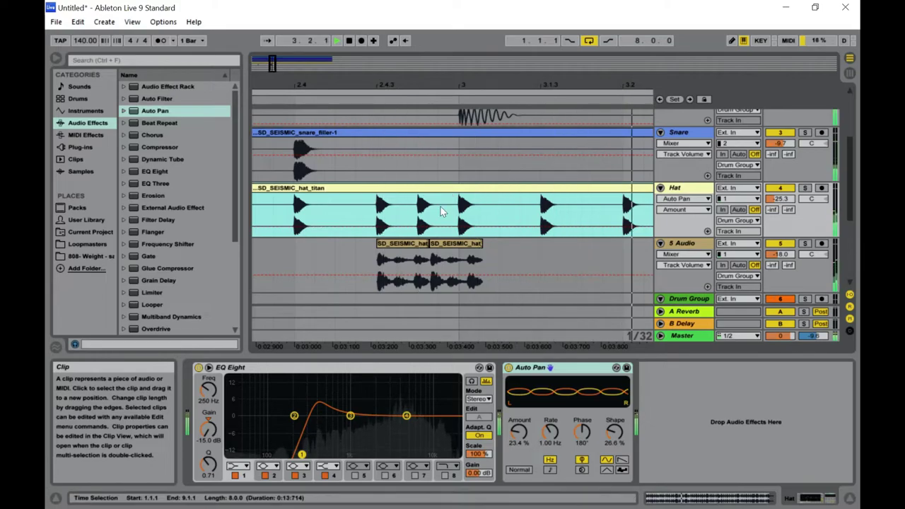
drag(399, 247, 340, 256)
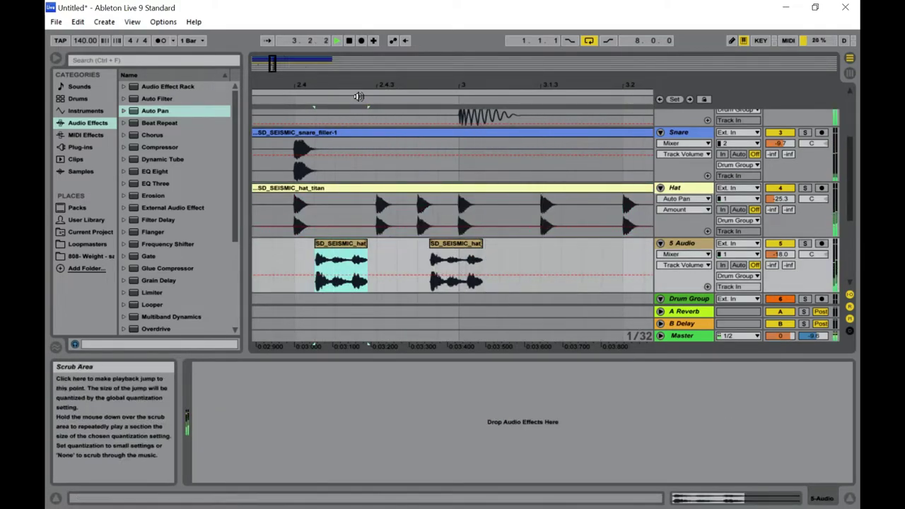
drag(272, 64, 270, 64)
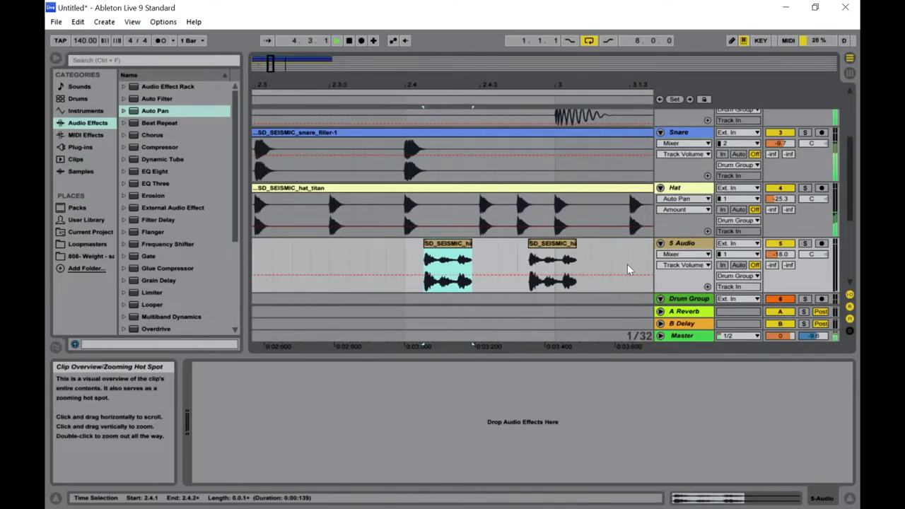
click(570, 244)
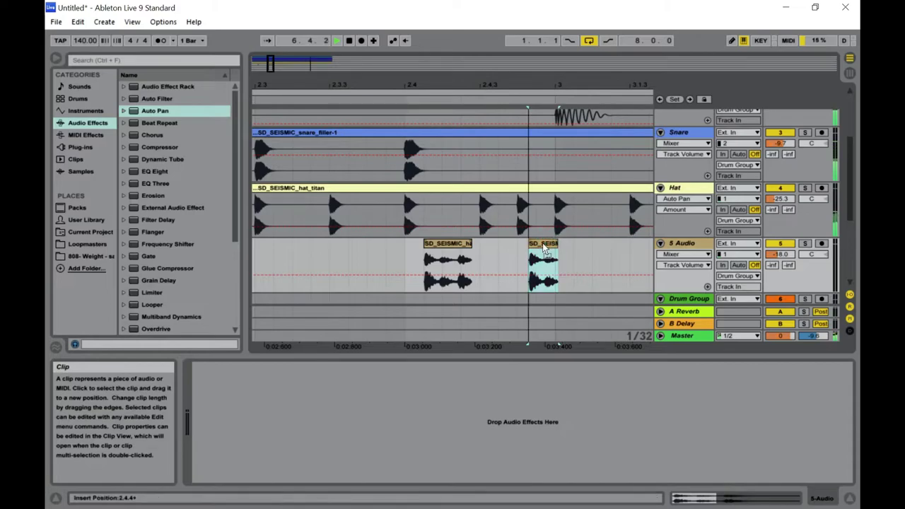
click(458, 245)
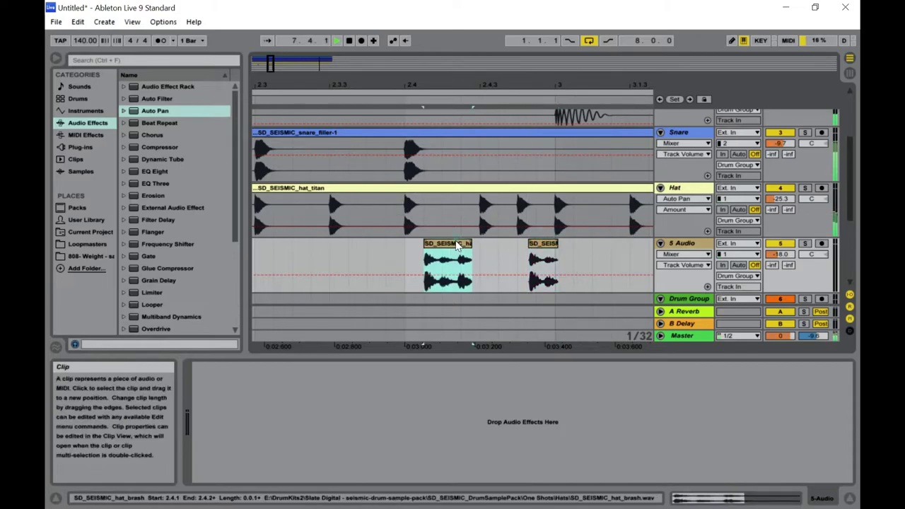
click(361, 136)
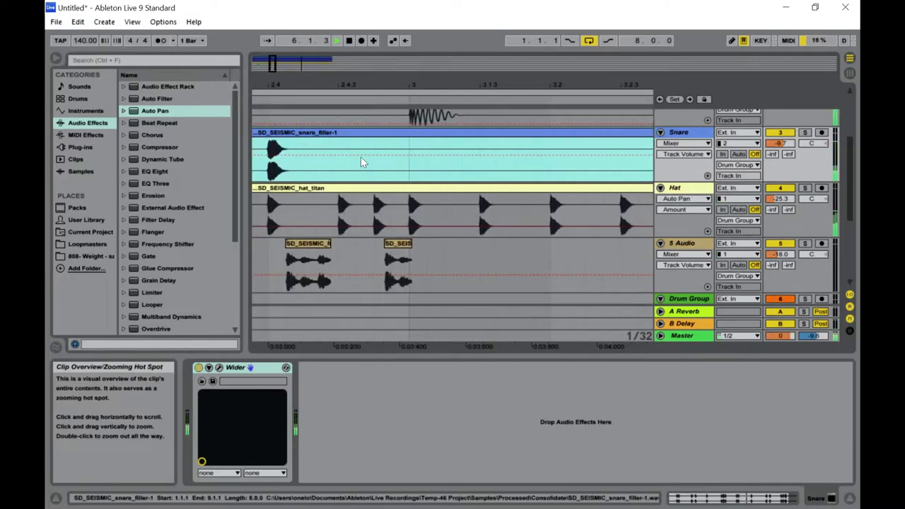
Duplicate the short brash hat clip ending at bar 3, place the copy at about 3.3.3 and extend its end to about 3.4.1
click(400, 249)
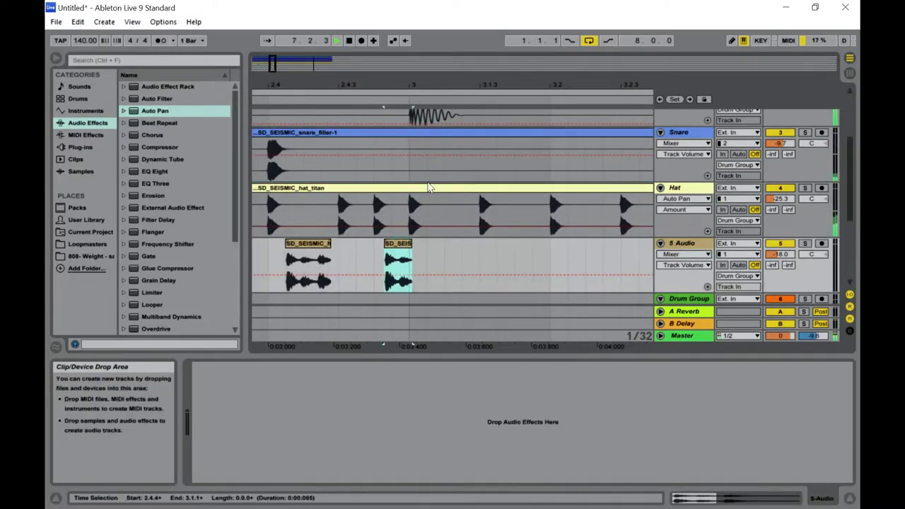
key(ctrl+d)
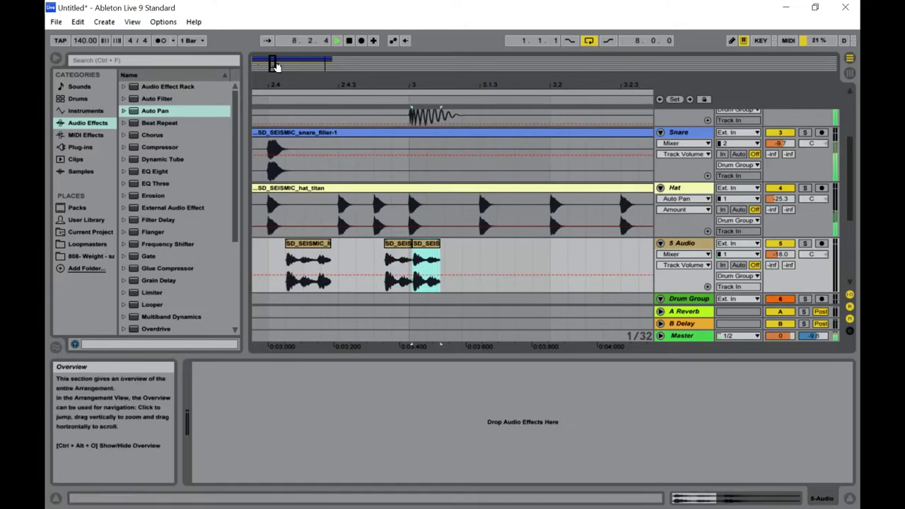
drag(273, 63, 287, 78)
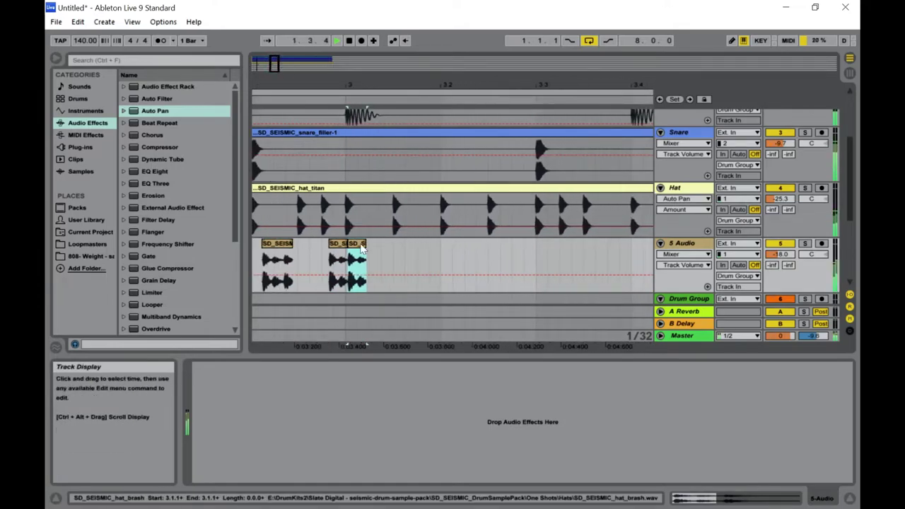
drag(358, 245, 619, 248)
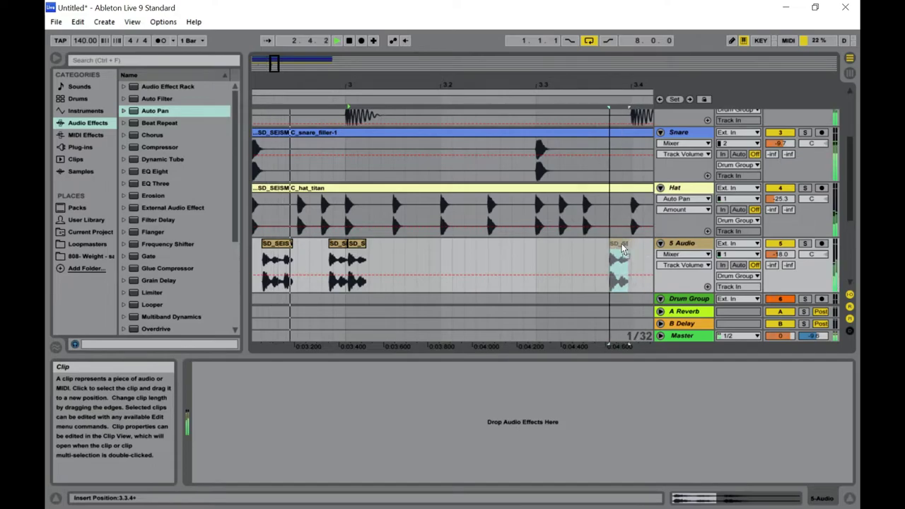
drag(277, 64, 279, 74)
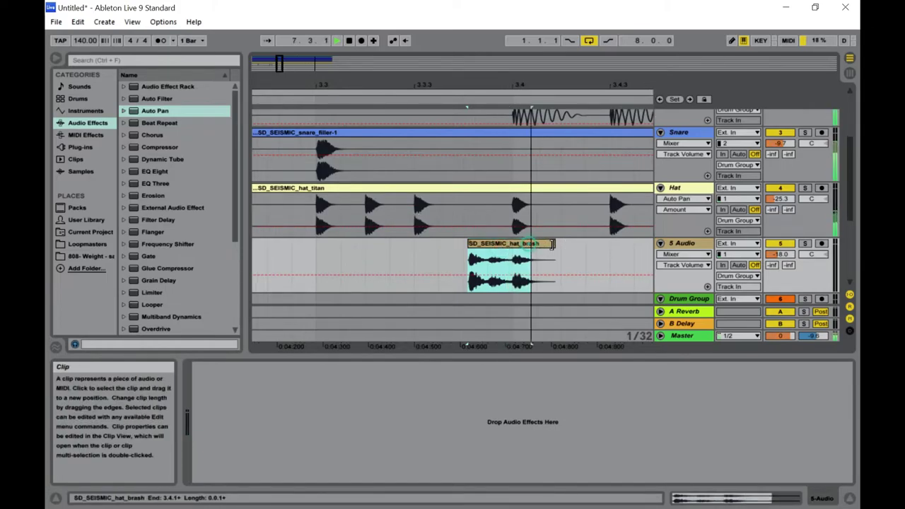
drag(539, 247, 508, 242)
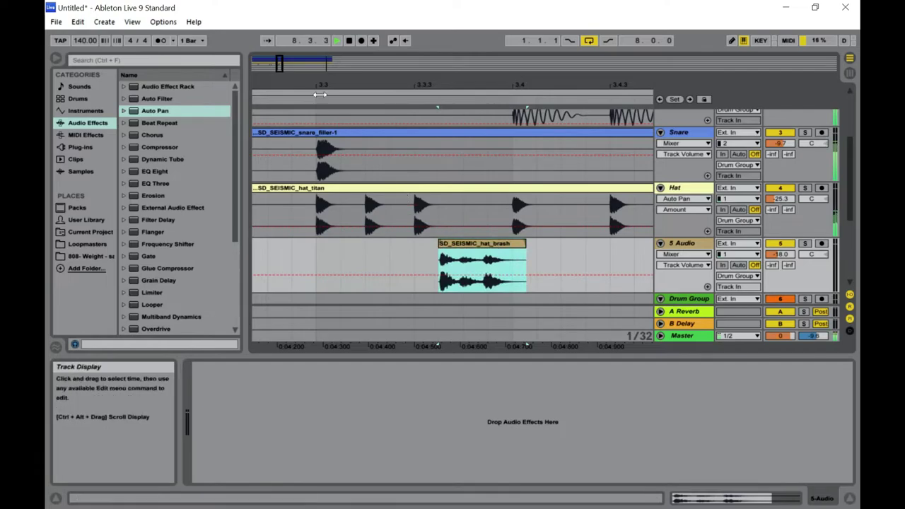
Place a copy of the brash hat clip from 3.3.3 at about 4.4.1 on the 5 Audio track
drag(280, 62, 281, 56)
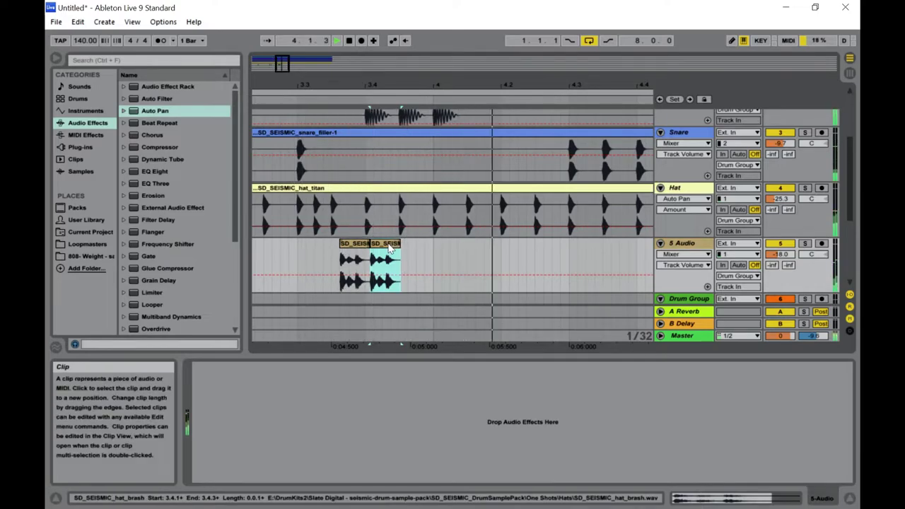
click(518, 282)
key(ctrl+v)
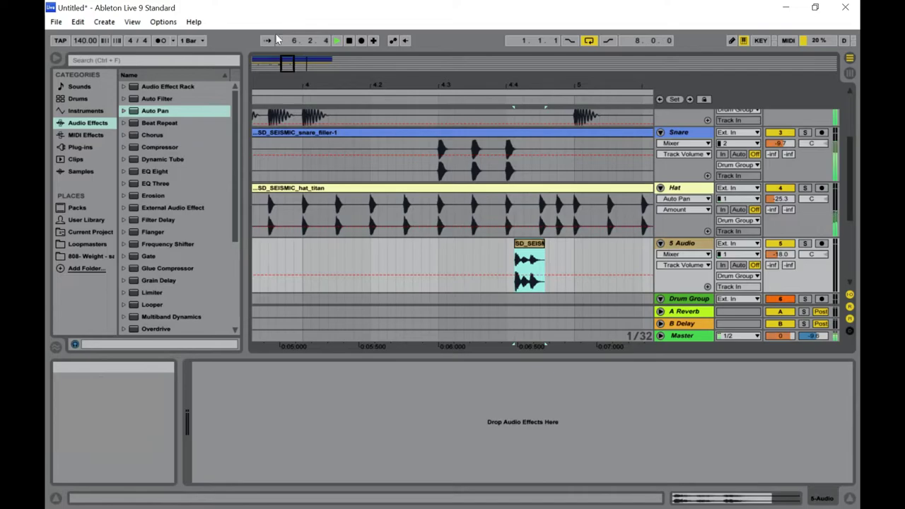
Duplicate the brash hat clip at 4.4.1, shorten the copy to a 0.0.1 length and move it to 4.4.2
drag(288, 61, 291, 65)
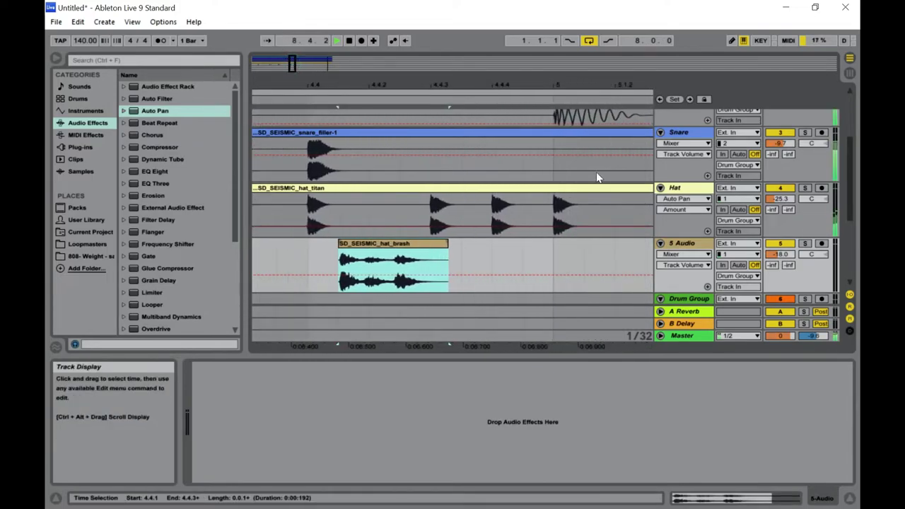
key(ctrl+d)
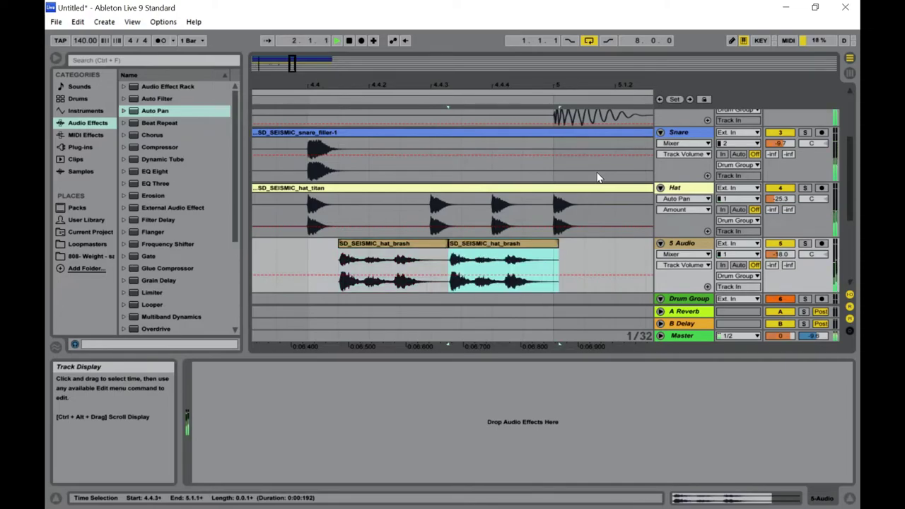
drag(508, 269, 521, 269)
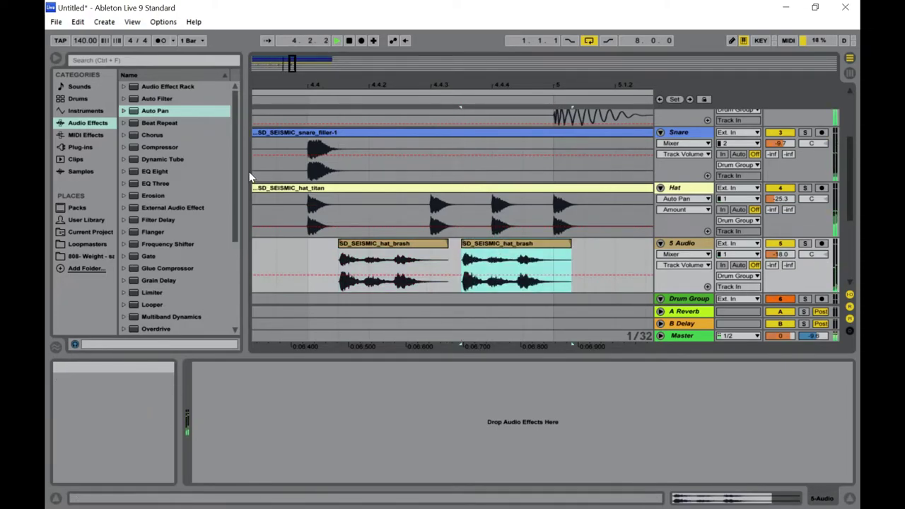
click(520, 246)
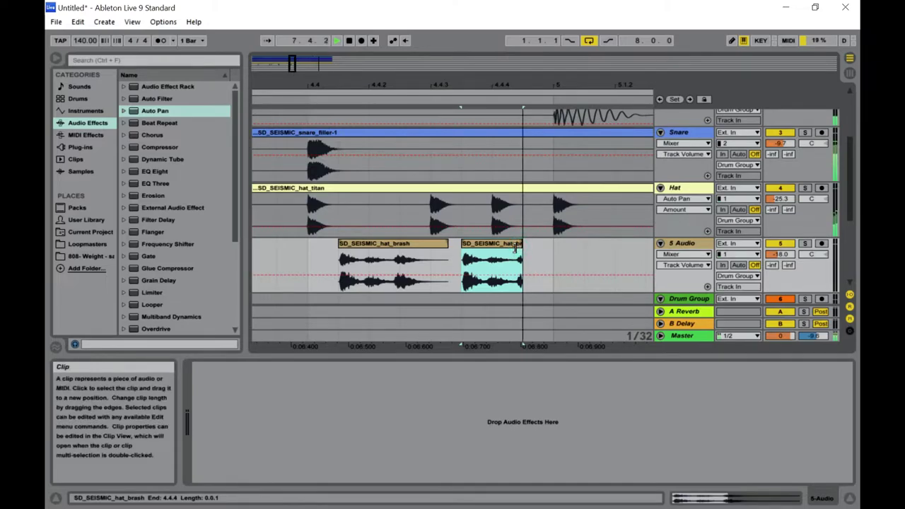
drag(489, 260, 375, 259)
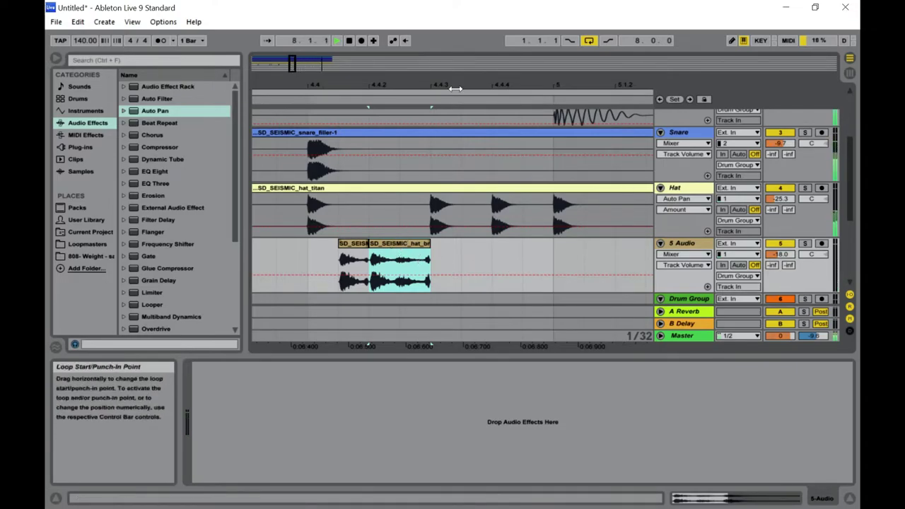
Duplicate the brash hat clip at 4.4.2, move the copy to about 4.4.4 and trim its end to 5.1.1
key(ctrl+d)
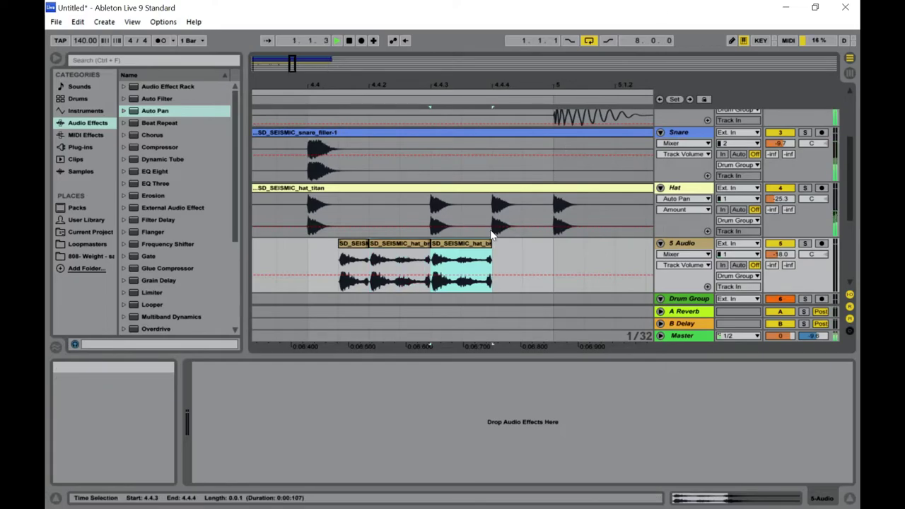
drag(451, 258, 546, 255)
click(570, 249)
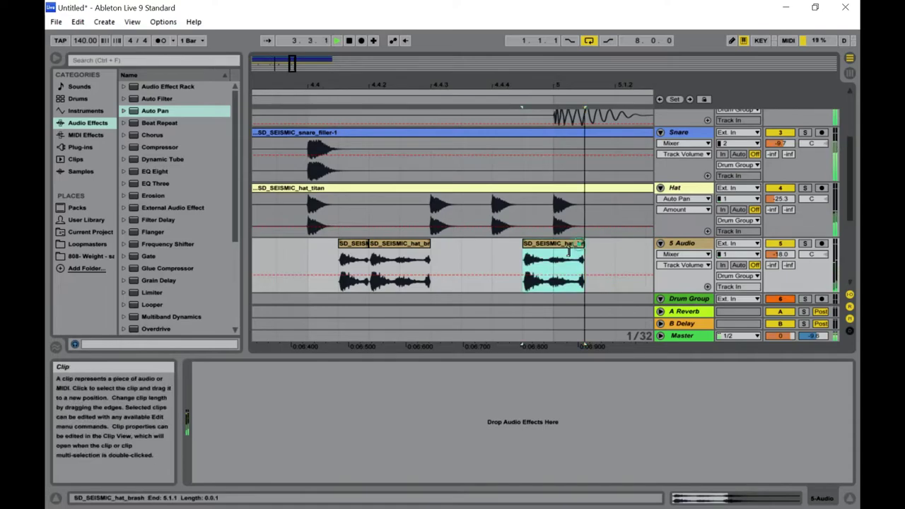
click(555, 260)
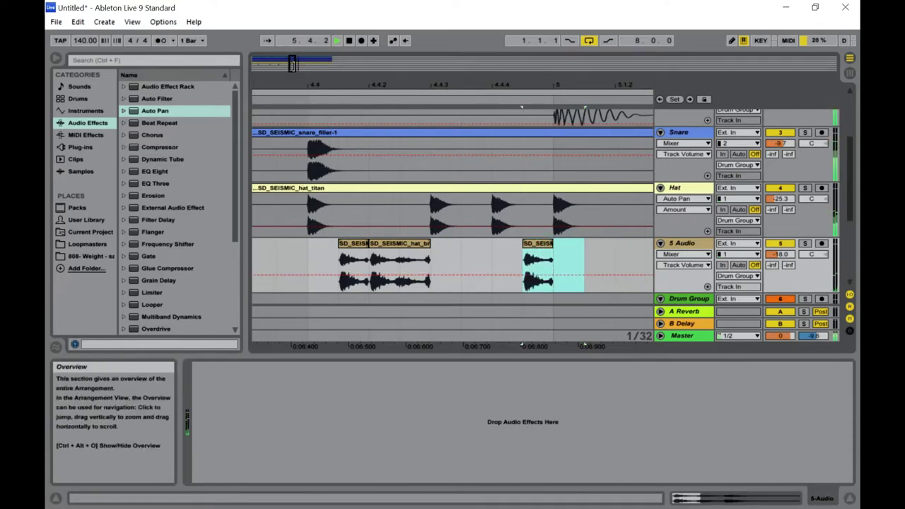
Place a copy of the short brash hat clip at 5.4.3 and extend its end to about 6.1.1
drag(296, 65, 298, 49)
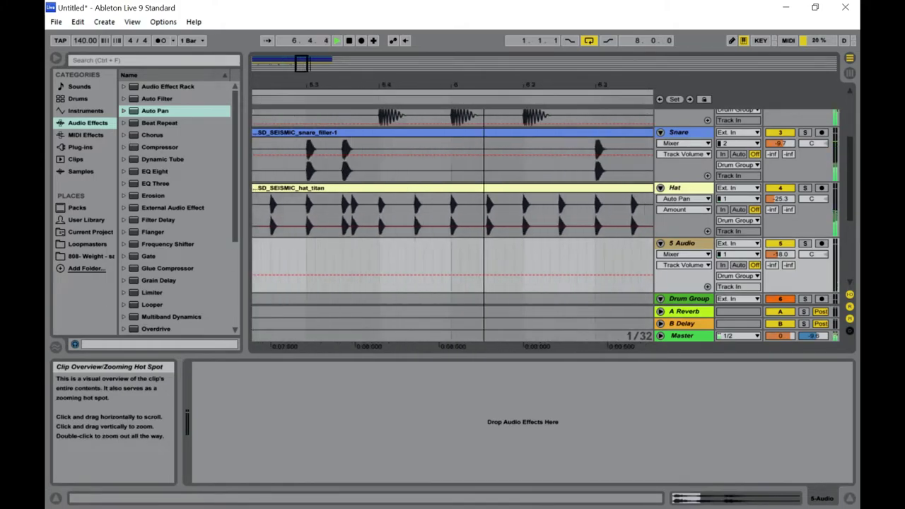
drag(300, 63, 295, 65)
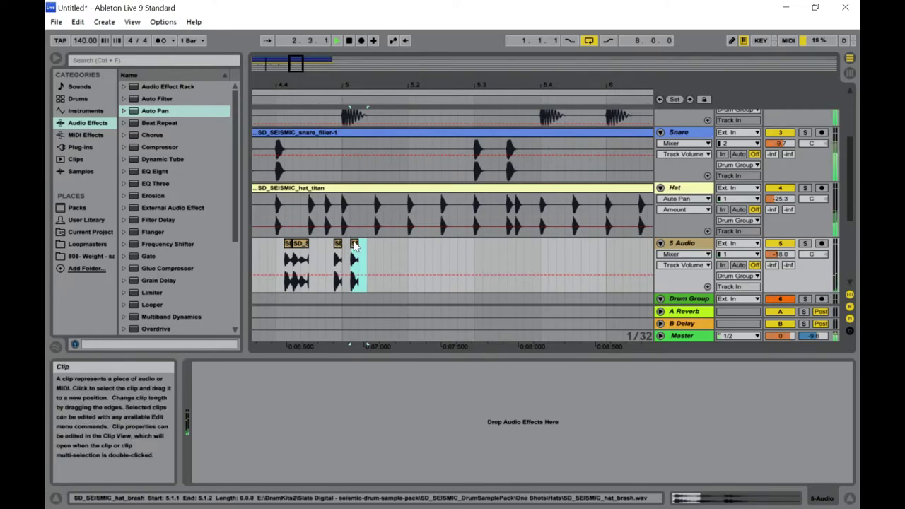
click(491, 264)
drag(519, 263, 562, 253)
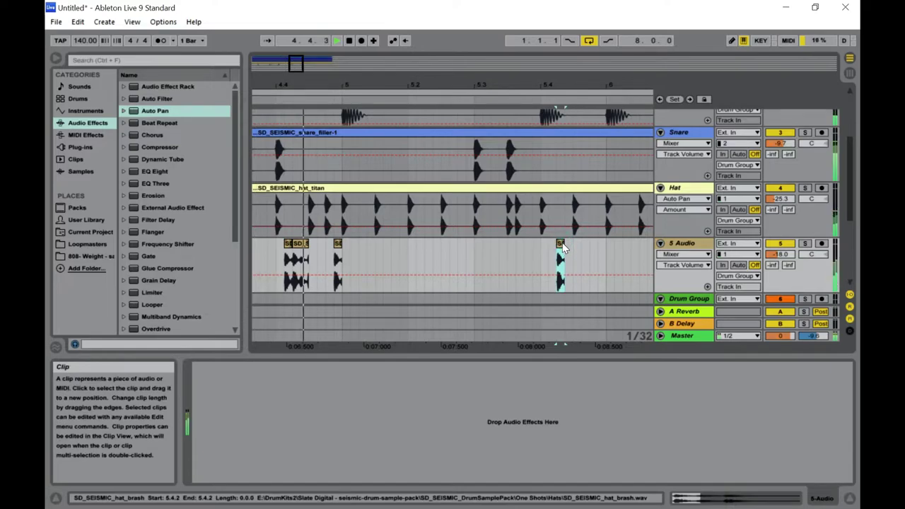
drag(562, 244, 590, 249)
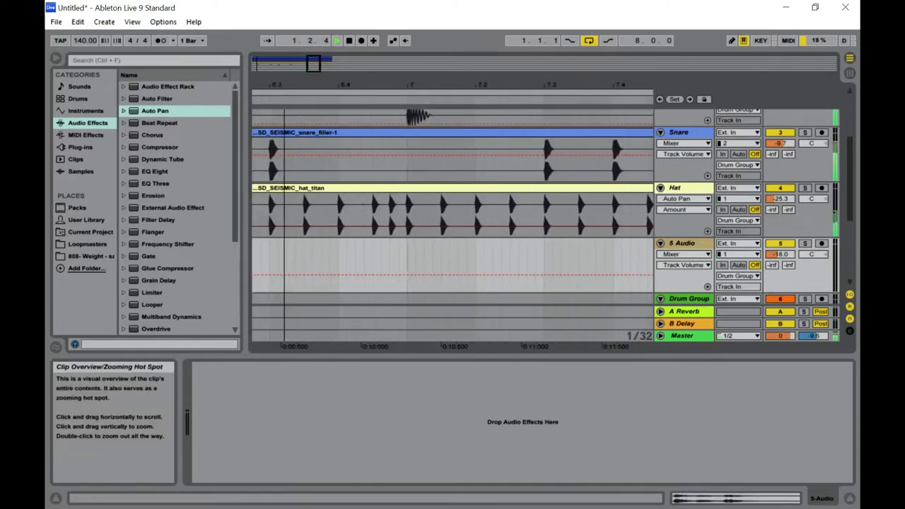
Duplicate the one-bar region from 5.4.3 to 6.4.3 on the 5 Audio track
drag(314, 64, 304, 64)
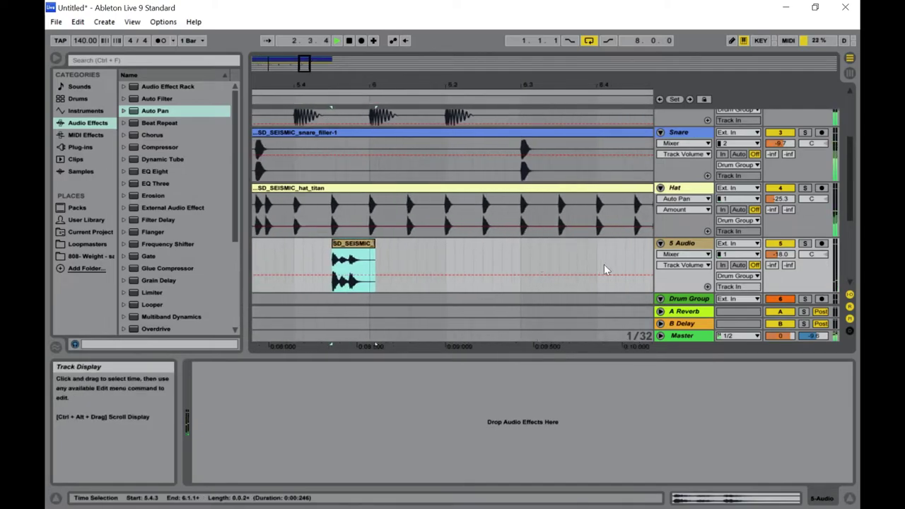
drag(633, 259, 353, 262)
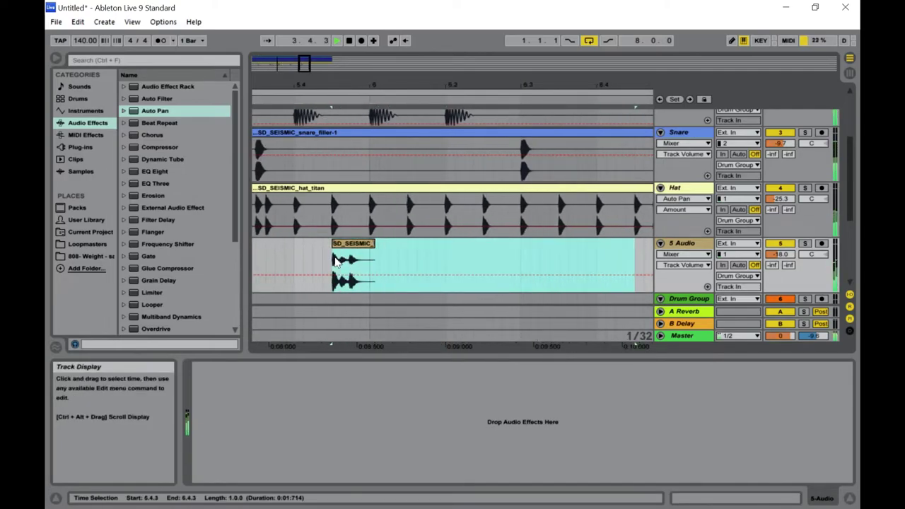
key(ctrl+d)
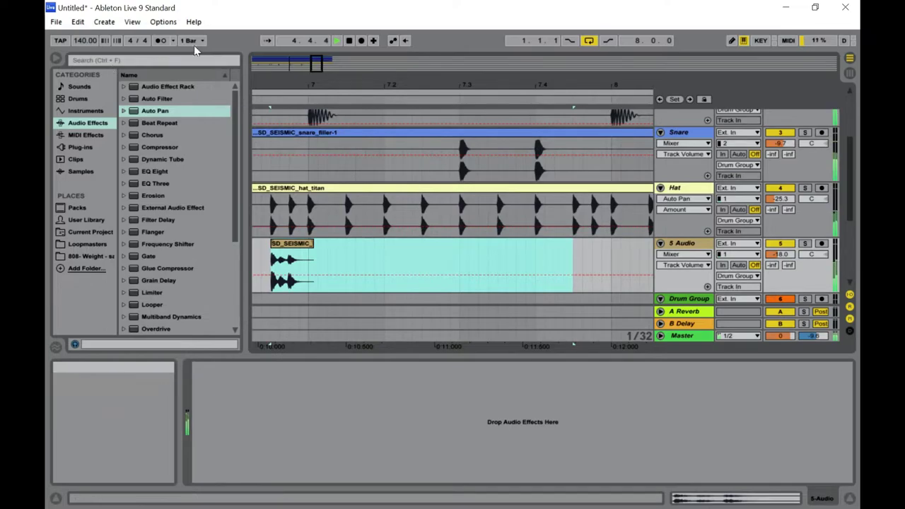
Move the duplicated brash hat clip from 6.4.3 to about 6.3.3
mouse_move(324, 61)
mouse_down()
mouse_move(292, 64)
mouse_move(310, 63)
mouse_up()
drag(313, 64, 309, 66)
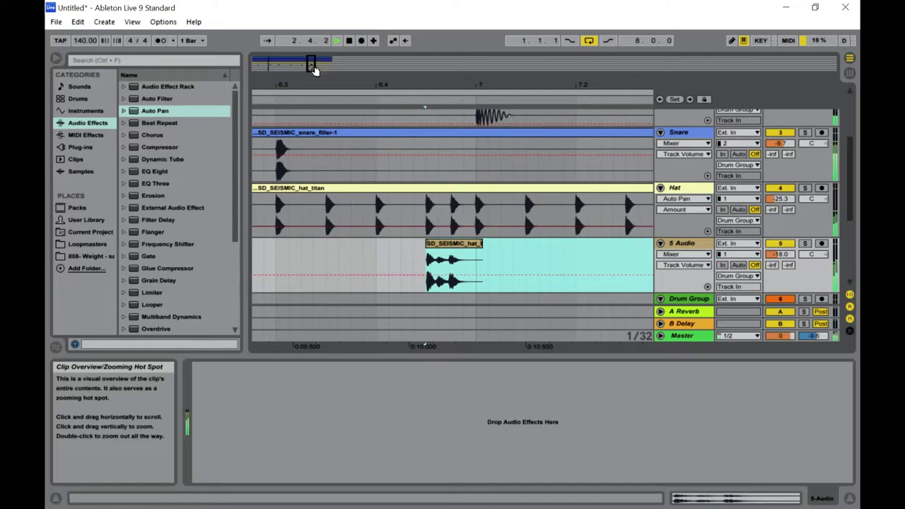
drag(456, 251, 363, 252)
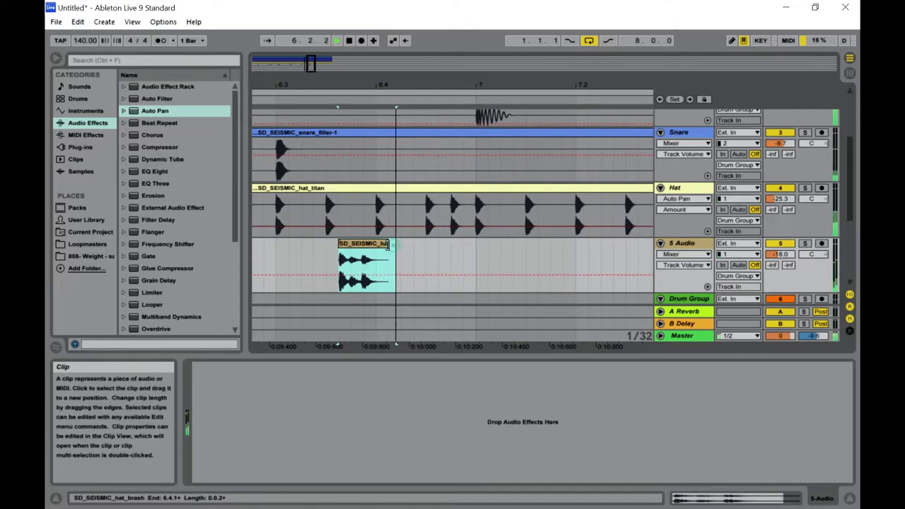
Duplicate the brash hat clip at 6.3.3 to about 6.4.1 and place another copy at about 7.4.1 on 5 Audio
key(ctrl+d)
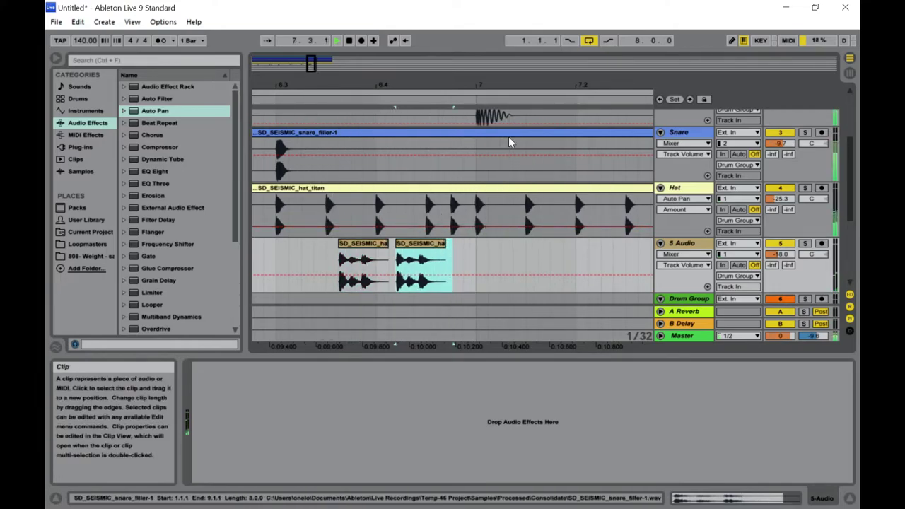
drag(309, 66, 318, 73)
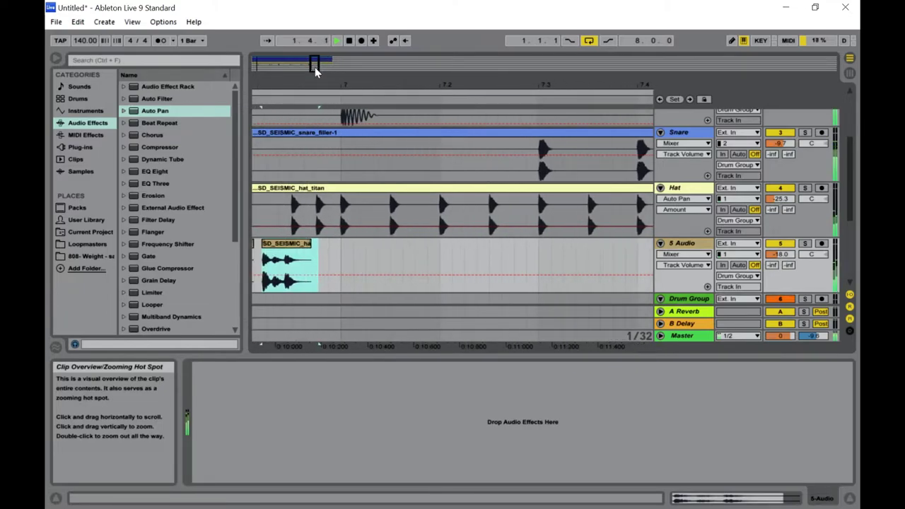
drag(338, 243, 508, 282)
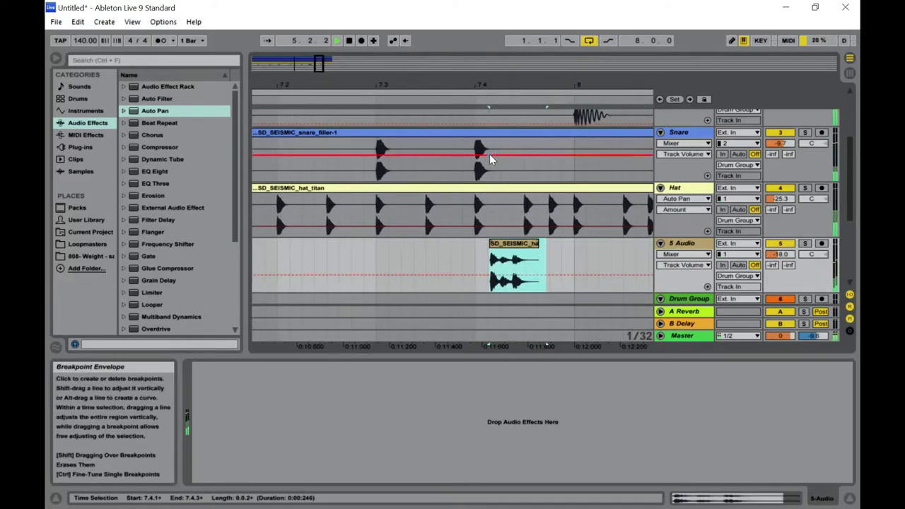
Place a copy of the short brash hat clip on 5 Audio in bar 8 and align its start to about 8.2.3
drag(319, 64, 327, 64)
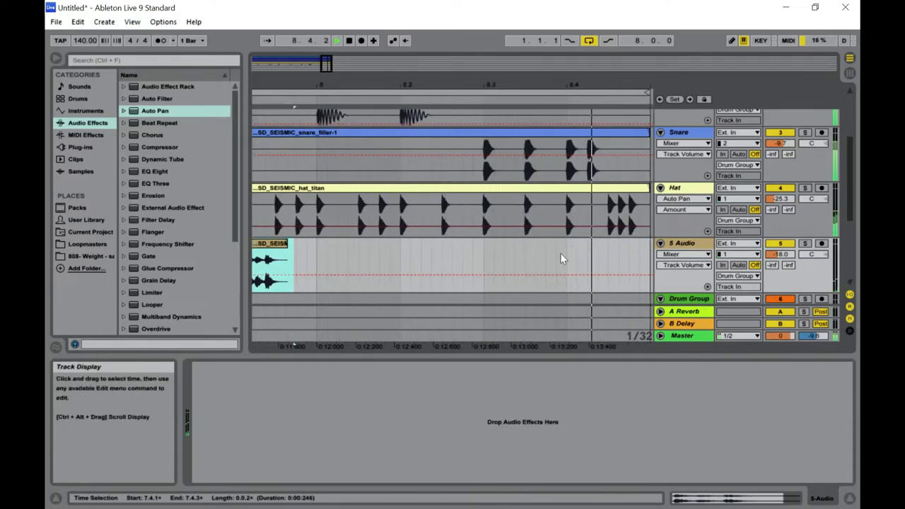
drag(451, 255, 253, 258)
drag(322, 67, 319, 65)
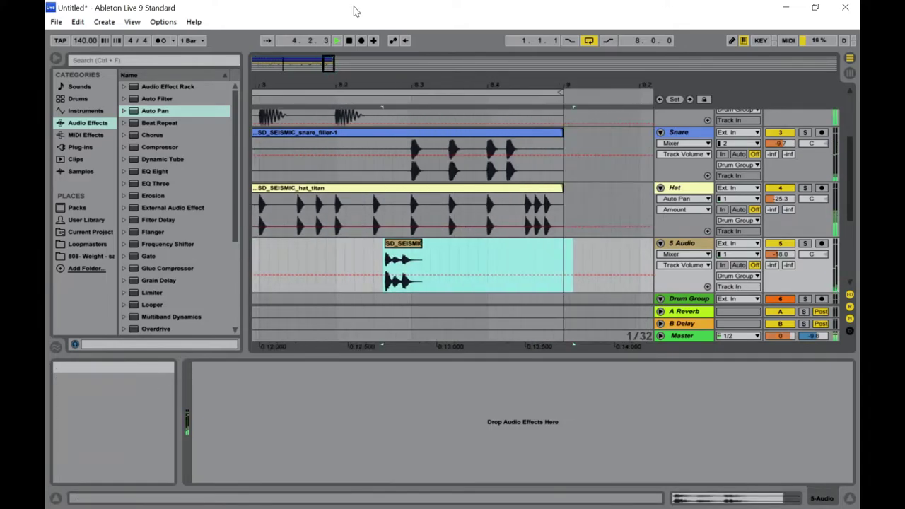
click(411, 247)
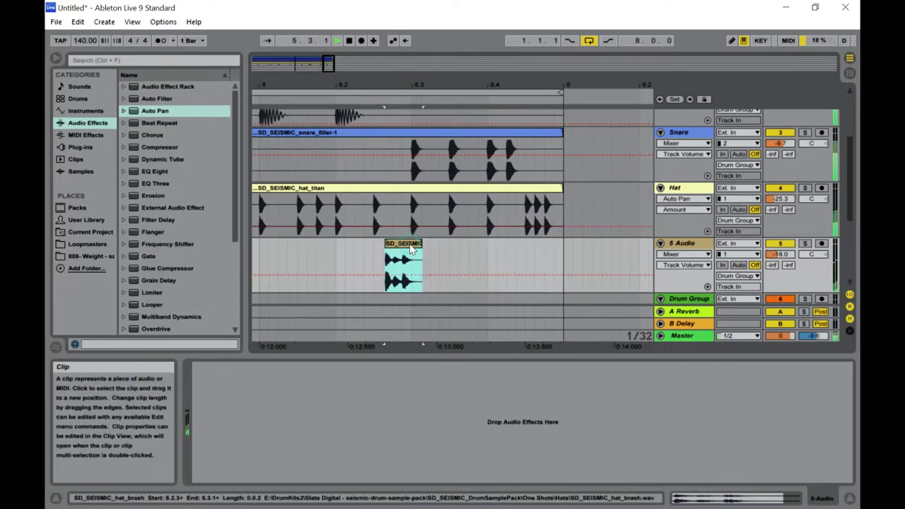
mouse_move(409, 247)
mouse_down()
mouse_move(398, 248)
mouse_move(407, 247)
mouse_up()
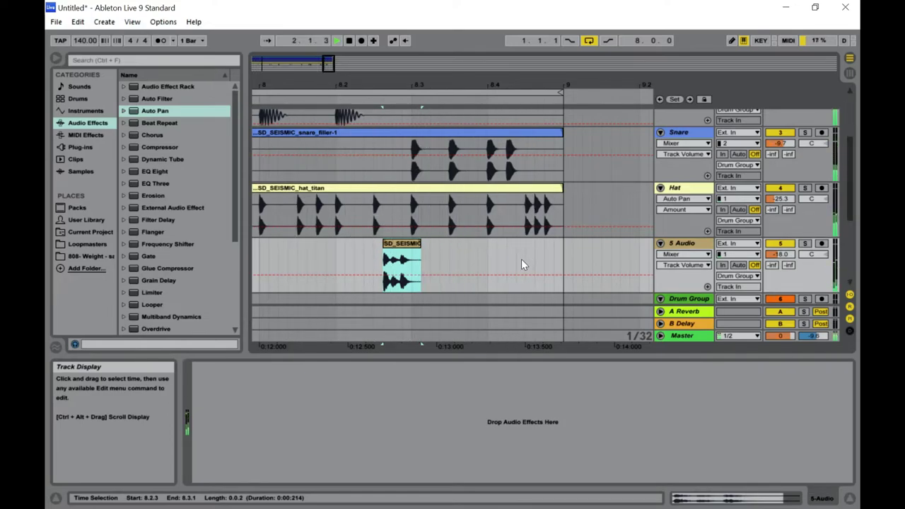
Duplicate the brash hat region starting at 8.2.3 to 8.4.1 and set the 5 Audio track volume to -19.0 dB
drag(517, 258, 384, 276)
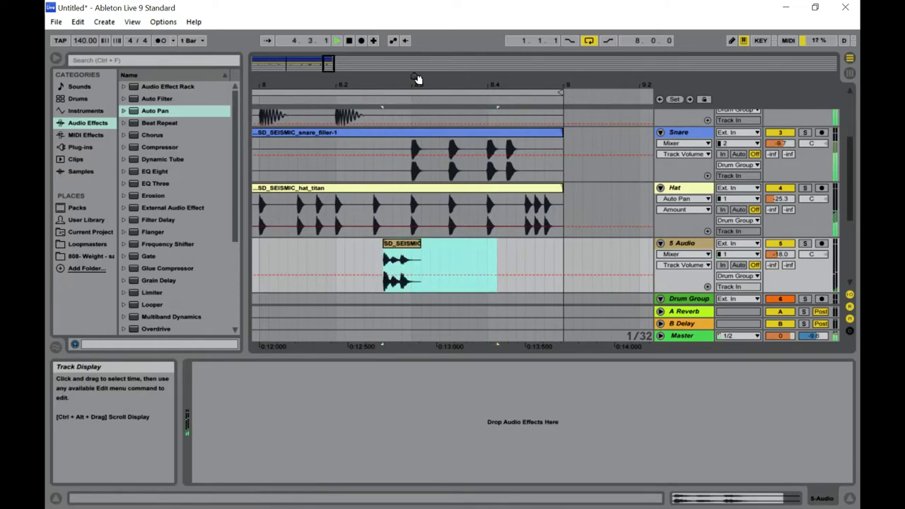
key(ctrl+d)
key(Tab)
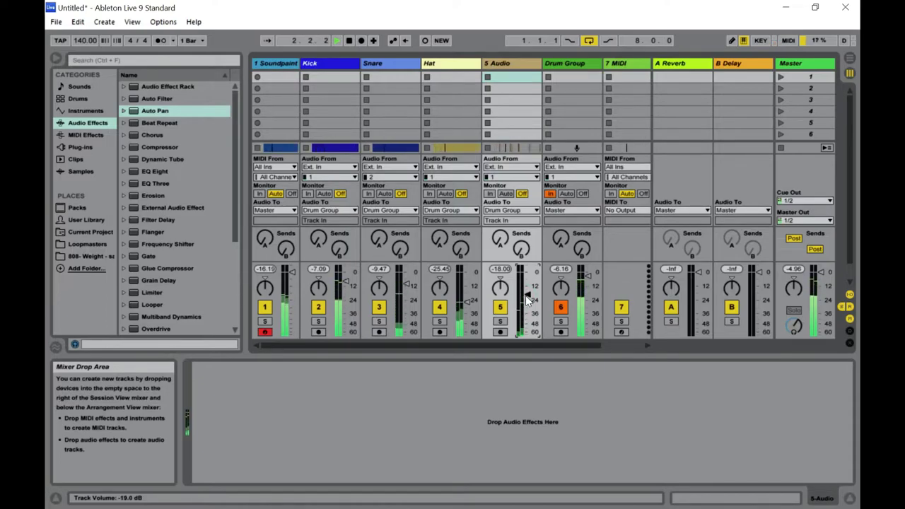
key(Tab)
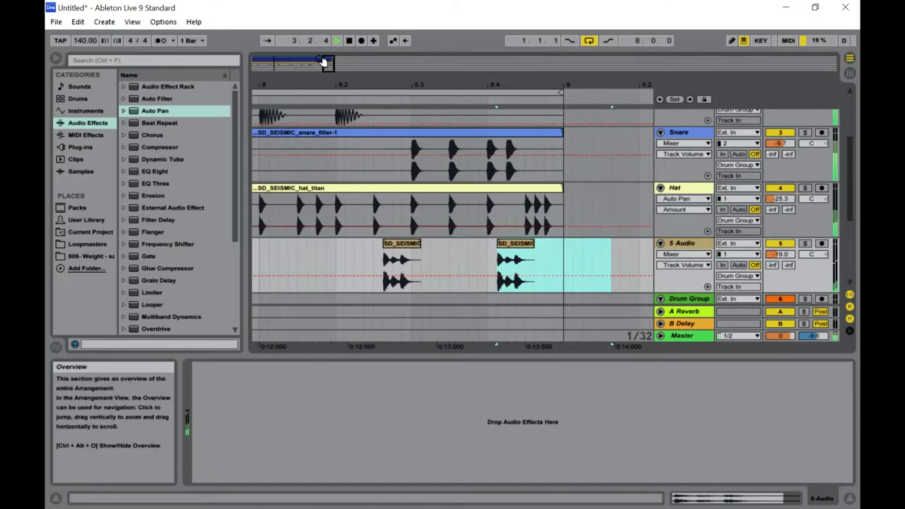
drag(327, 63, 328, 26)
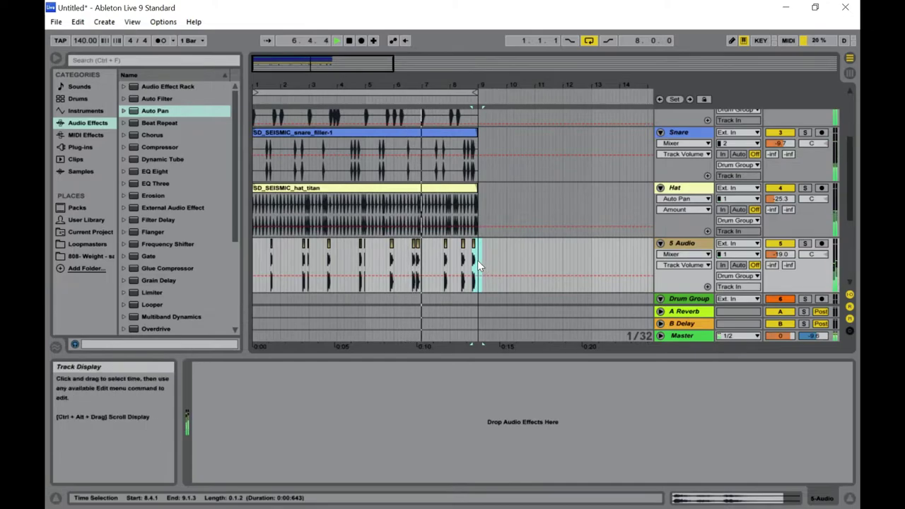
drag(477, 261, 450, 262)
drag(394, 283, 238, 277)
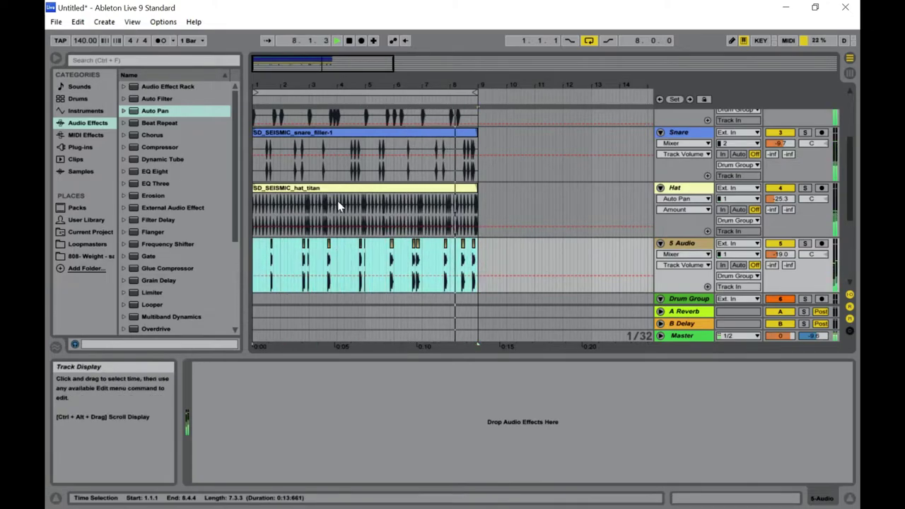
key(Tab)
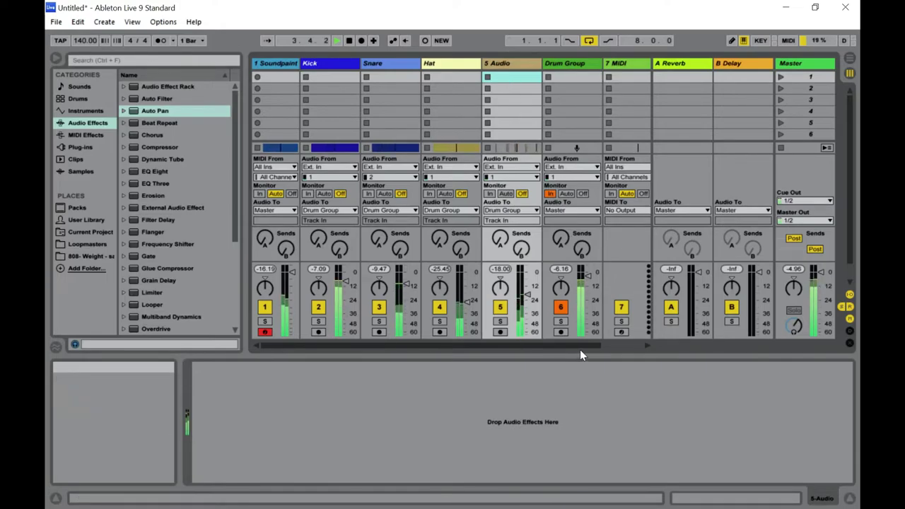
drag(591, 347, 616, 345)
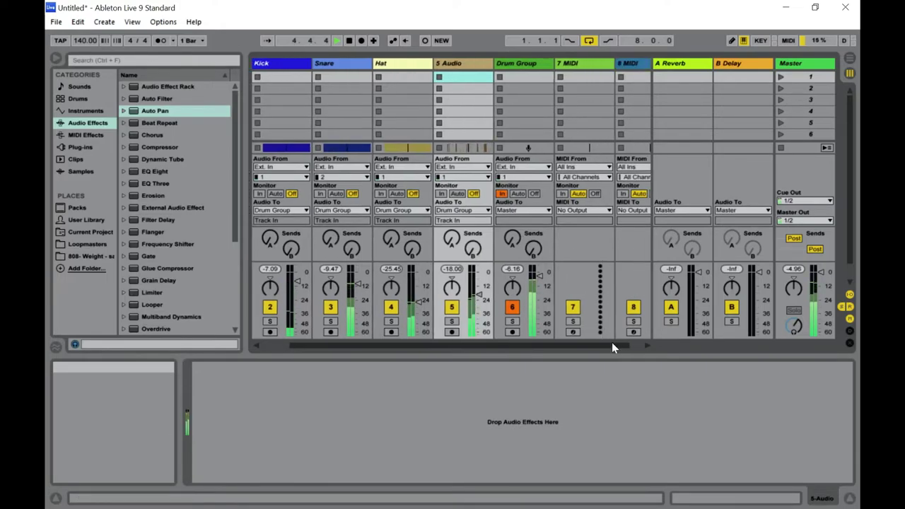
key(Tab)
Move the last brash hat clip on 5 Audio from 8.4.1 to 8.3.3
drag(333, 64, 330, 99)
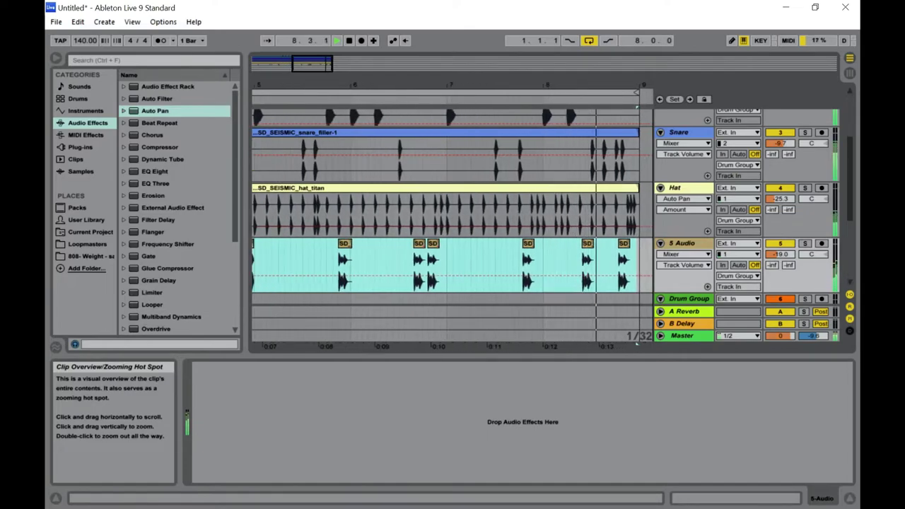
drag(331, 99, 334, 113)
click(554, 244)
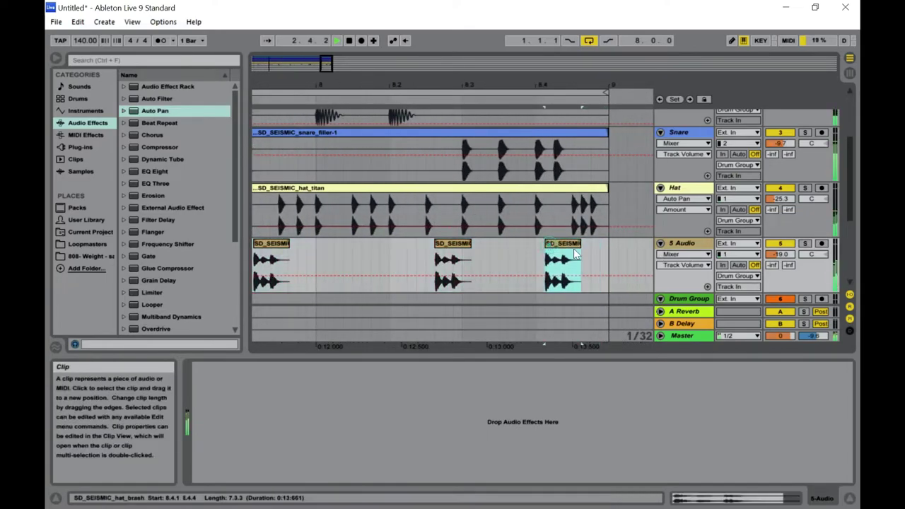
drag(561, 251, 525, 262)
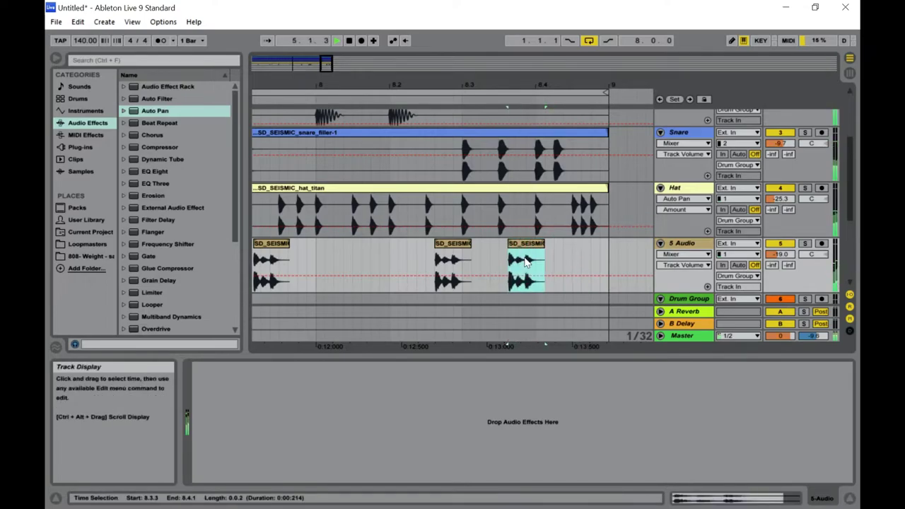
Shift the second brash hat clip of bar 6 against the end of the first, at about 6.4.1, and trim its end to 6.4.3
drag(330, 62, 310, 64)
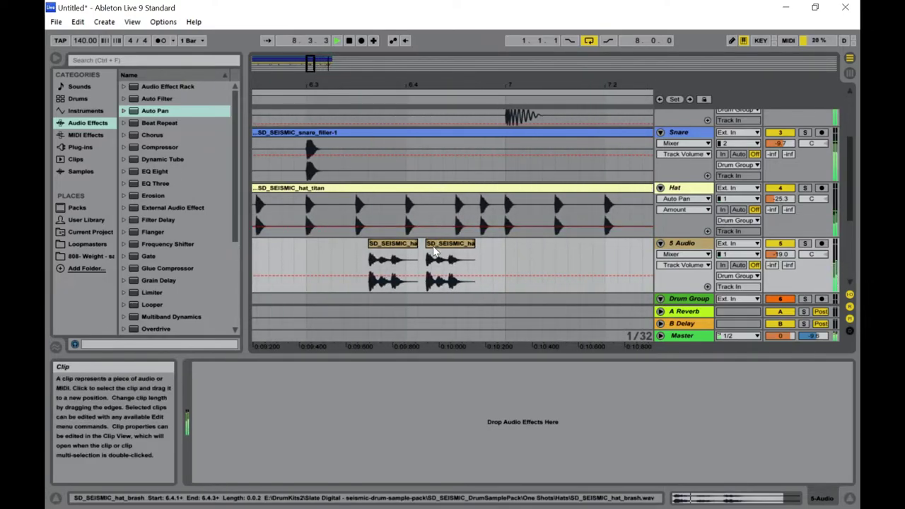
mouse_move(436, 250)
mouse_down()
mouse_move(428, 250)
mouse_move(456, 243)
mouse_up()
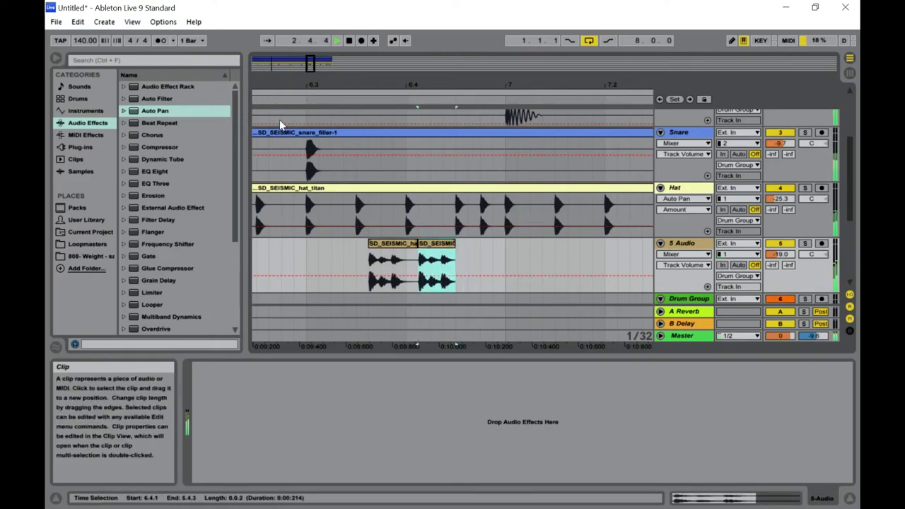
Move the brash hat clip at 5.4.3 to about 5.3.1, shortened to end near 5.3.3, and duplicate it at about 5.3.4
drag(327, 74, 318, 74)
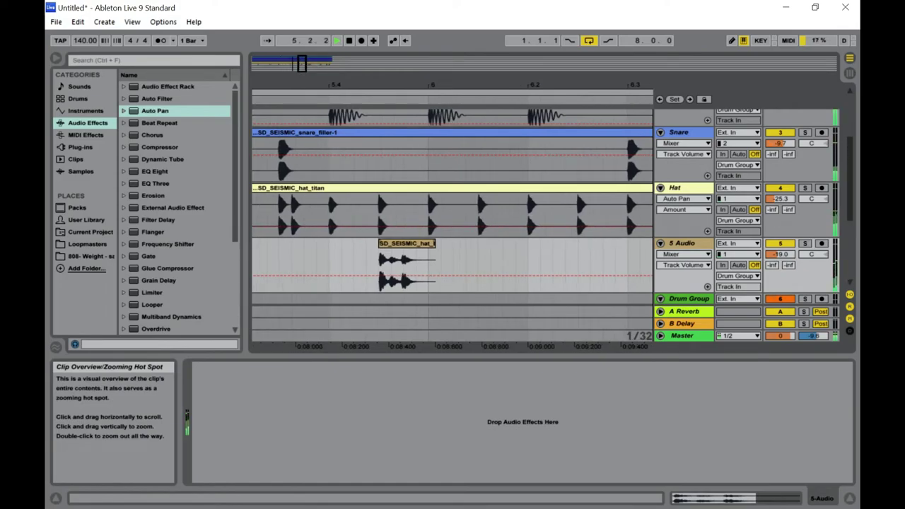
drag(318, 74, 314, 74)
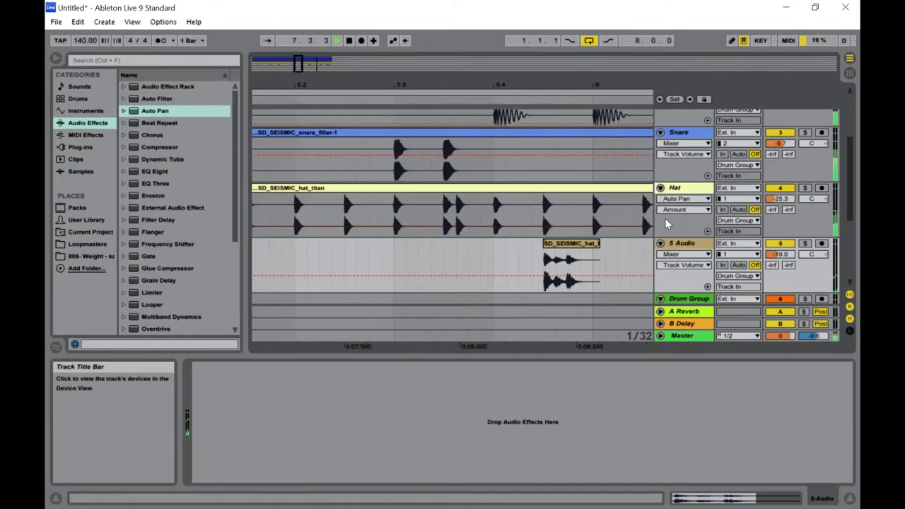
drag(579, 245, 465, 245)
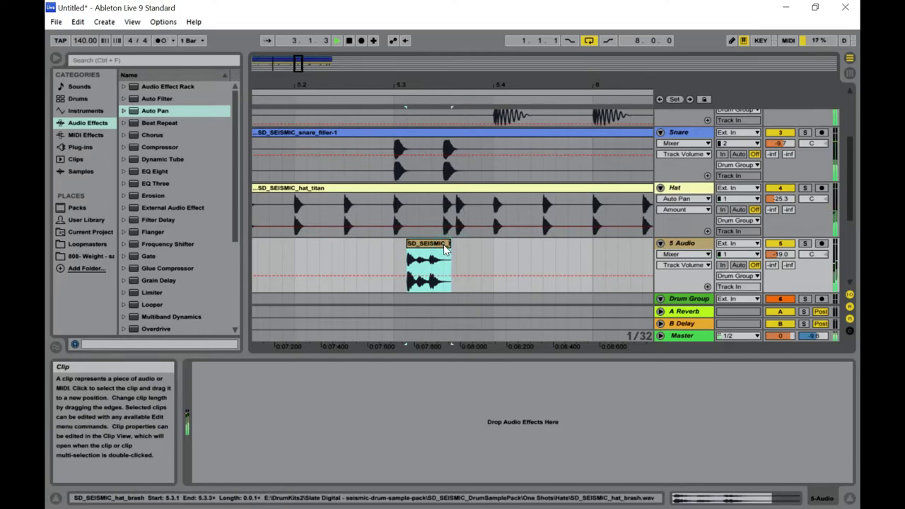
drag(469, 250, 407, 249)
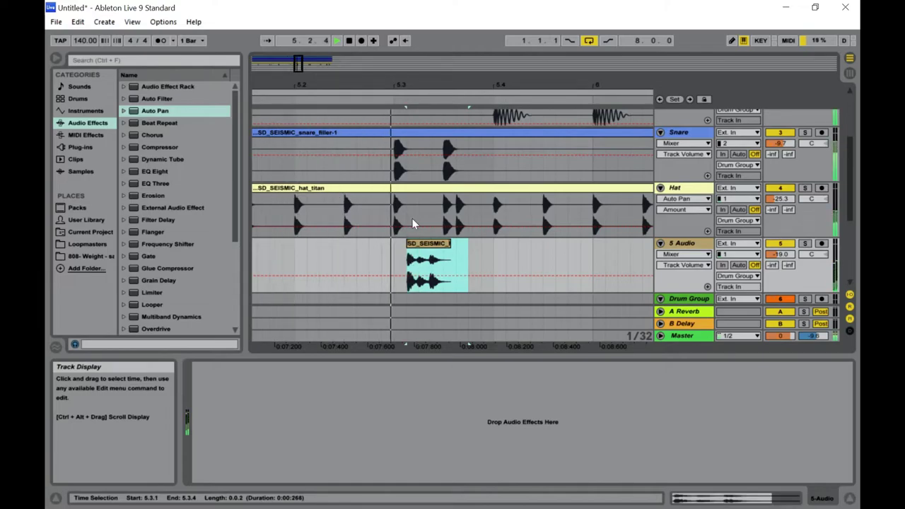
key(ctrl+d)
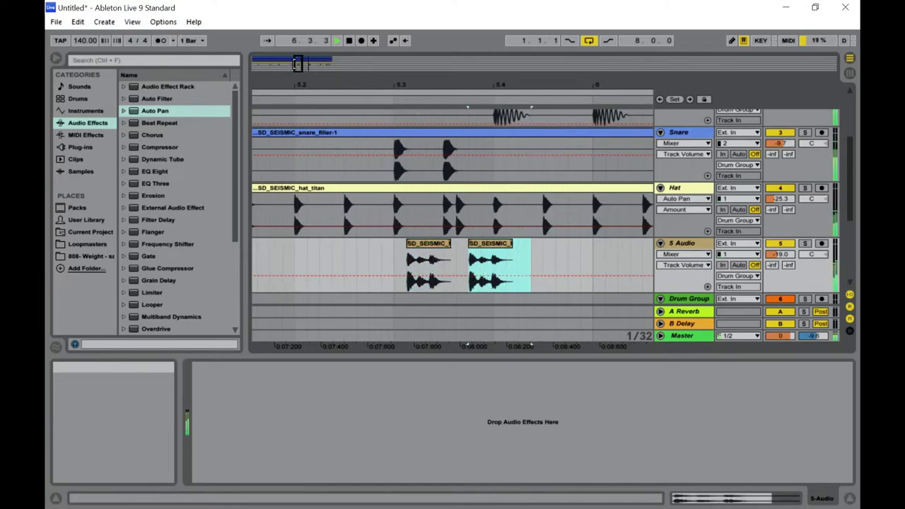
Consolidate all brash hat clips on 5 Audio across the eight-bar loop into a single clip
drag(306, 68, 292, 53)
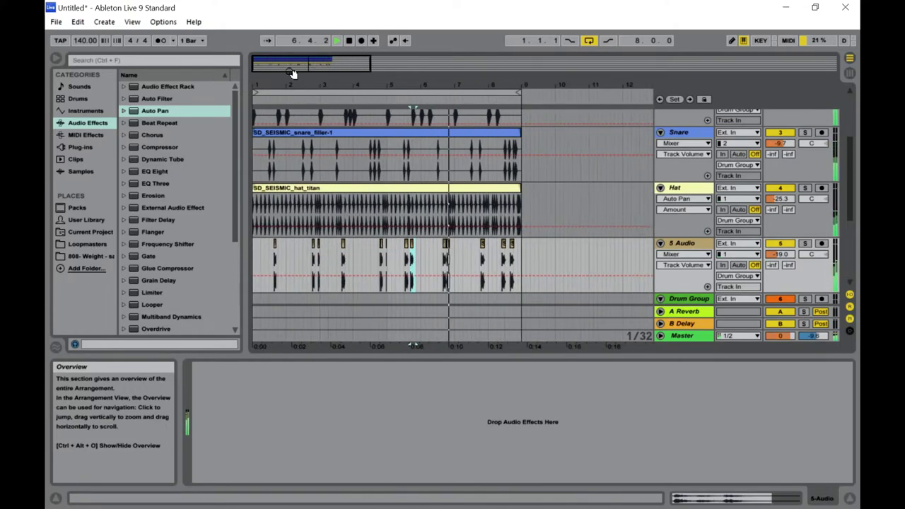
drag(530, 266, 219, 269)
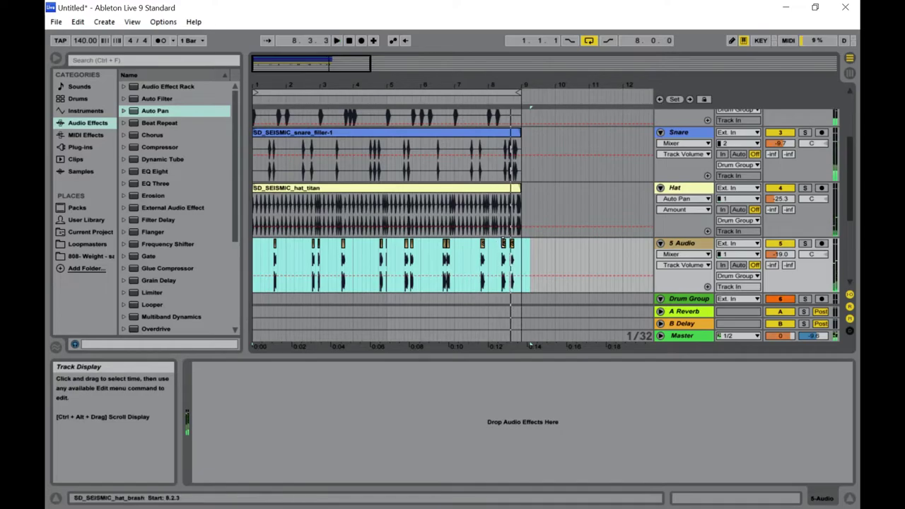
right_click(502, 237)
click(534, 311)
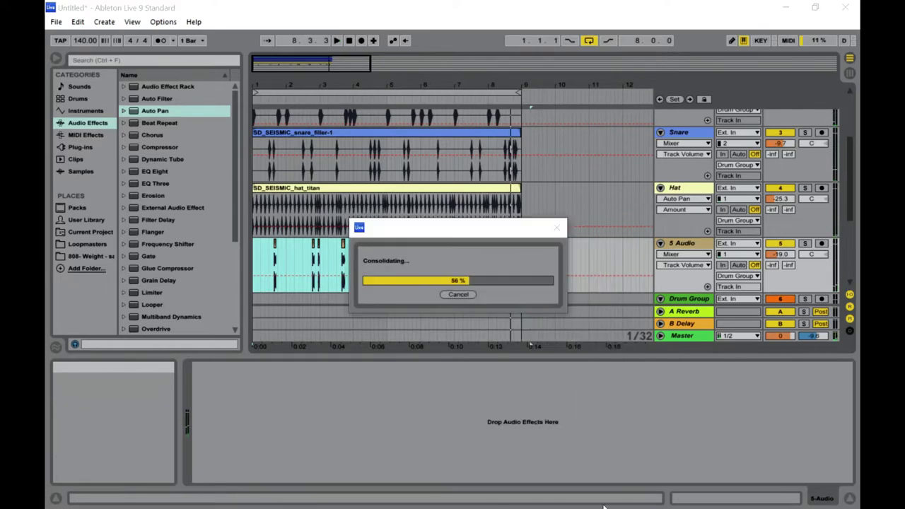
Restart playback and trim the end of the consolidated brash hat clip to the loop end at bar 9
key(Tab)
key(space)
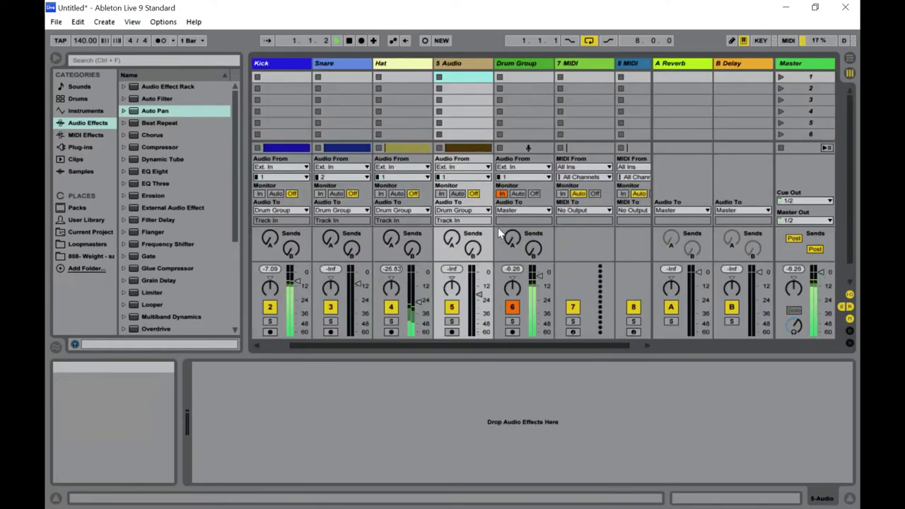
key(Tab)
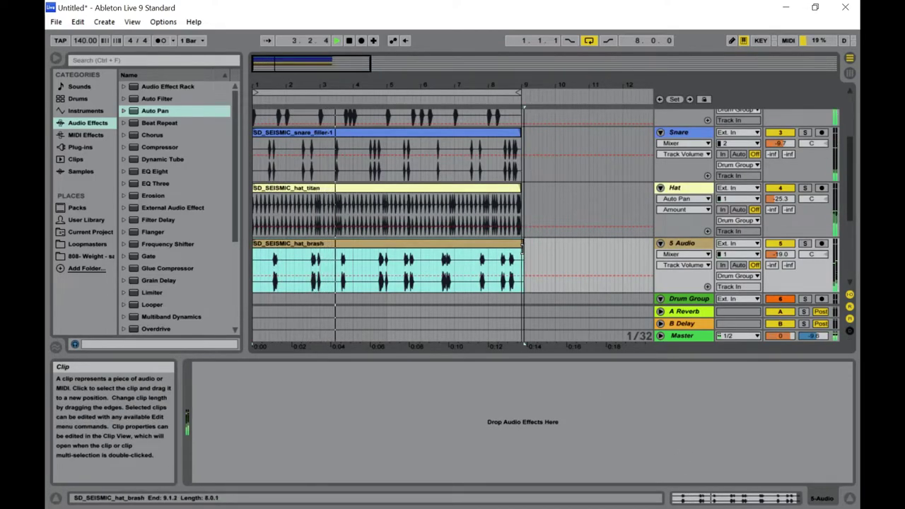
drag(326, 64, 417, 136)
drag(519, 247, 503, 246)
Set the 5 Audio track volume to -21.0 dB, and transpose its brash hat clip by 1 st with a 1 ct detune
key(Tab)
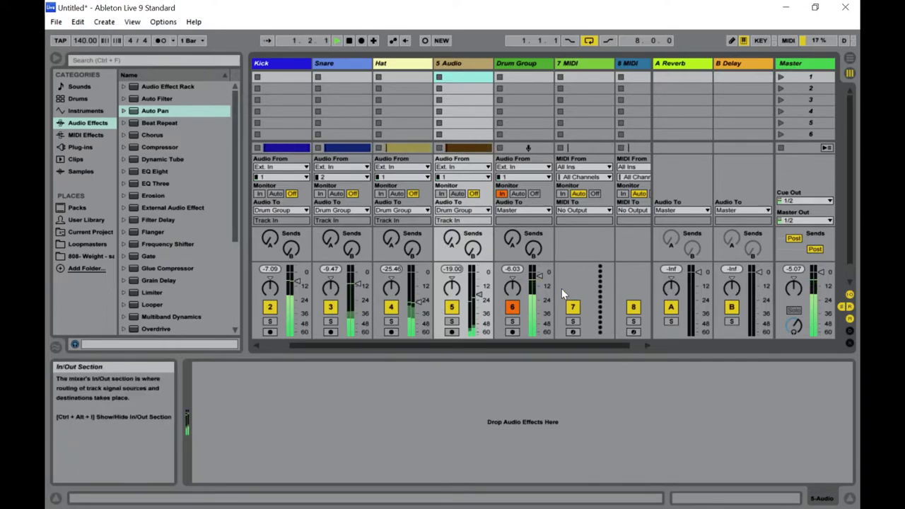
drag(483, 301, 483, 305)
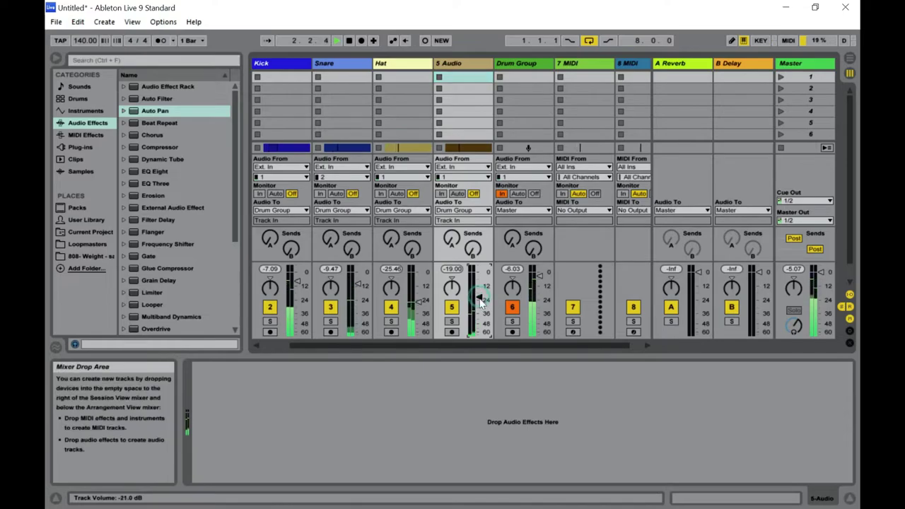
click(463, 147)
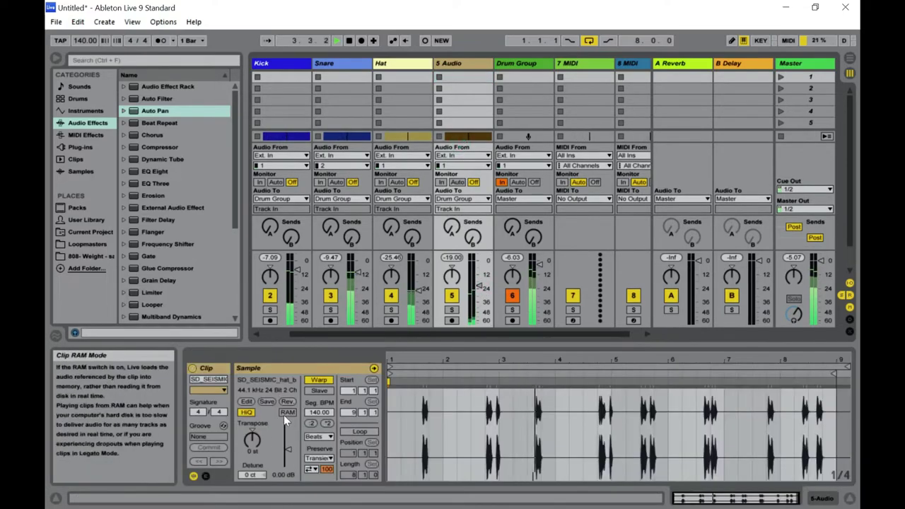
mouse_move(252, 440)
mouse_down()
mouse_move(251, 424)
mouse_move(252, 440)
mouse_up()
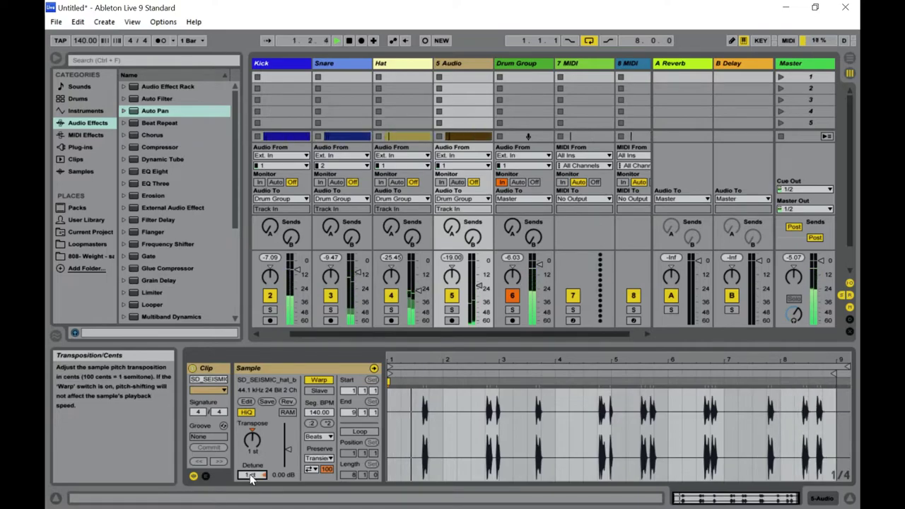
key(Tab)
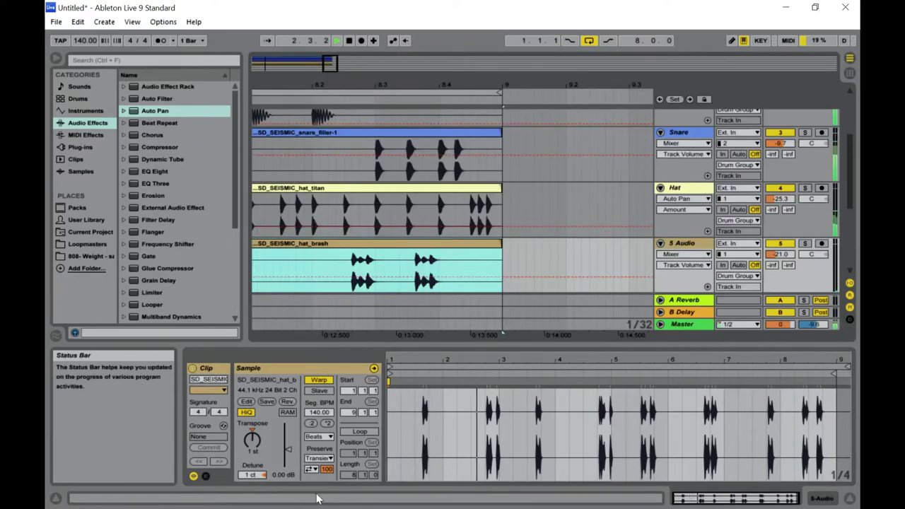
key(Tab)
drag(304, 335, 277, 333)
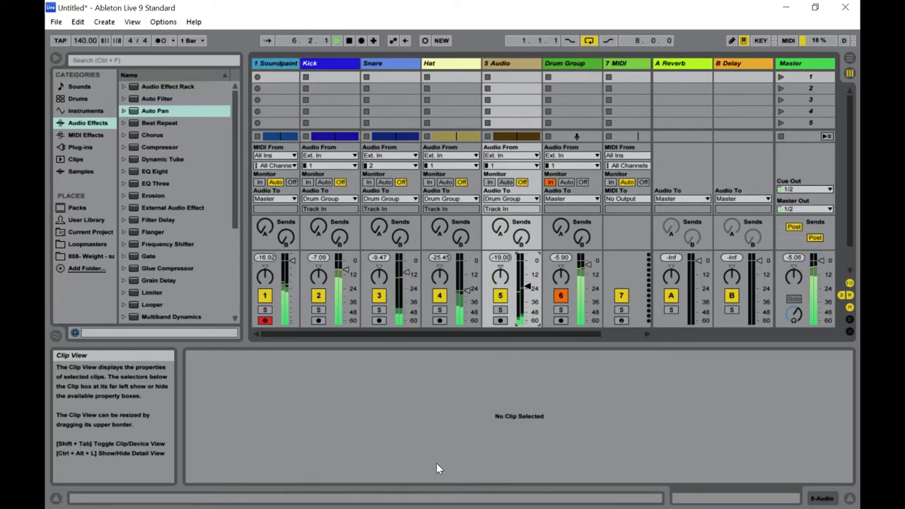
Rename the 5 Audio track as Perc
click(286, 64)
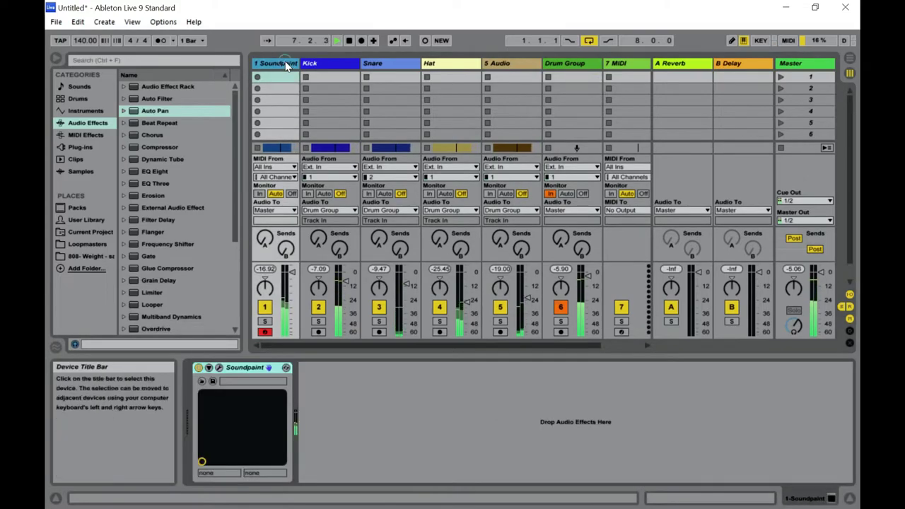
right_click(501, 64)
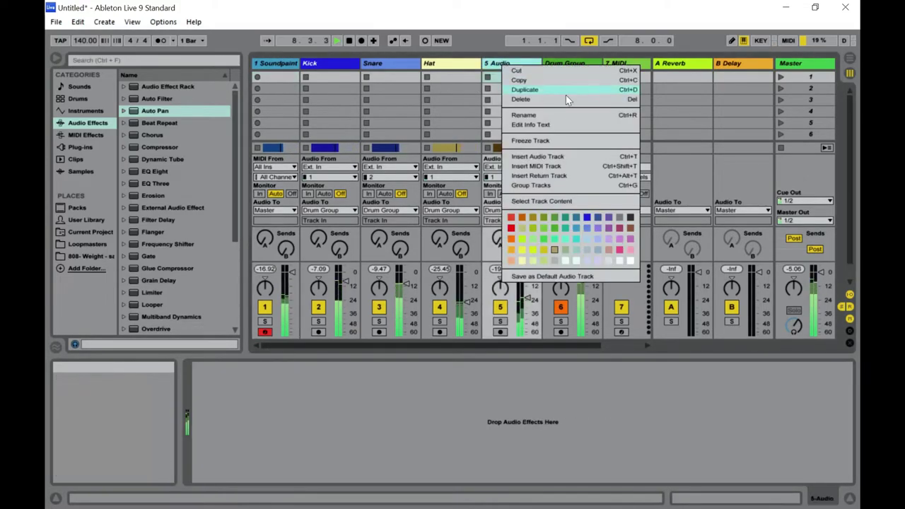
click(554, 114)
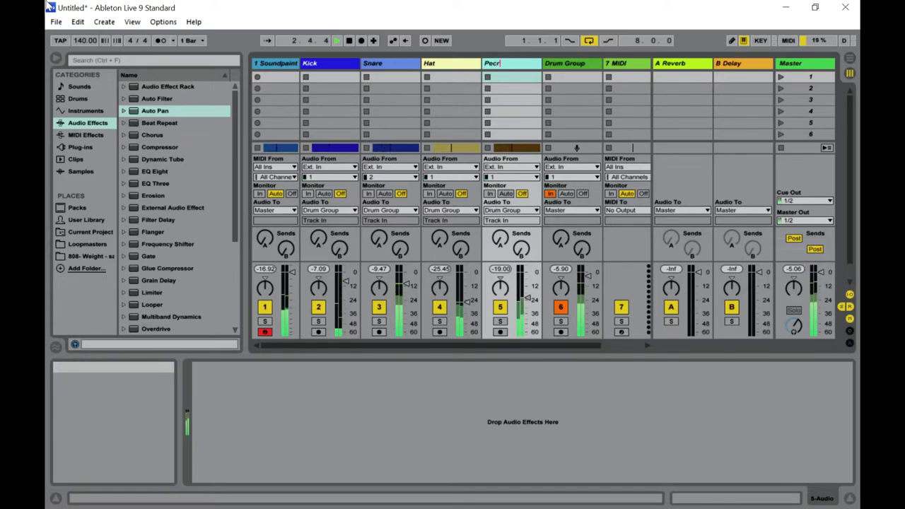
key(Return)
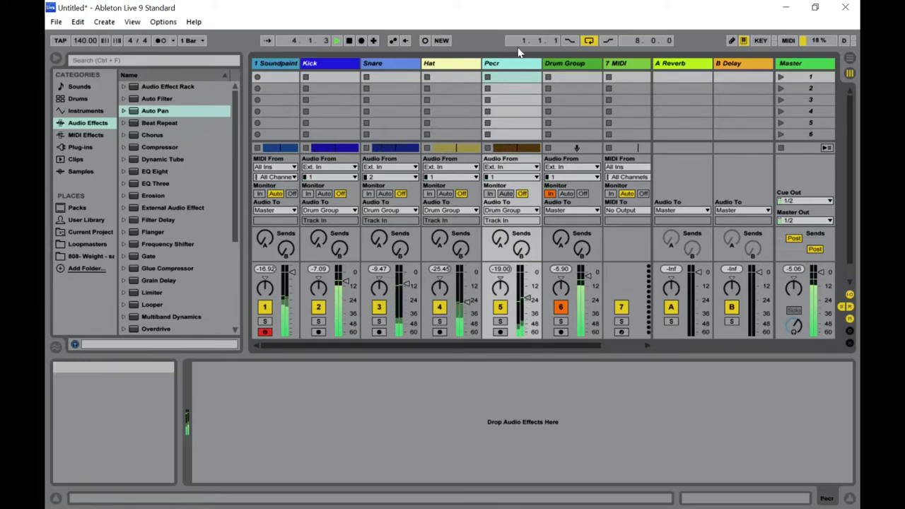
right_click(504, 63)
click(539, 116)
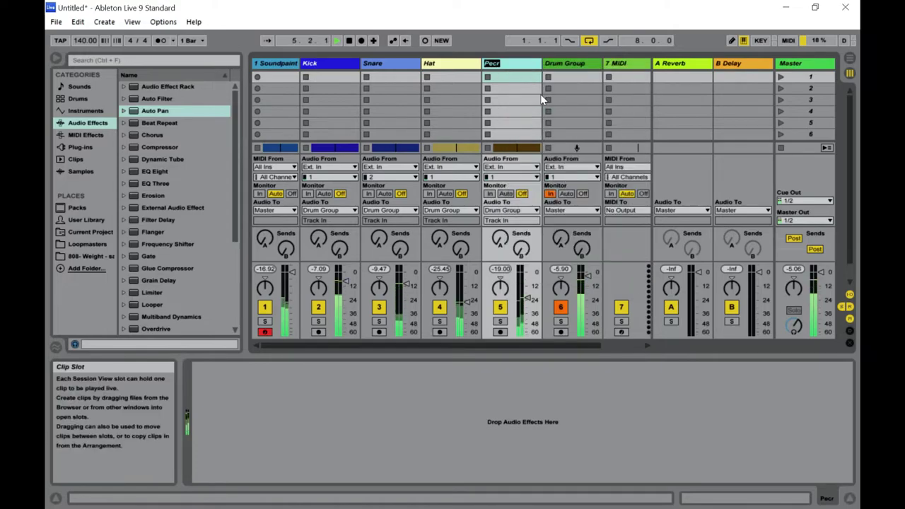
text(Perc)
key(Return)
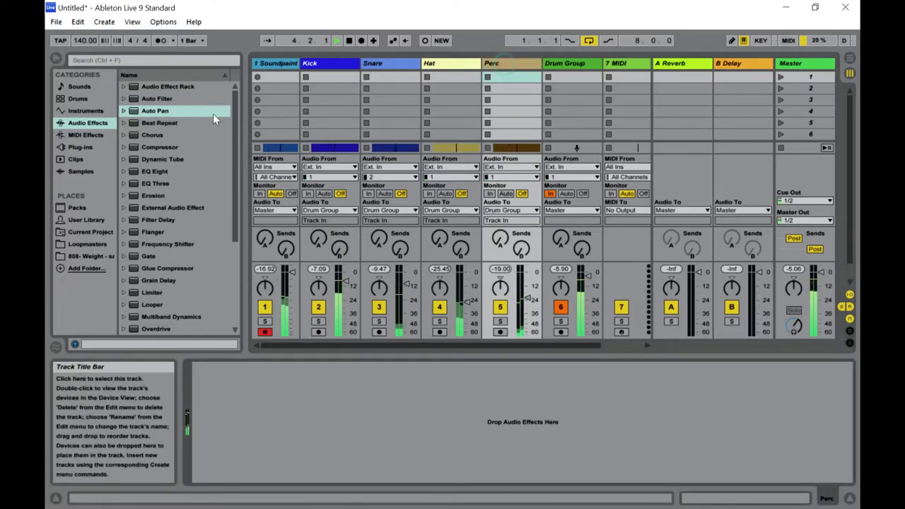
Add an EQ Eight to the Perc track and set its first band to 284 Hz with -12.0 dB gain
double_click(165, 175)
drag(229, 419, 306, 447)
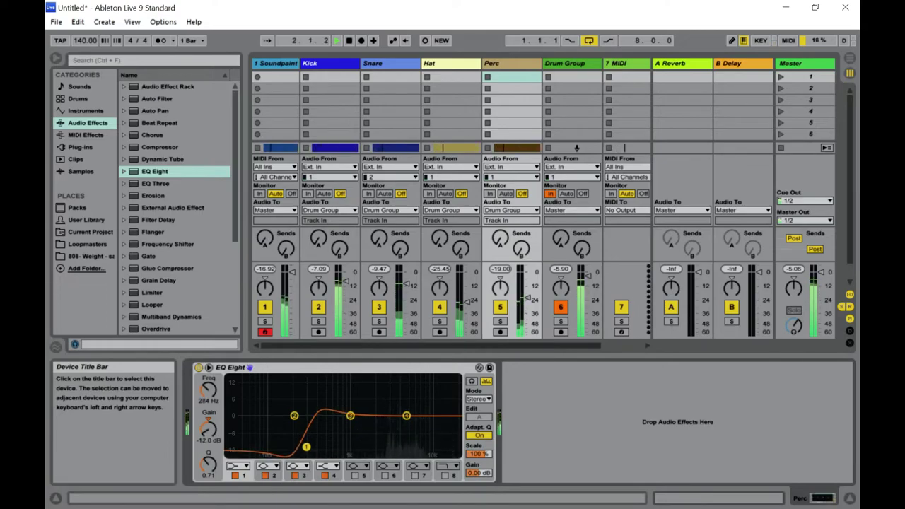
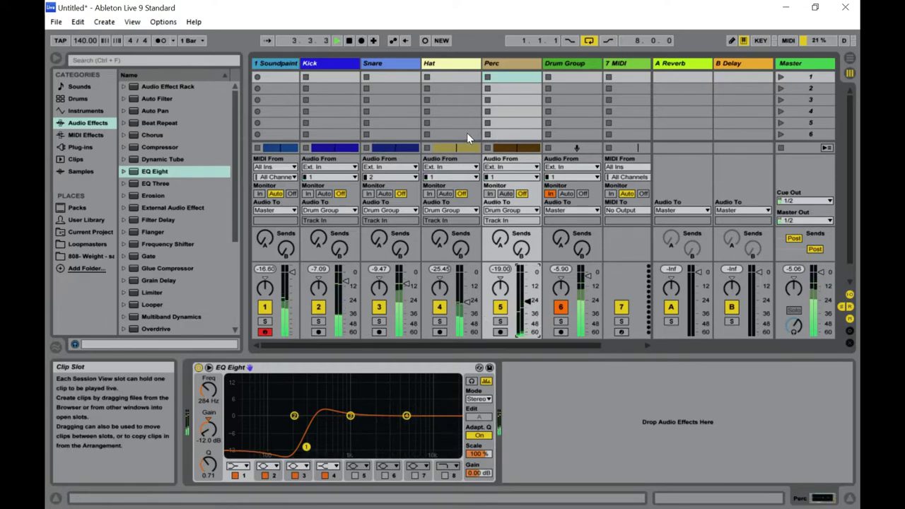
Transpose the Snare track's clip to -6 st and set its detune to -5 ct
click(392, 150)
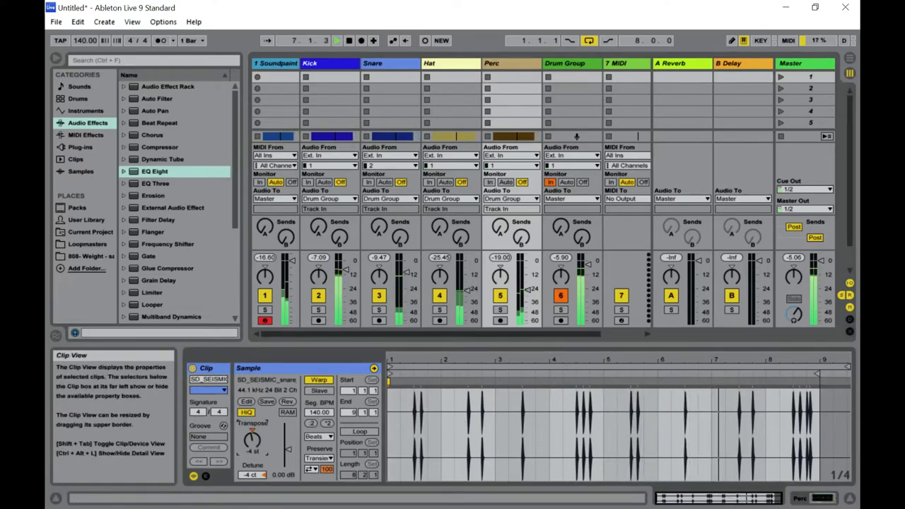
drag(252, 440, 252, 435)
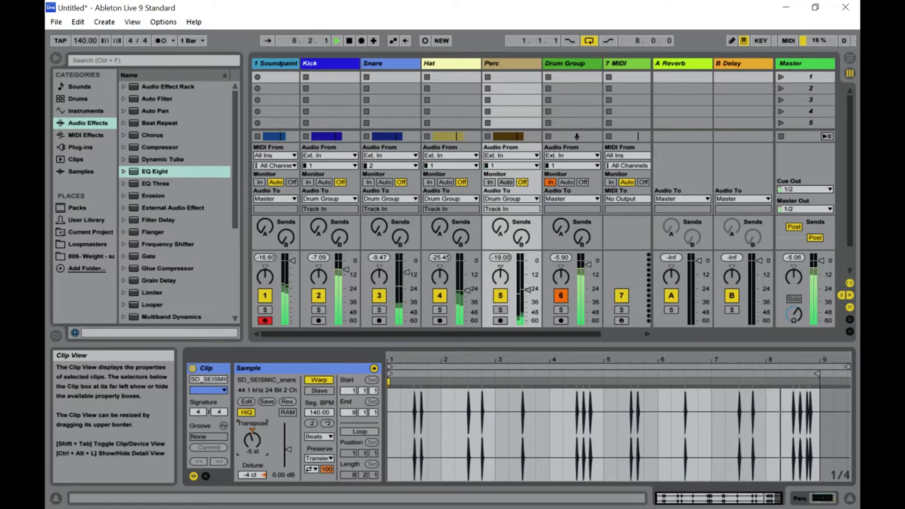
drag(252, 440, 252, 446)
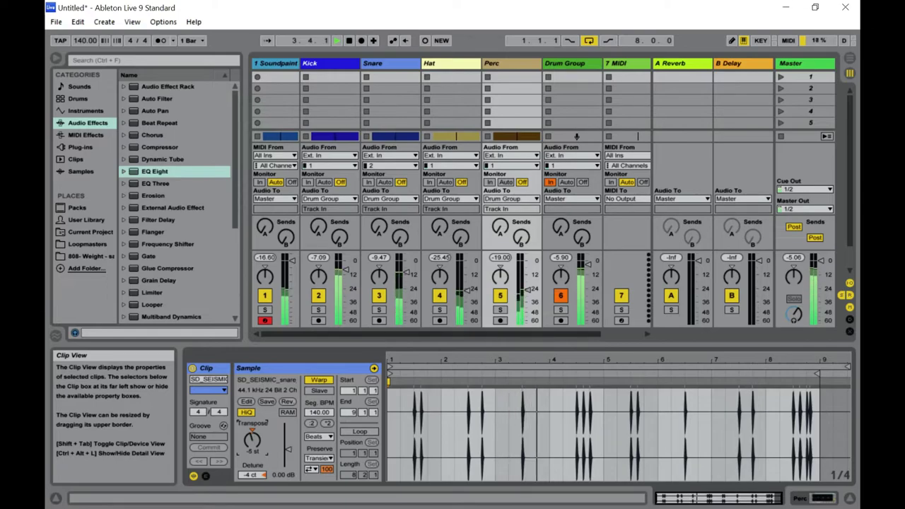
drag(251, 474, 256, 483)
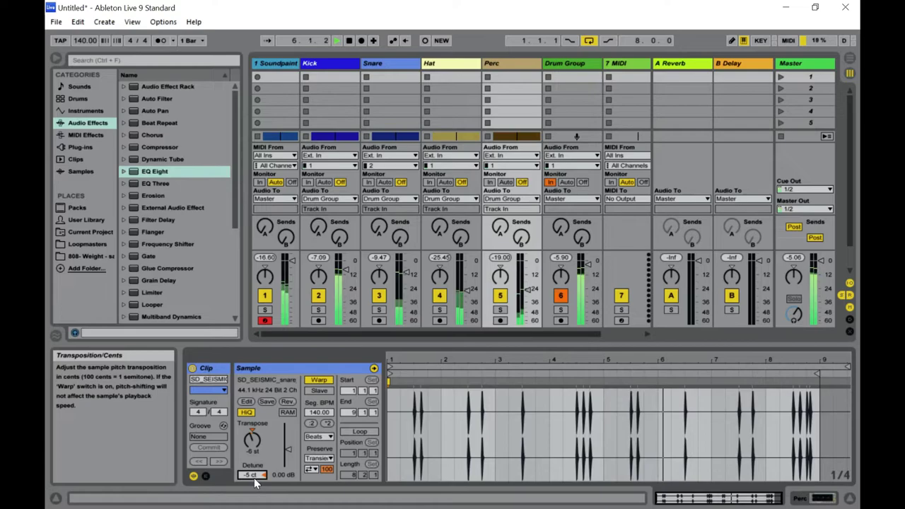
Set the snare clip's transposition to -4 st and lower the Snare track volume slightly
click(472, 294)
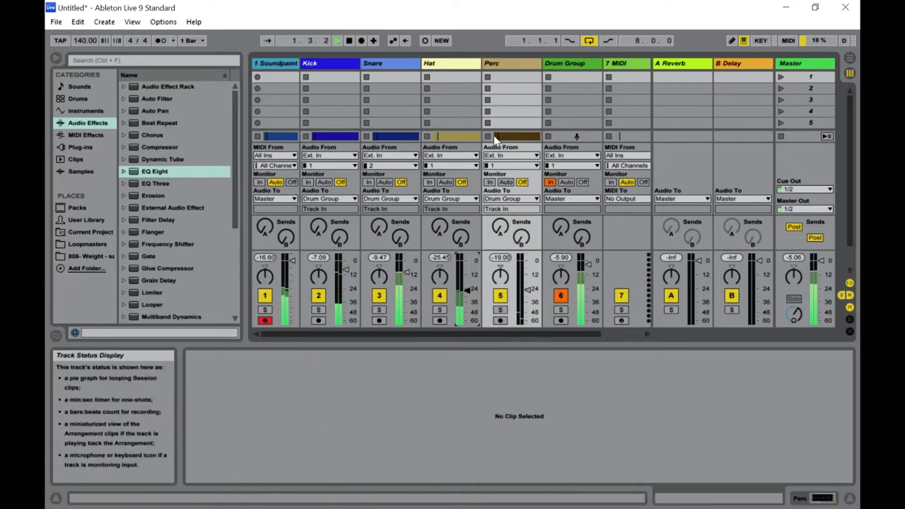
click(467, 135)
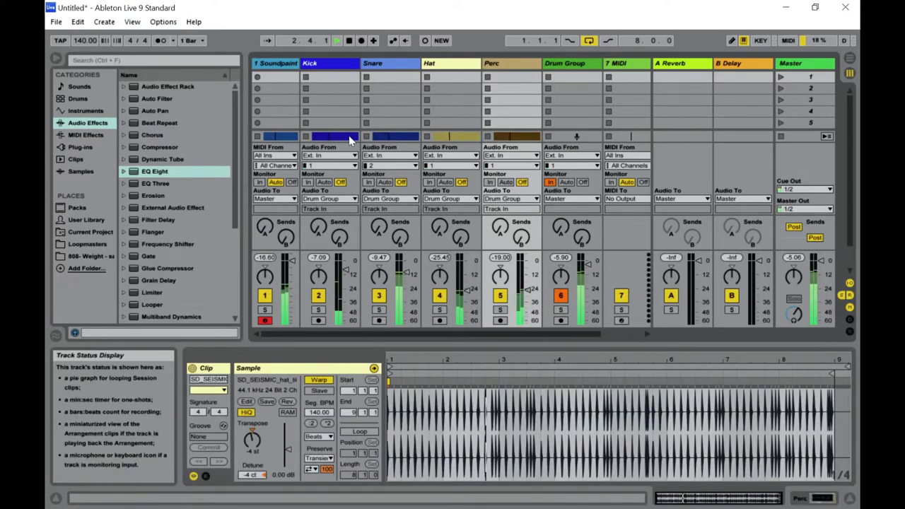
click(384, 135)
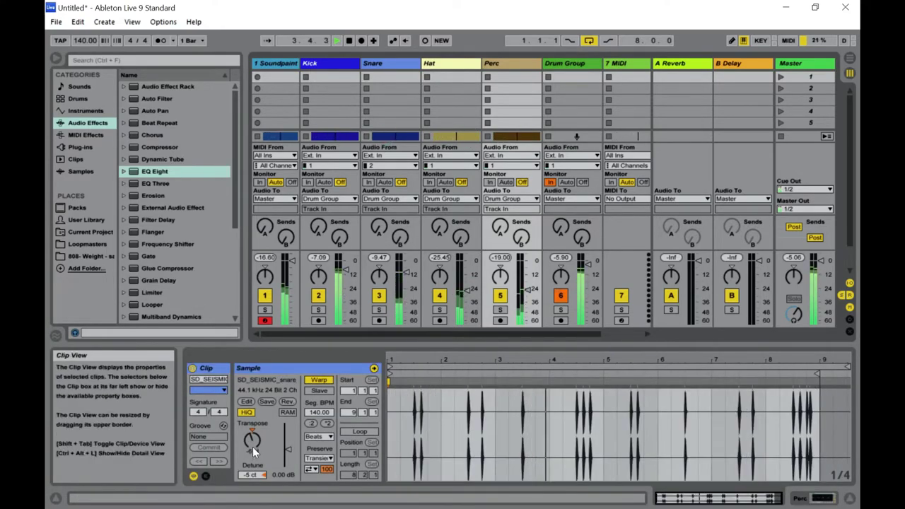
drag(252, 440, 252, 436)
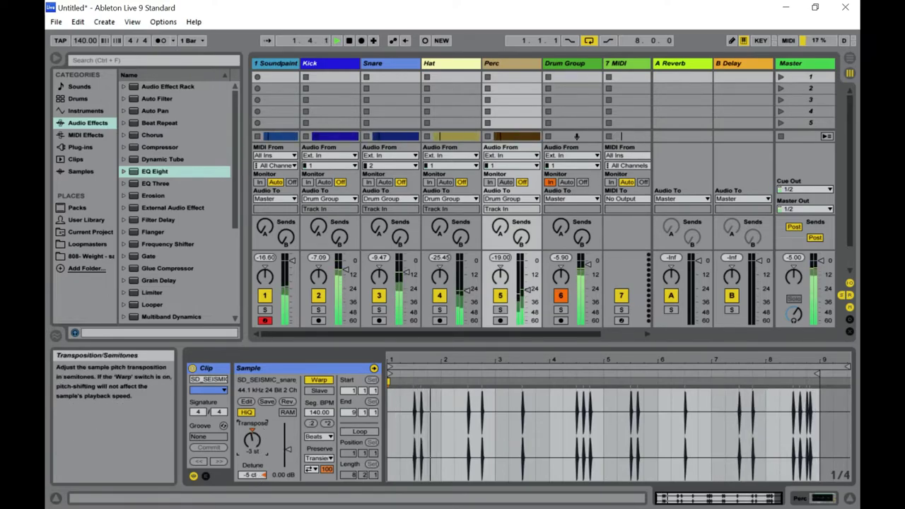
drag(252, 440, 252, 433)
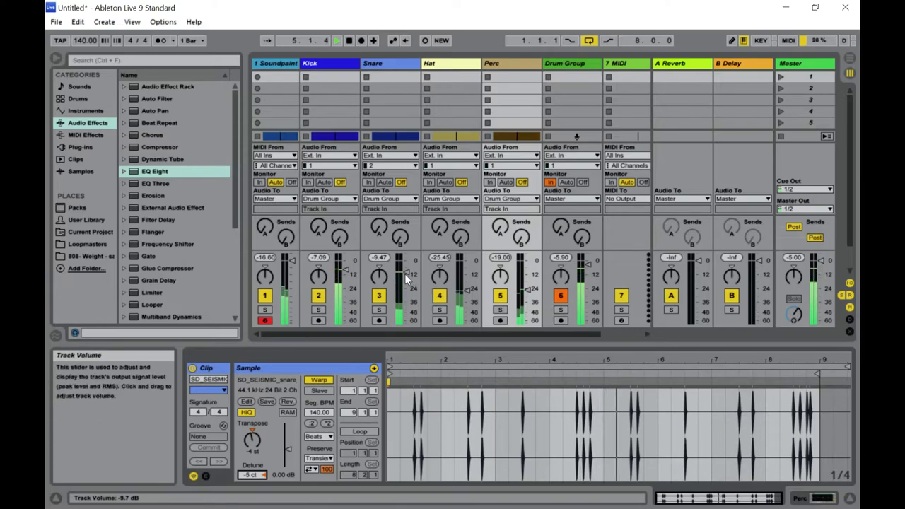
drag(405, 274, 404, 277)
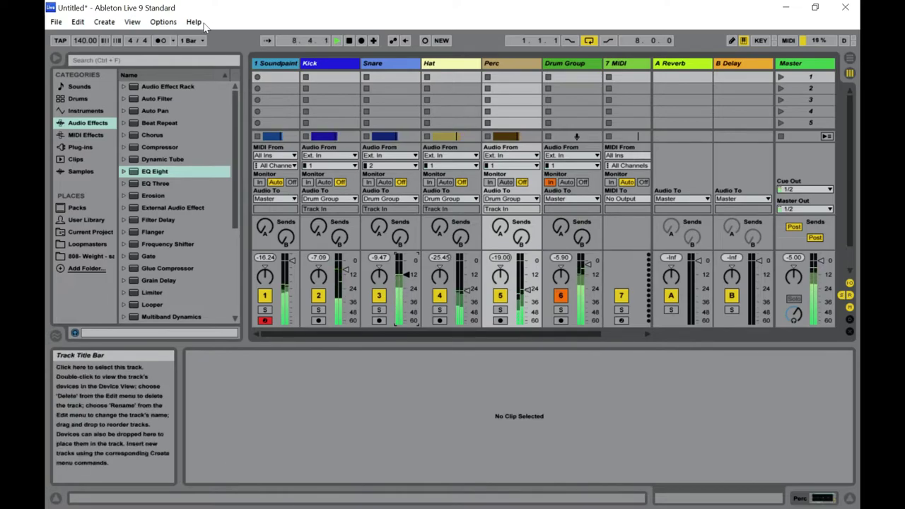
Open the Soundpaint instrument on track 1, check its loaded program and part settings, and close it
click(276, 76)
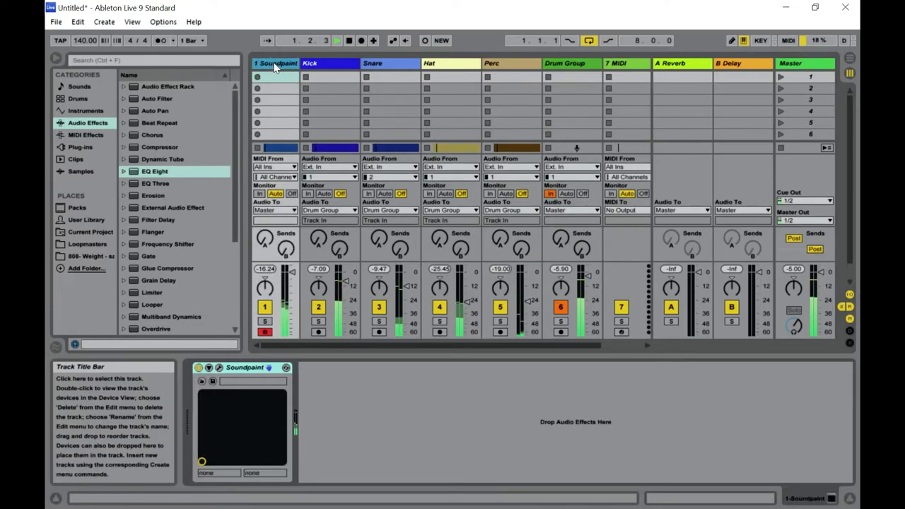
click(218, 368)
mouse_move(387, 13)
mouse_down()
mouse_move(411, 6)
mouse_move(368, 11)
mouse_move(381, 6)
mouse_up()
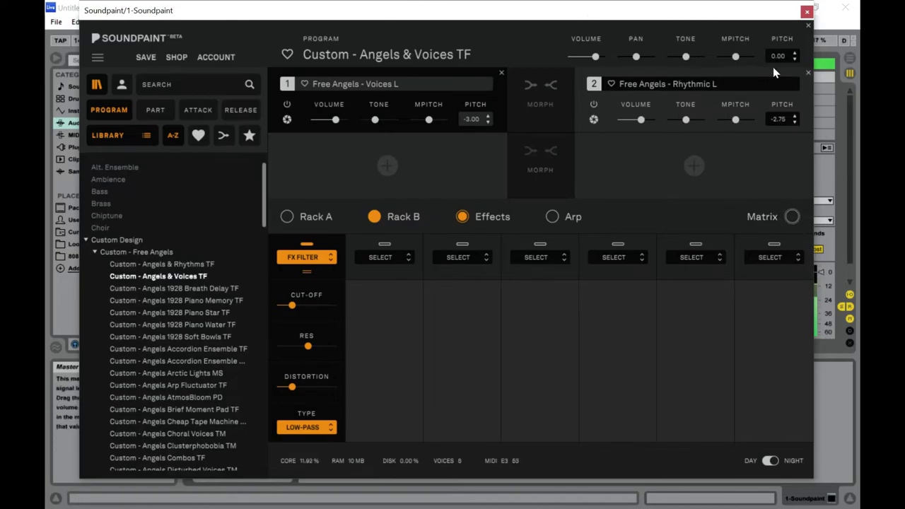
click(808, 12)
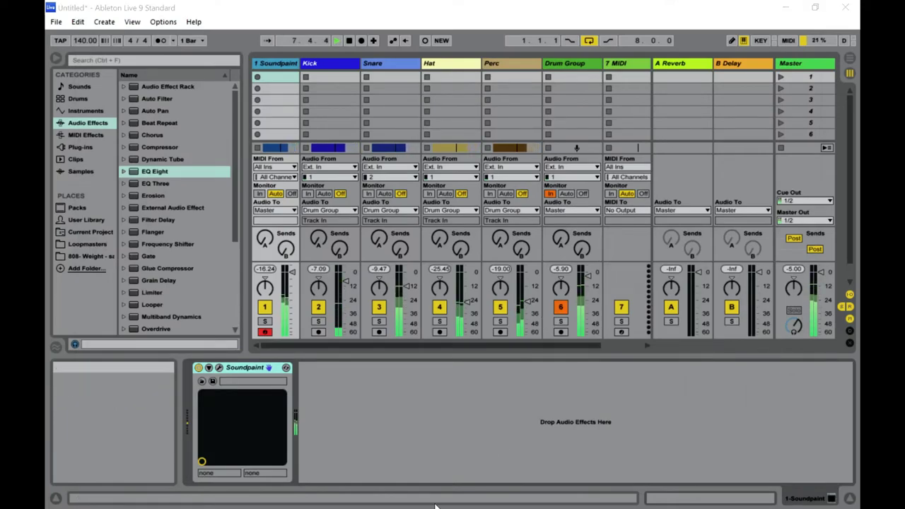
Switch to File Explorer and look through the hat samples in the Seismic pack's Hats folder
key(super)
key(alt+Tab)
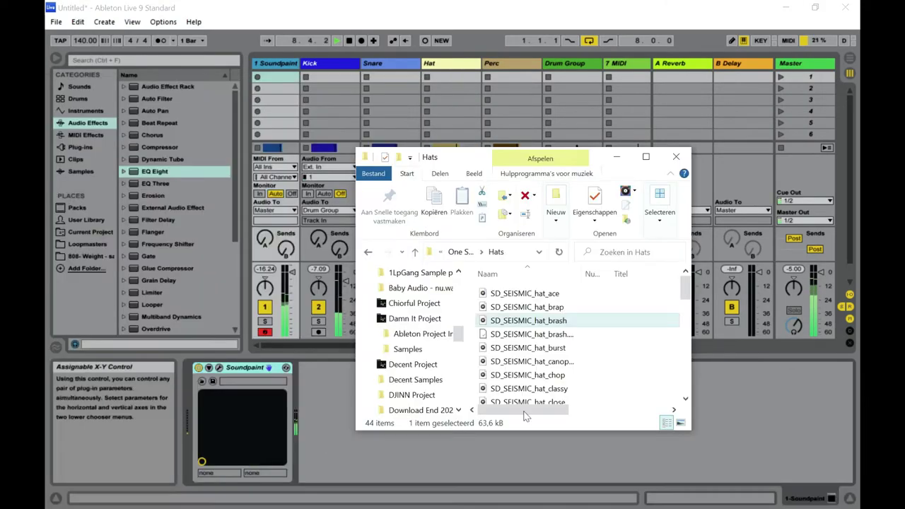
click(368, 253)
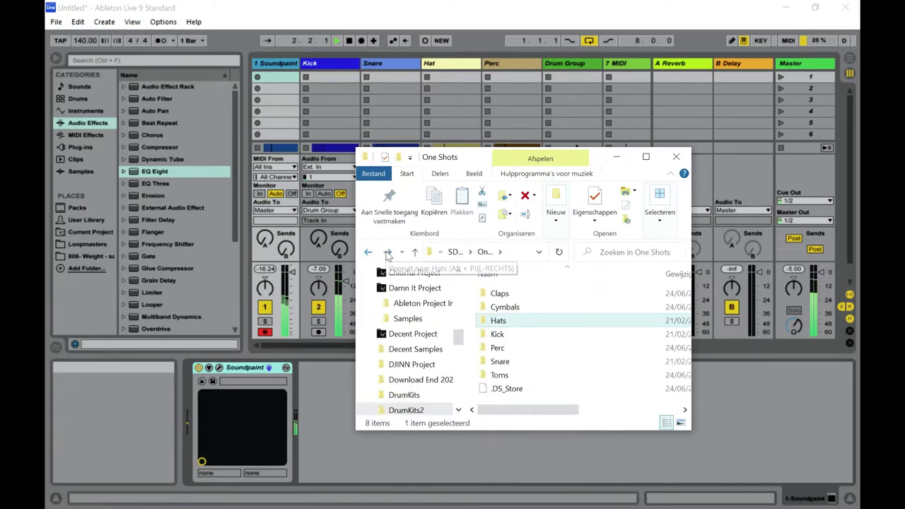
double_click(508, 322)
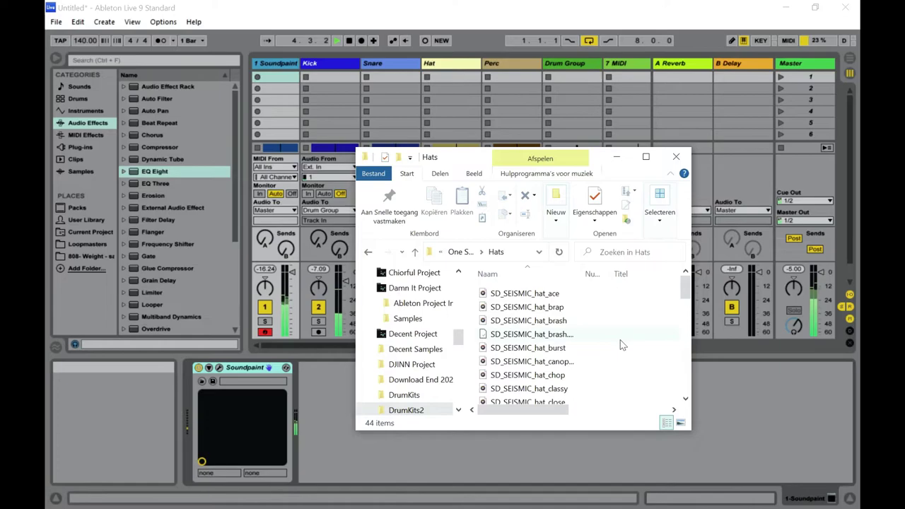
scroll(620, 360, down, 12)
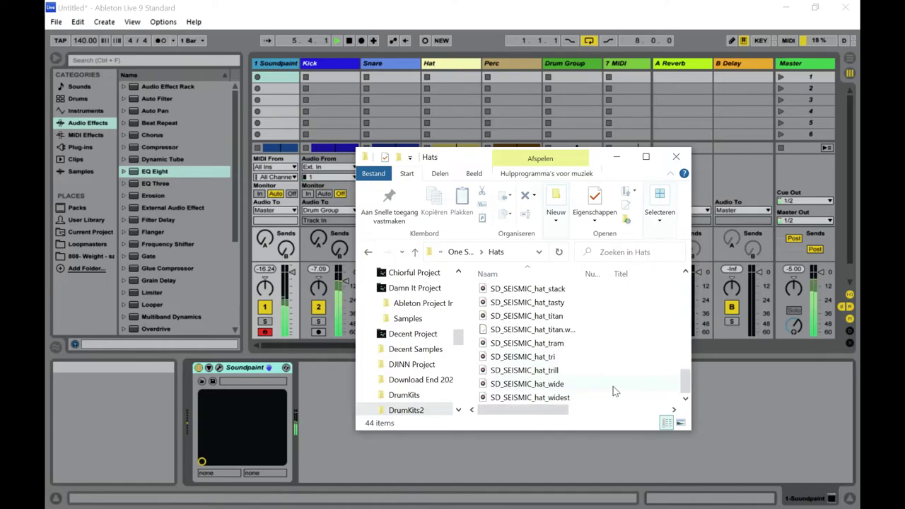
scroll(580, 385, up, 8)
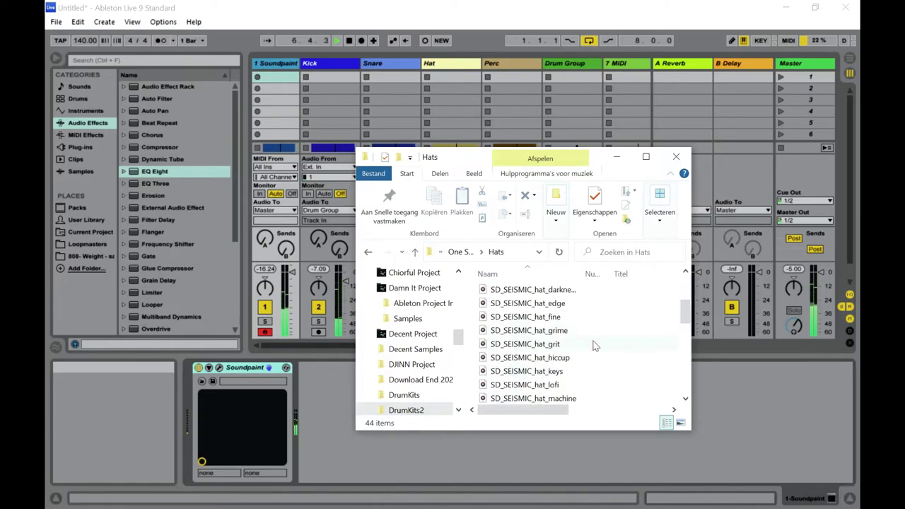
Look through the Seismic pack's Raw Perc One Shots folder and its Conga samples
click(369, 255)
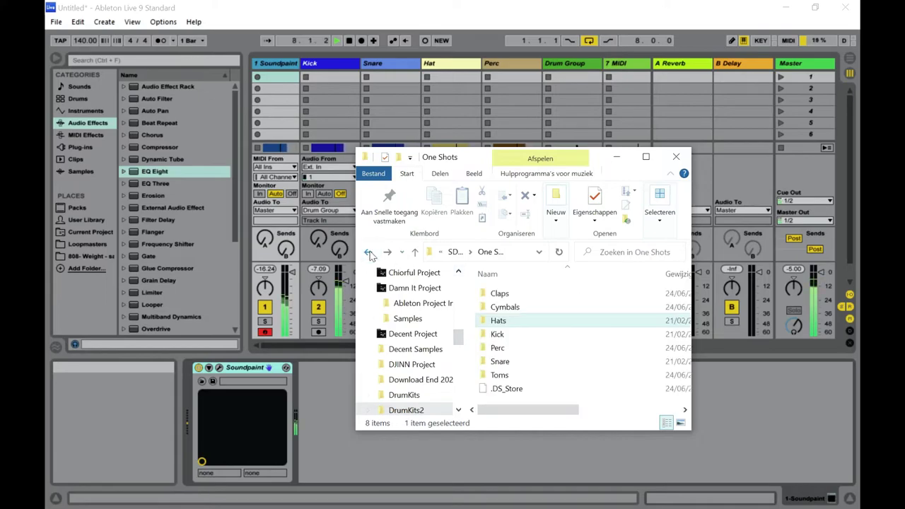
click(369, 253)
click(387, 253)
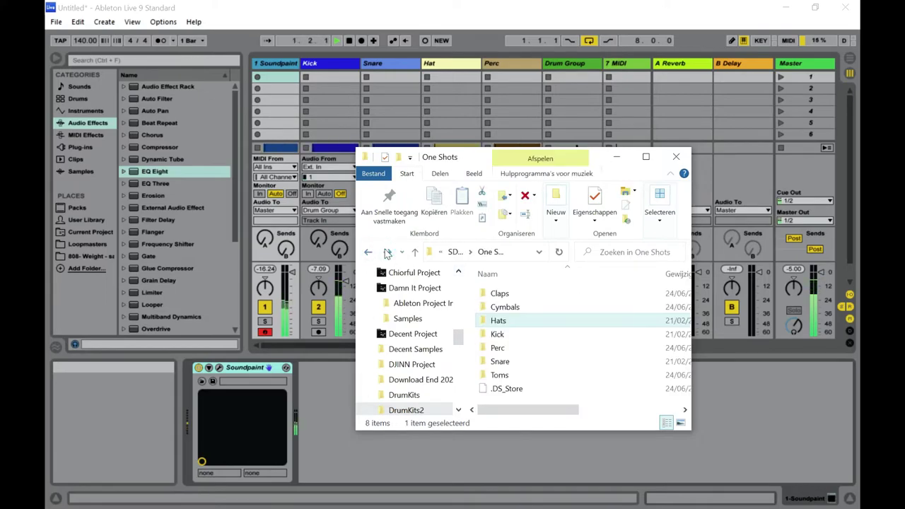
click(370, 254)
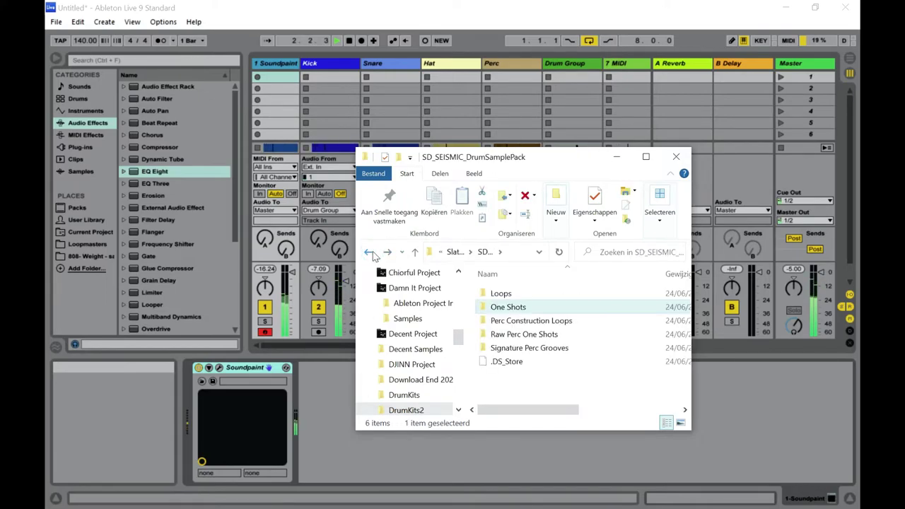
click(371, 254)
click(388, 253)
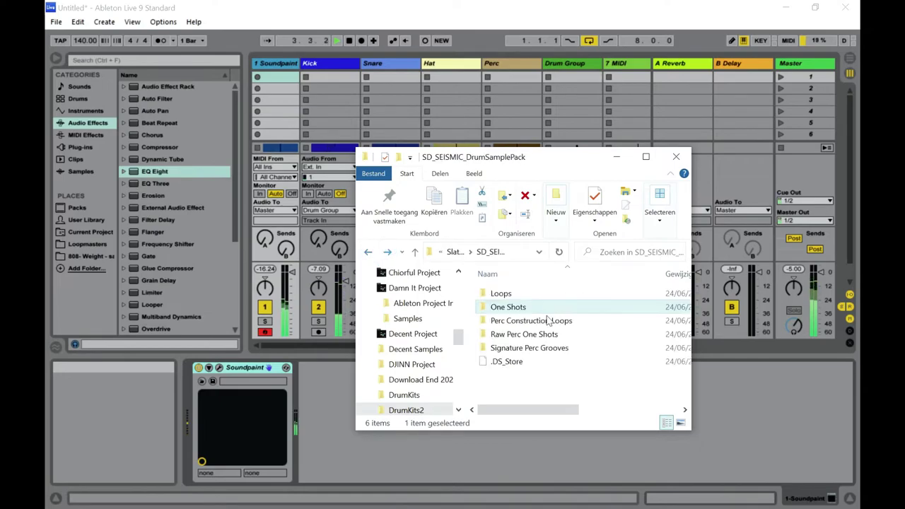
double_click(531, 334)
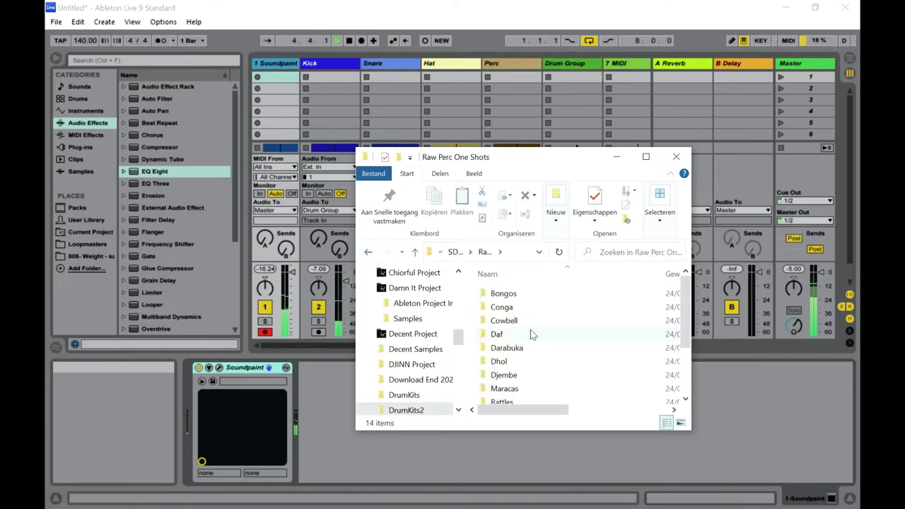
scroll(528, 326, down, 2)
scroll(524, 331, up, 2)
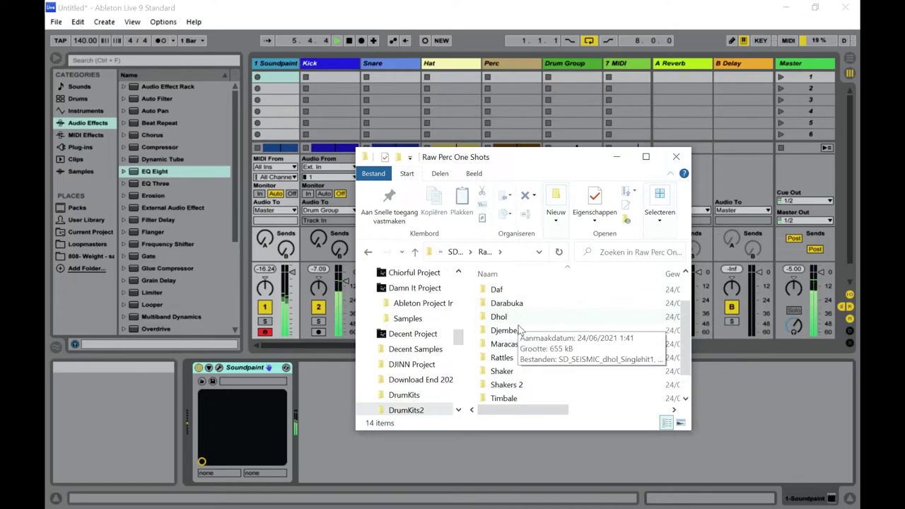
double_click(507, 308)
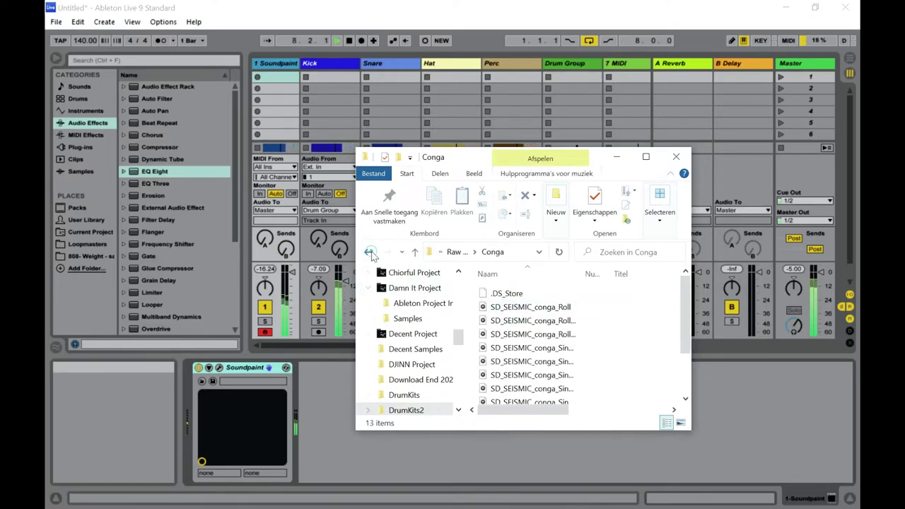
Go back to the DrumKits2 folder and open the 808 Open Hats folder of Slate Digital's Vintage Drum Machines Volume 2 pack
click(368, 253)
click(368, 253)
click(369, 255)
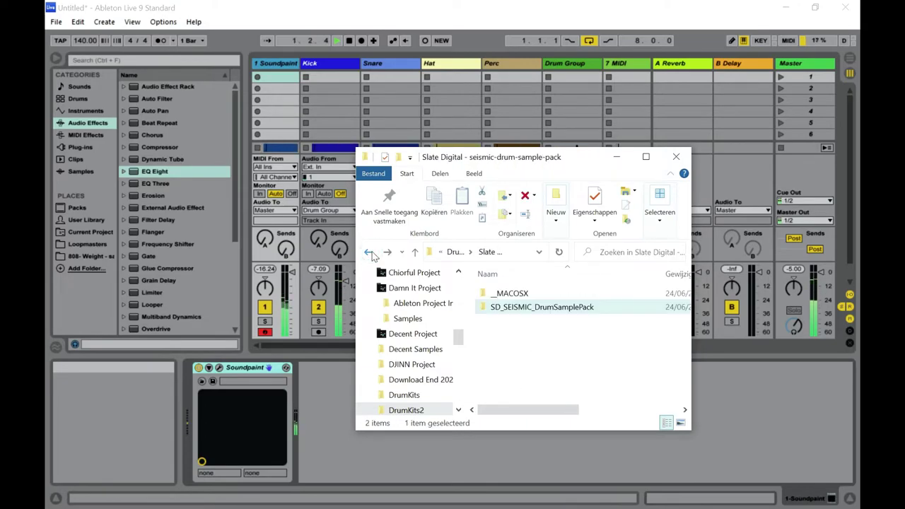
click(370, 253)
scroll(552, 346, down, 1)
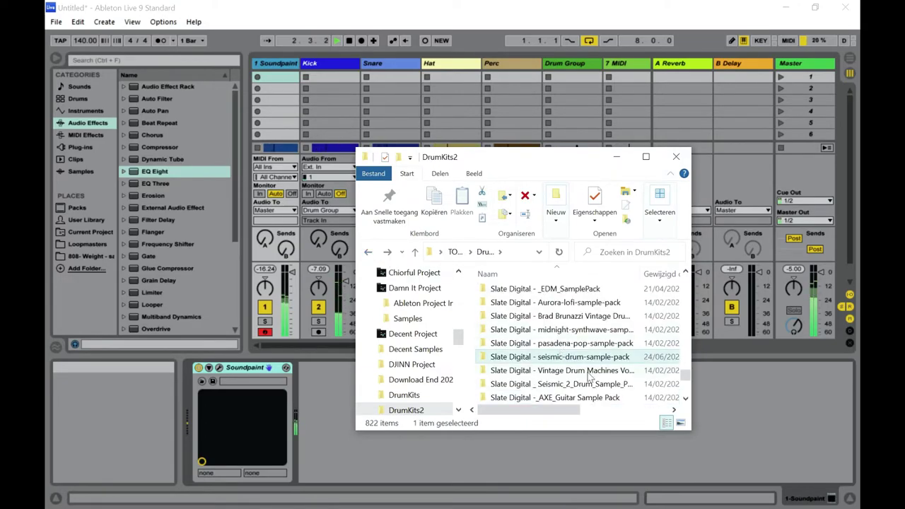
double_click(608, 373)
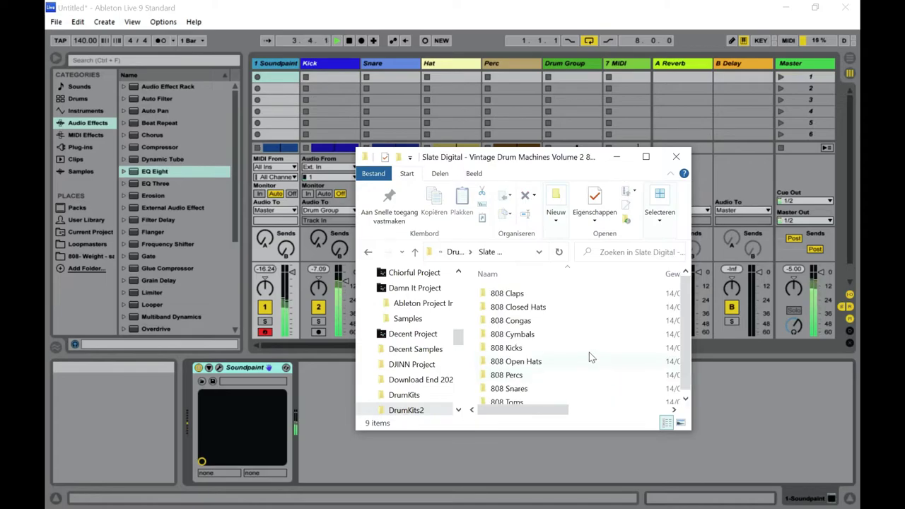
double_click(539, 364)
Audition the SD_OpHat_Money and SD_OpHat_Brighter samples, then close the music player
click(525, 322)
double_click(524, 321)
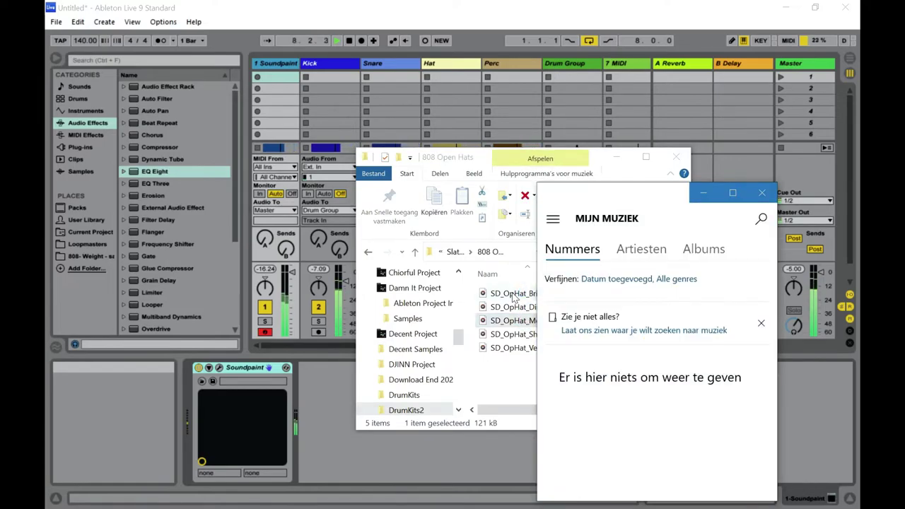
double_click(515, 295)
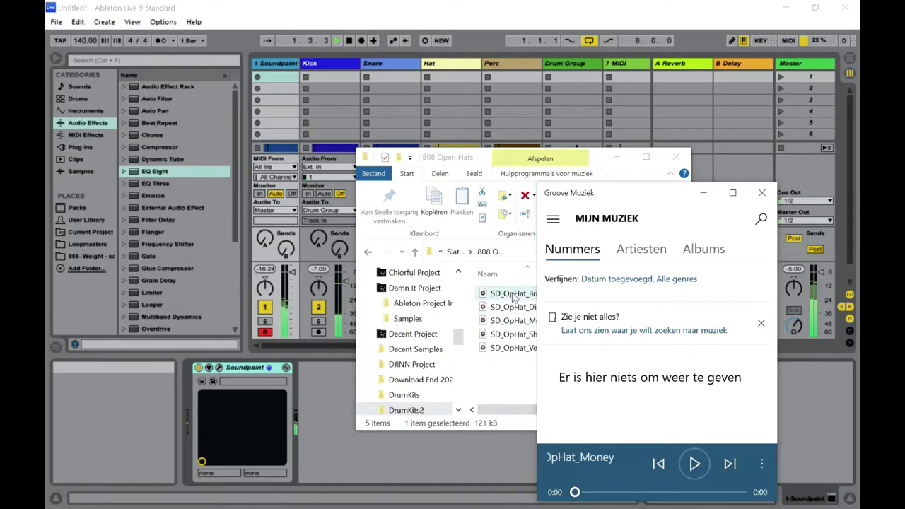
click(520, 348)
click(762, 192)
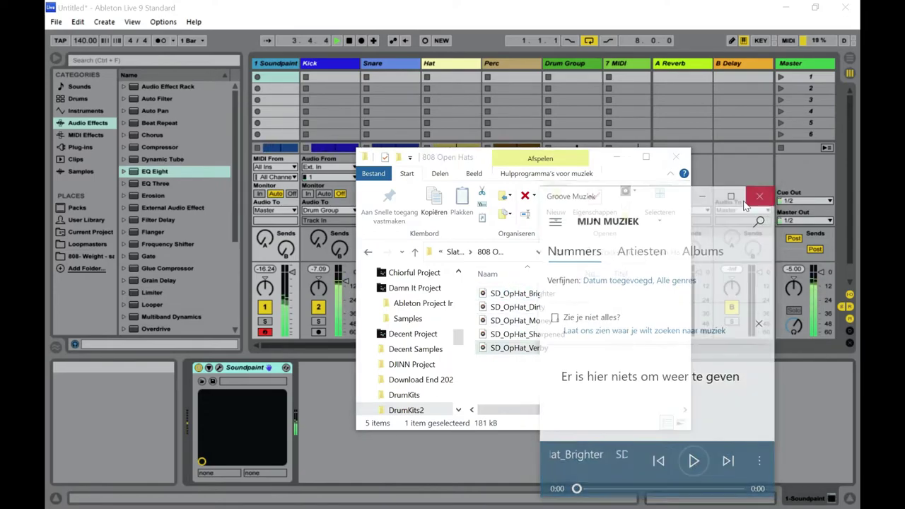
Return to the Live set, insert an audio track after the Hat track and rename it Open
click(478, 32)
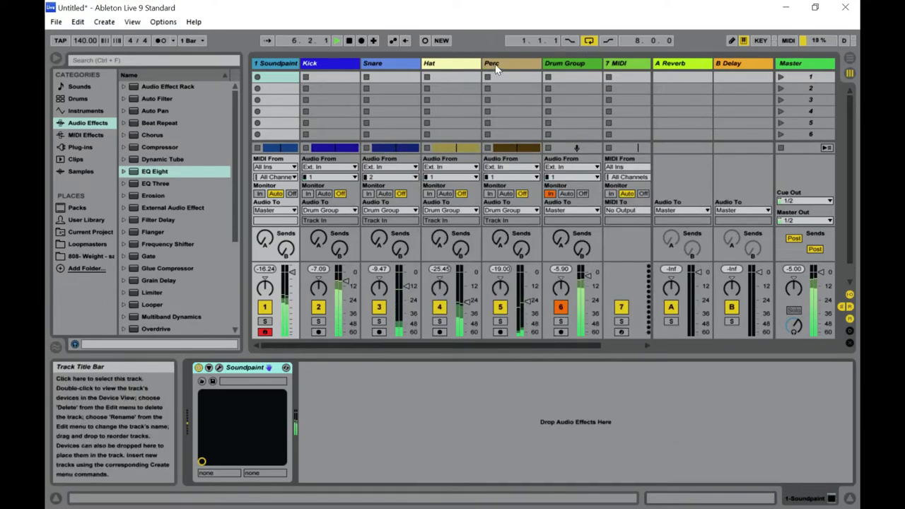
click(447, 64)
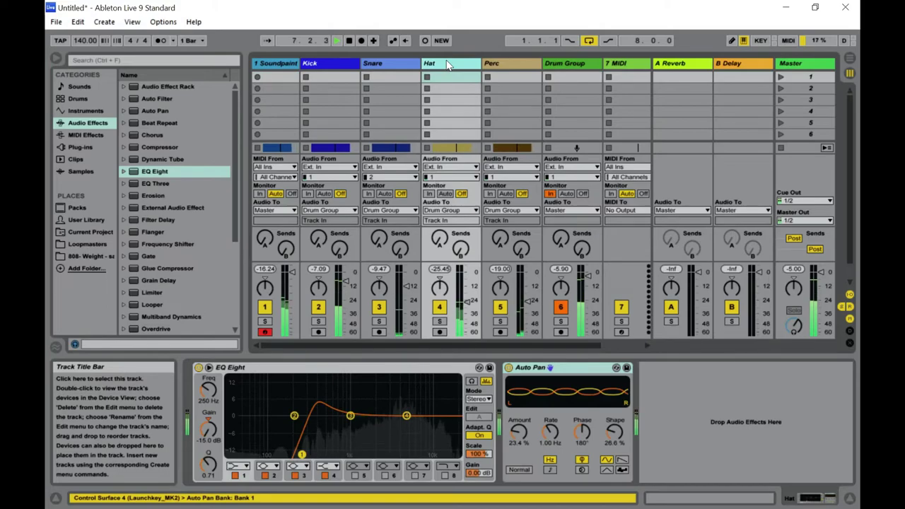
key(ctrl+t)
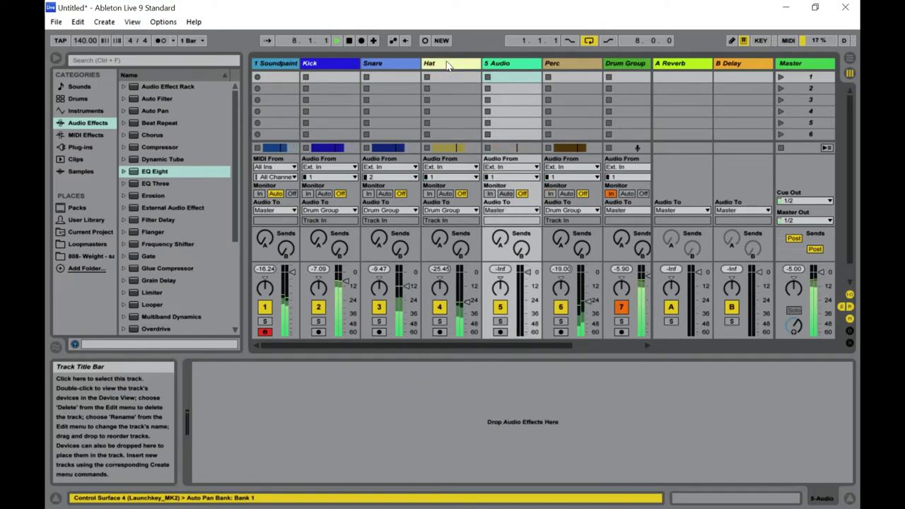
right_click(499, 64)
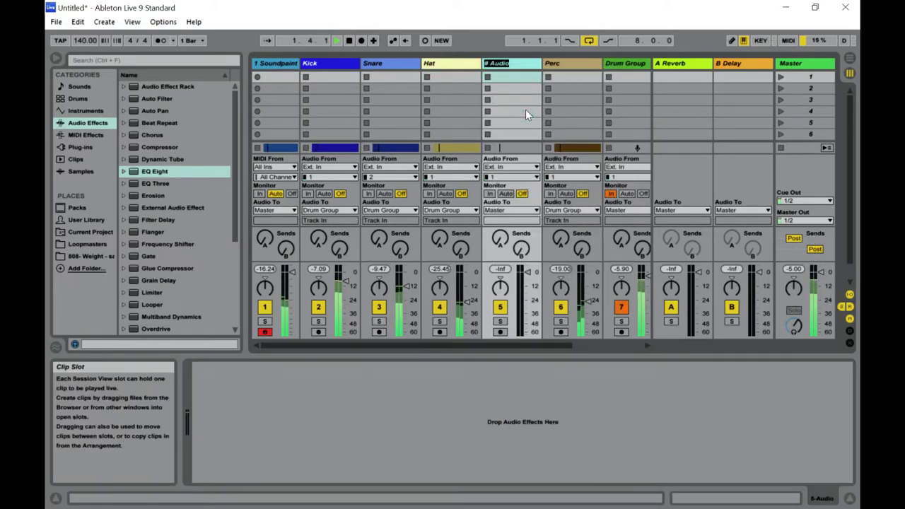
text(Open)
key(Return)
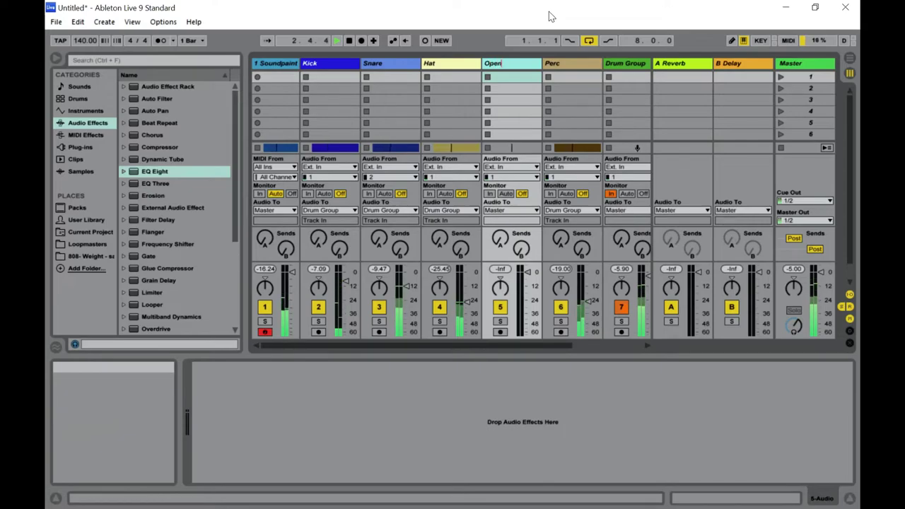
In the Arrangement, place the SD_OpHat_Dirty sample on the Open track just after 8.2
key(Tab)
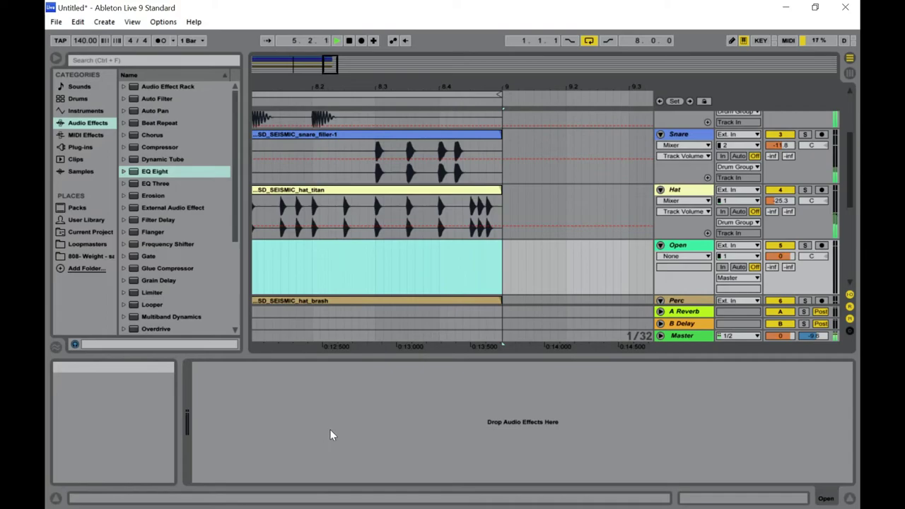
key(super)
click(215, 500)
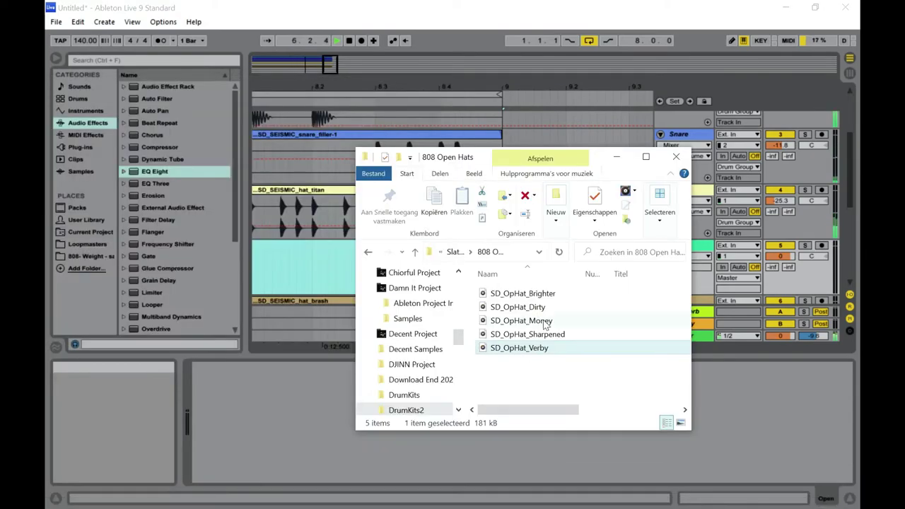
click(508, 307)
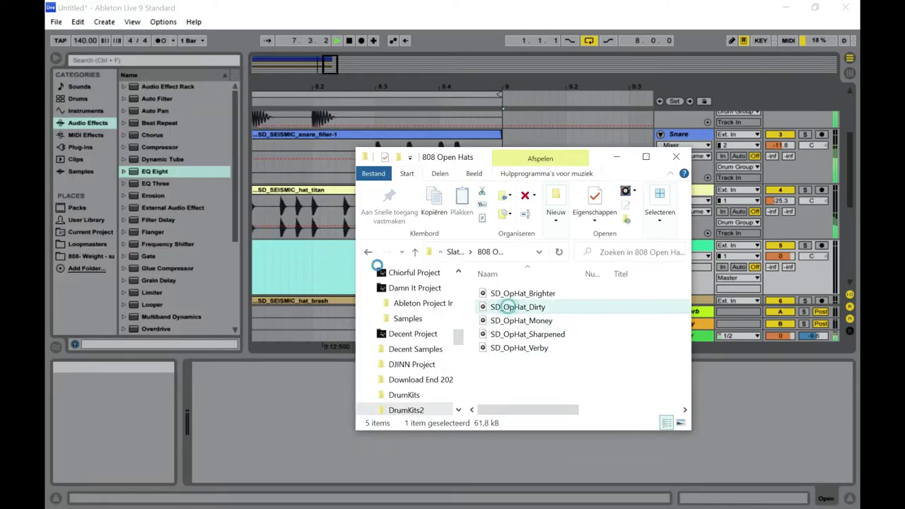
drag(319, 268, 319, 269)
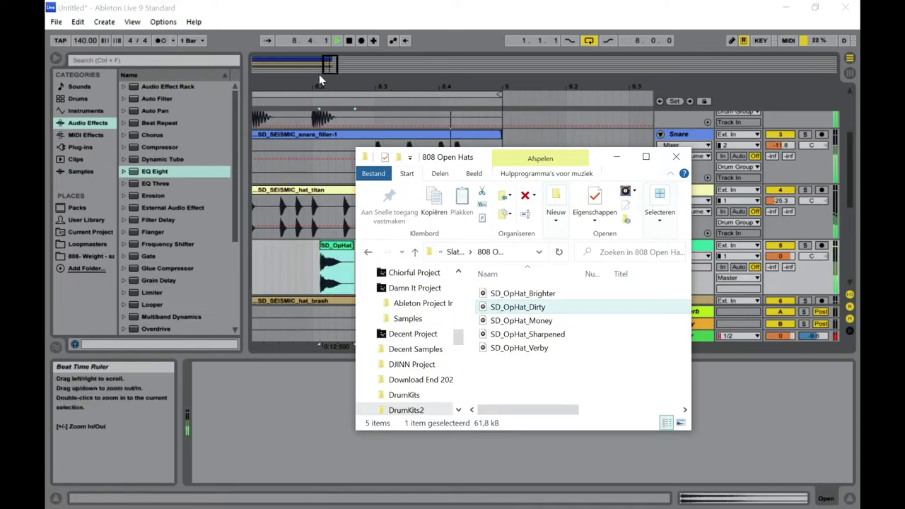
click(329, 65)
drag(329, 65, 330, 68)
Lower the Open track's volume to about -22.6 dB in the Session mixer and return to the Arrangement
key(Tab)
key(Tab)
key(Tab)
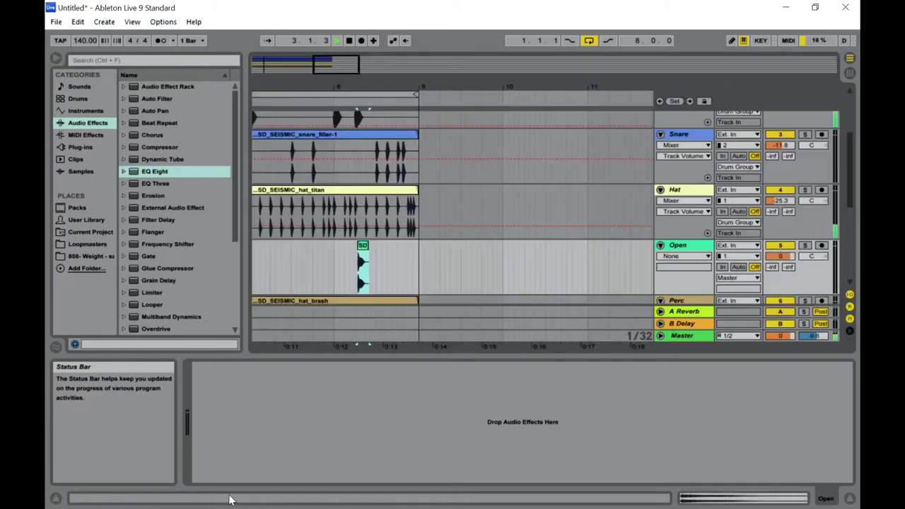
drag(529, 272, 529, 290)
key(Tab)
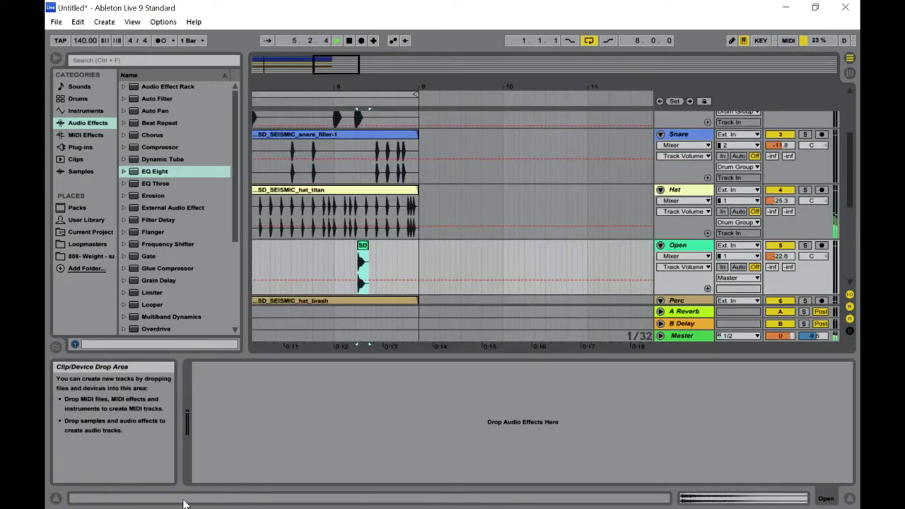
Switch to File Explorer and audition the SD_OpHat_Money, SD_OpHat_Dirty and SD_OpHat_Brighter samples
key(super)
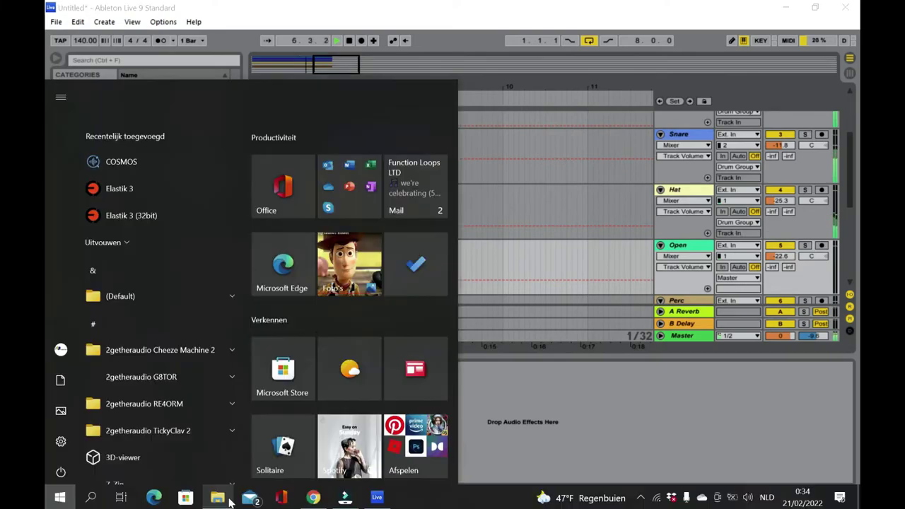
click(214, 493)
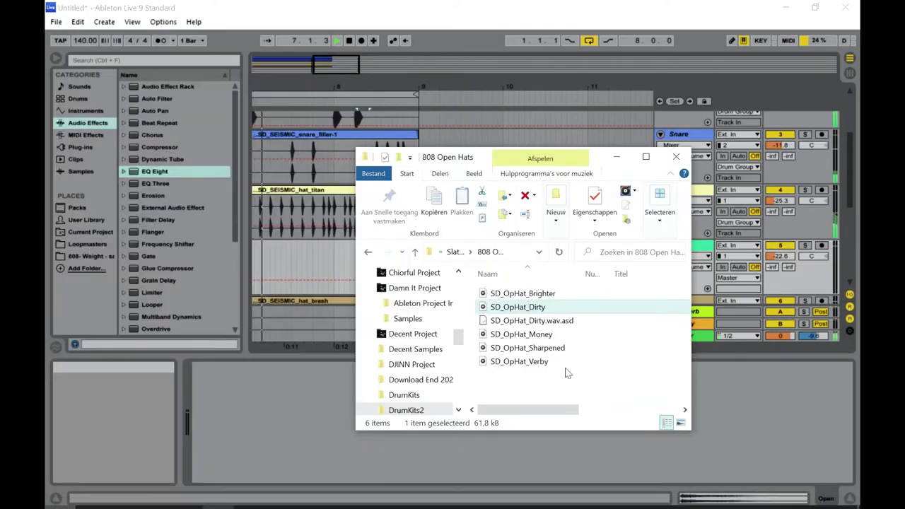
double_click(527, 334)
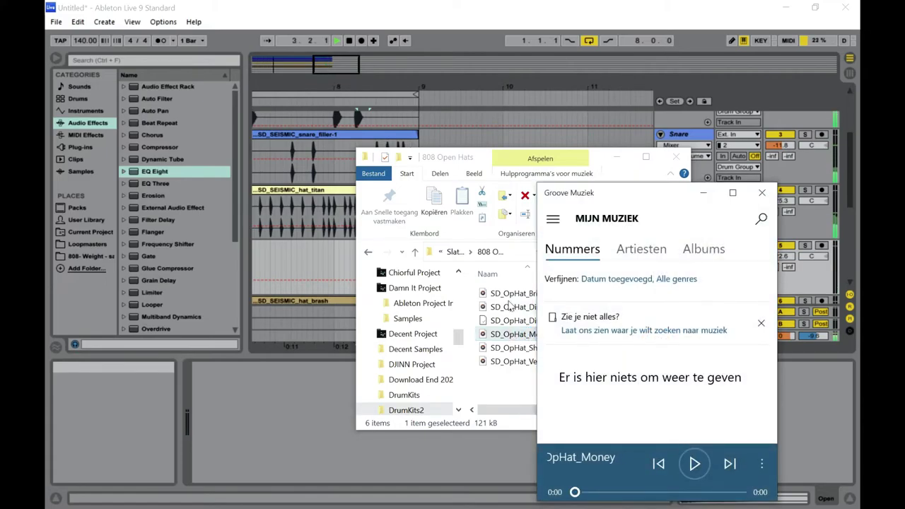
click(510, 307)
double_click(508, 311)
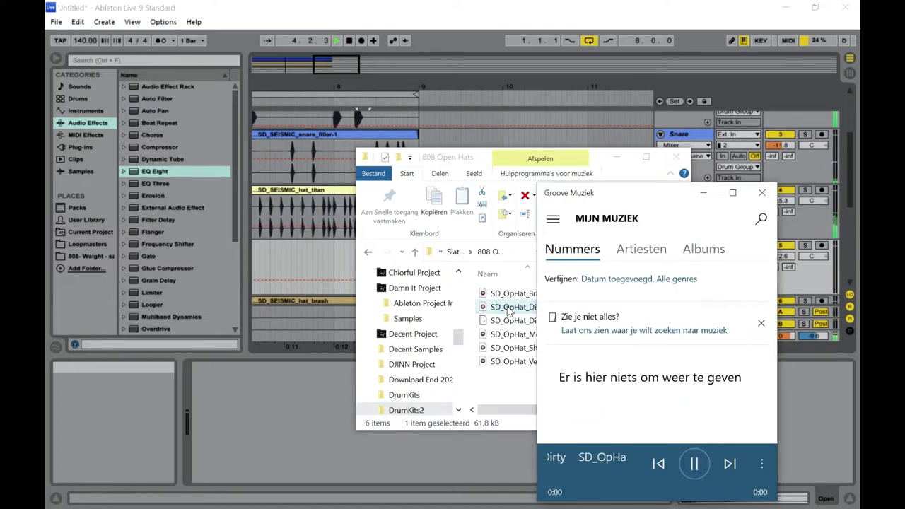
double_click(509, 293)
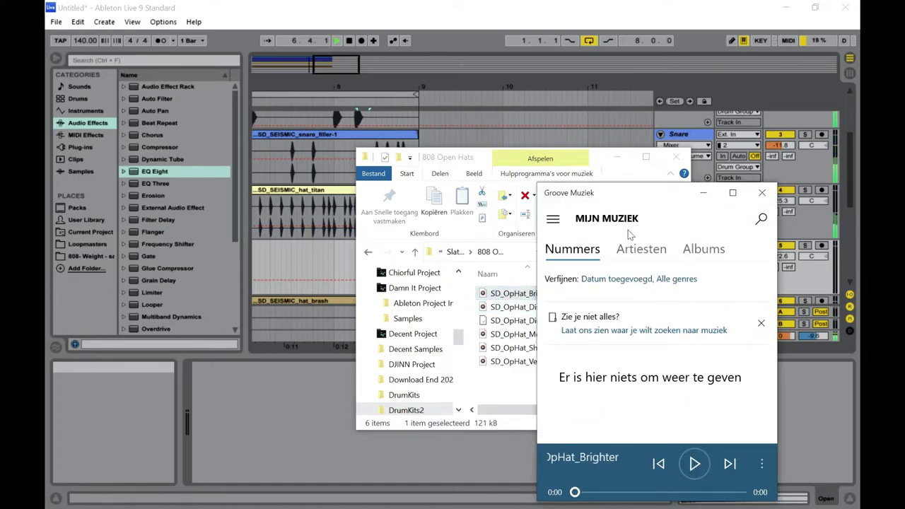
Place SD_OpHat_Brighter on the Open track before bar 8 and delete the SD_OpHat_Dirty clip
drag(510, 295, 305, 265)
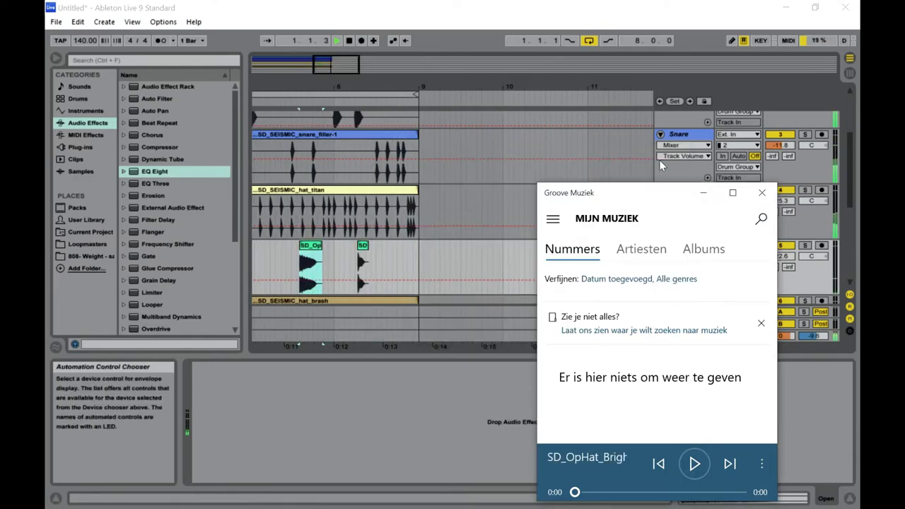
click(367, 245)
mouse_move(273, 65)
mouse_down()
mouse_move(272, 120)
mouse_move(283, 61)
mouse_up()
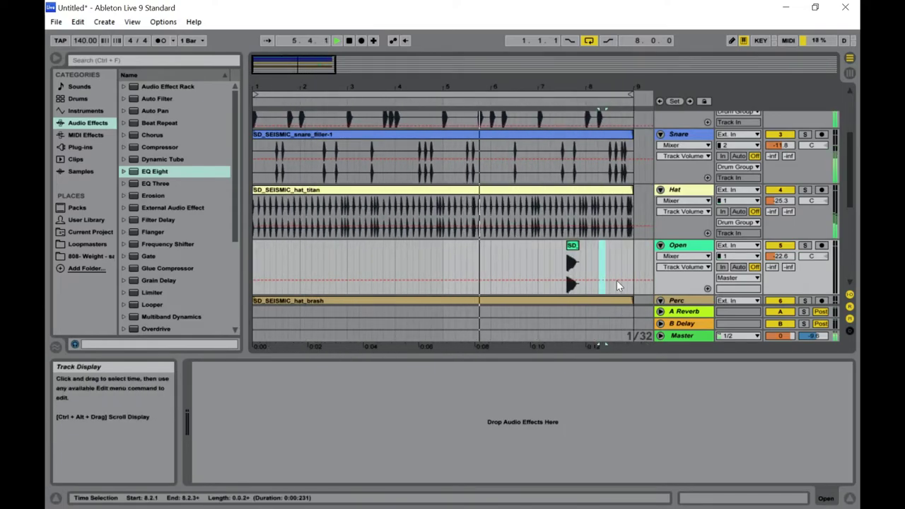
Move the SD_OpHat_Brighter clip just after 1.4.3 and trim its end to bar 2
drag(566, 247, 291, 257)
mouse_move(254, 65)
mouse_down()
mouse_move(258, 82)
mouse_move(261, 62)
mouse_up()
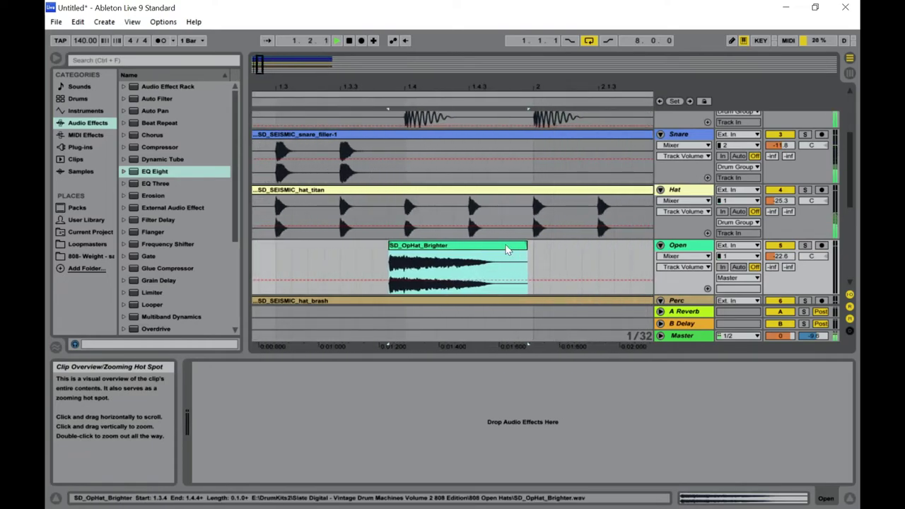
drag(440, 248, 488, 260)
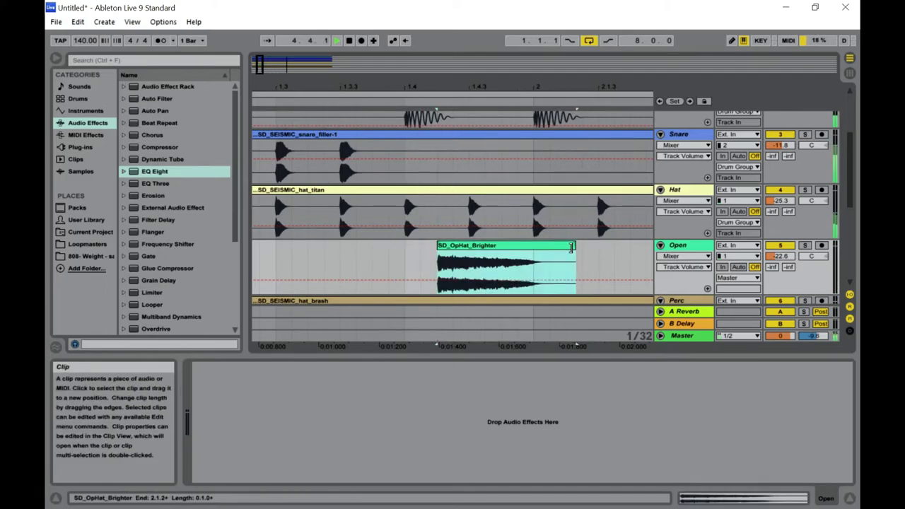
drag(496, 248, 556, 246)
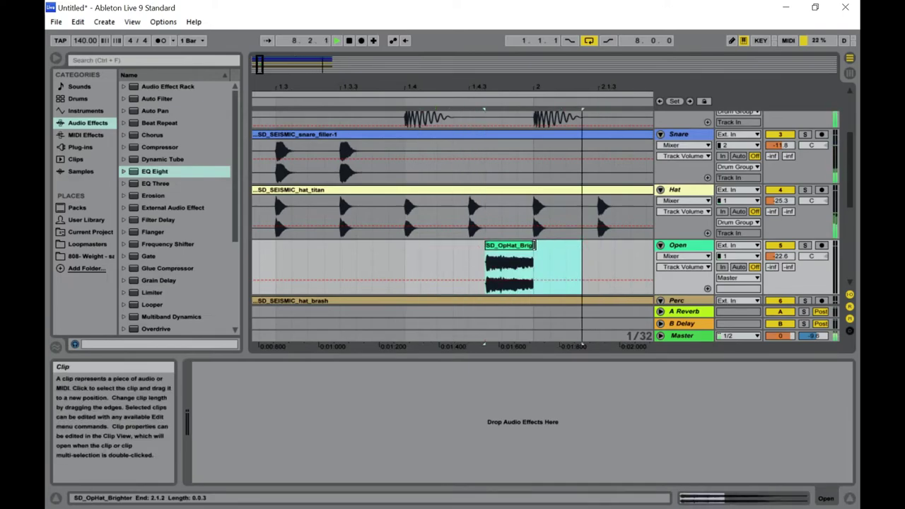
drag(257, 64, 261, 64)
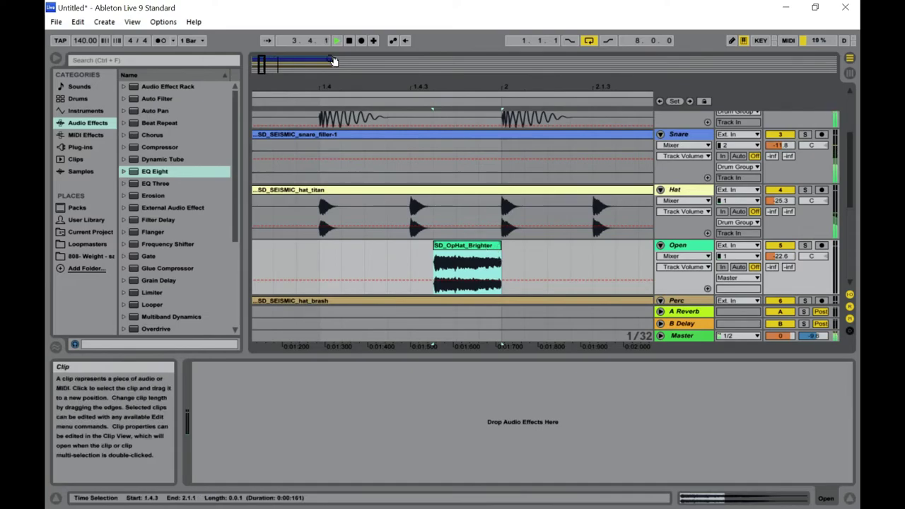
Duplicate the Open track's range from 1.4.3 to 2.4.1 so the open hat repeats at 2.4
click(262, 65)
drag(261, 65, 266, 64)
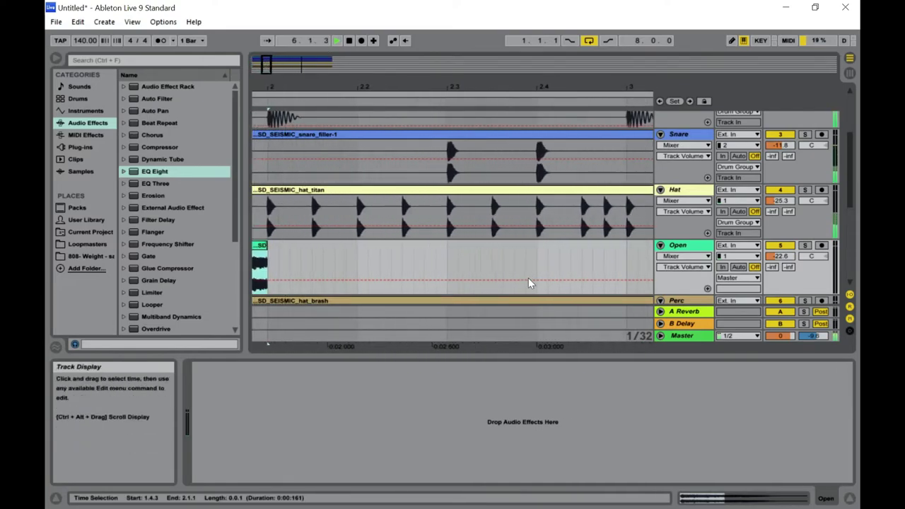
click(528, 267)
drag(527, 268, 269, 265)
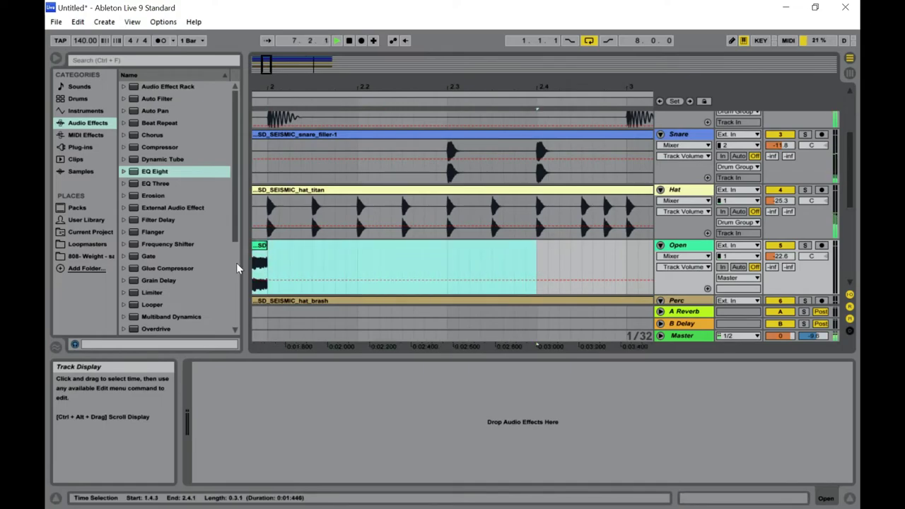
drag(266, 64, 266, 65)
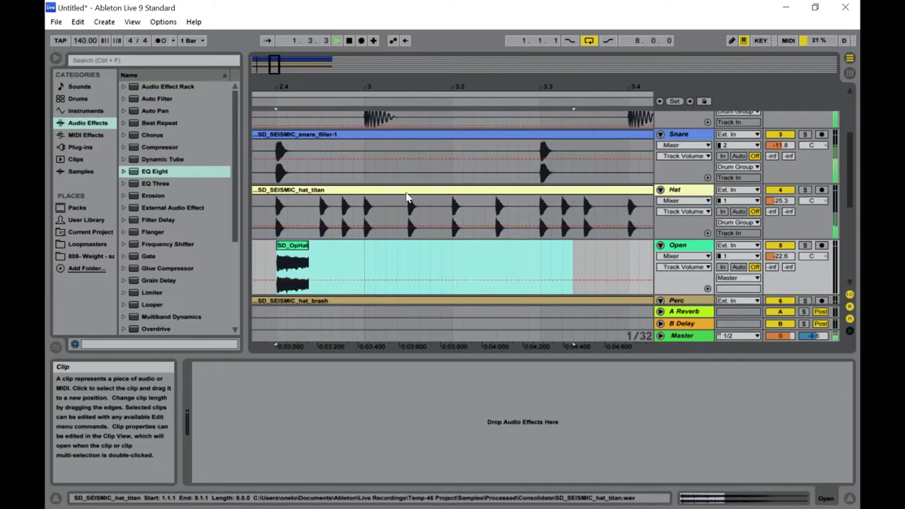
Shift the copied open hat one grid step after 2.4 and shorten its end
drag(300, 255, 322, 252)
click(322, 250)
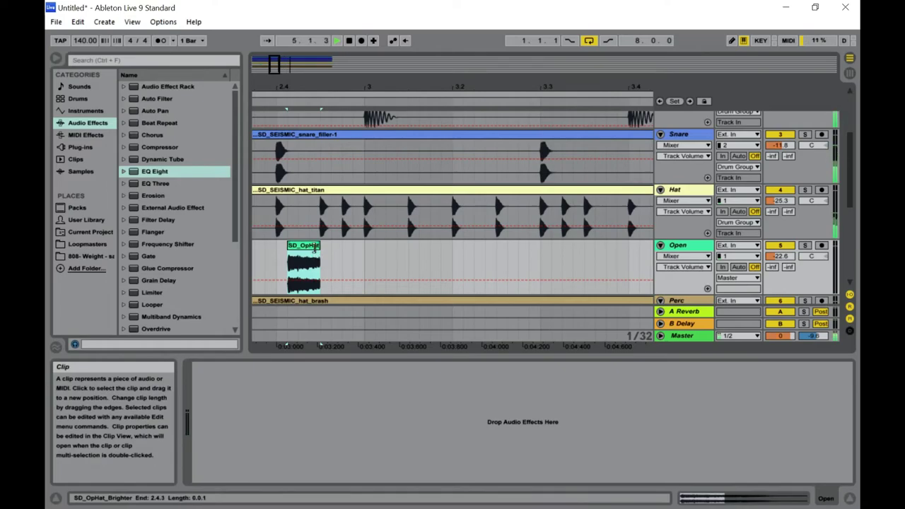
Duplicate the shortened open hat one sixteenth later and extend the first hit's end to 2.4.3
drag(328, 249, 331, 252)
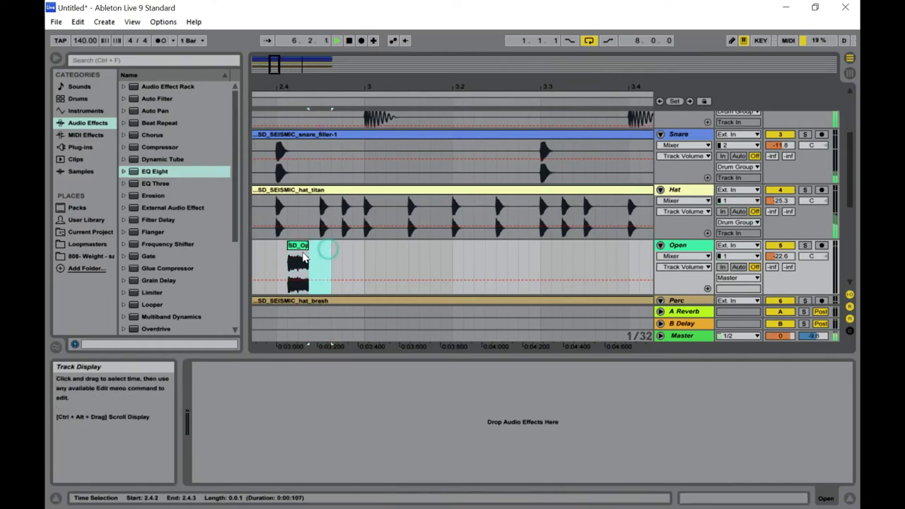
key(ctrl+d)
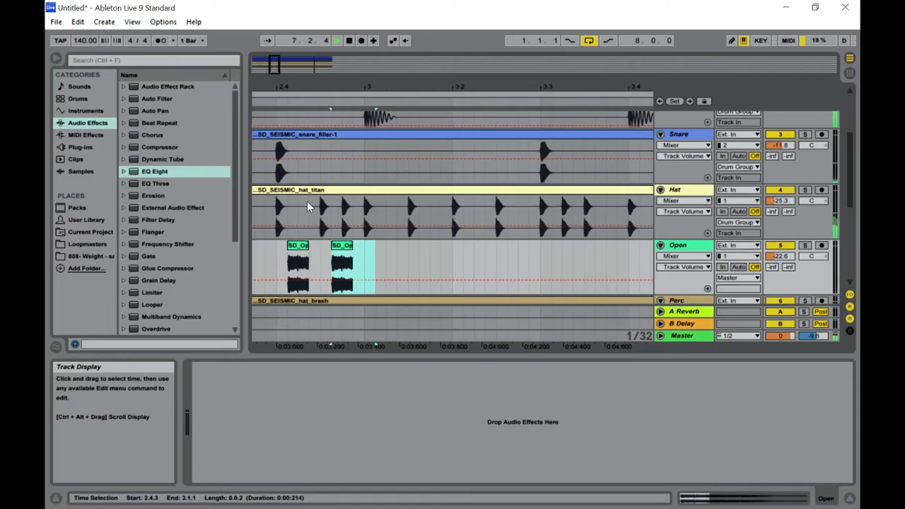
click(309, 246)
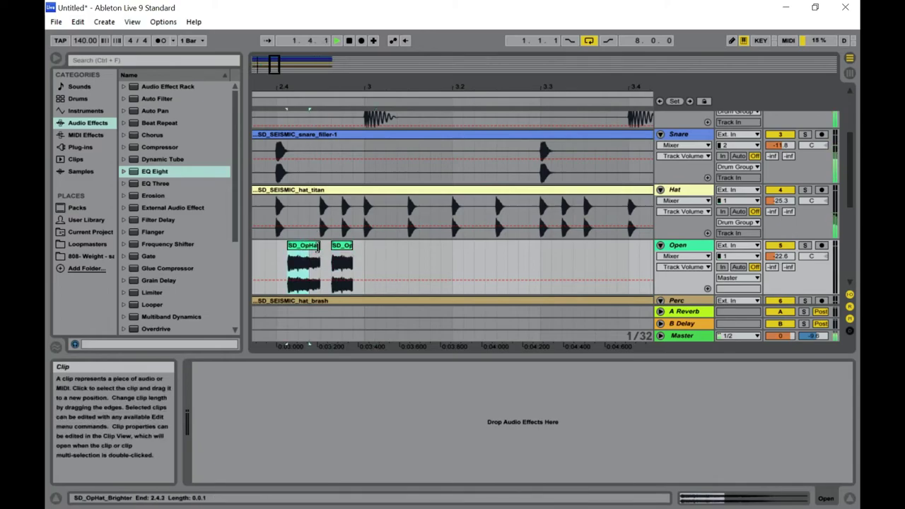
Try shortening the second open hat of the 2.4 group to a single 1/32 grid step
drag(277, 64, 277, 85)
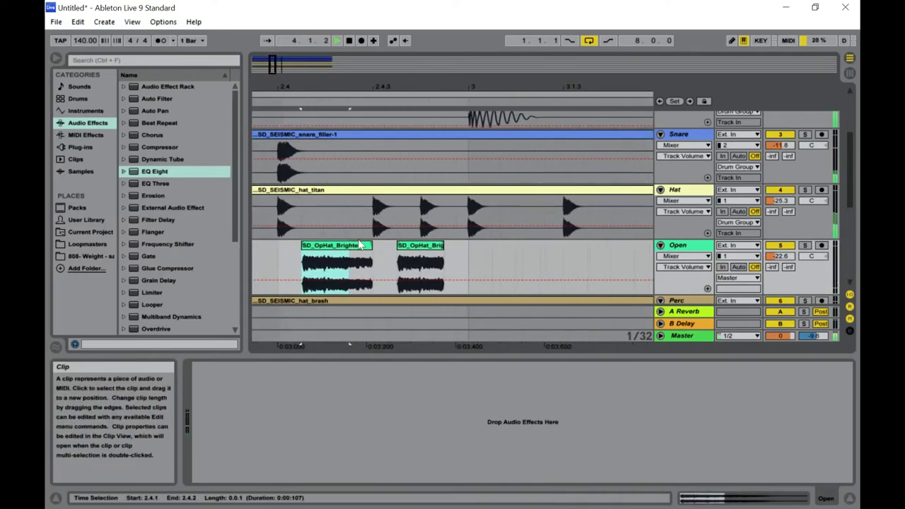
click(415, 249)
drag(444, 249, 420, 249)
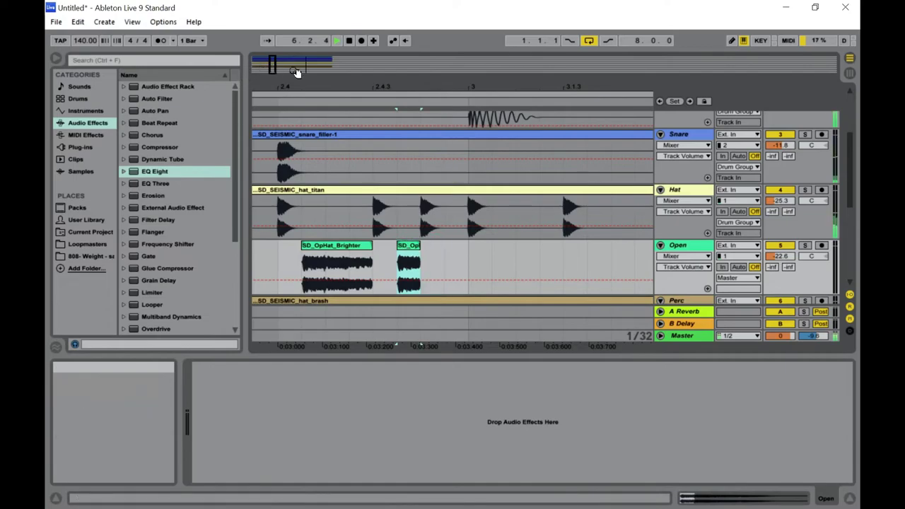
mouse_move(271, 64)
mouse_down()
mouse_move(292, 64)
mouse_move(271, 64)
mouse_up()
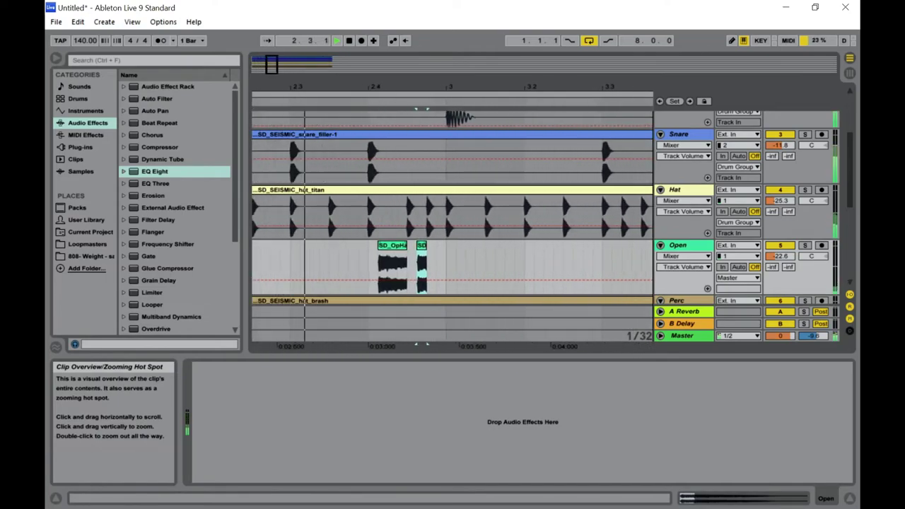
click(396, 247)
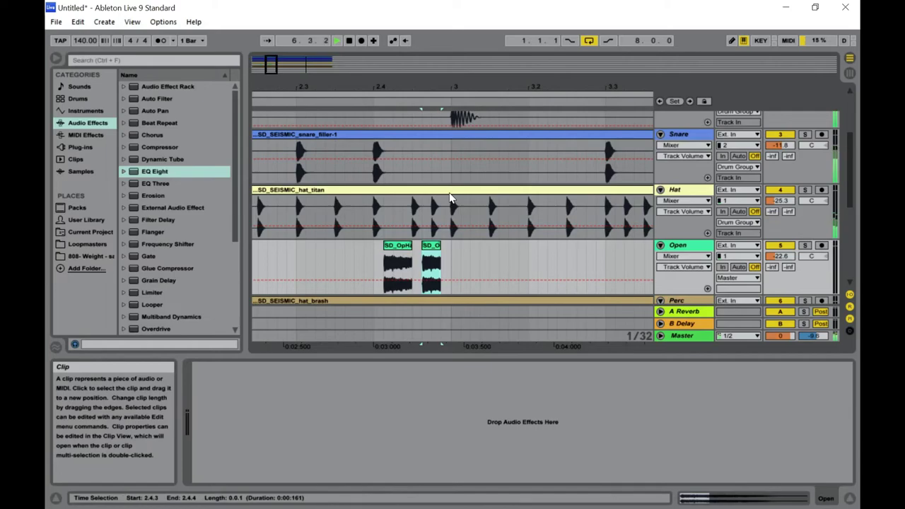
Copy the first open hat of the 2.4 group to just after 3.3.3 and turn it into two back-to-back 1/32 hits
right_click(399, 258)
click(433, 245)
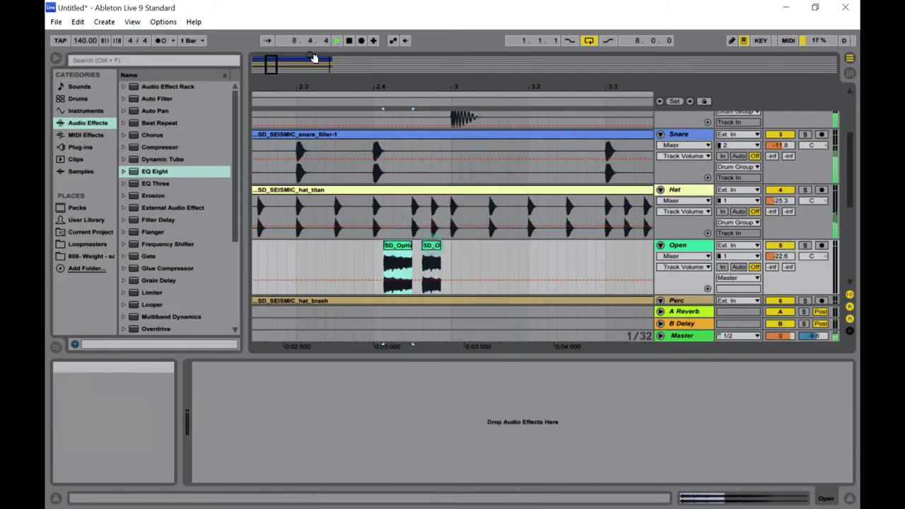
drag(273, 65, 283, 65)
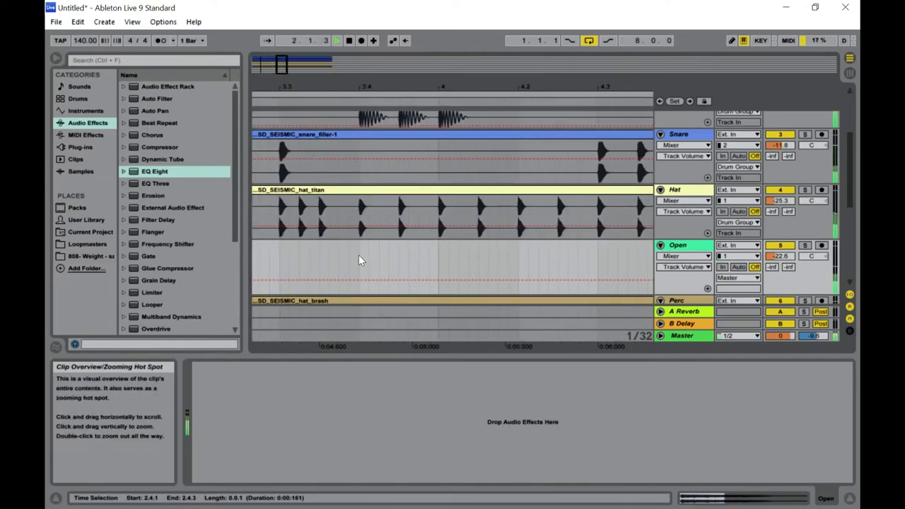
right_click(330, 256)
click(360, 280)
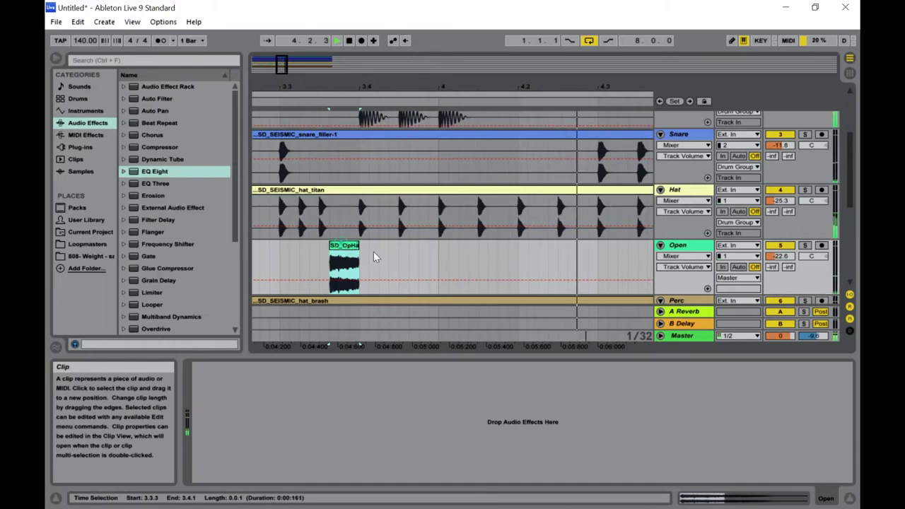
drag(359, 248, 342, 242)
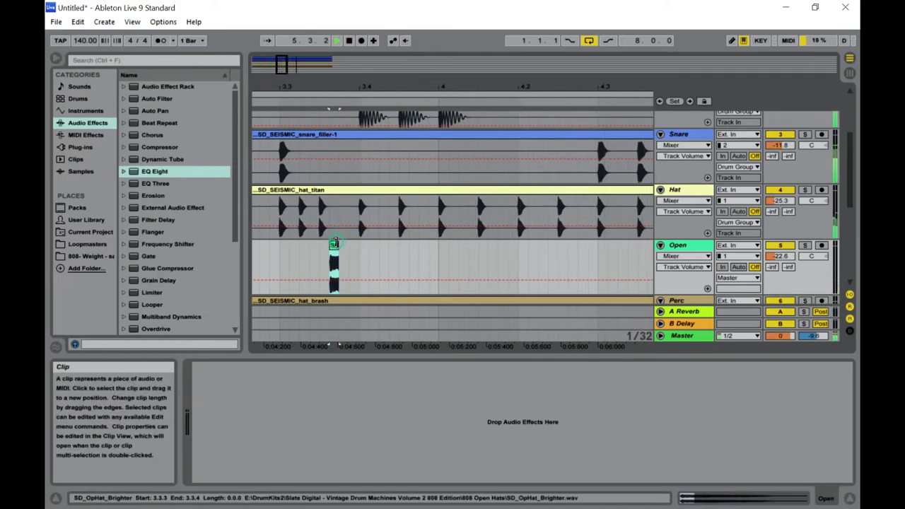
key(ctrl+d)
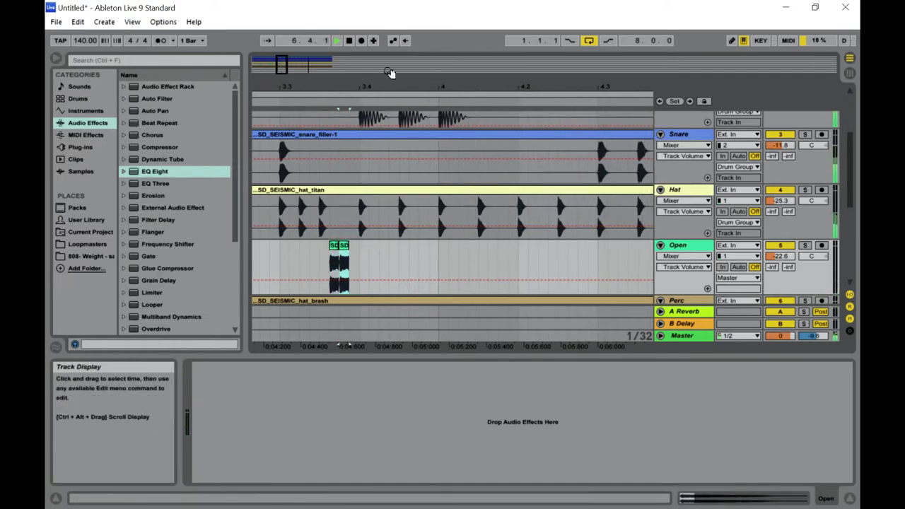
Paste the copied open hat one 1/32 step after 4.4 and duplicate its range so it repeats just after 4.4.3
drag(285, 65, 293, 65)
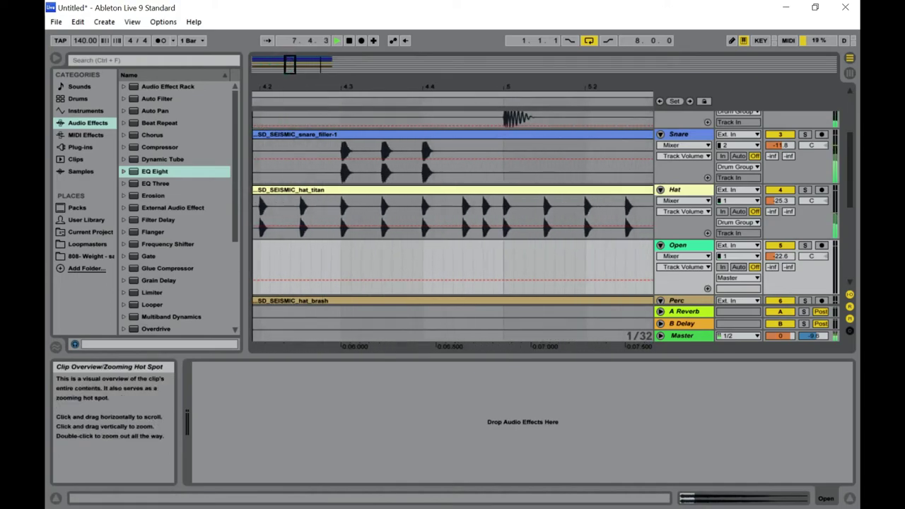
right_click(432, 262)
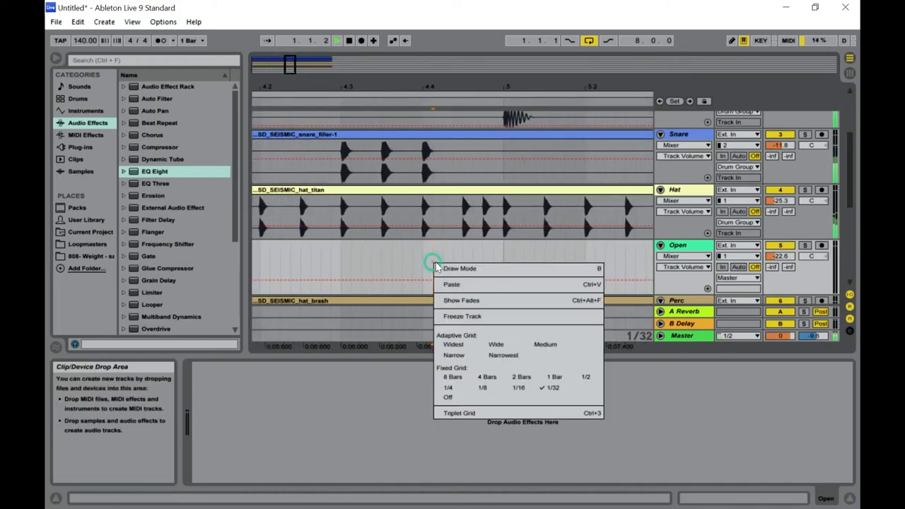
click(503, 278)
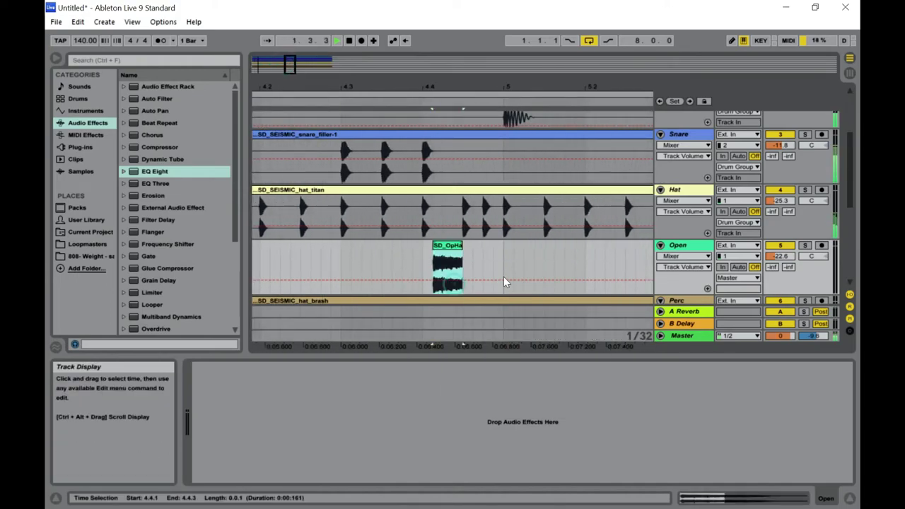
shift+click(472, 258)
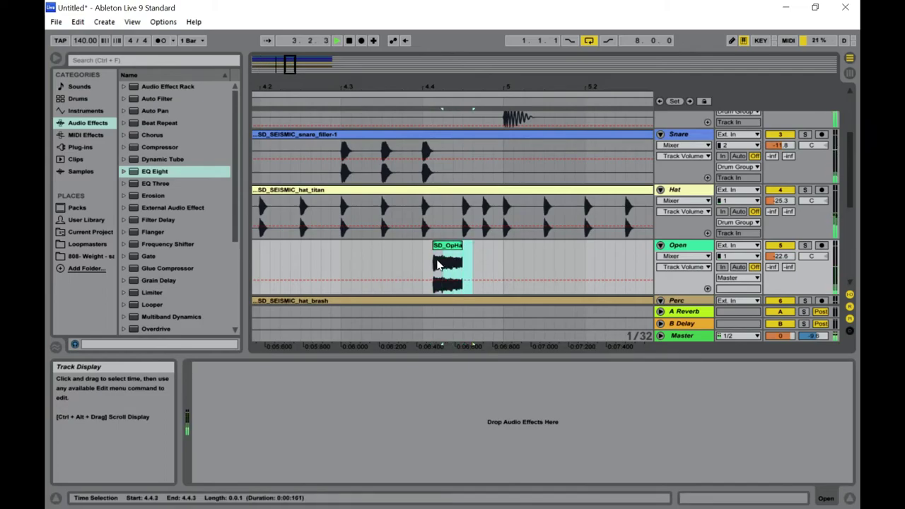
key(ctrl+d)
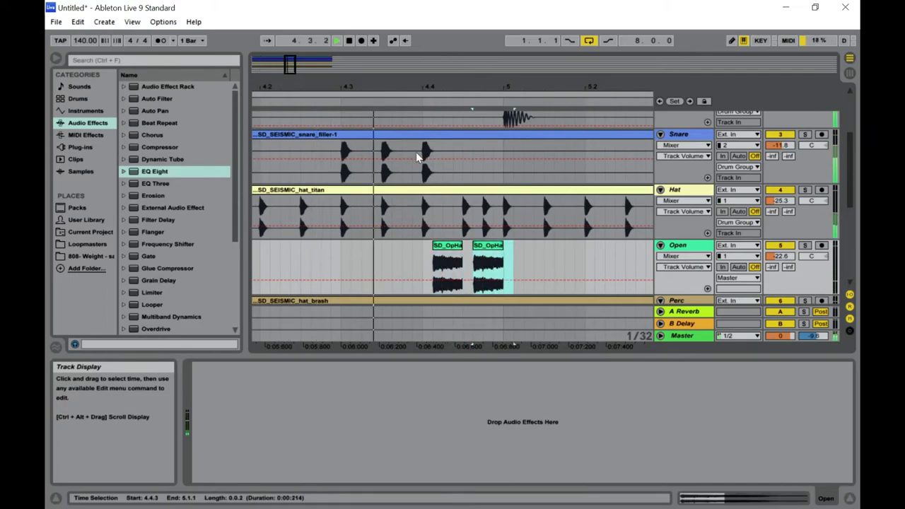
Shorten the second open hat after 4.4 to one 1/32 step and repeat it as a matching hit ending at bar 5
click(498, 246)
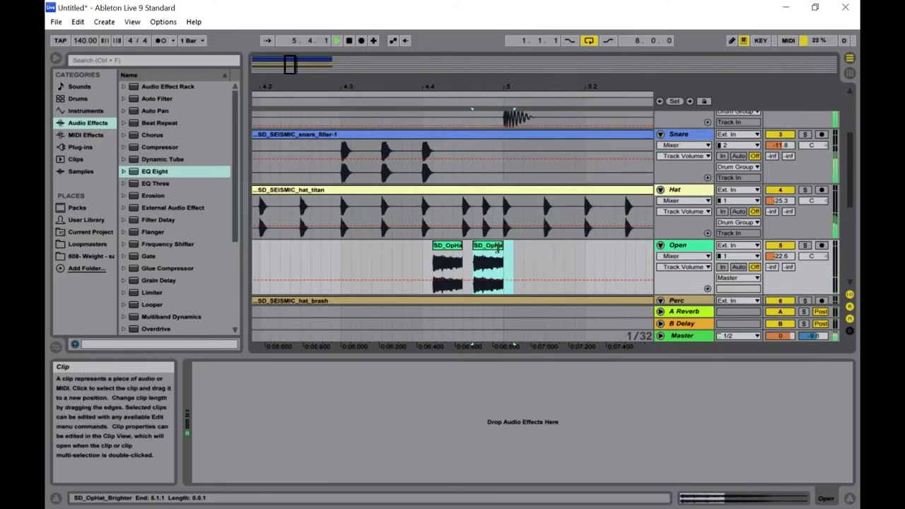
drag(503, 247, 484, 249)
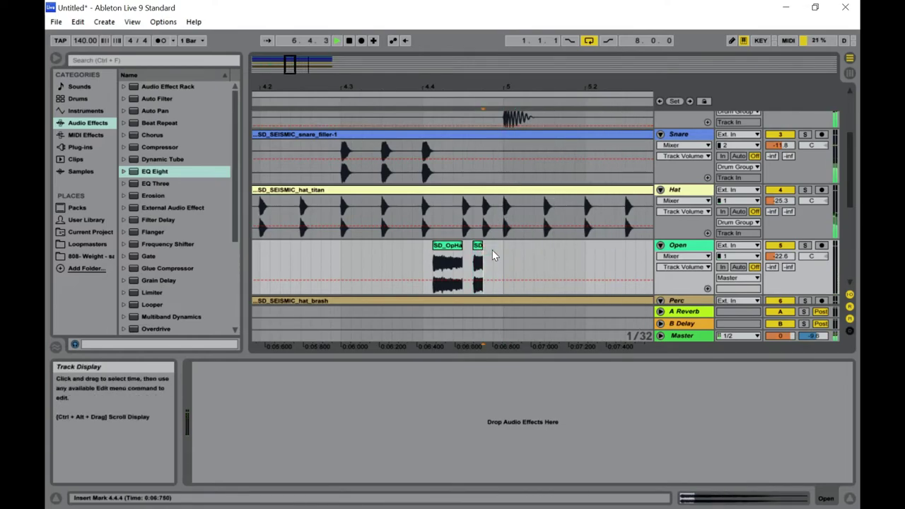
key(ctrl+d)
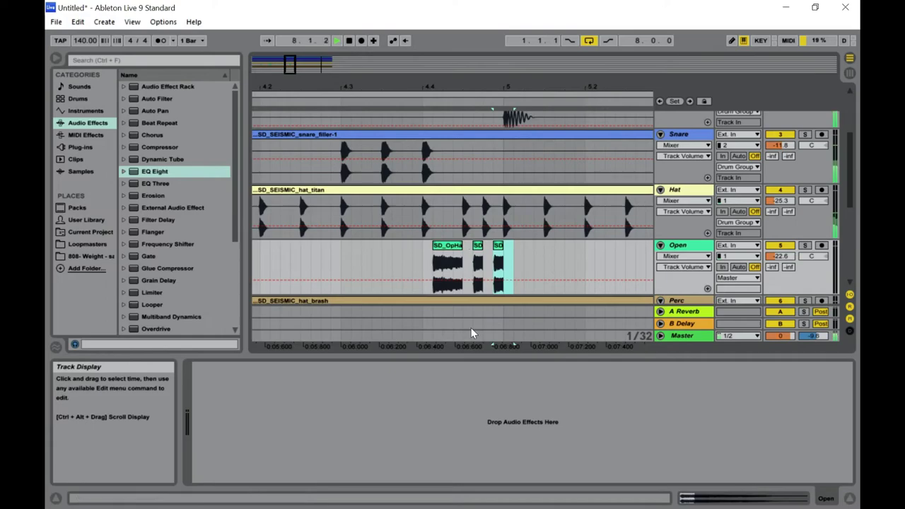
Paste the copied open hat just after 5.3.3 on the Open track and try shifting it one grid step to 5.3.4
drag(289, 62, 295, 62)
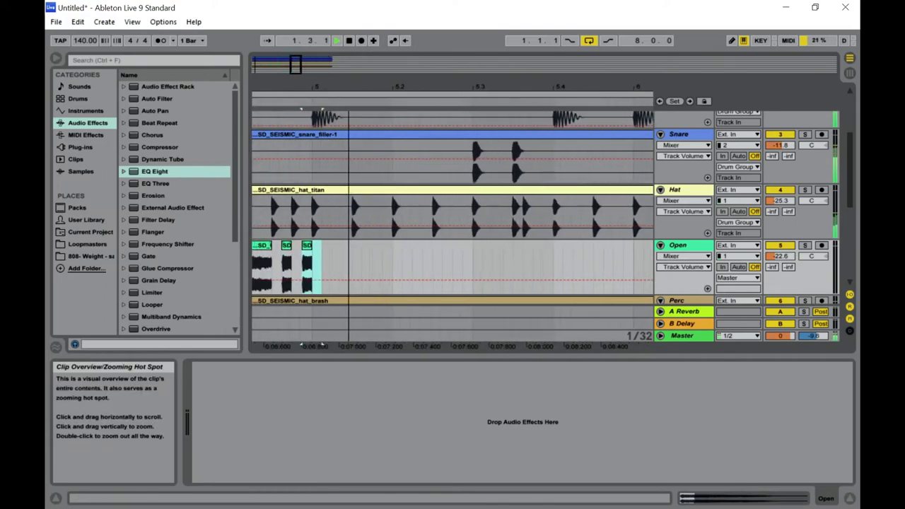
click(525, 256)
right_click(525, 256)
click(544, 277)
mouse_move(549, 246)
mouse_down()
mouse_move(559, 248)
mouse_move(550, 248)
mouse_up()
click(559, 249)
click(550, 249)
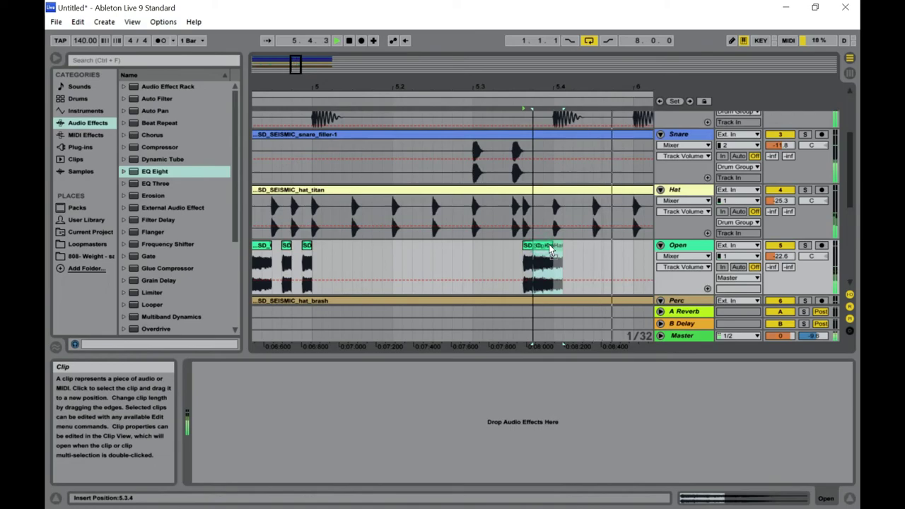
Paste the copied open hat one 1/32 step after 6.4 and duplicate its range so it repeats just after 6.4.4
drag(295, 64, 320, 69)
click(446, 255)
right_click(446, 255)
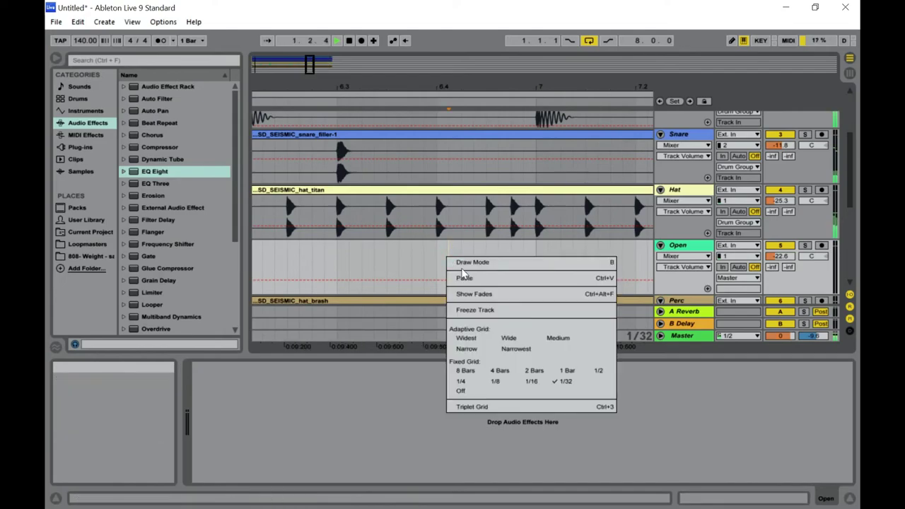
click(464, 279)
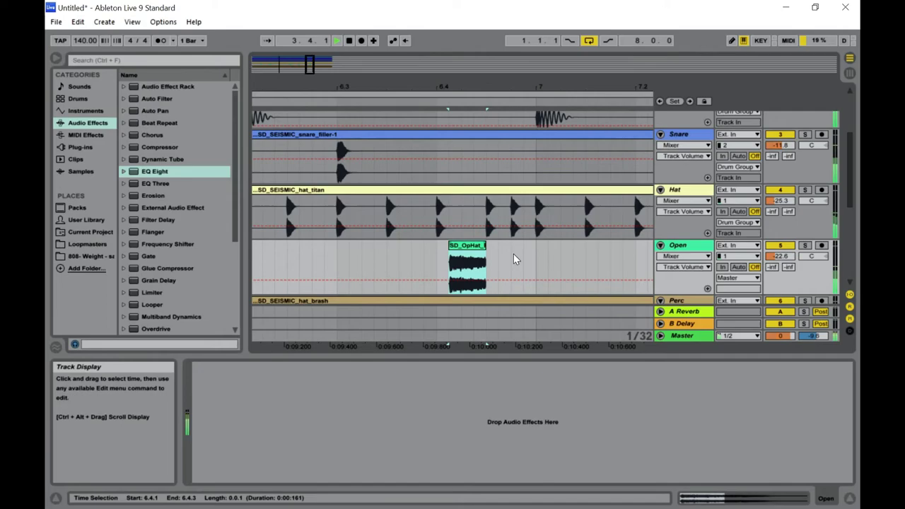
drag(518, 255, 450, 267)
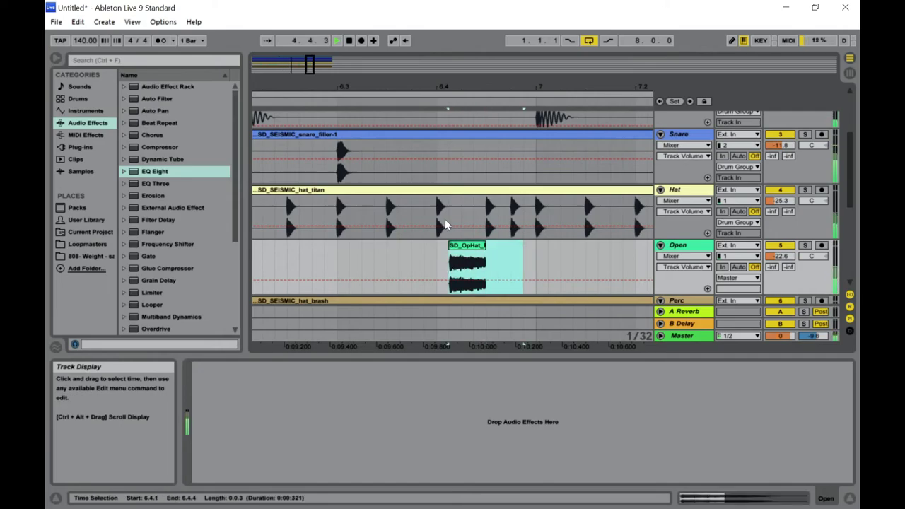
key(ctrl+d)
Trim the end of the second open hat in the 6.4 group back to bar 7
drag(559, 248, 536, 249)
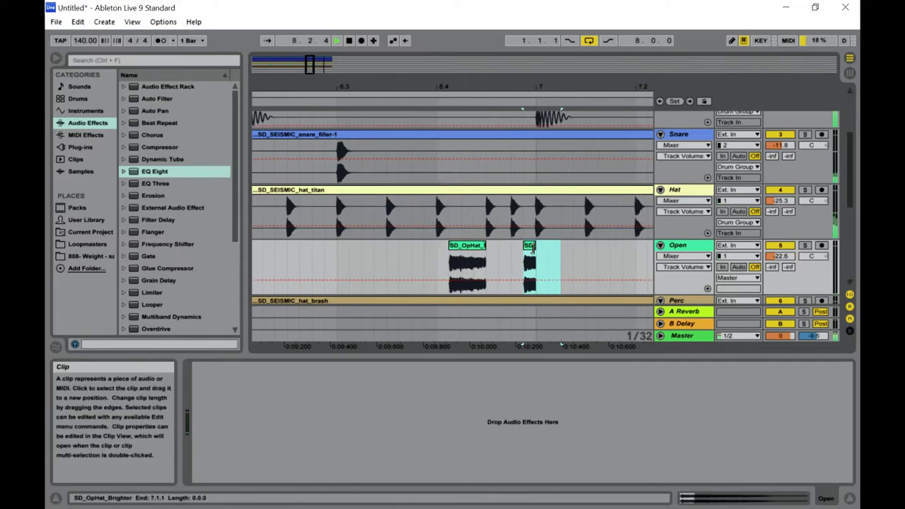
click(532, 254)
drag(532, 252, 536, 269)
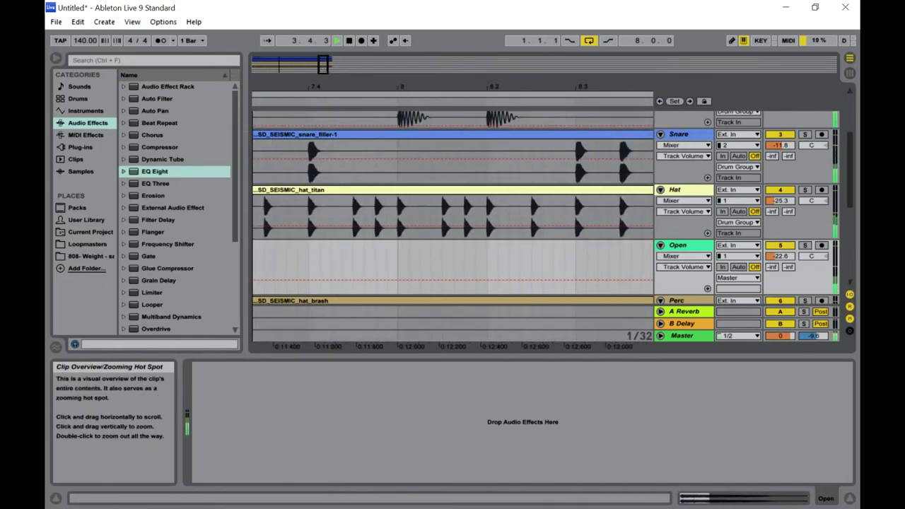
Paste the copied open hat just after 7.4 and follow it from just after 7.4.3 with two back-to-back 1/16 hits
right_click(323, 267)
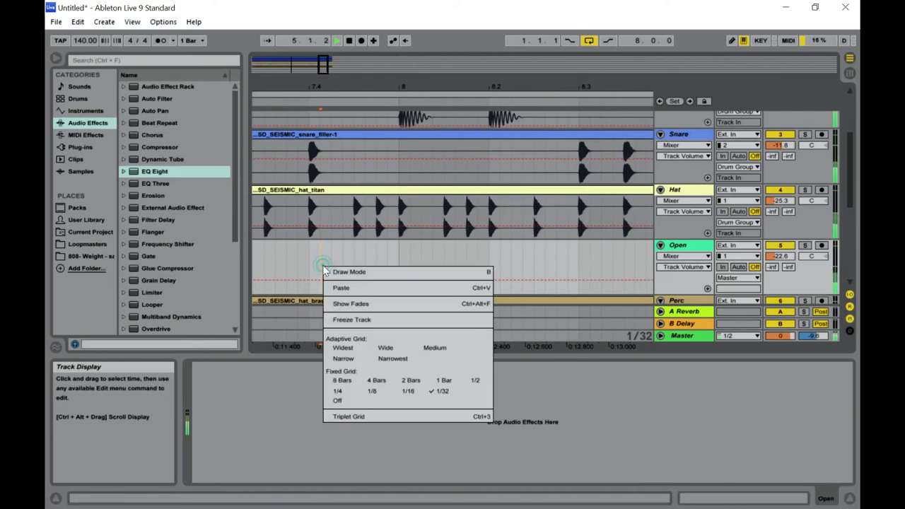
click(341, 287)
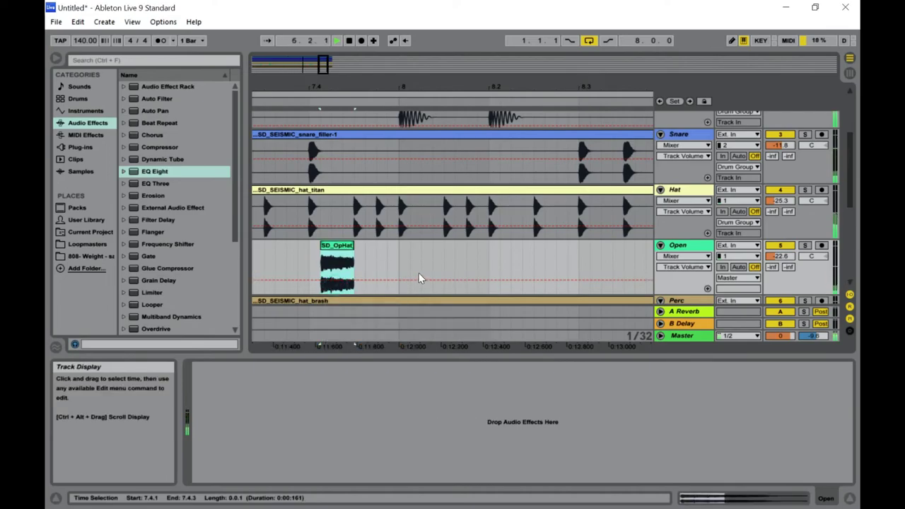
shift+click(367, 267)
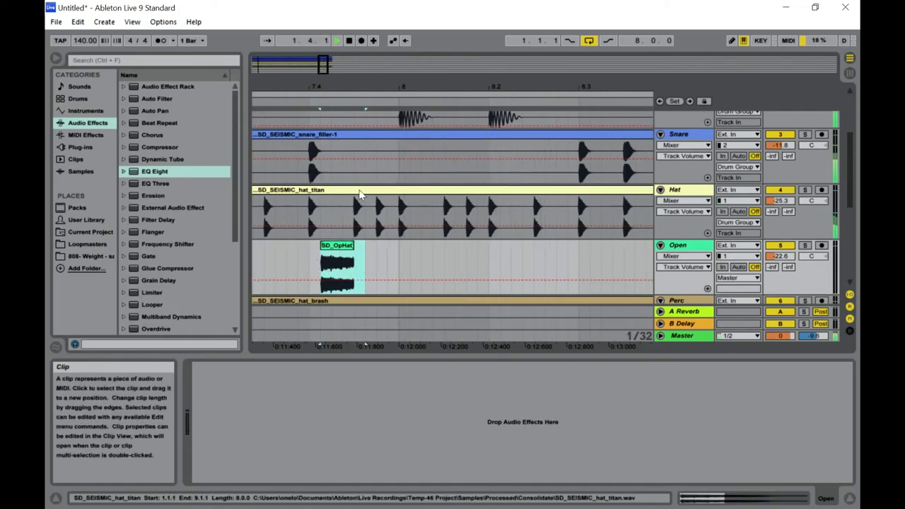
key(ctrl+d)
drag(409, 247, 387, 246)
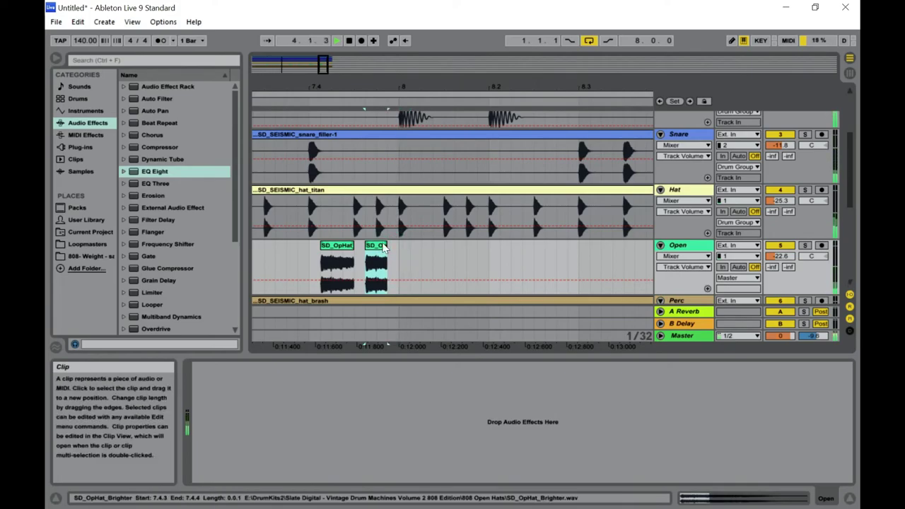
key(ctrl+d)
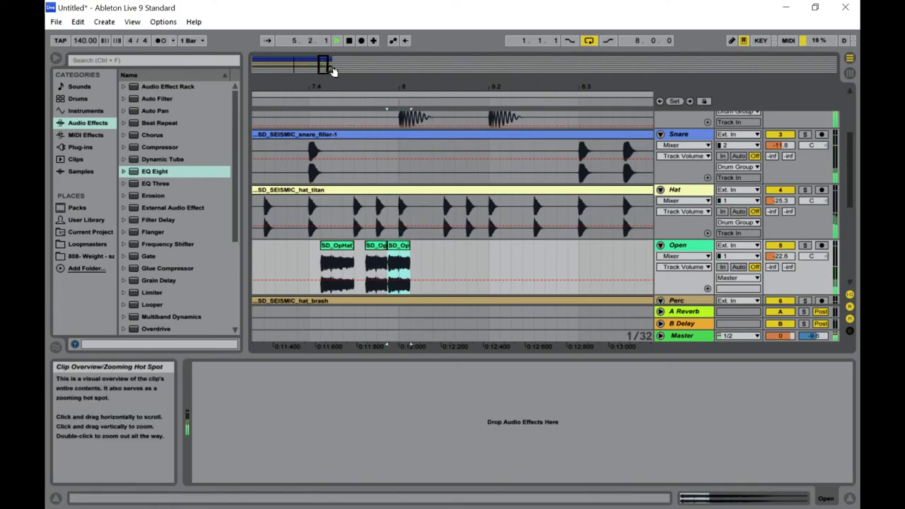
Paste the copied open hat at 8.4.2 and duplicate its range so it repeats at 8.4.4
drag(322, 66, 324, 65)
mouse_move(328, 63)
mouse_down()
mouse_move(332, 69)
mouse_move(324, 63)
mouse_up()
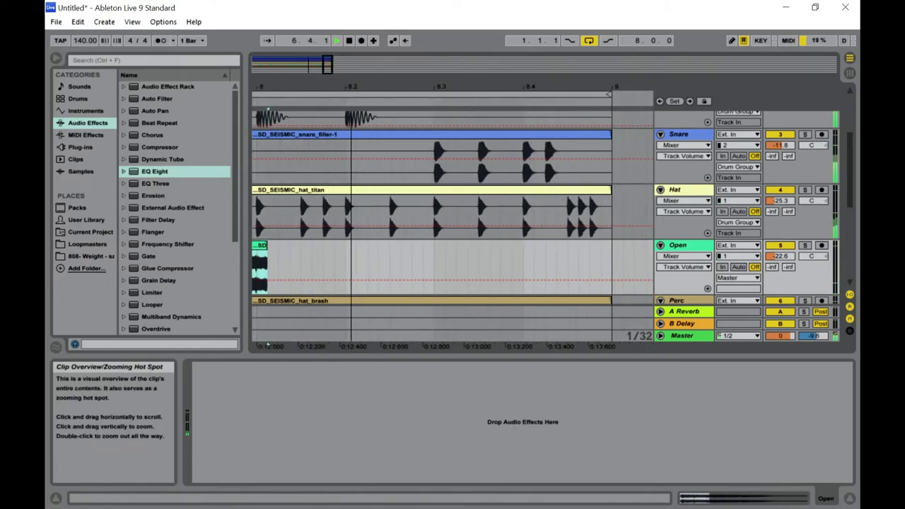
click(541, 268)
right_click(541, 269)
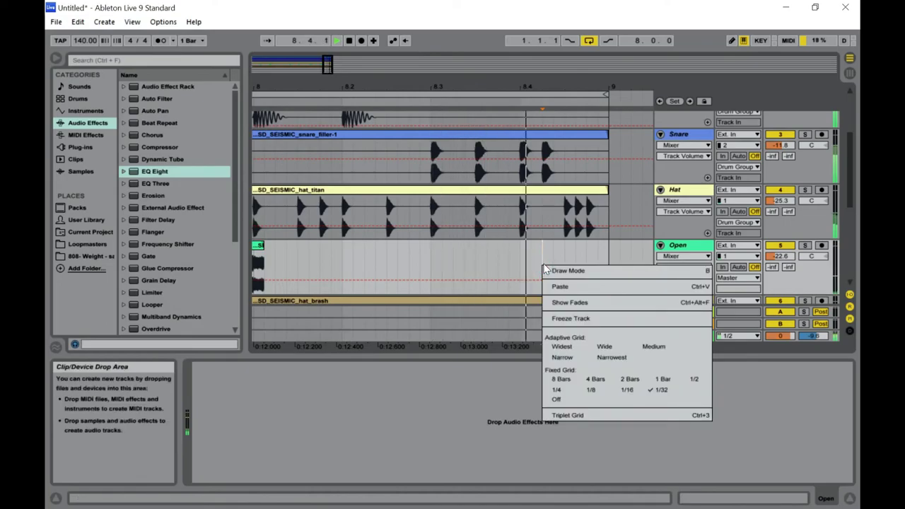
click(560, 286)
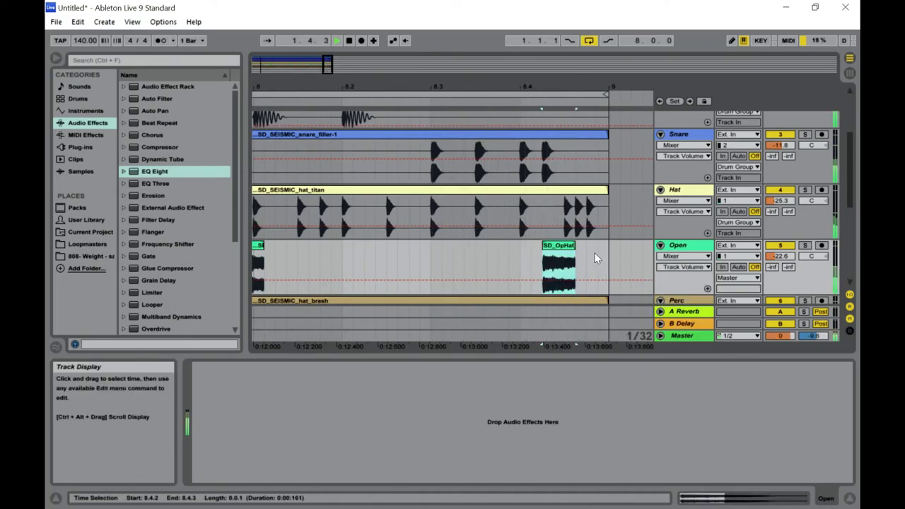
drag(589, 255, 543, 262)
key(ctrl+d)
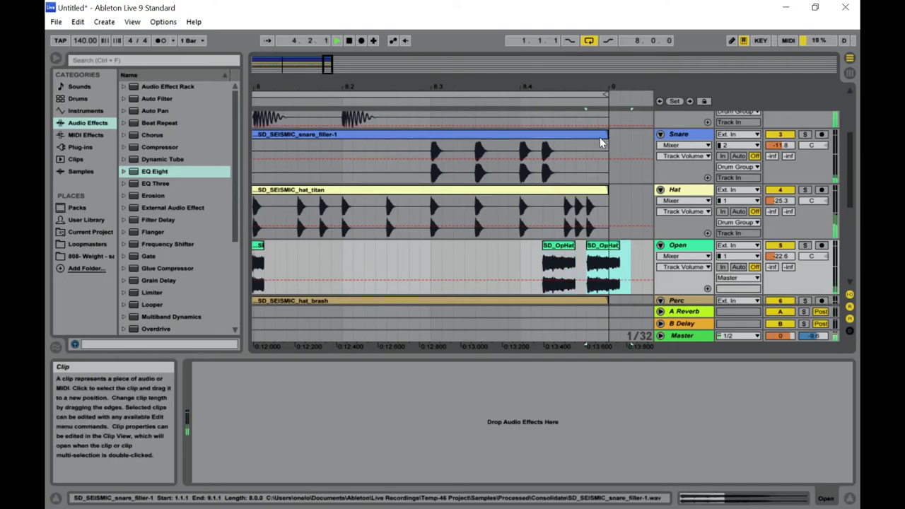
Lower the Open track's volume to -28.0 dB in the mixer and return to the arrangement
key(Tab)
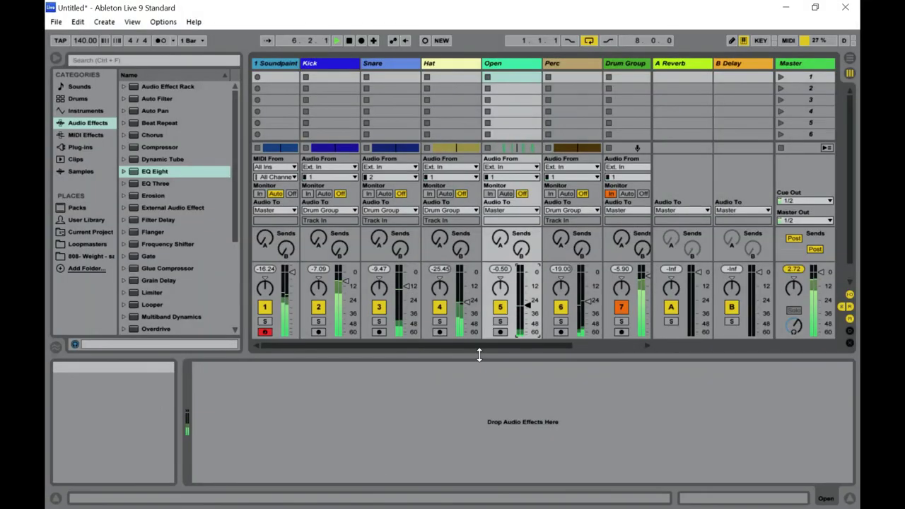
key(Tab)
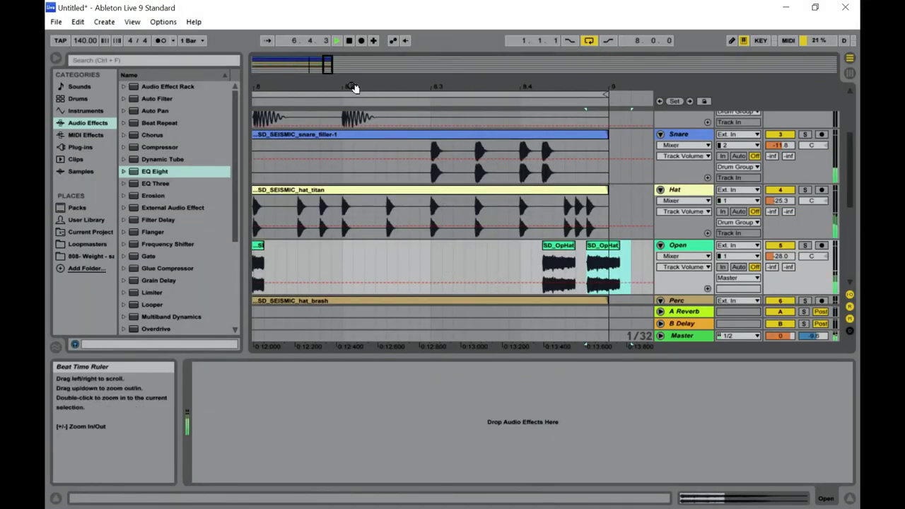
Consolidate all the open hat hits on the Open track into one continuous clip and restart playback
drag(324, 66, 238, 270)
click(312, 266)
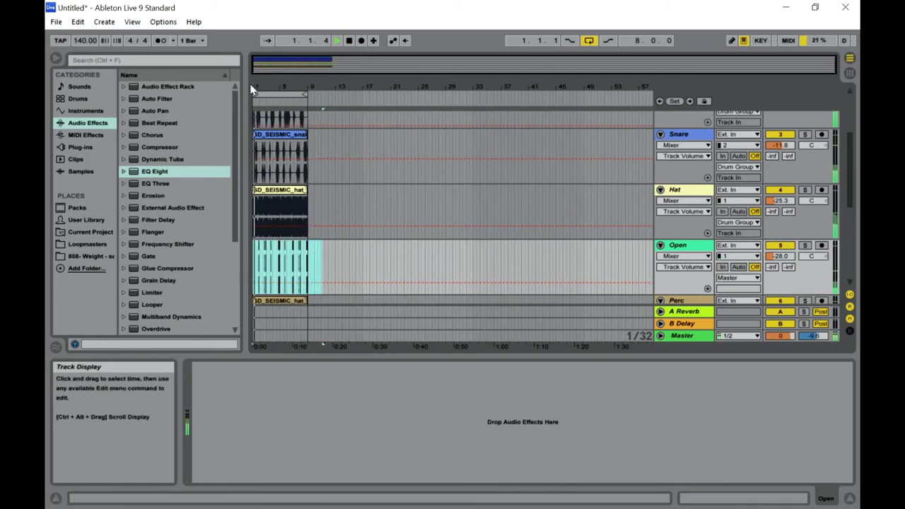
drag(262, 61, 261, 99)
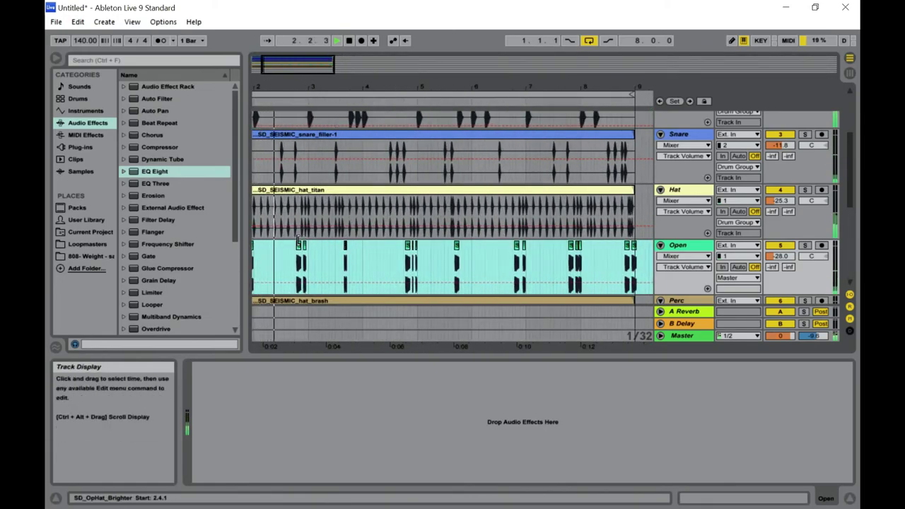
right_click(300, 249)
click(350, 326)
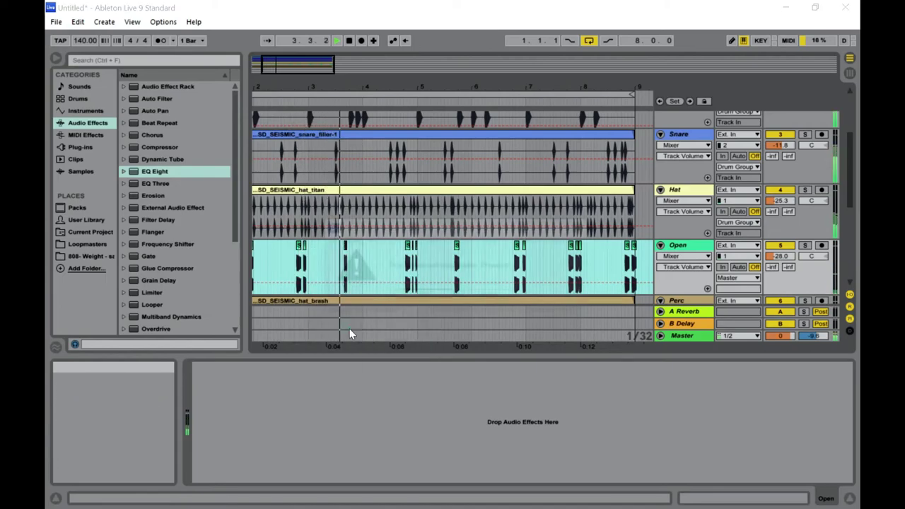
click(425, 295)
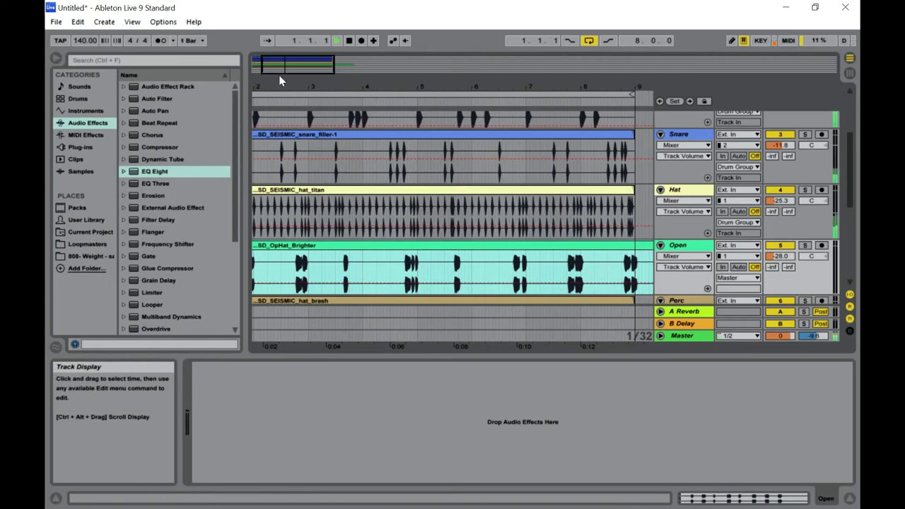
key(space)
Trim the end of the consolidated open hat clip back to bar 9, level with the other drum clips
drag(285, 66, 494, 228)
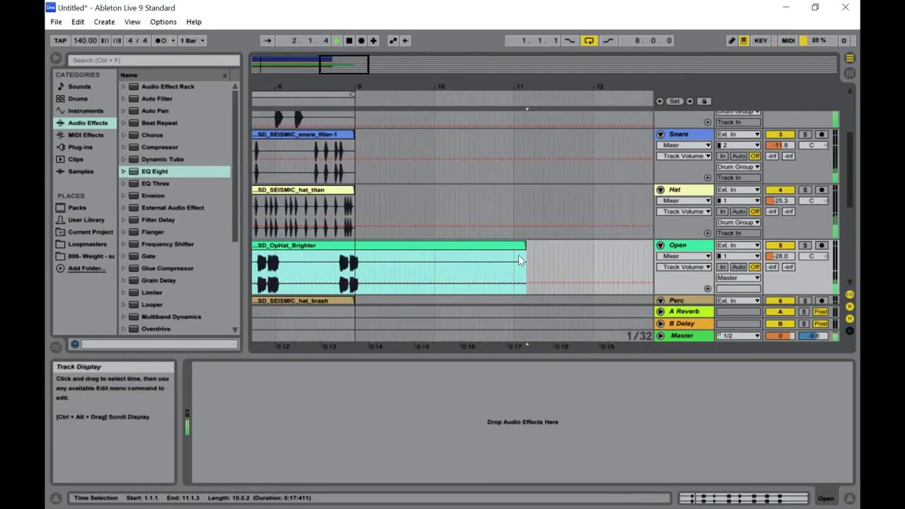
mouse_move(401, 249)
mouse_down()
mouse_move(193, 249)
mouse_move(401, 249)
mouse_up()
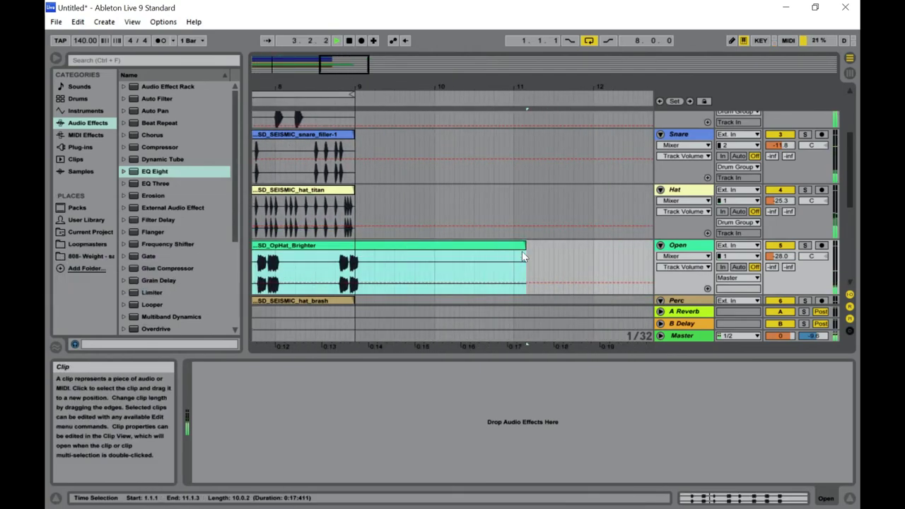
drag(526, 249, 361, 245)
click(355, 194)
drag(340, 59, 343, 100)
Open the open hat clip's sample settings alongside the mixer, transpose it 2 st and detune it 2 ct
key(Tab)
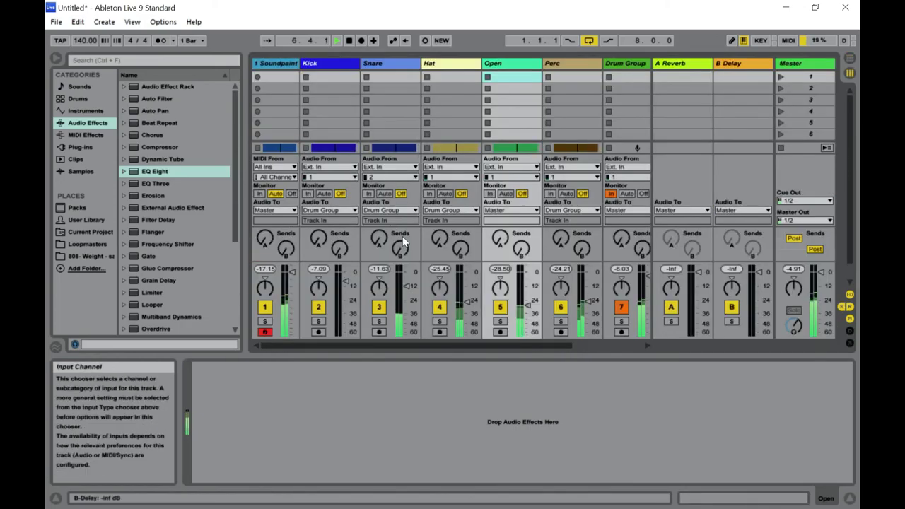
key(shift+Tab)
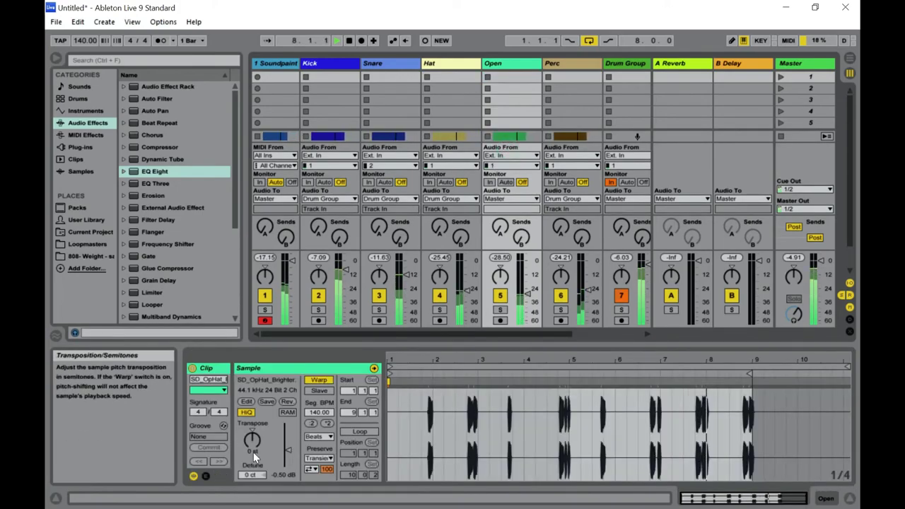
drag(252, 440, 252, 435)
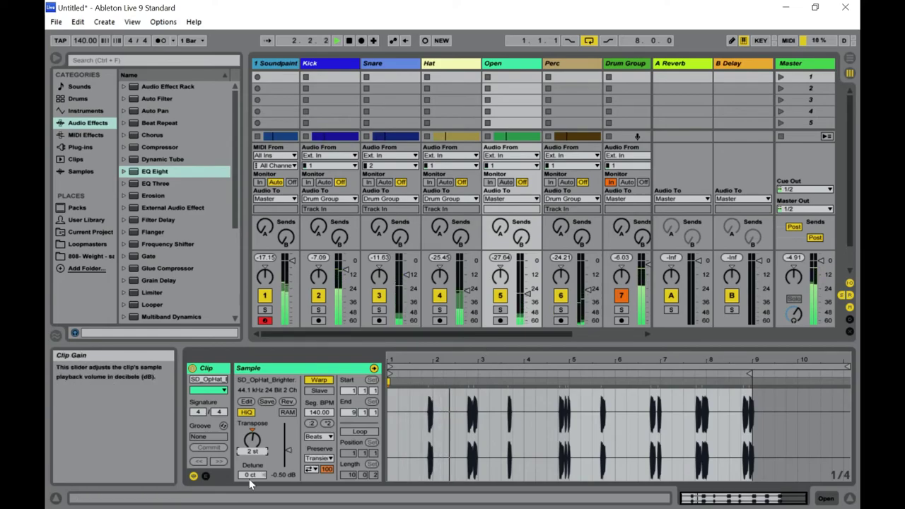
drag(255, 476, 268, 453)
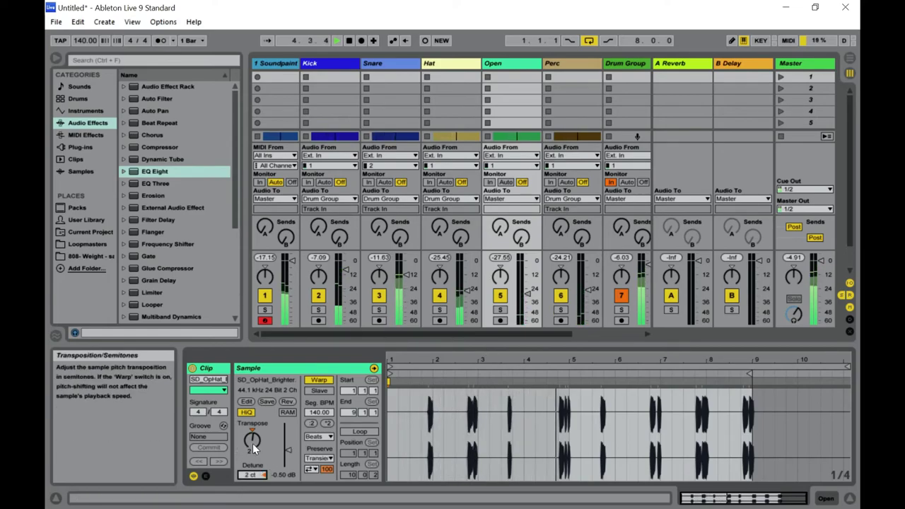
Try the open hat clip at a higher pitch of 5 st and 3 ct and at a lower one around -5 st and -1 ct
click(253, 443)
drag(253, 443, 253, 436)
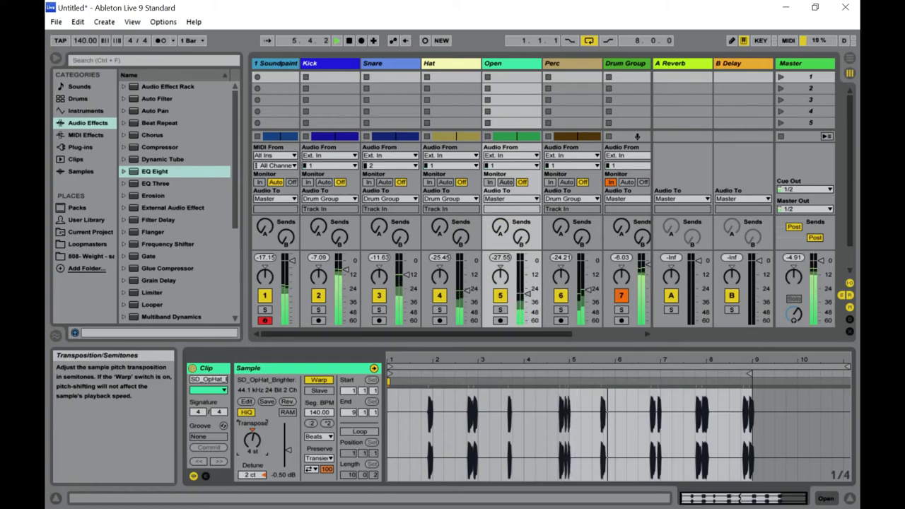
drag(251, 474, 251, 471)
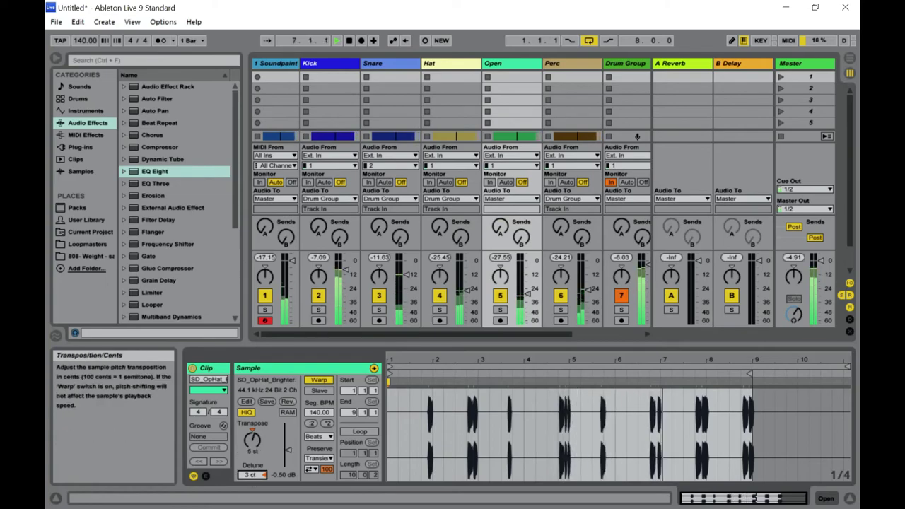
drag(252, 439, 252, 455)
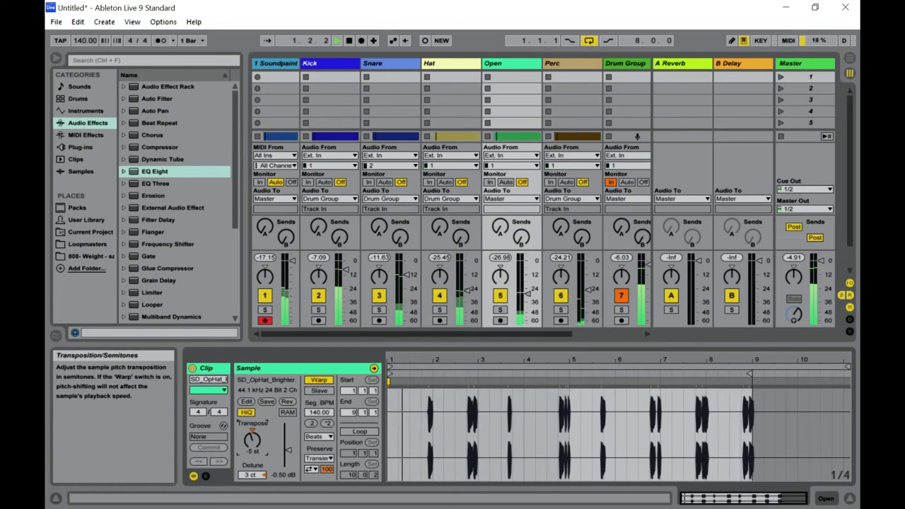
drag(251, 475, 251, 482)
drag(253, 440, 253, 438)
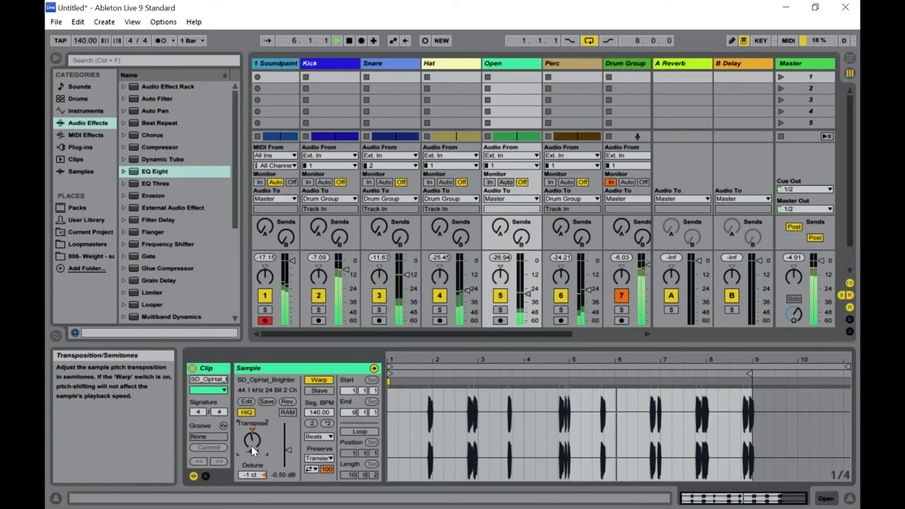
Set the open hat clip's pitch to 2 st and 2 ct and raise the Open track's volume to -25.3 dB
drag(255, 446, 255, 424)
drag(259, 469, 259, 464)
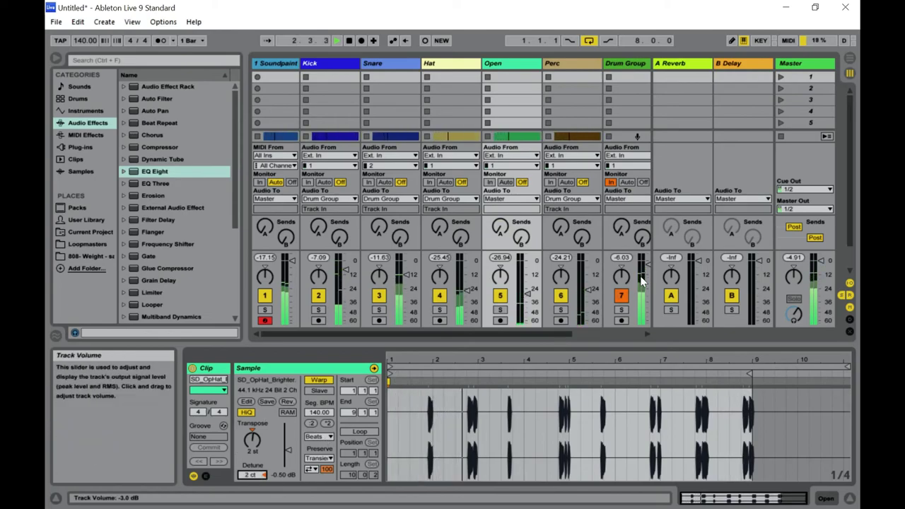
click(527, 290)
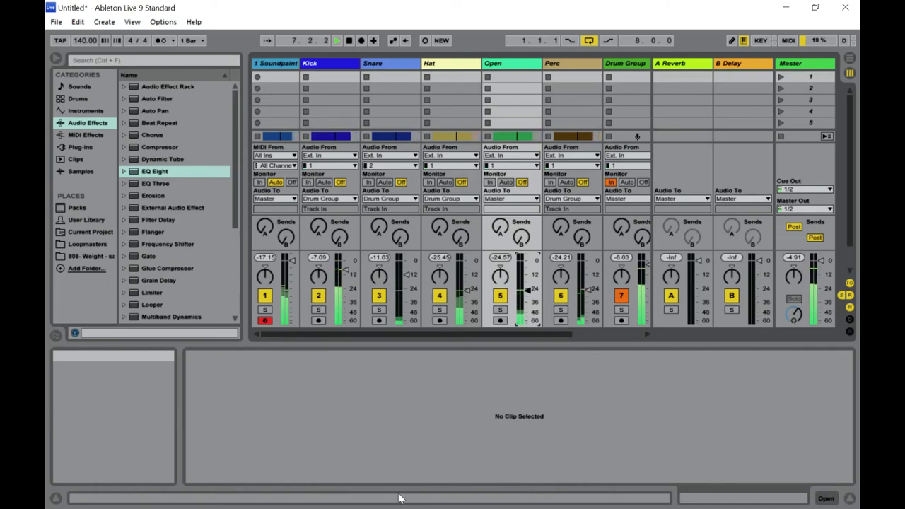
Add Auto Pan to the Open track with Amount 33.6% and Shape 28.6%
click(505, 68)
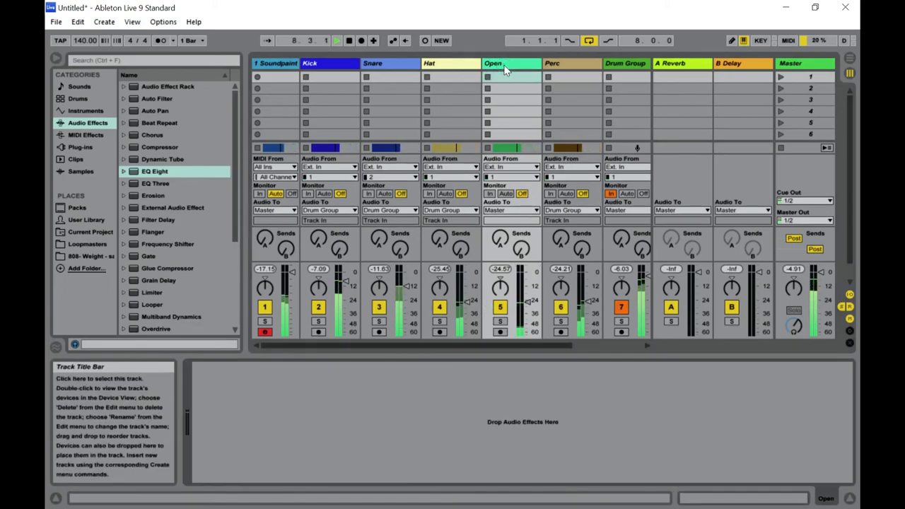
click(140, 60)
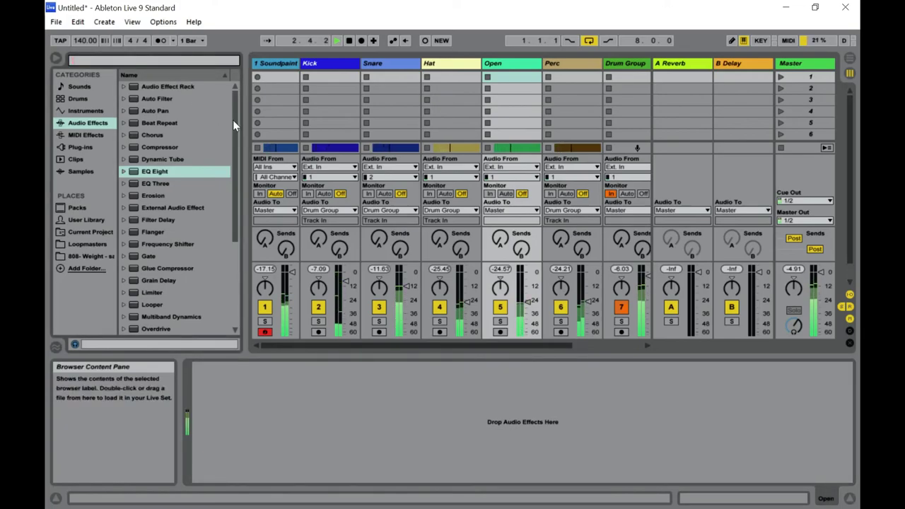
double_click(170, 111)
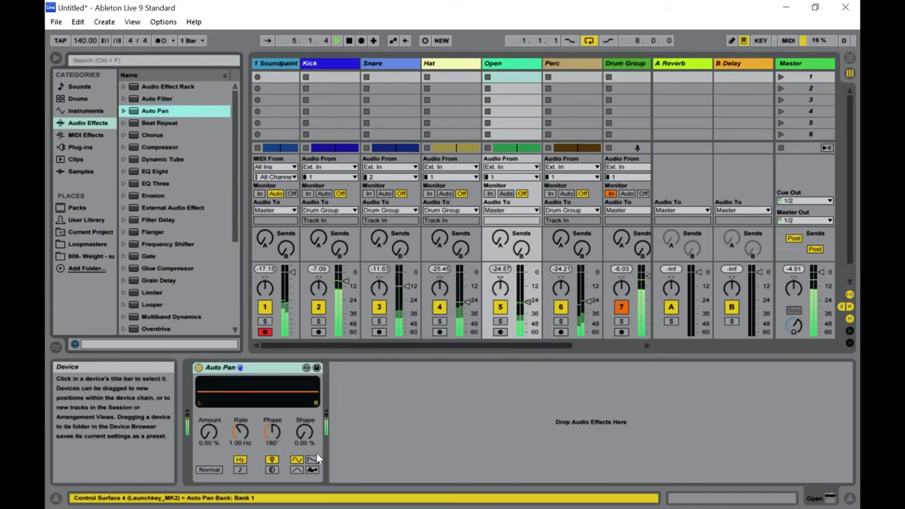
drag(208, 431, 209, 415)
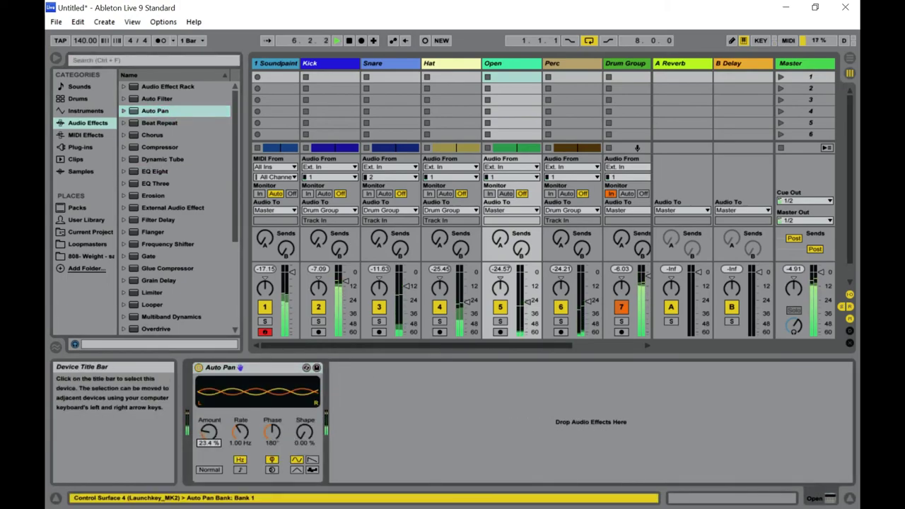
drag(209, 431, 209, 422)
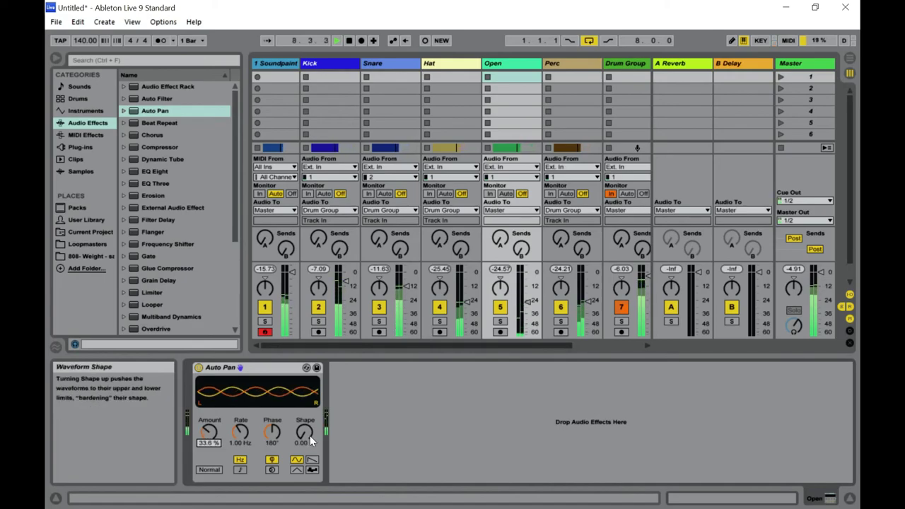
drag(309, 434, 308, 424)
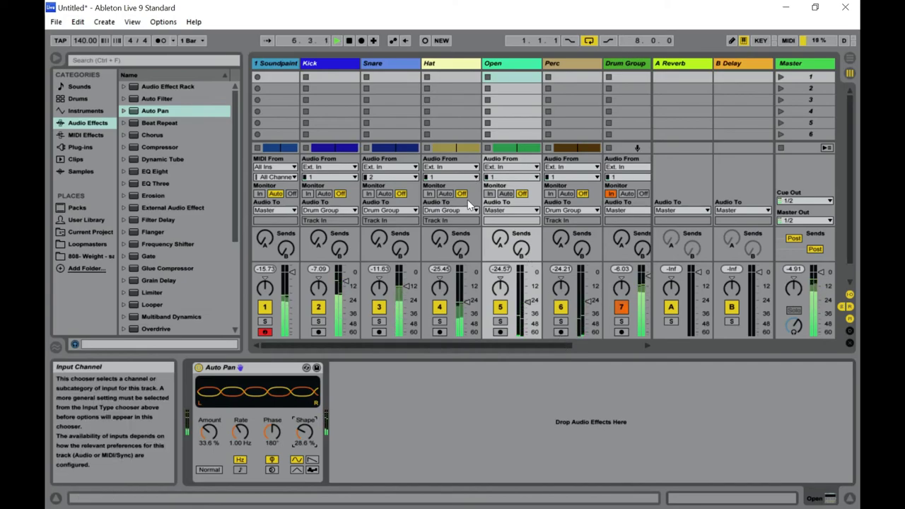
Route the Open track's audio output to the Drum Group
drag(560, 351, 580, 343)
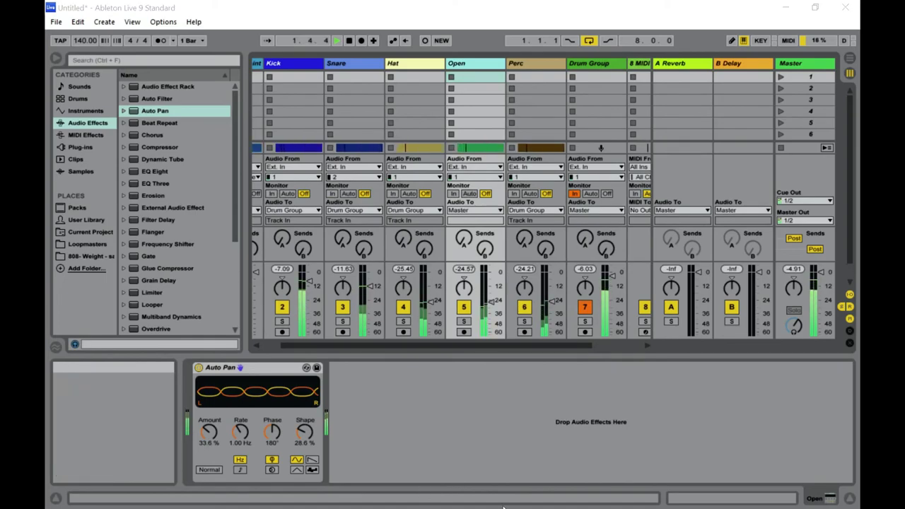
key(super)
click(493, 408)
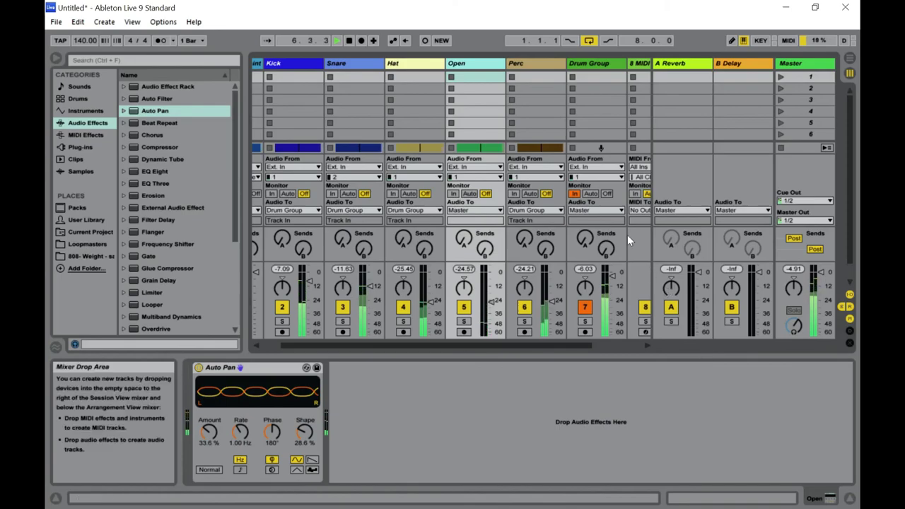
click(495, 211)
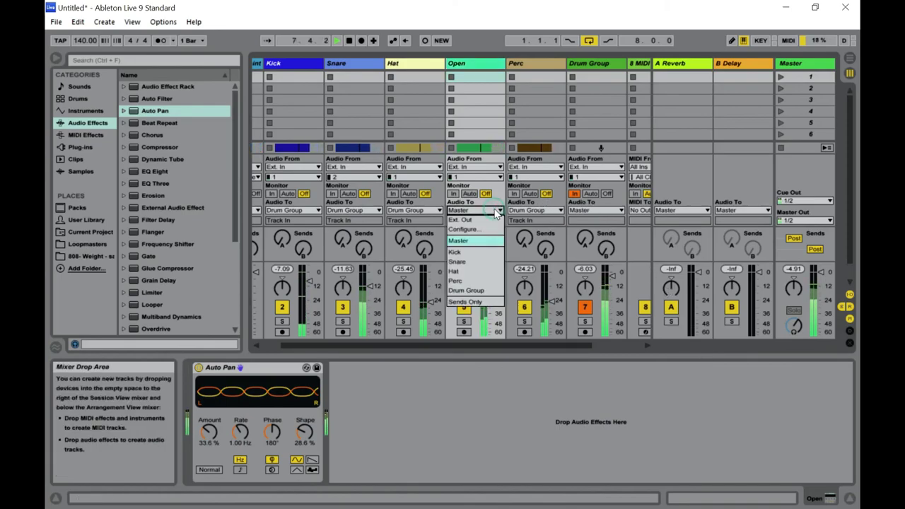
click(493, 289)
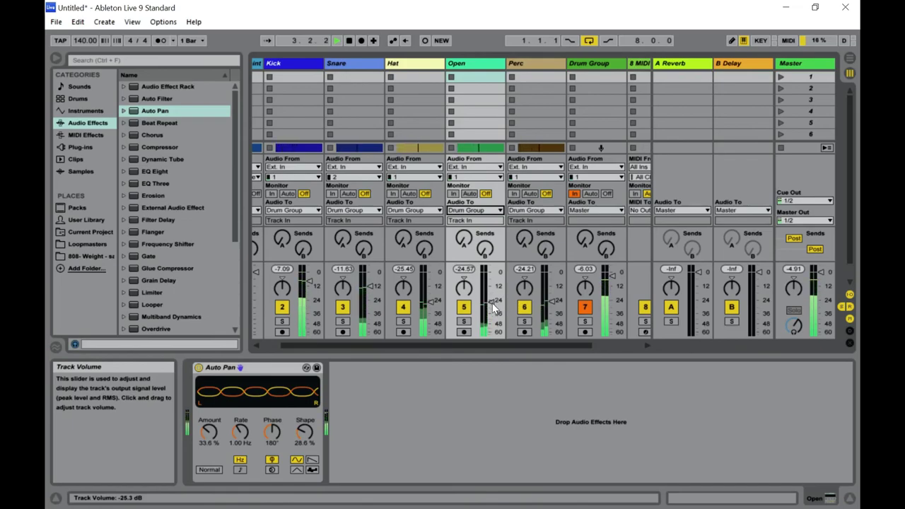
click(493, 304)
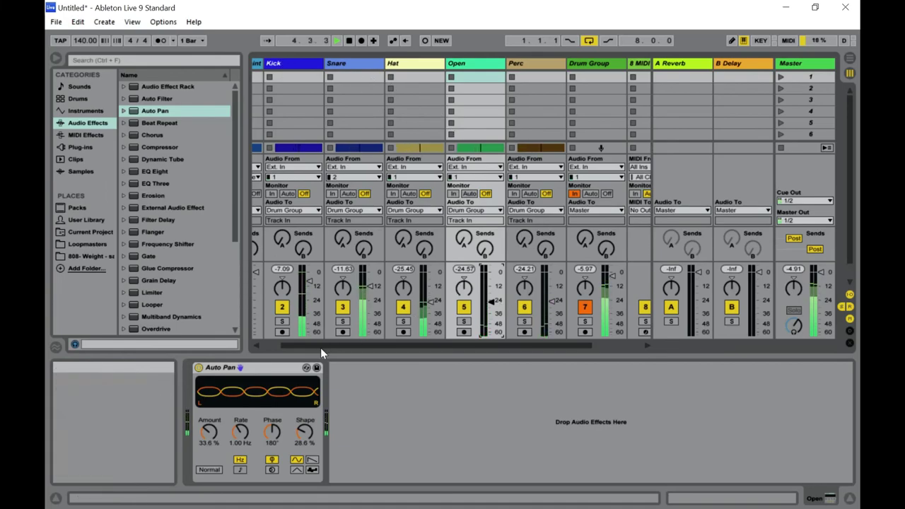
Select the Soundpaint track and open its Soundpaint instrument window
drag(320, 346, 294, 346)
click(264, 65)
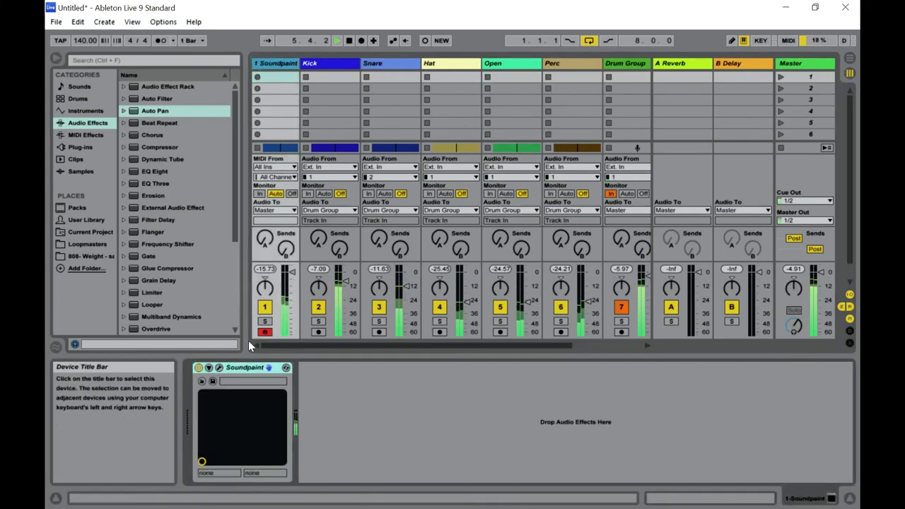
click(223, 371)
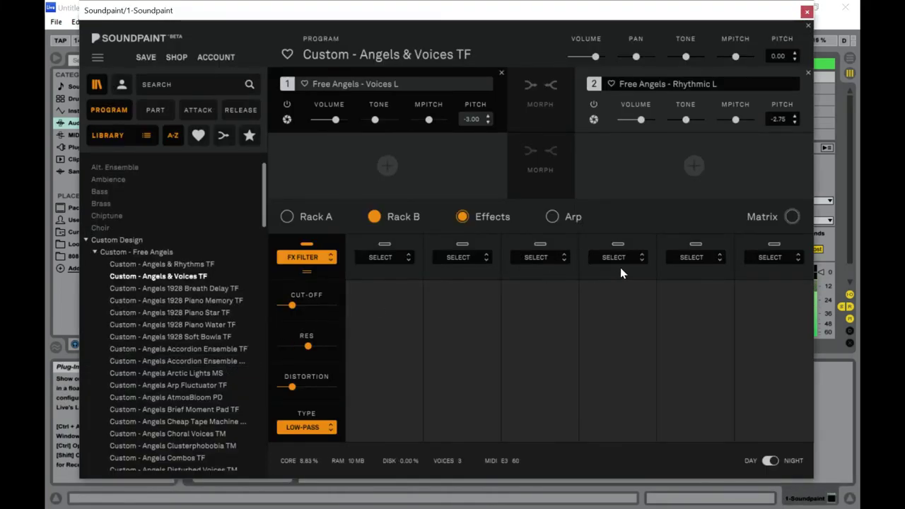
Try an FX Phaser in the second effect slot with Depth at 36% and Feedback at minimum
click(404, 259)
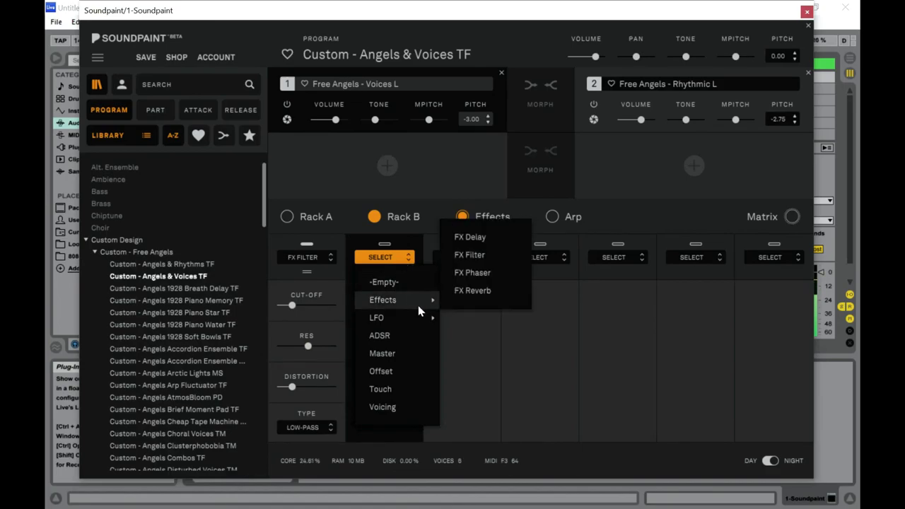
mouse_move(425, 307)
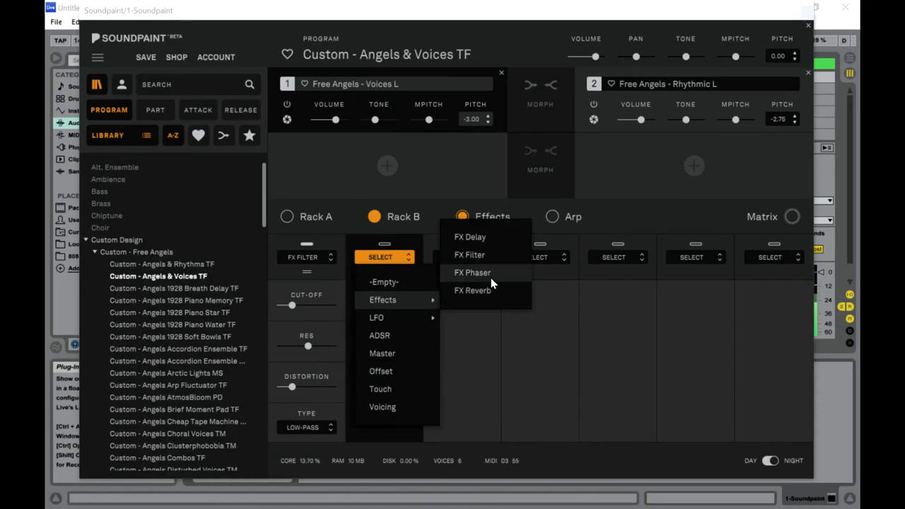
click(472, 272)
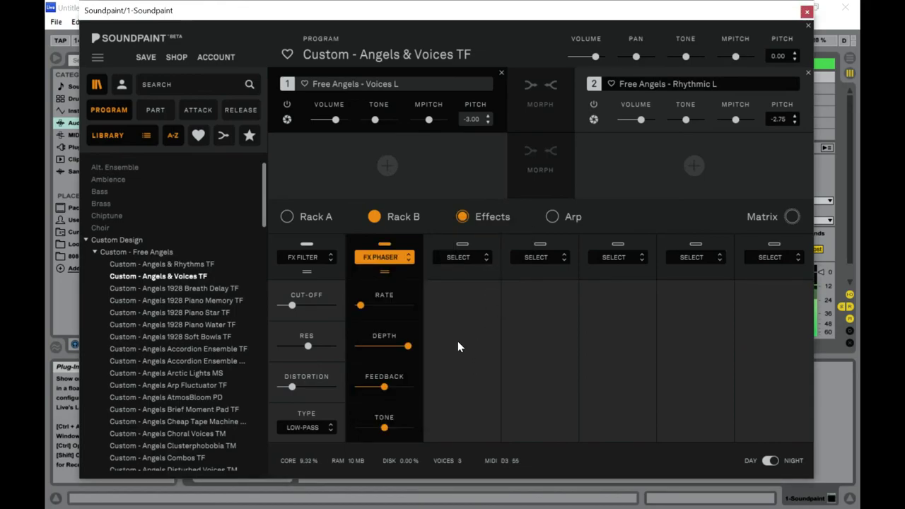
drag(413, 351, 378, 353)
drag(384, 389, 384, 389)
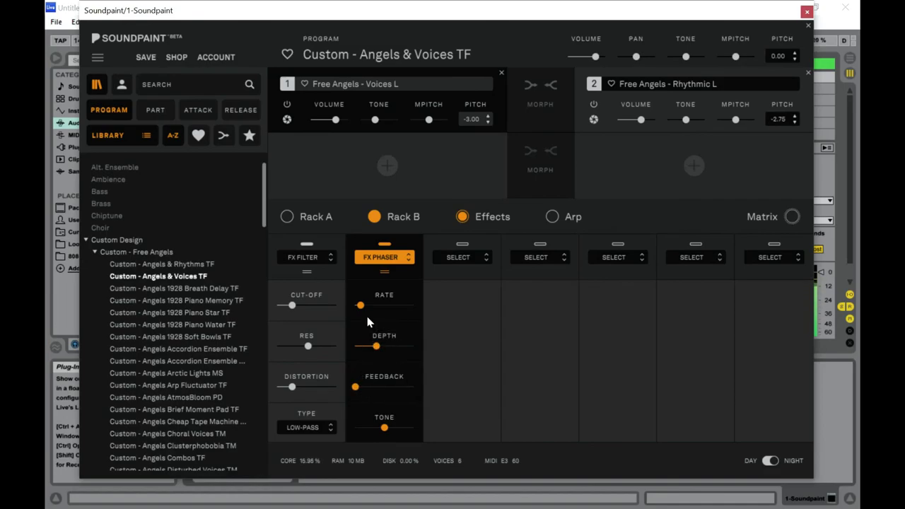
Try a faster phaser Rate just under halfway, with Depth at minimum and Tone centred
drag(360, 305, 354, 305)
drag(354, 305, 376, 306)
click(376, 347)
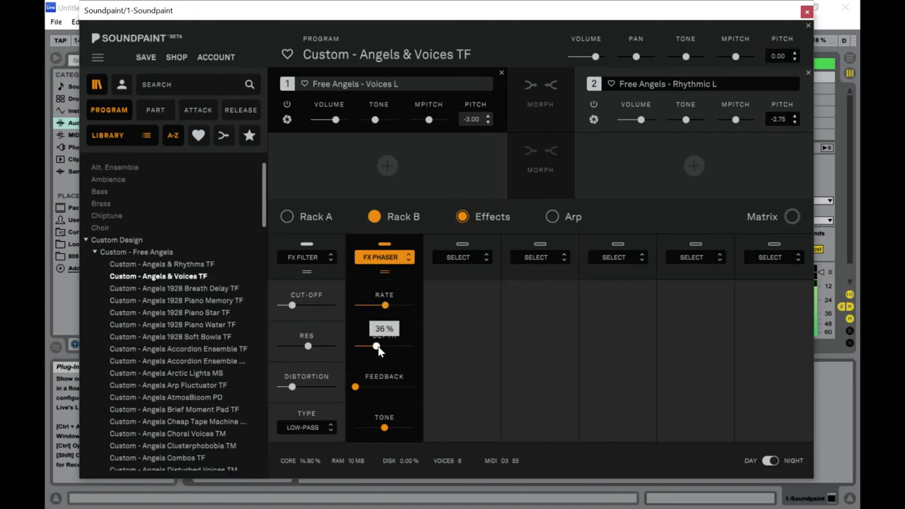
click(415, 347)
drag(354, 347, 355, 364)
click(387, 427)
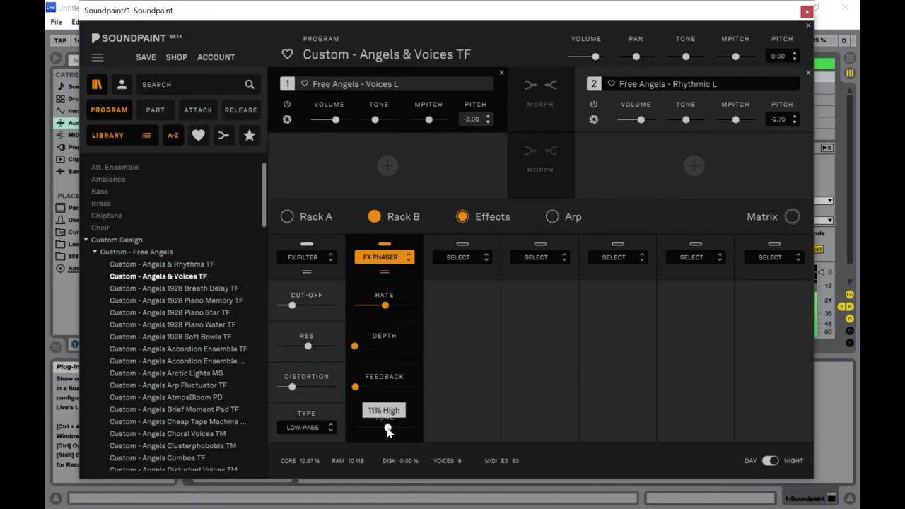
drag(385, 431, 385, 429)
mouse_move(386, 304)
mouse_down()
mouse_move(422, 305)
mouse_move(383, 318)
mouse_up()
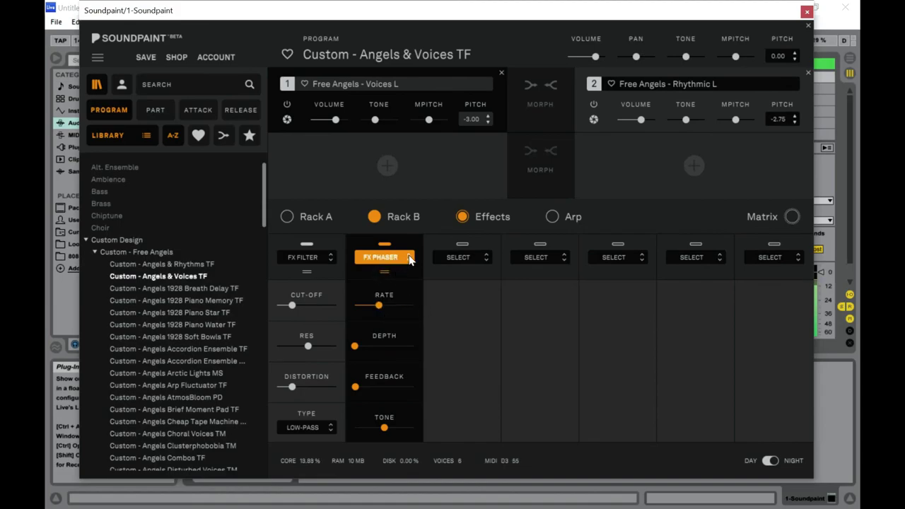
Remove the FX Phaser by setting the second effect slot to -Empty-
click(410, 258)
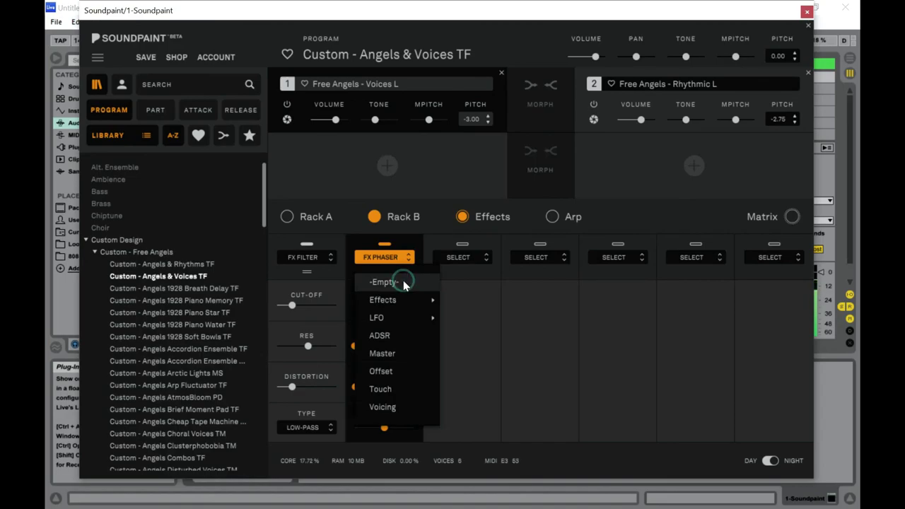
click(403, 282)
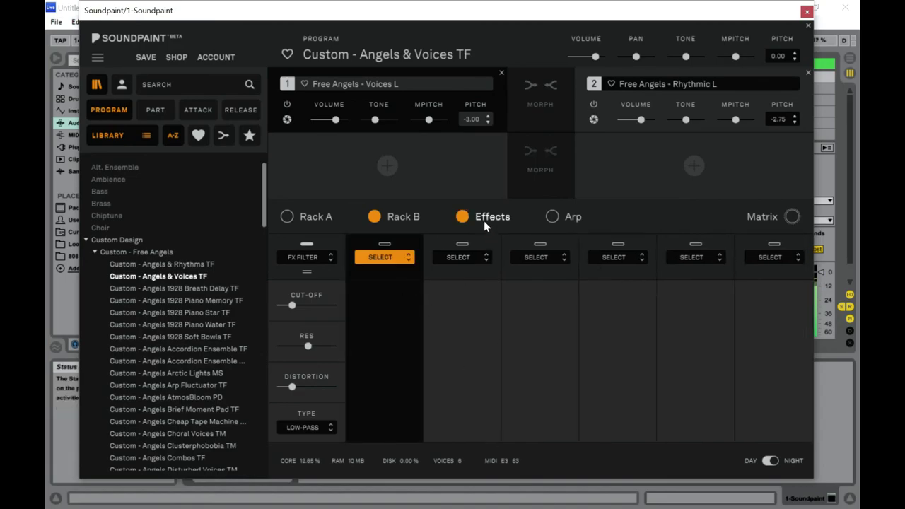
click(437, 187)
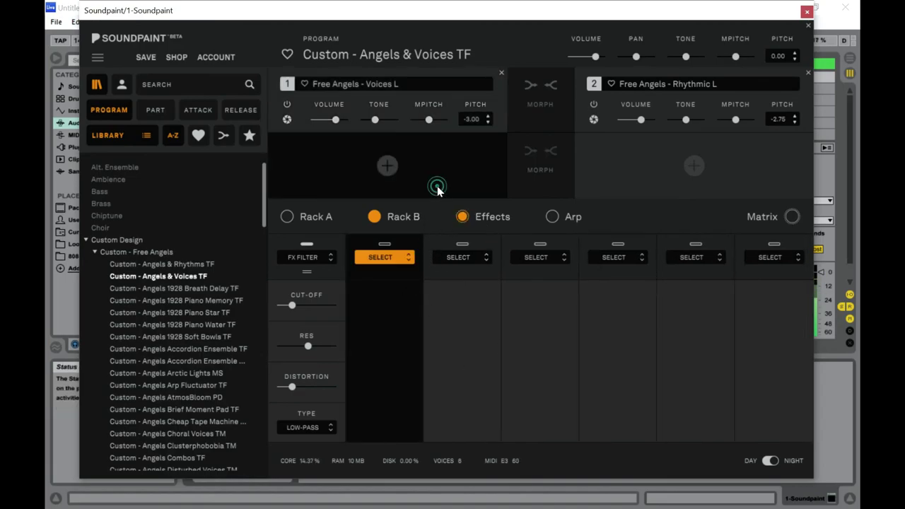
mouse_move(345, 14)
mouse_down()
mouse_move(355, 19)
mouse_move(347, 14)
mouse_up()
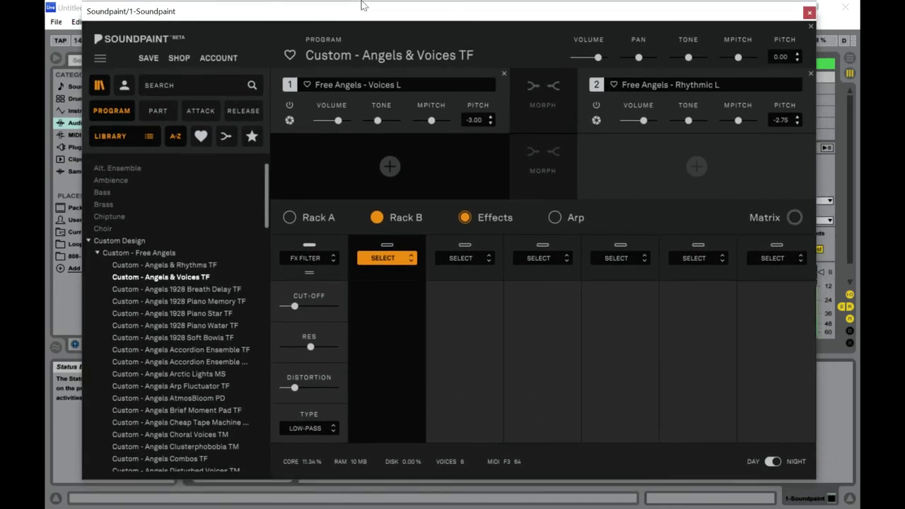